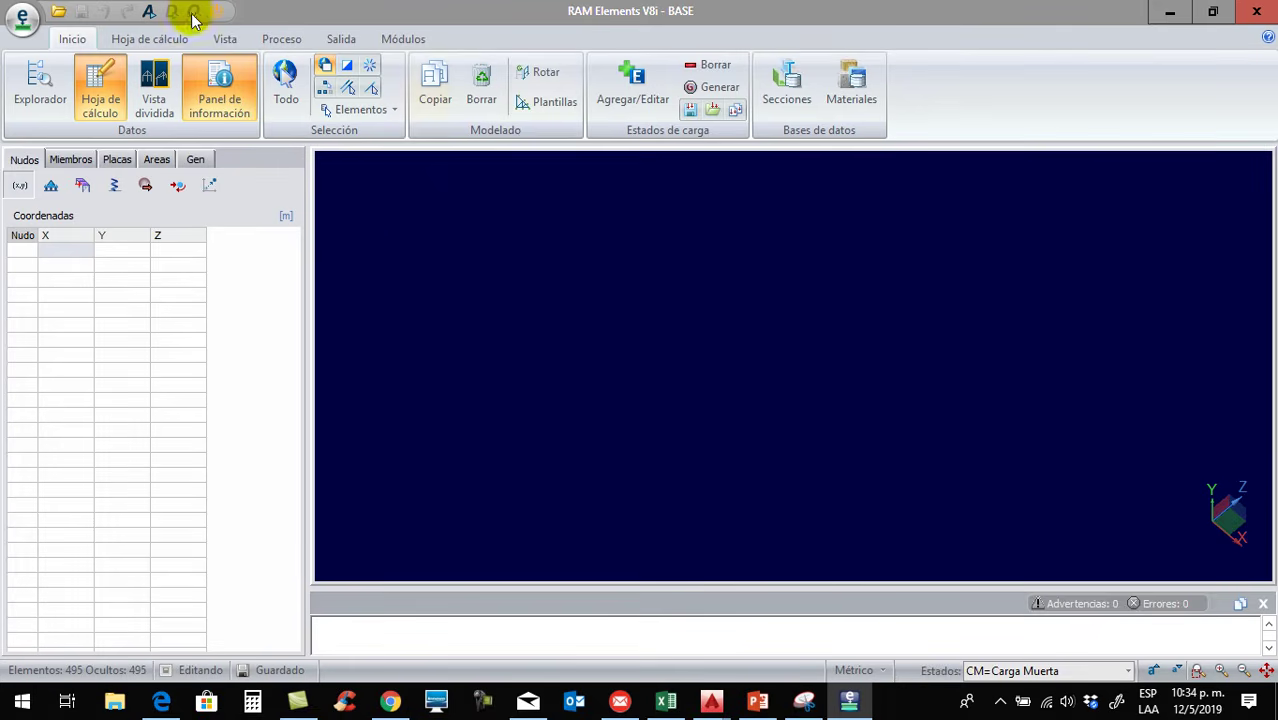
Open the recent model BASE
left_click(30, 22)
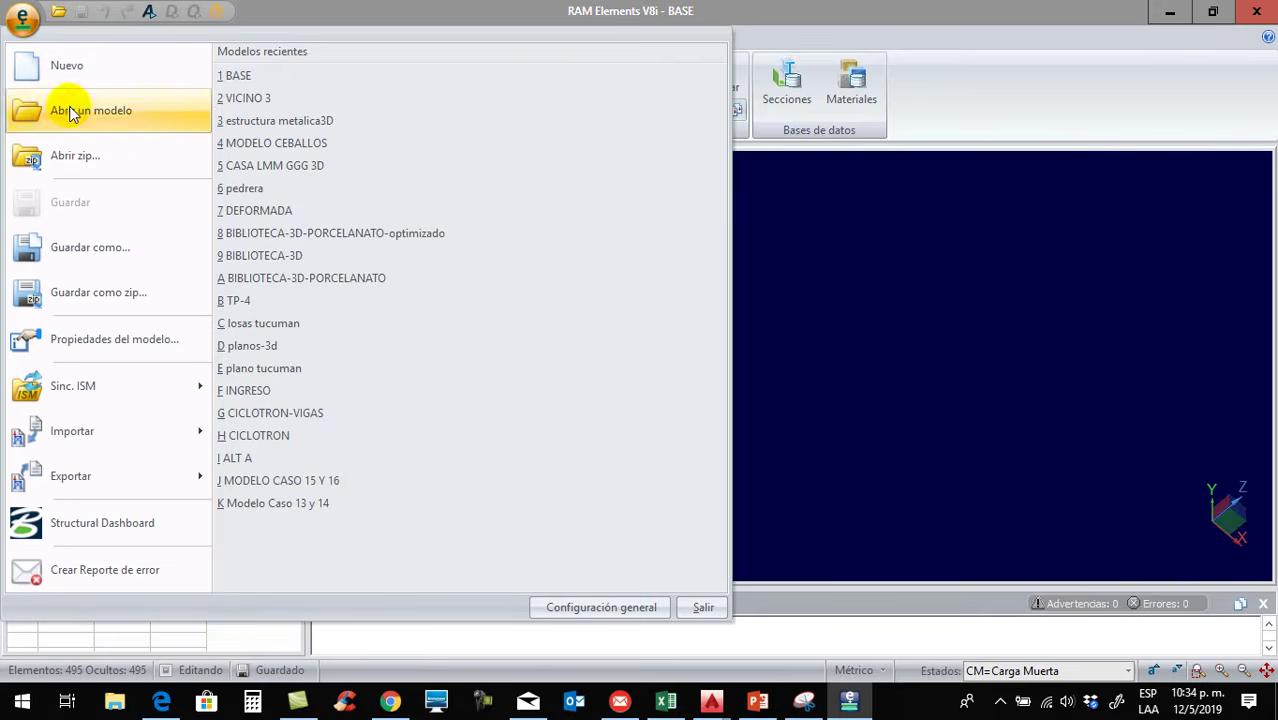
left_click(250, 80)
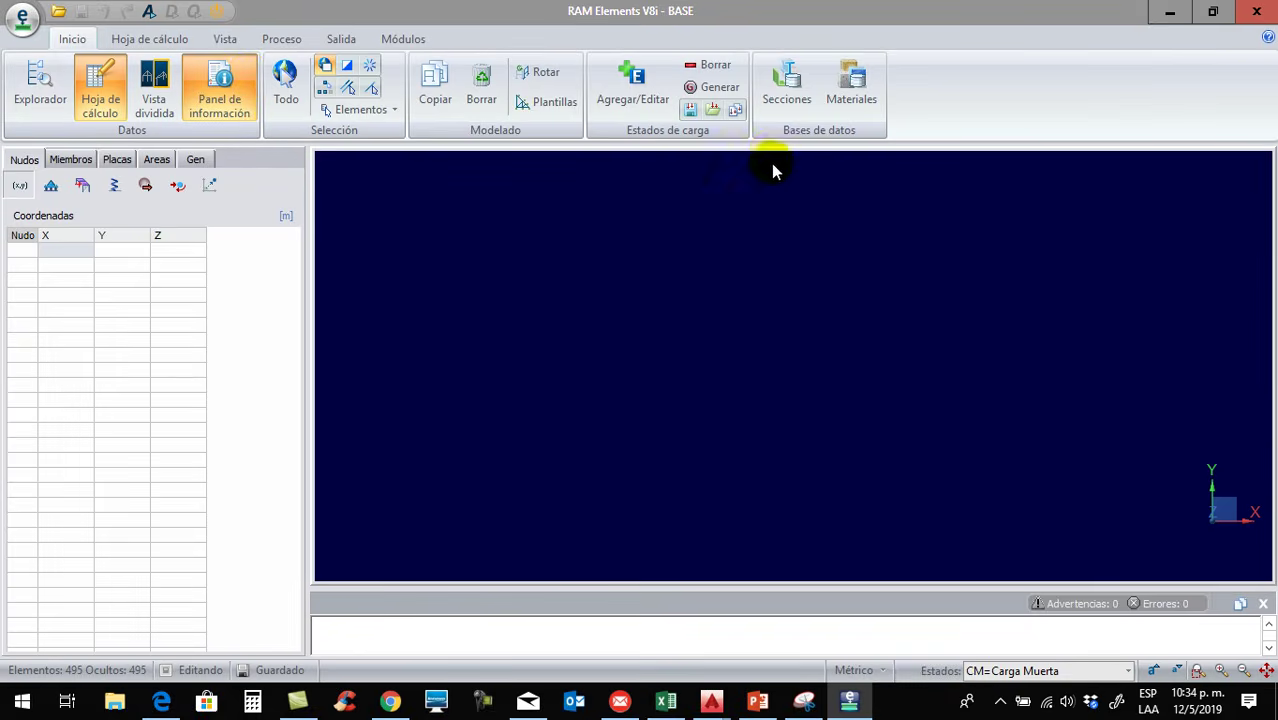
Examine the MAMPOSTERIA section tables BHPC, LCM - 13 and LCM - 27, and the masonry items in the materials database
left_click(781, 88)
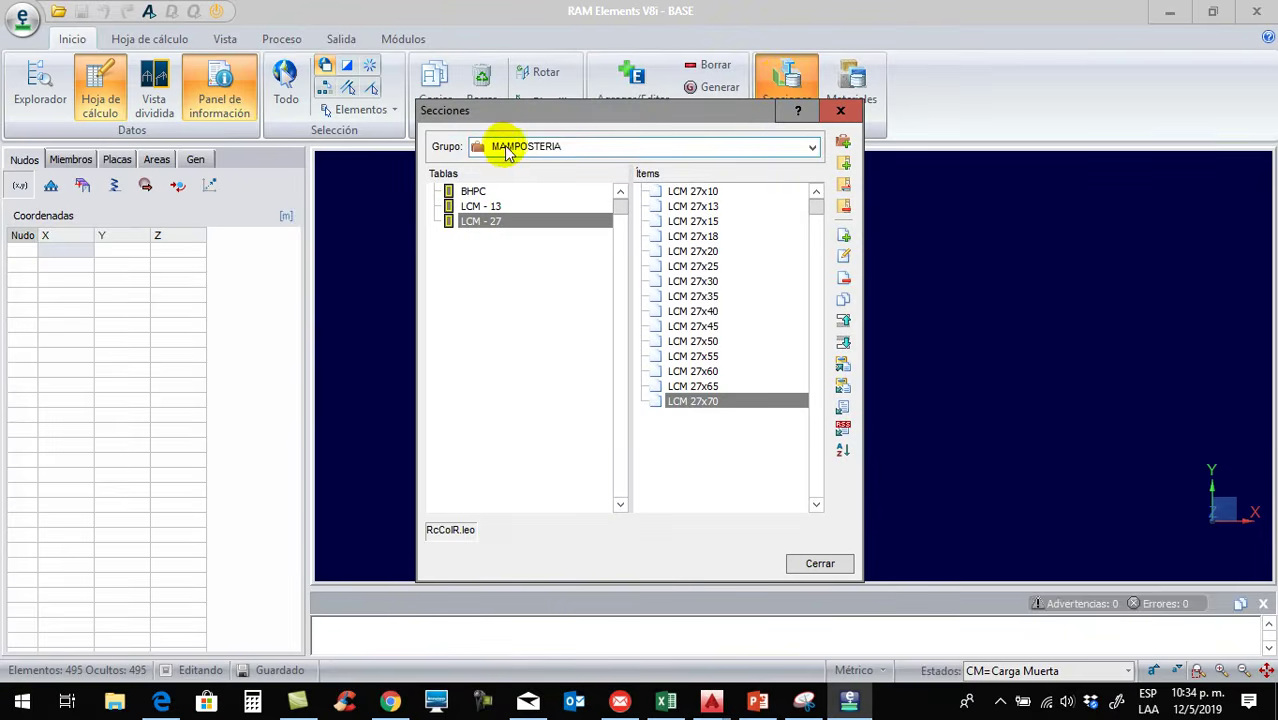
left_click(482, 222)
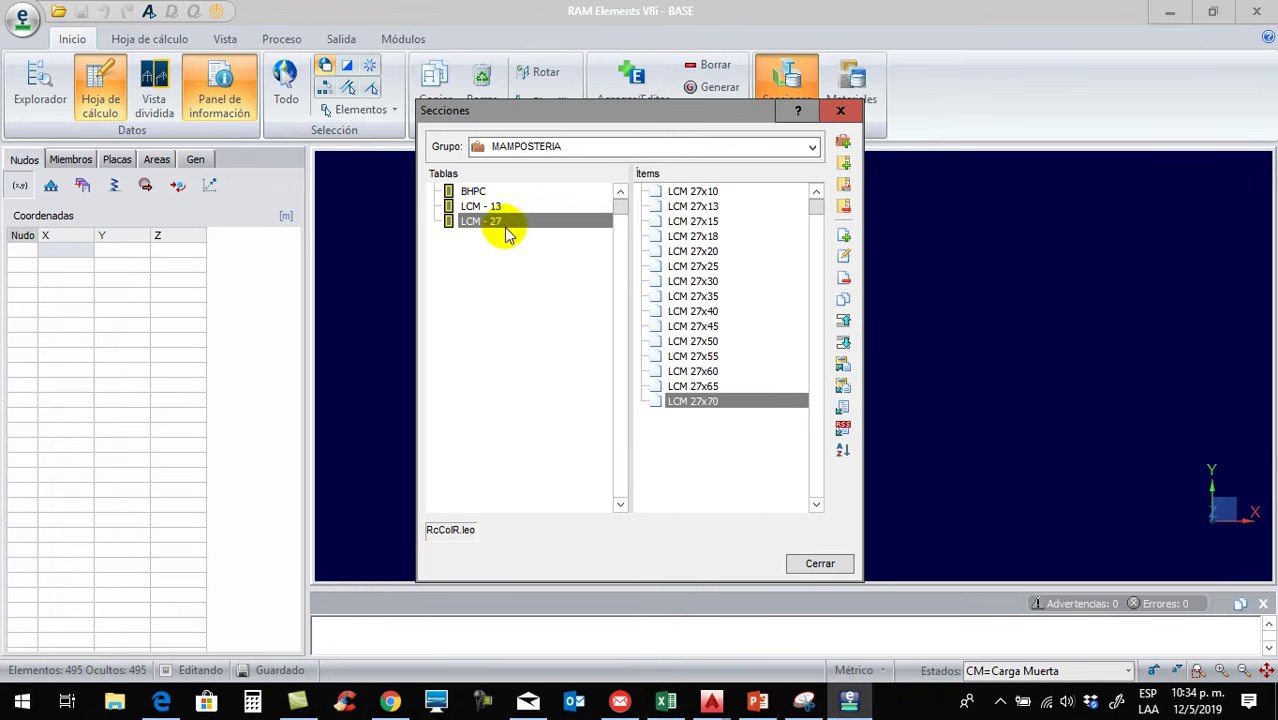
left_click(499, 207)
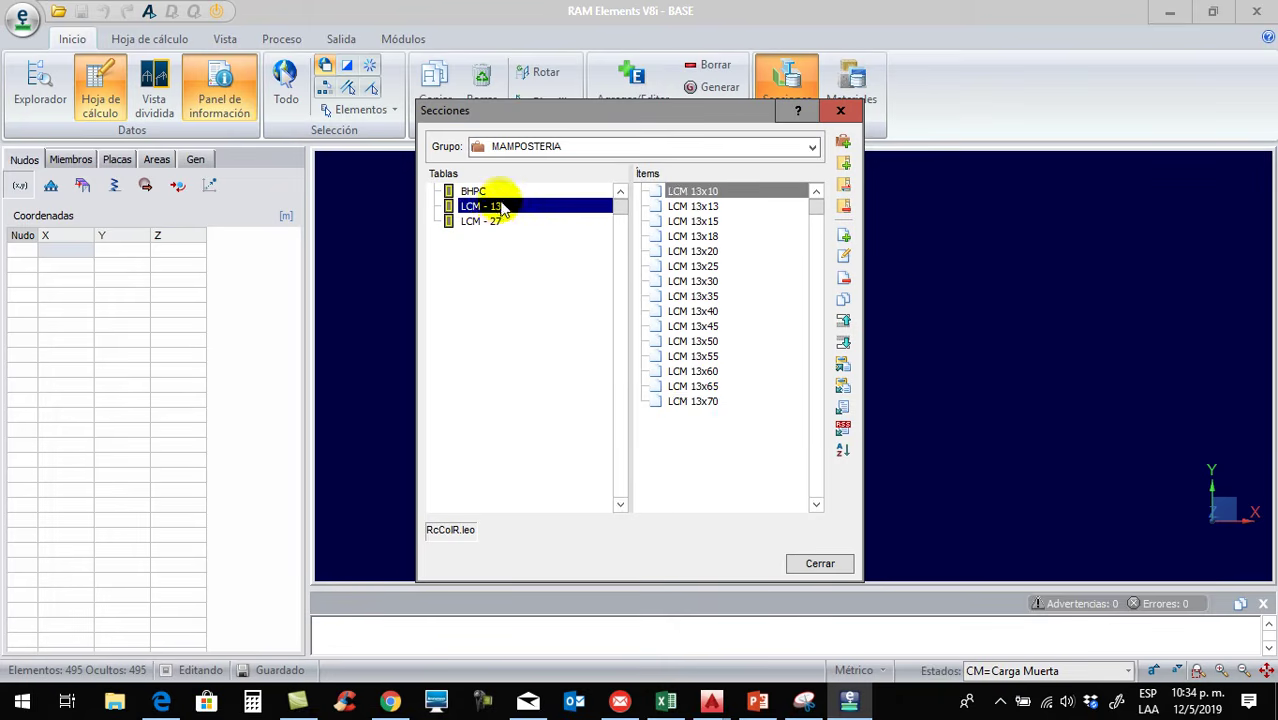
left_click(495, 193)
left_click(495, 207)
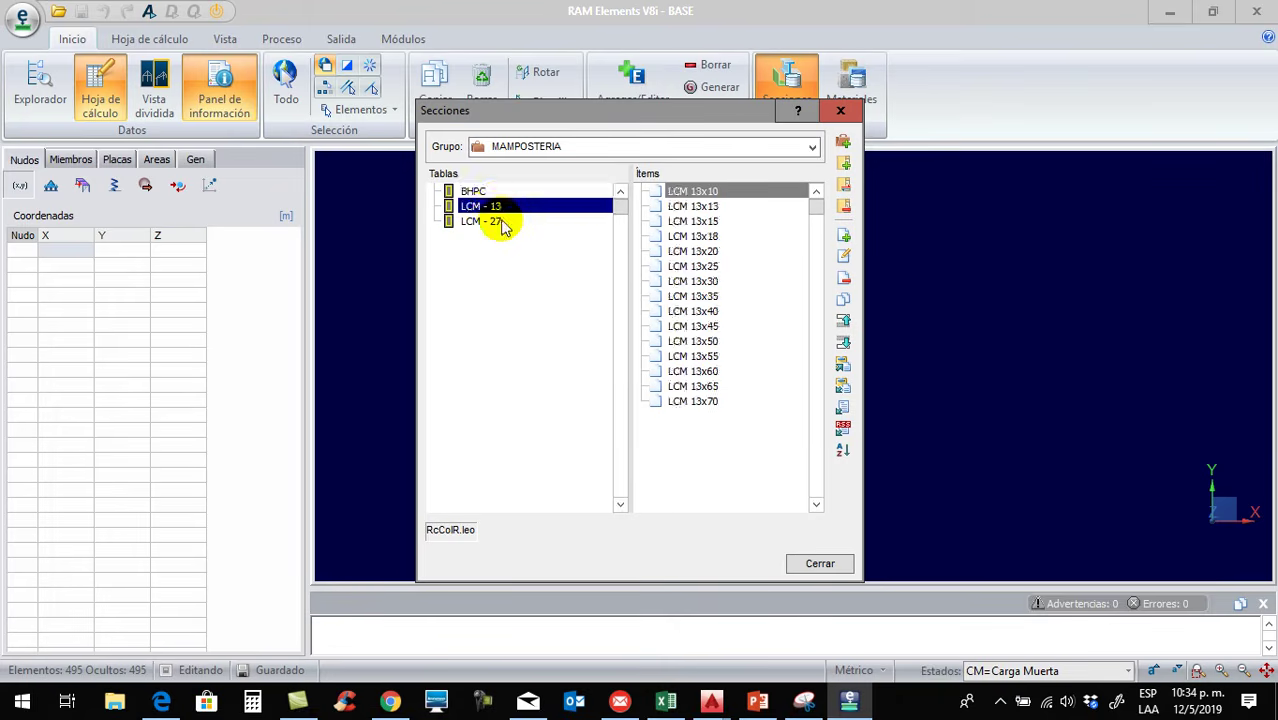
left_click(503, 223)
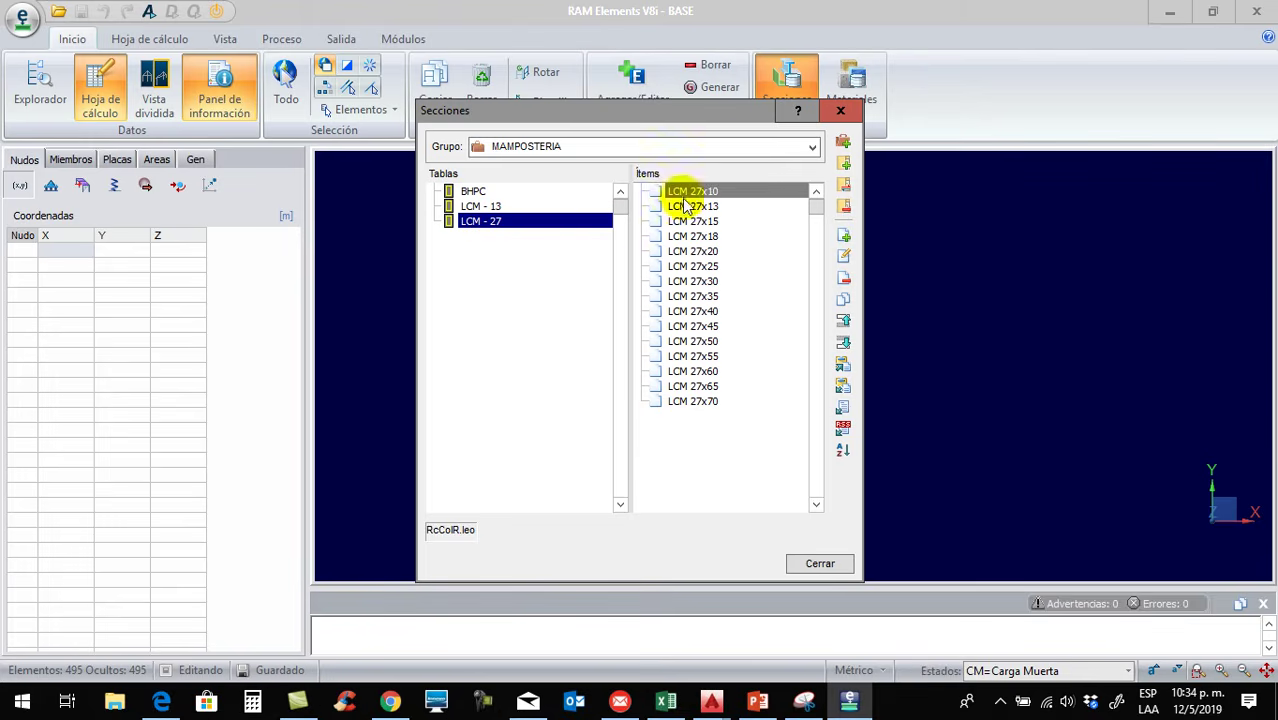
left_click(490, 205)
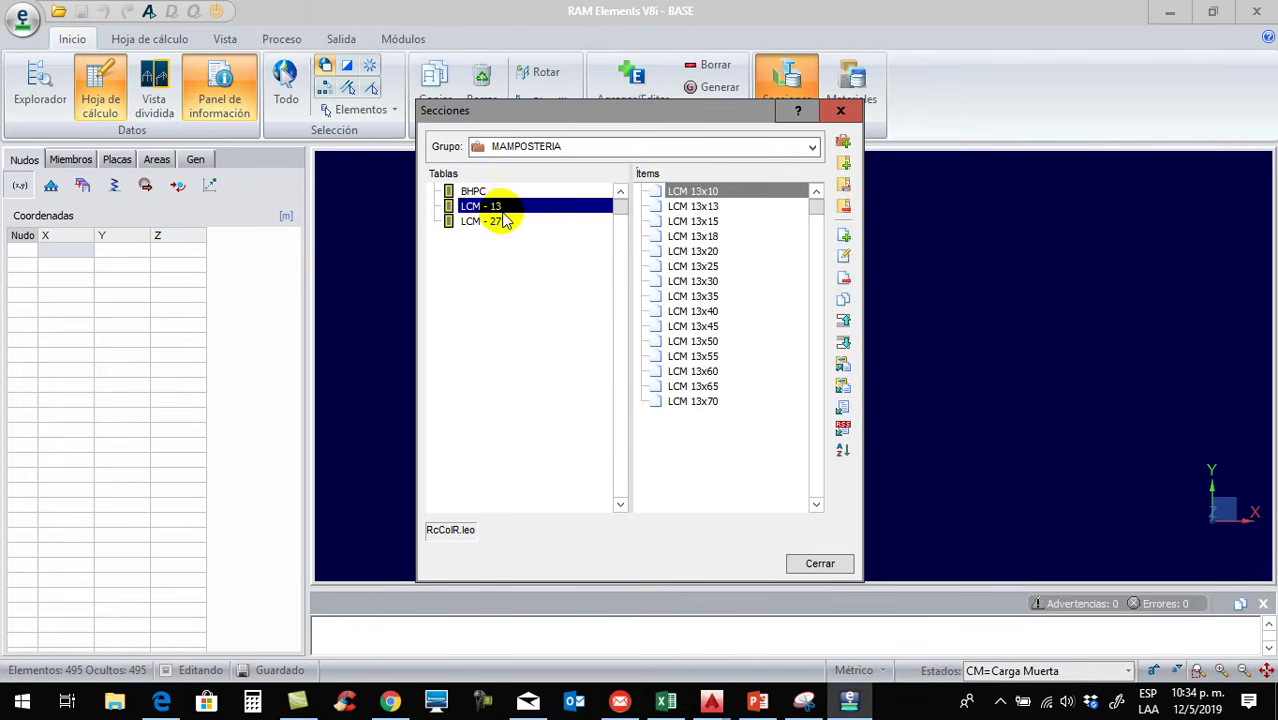
left_click(480, 192)
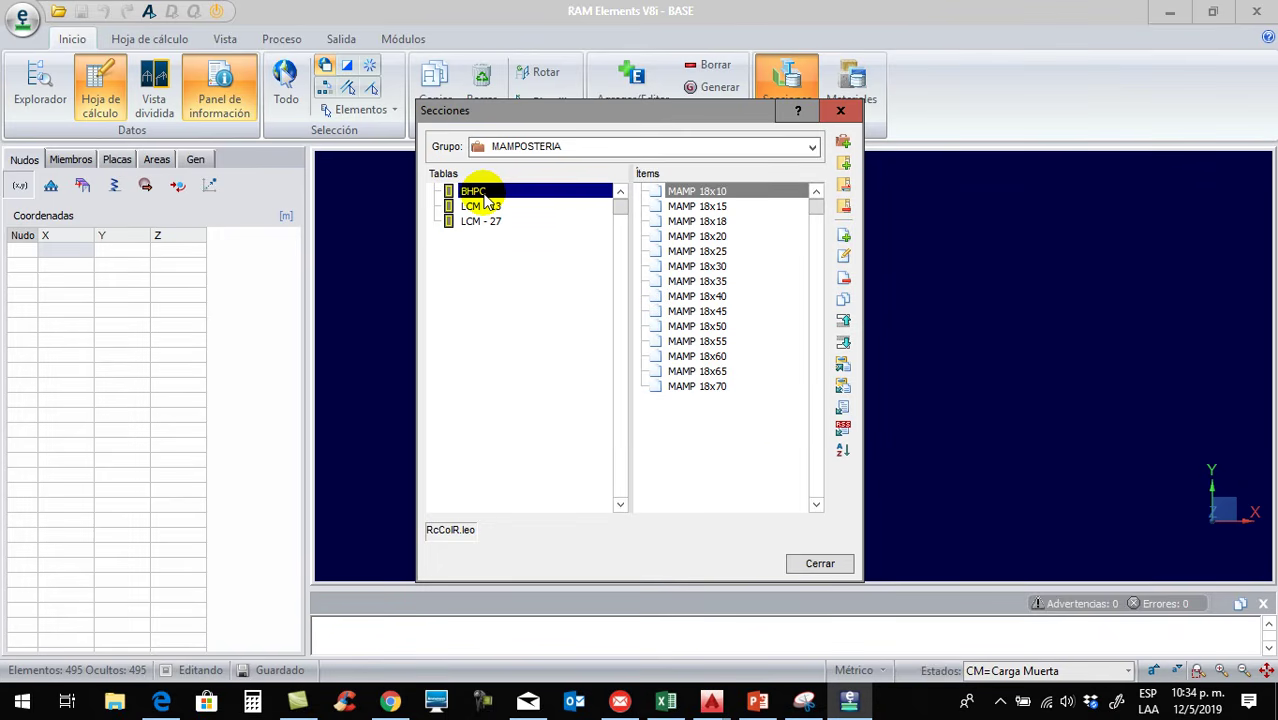
left_click(820, 563)
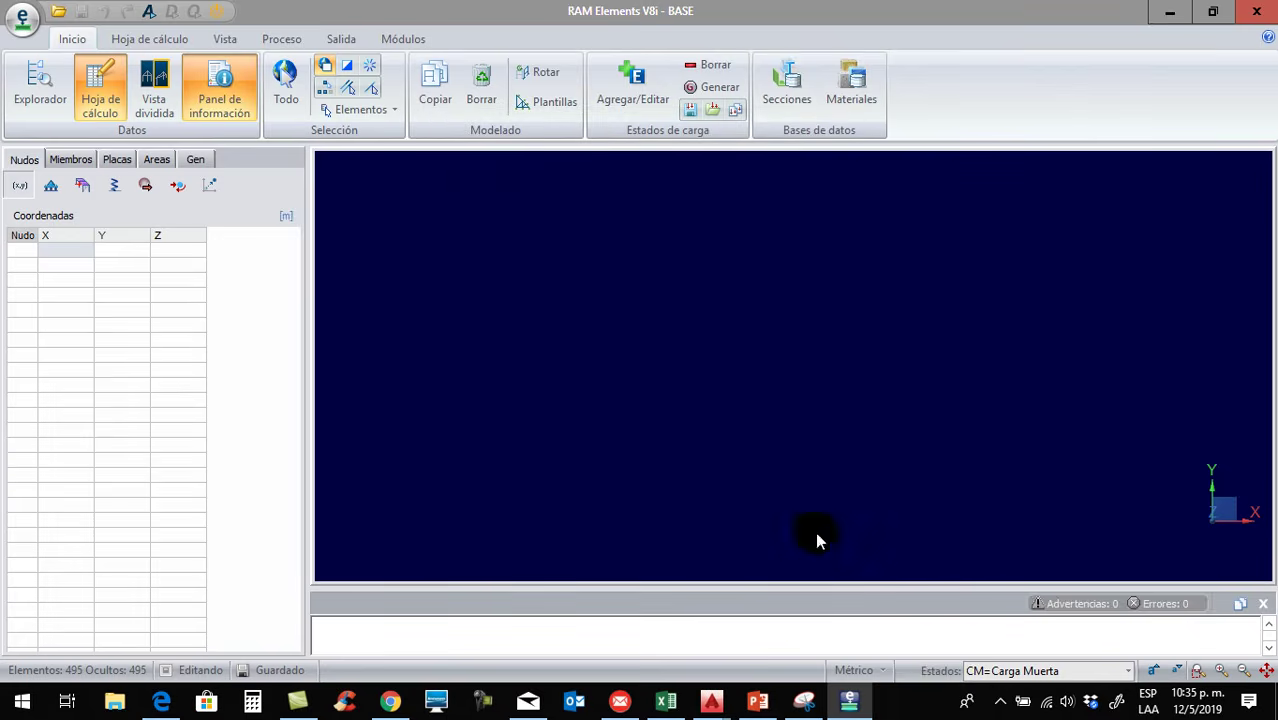
left_click(843, 92)
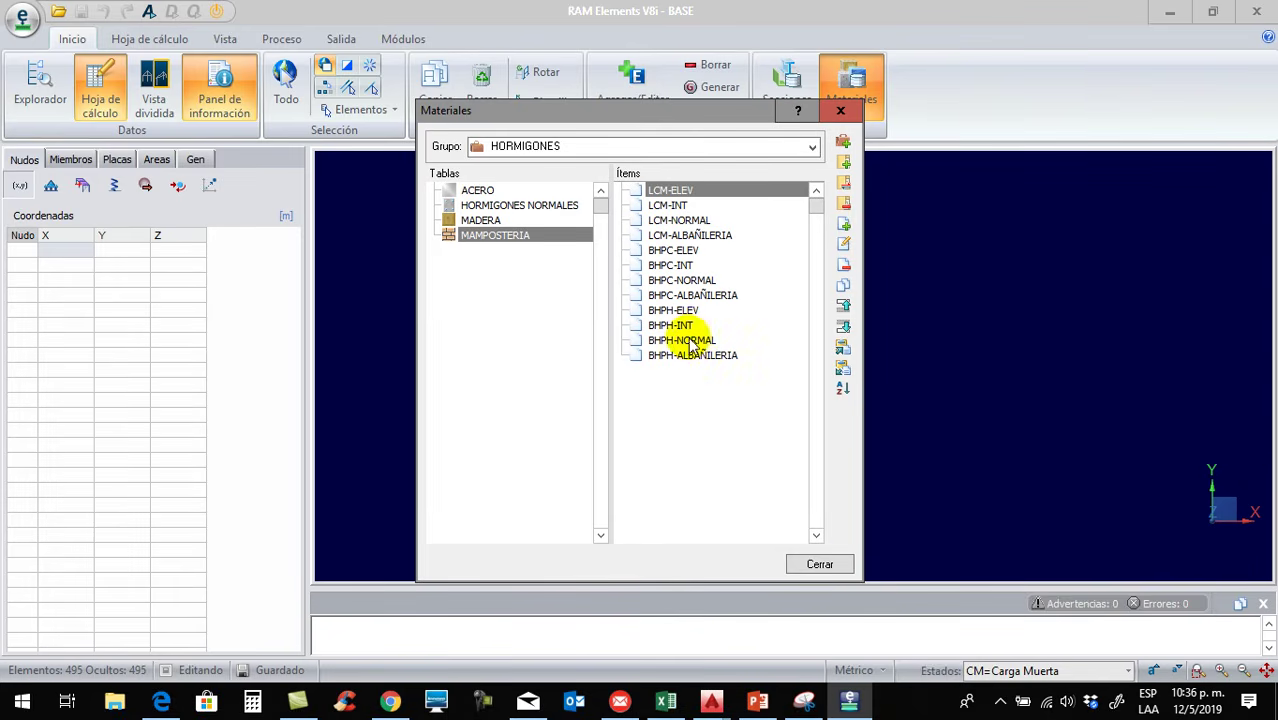
left_click(820, 564)
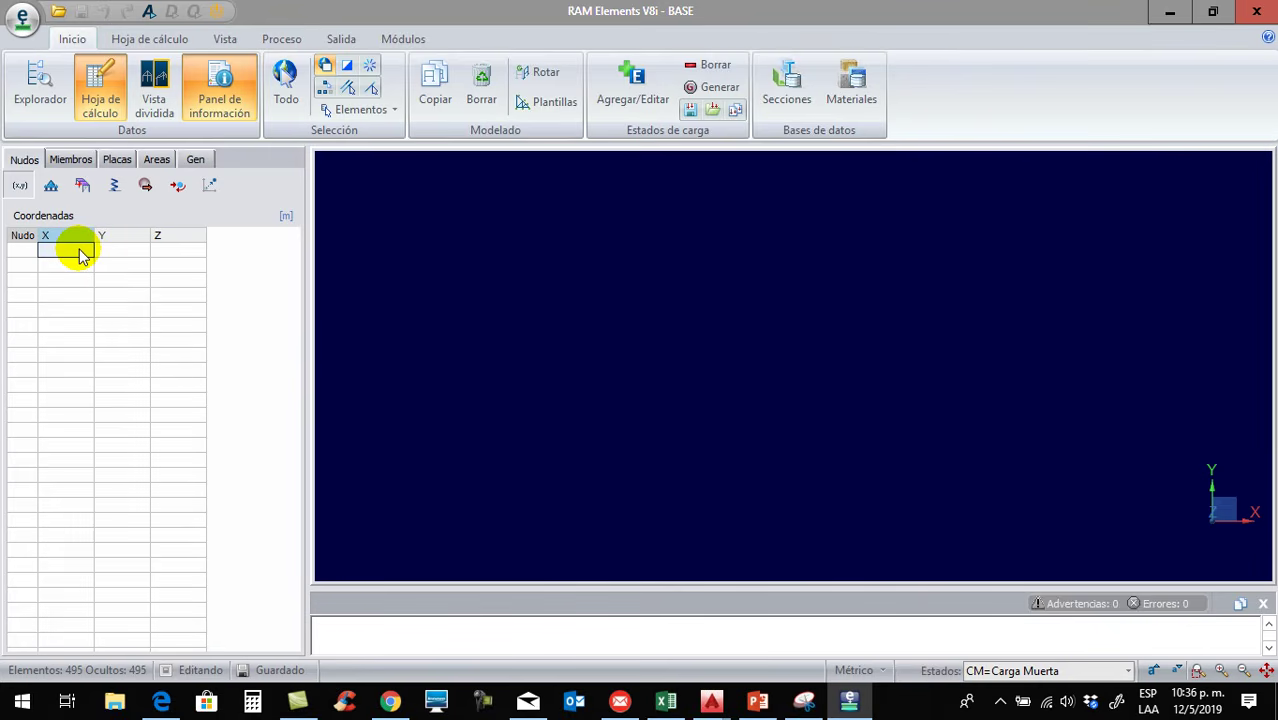
Create the first node at the origin in the node coordinates sheet, with X, Y and Z at 0
left_click(81, 256)
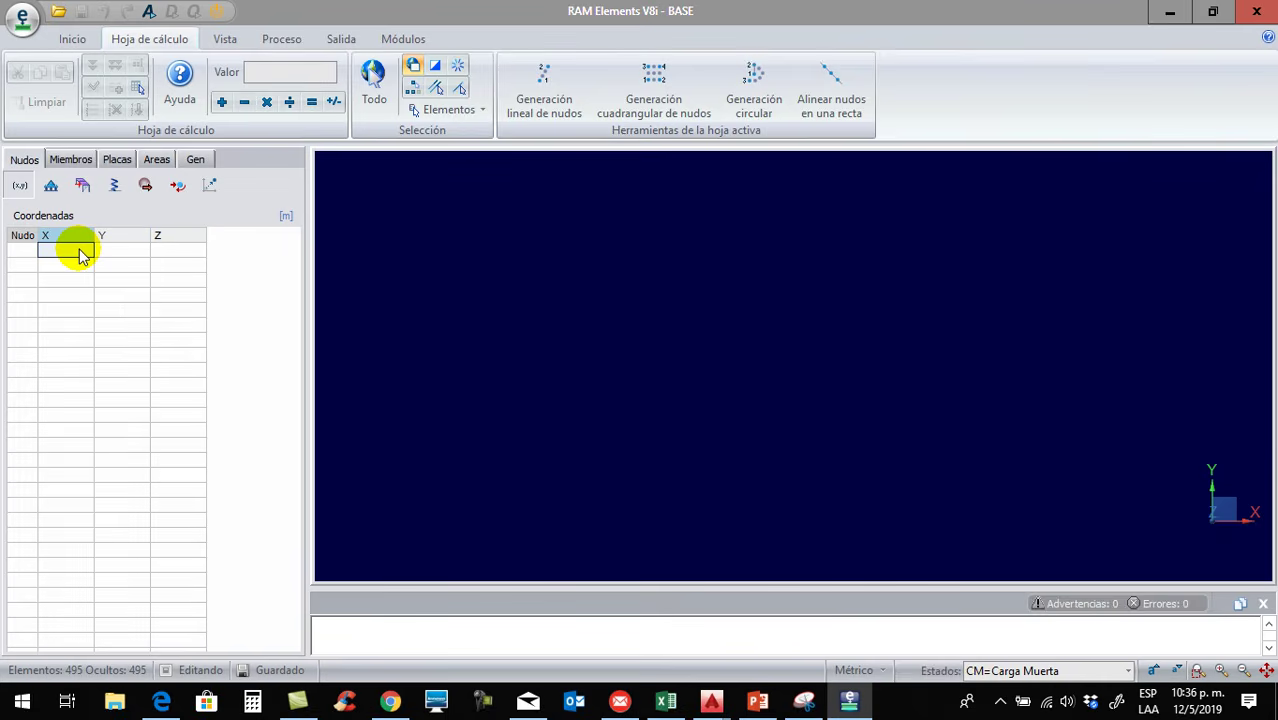
type("0")
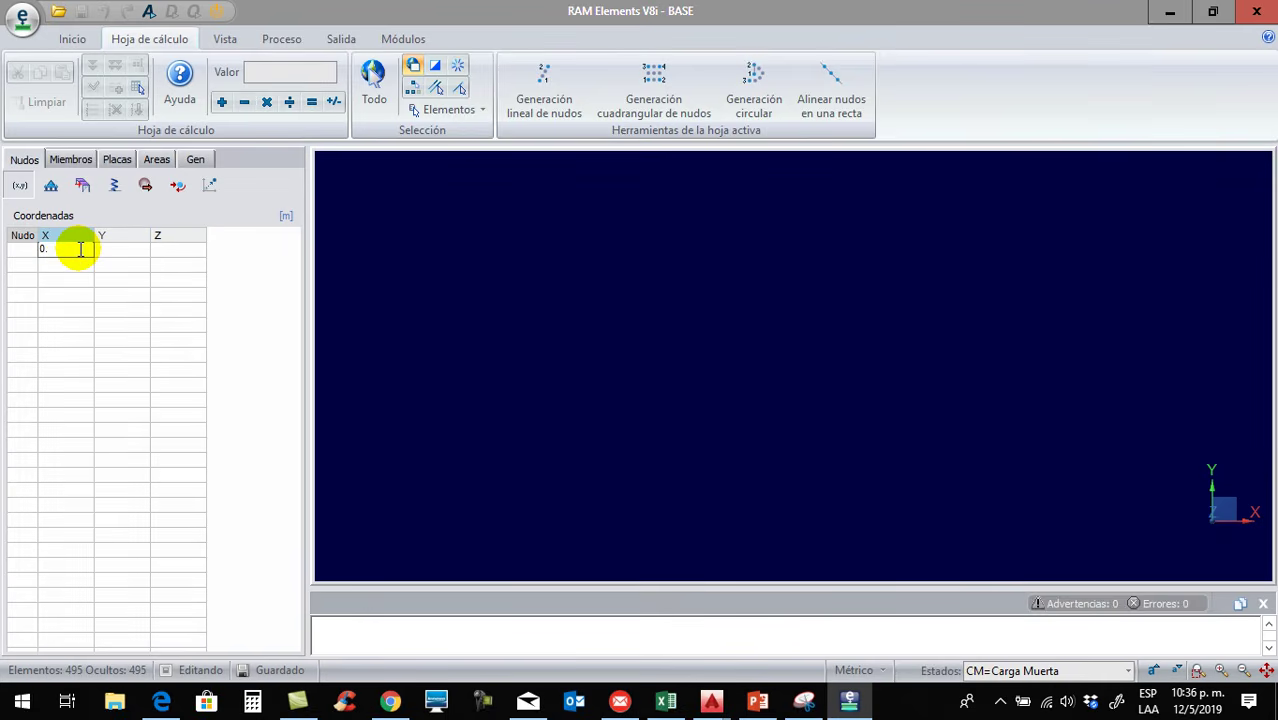
type(".")
key("Tab")
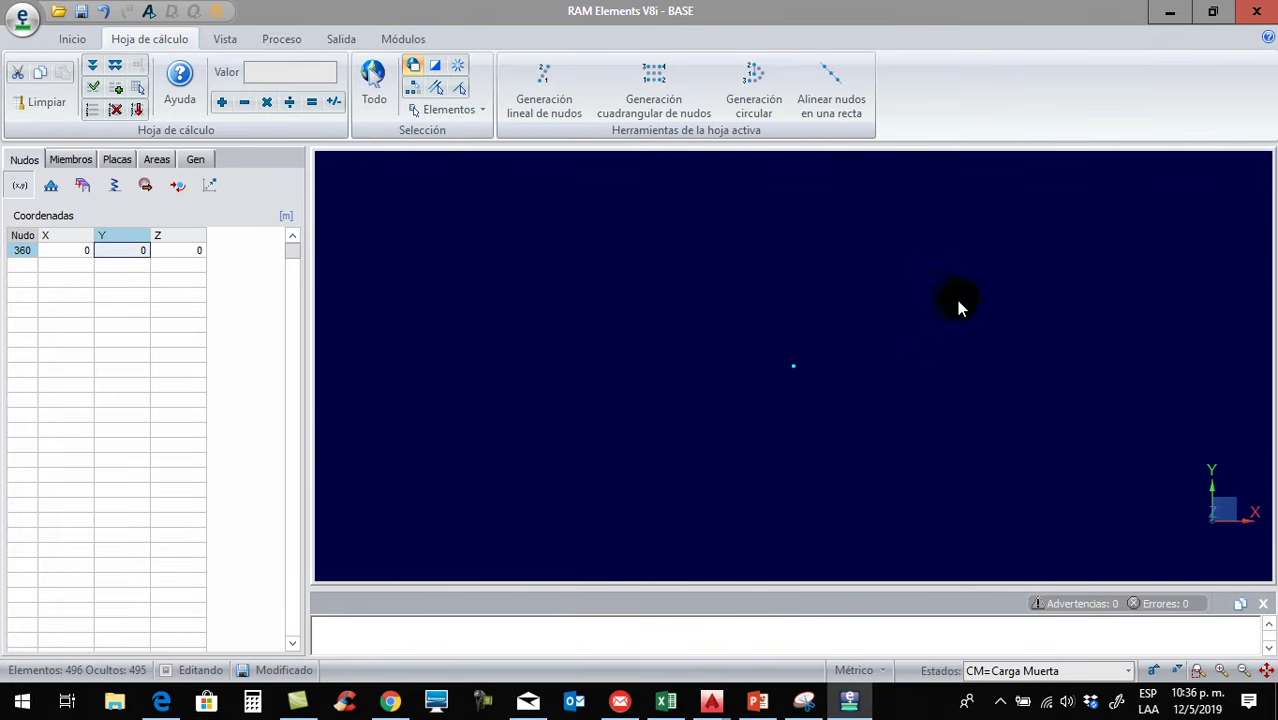
Switch the model view to the top view, looking onto the XZ plane
left_click(74, 266)
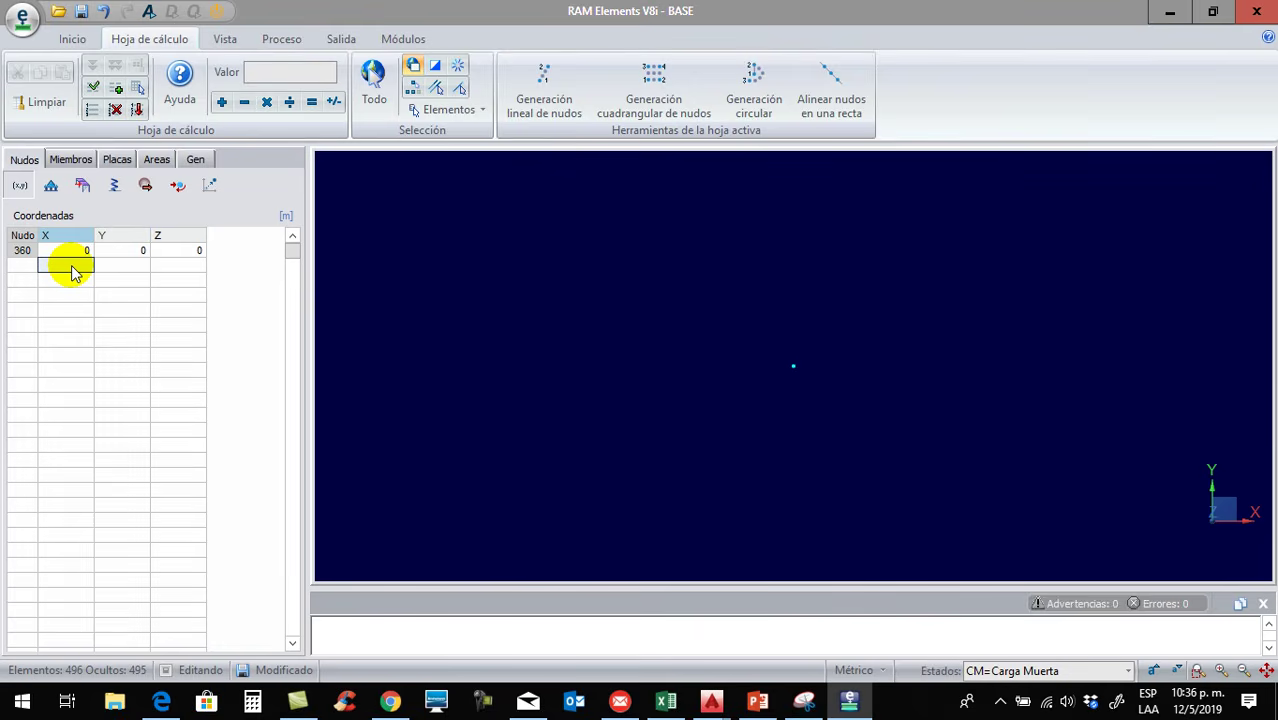
right_click(562, 320)
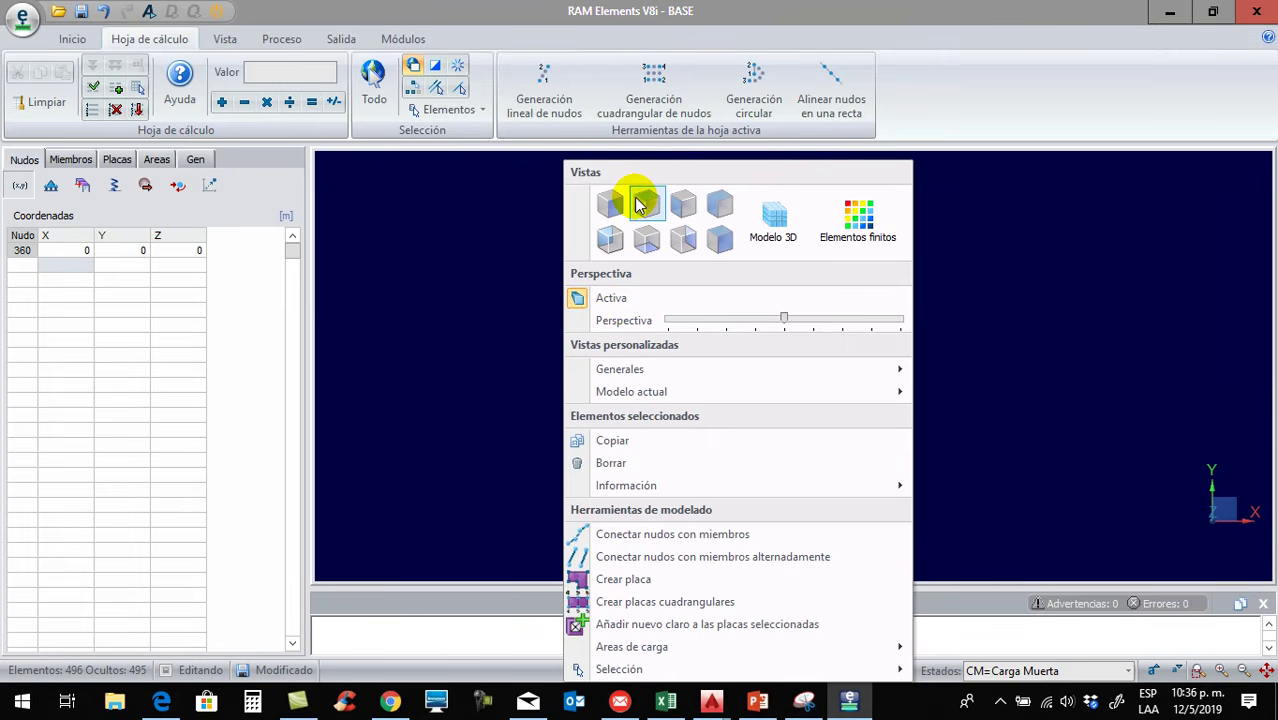
left_click(640, 204)
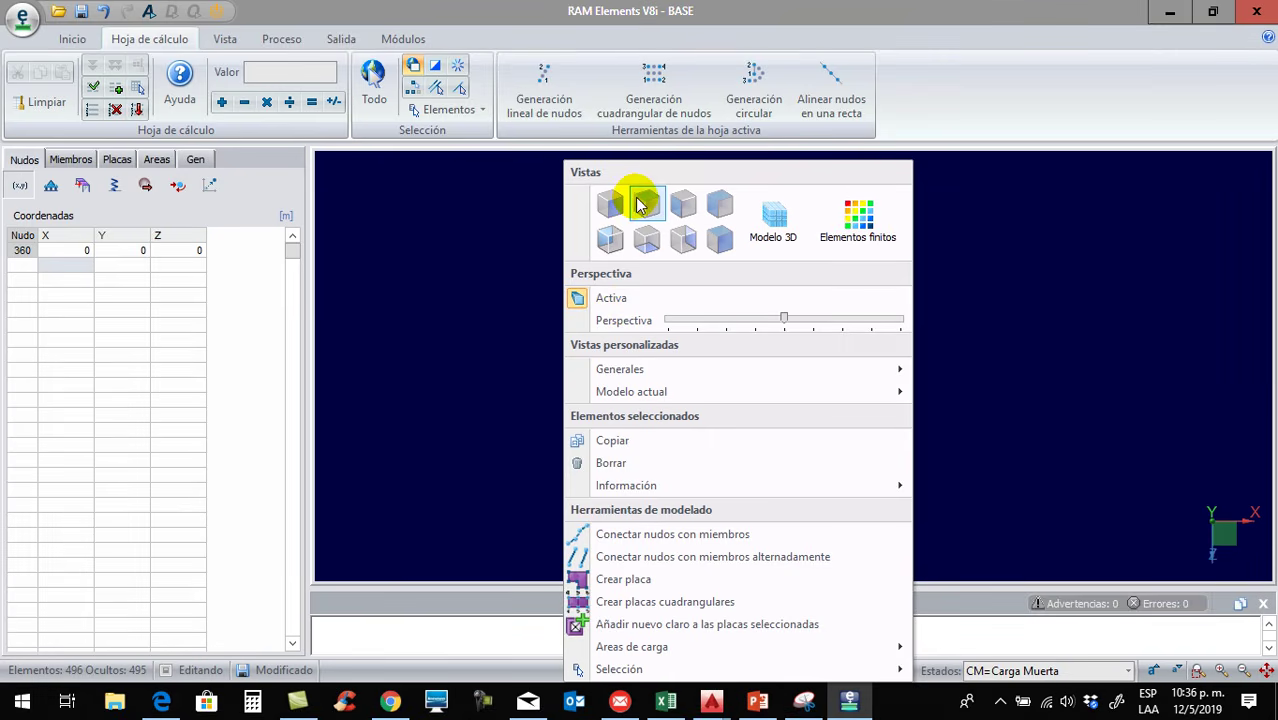
left_click(442, 352)
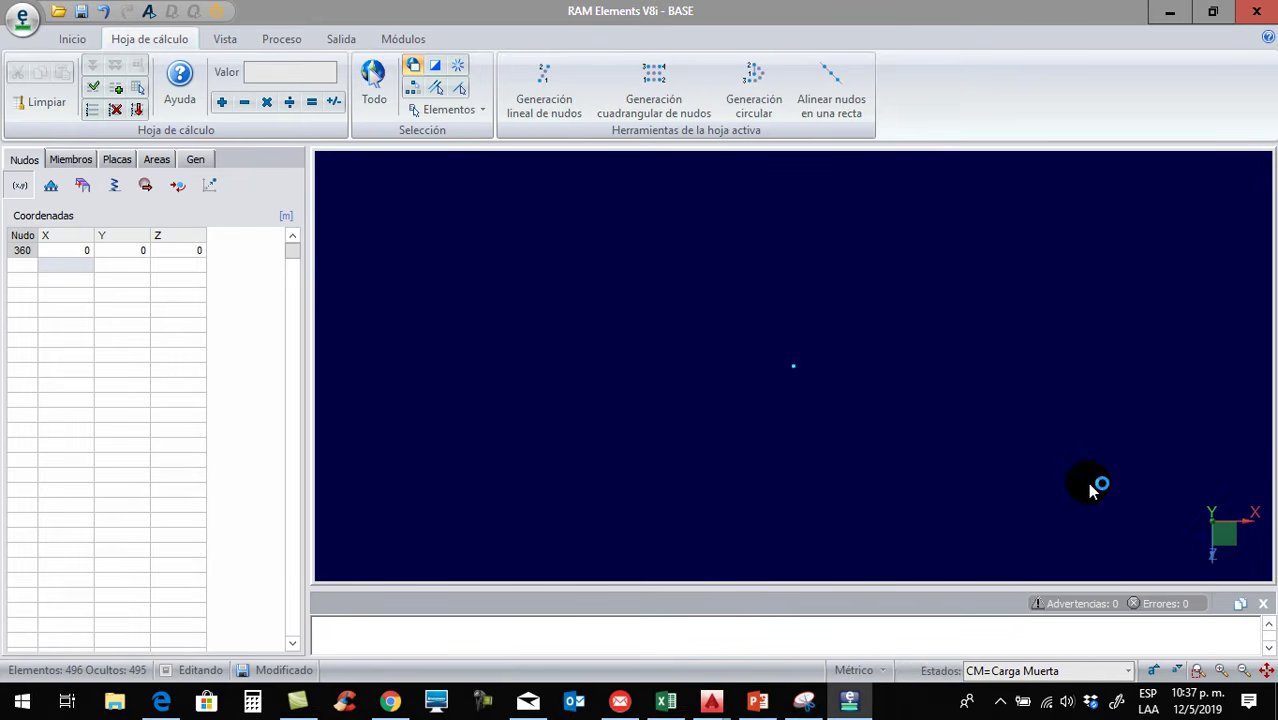
right_click(588, 285)
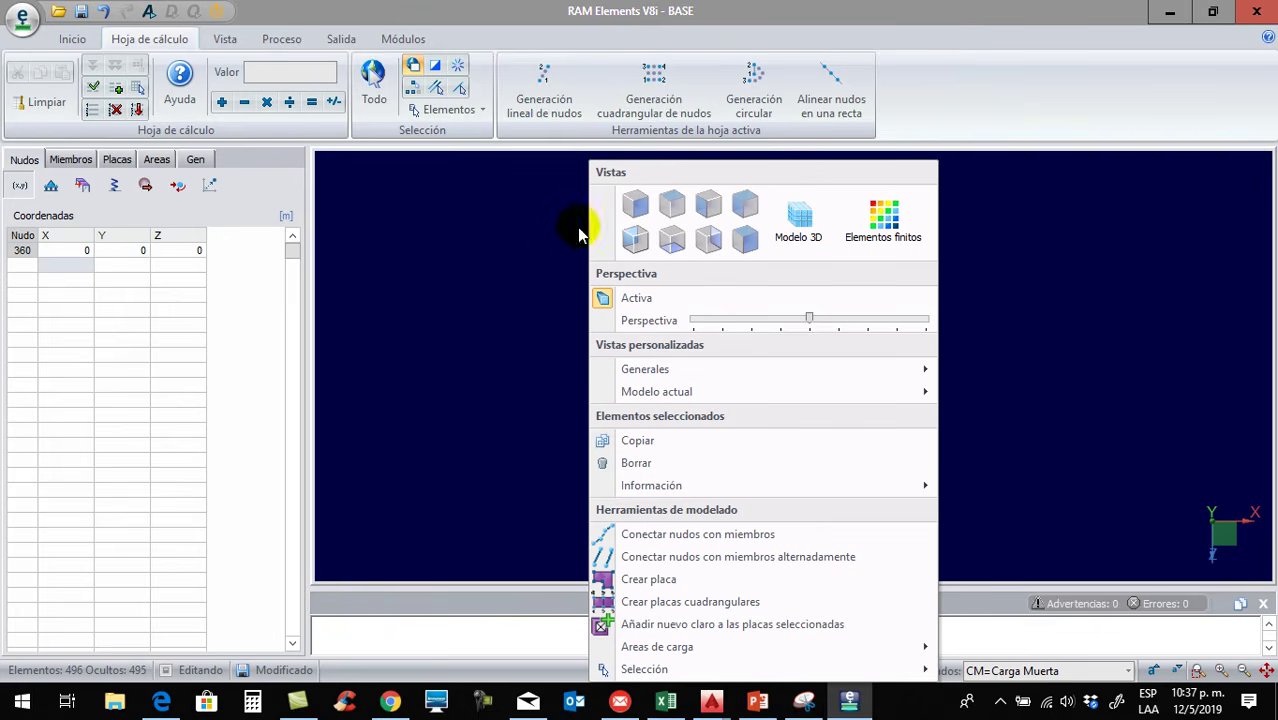
left_click(464, 241)
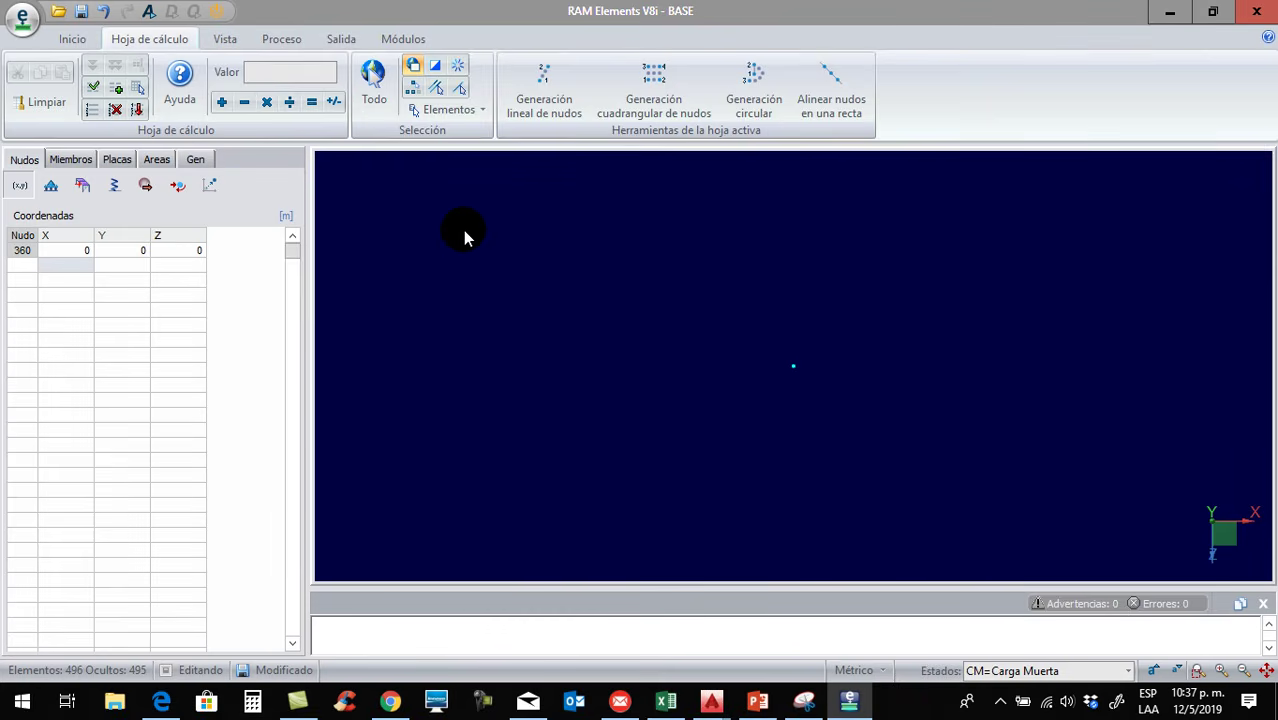
Add a second node in the coordinates sheet at X 0, Y 0, Z 1.22 m
left_click(80, 268)
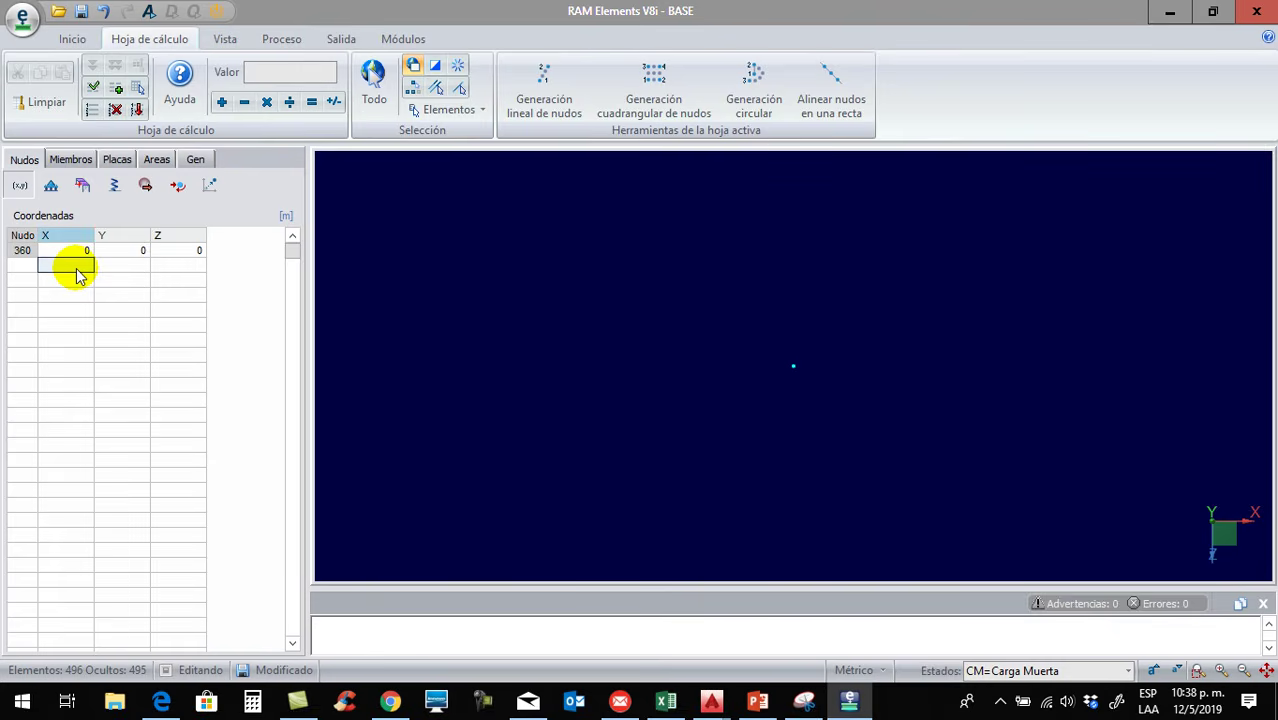
type("0")
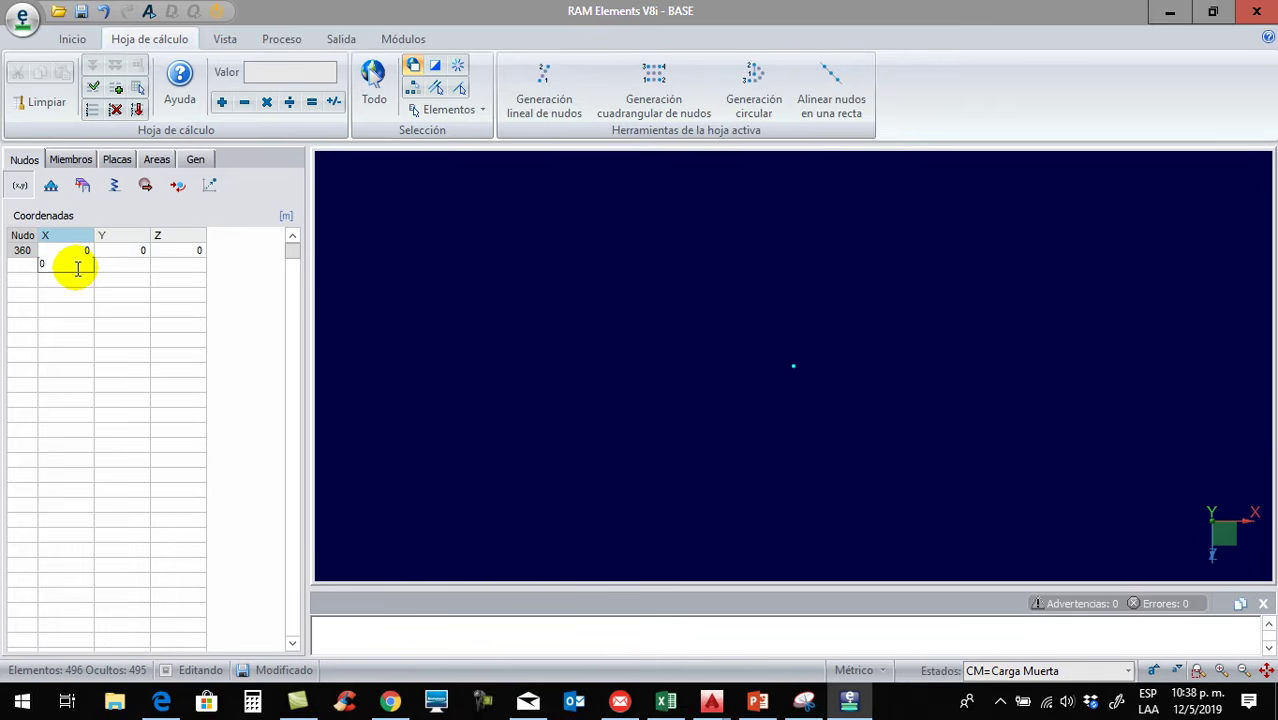
key("Tab")
key("Tab")
type("1.22")
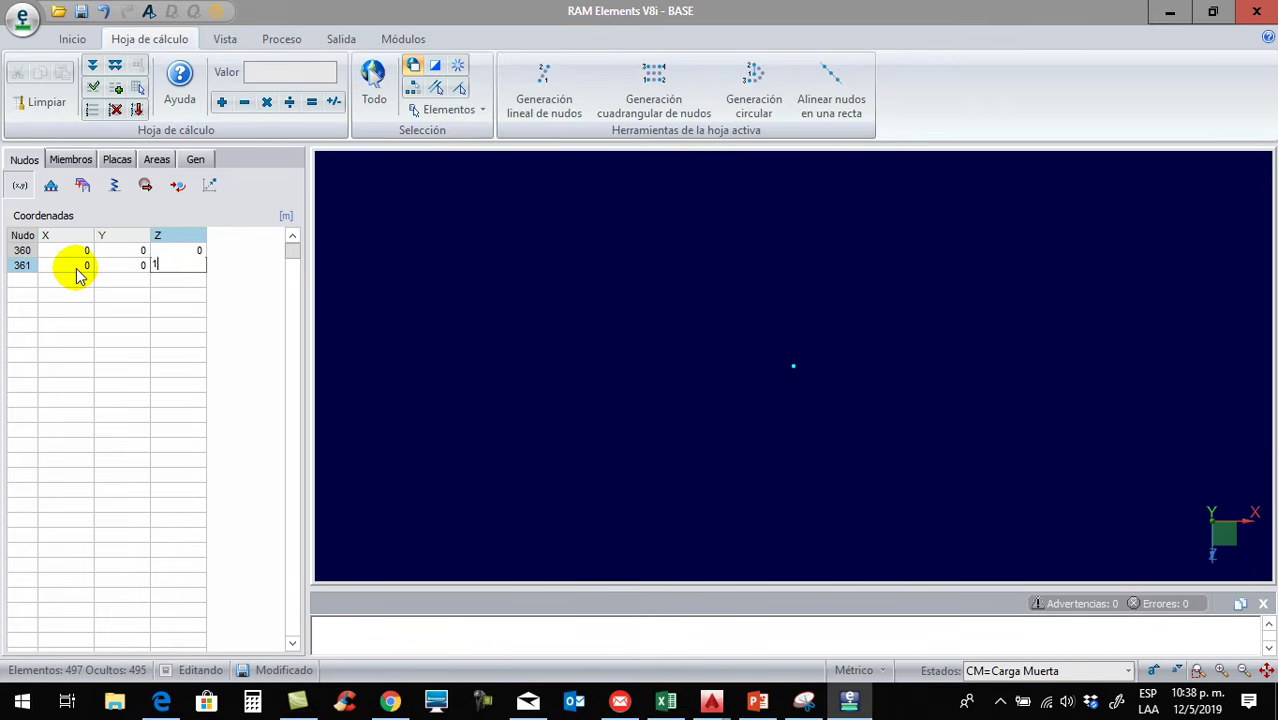
key("Return")
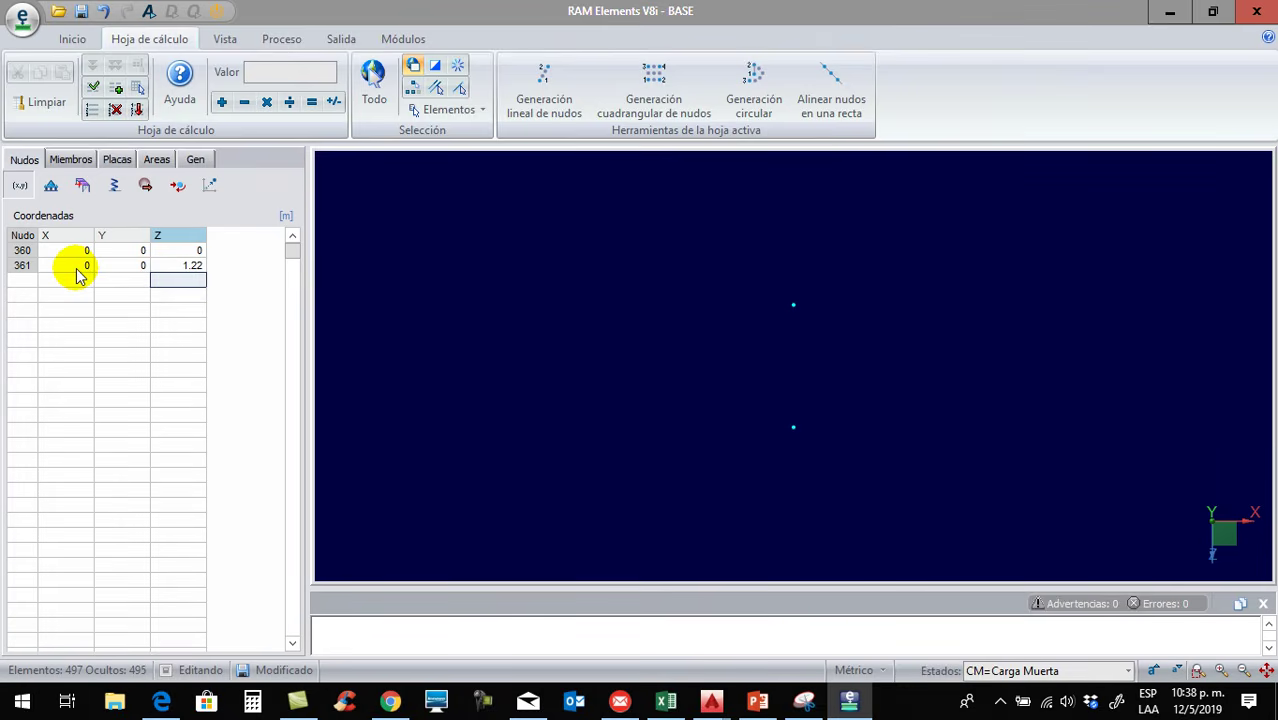
Add two more nodes in the coordinates sheet at X 0, Y 0, with Z values of 4.28 m and 5.5 m
middle_click_drag(548, 491, 628, 500)
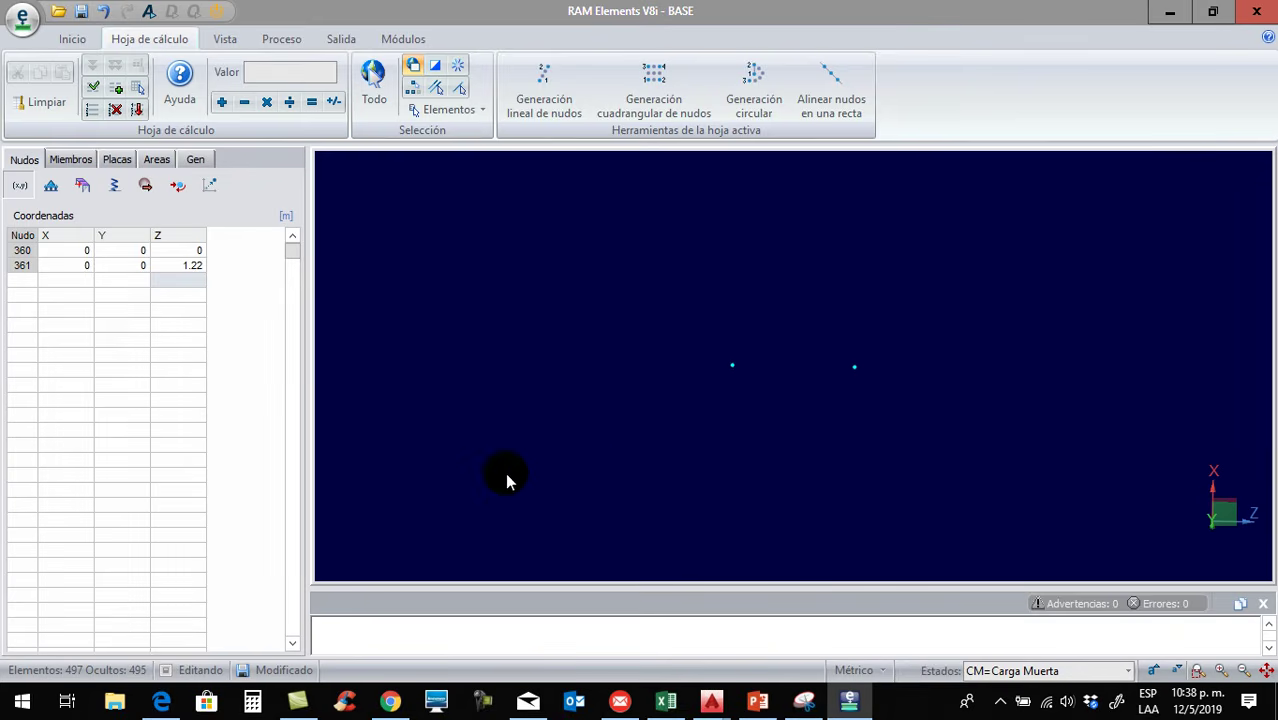
left_click(74, 280)
type("0")
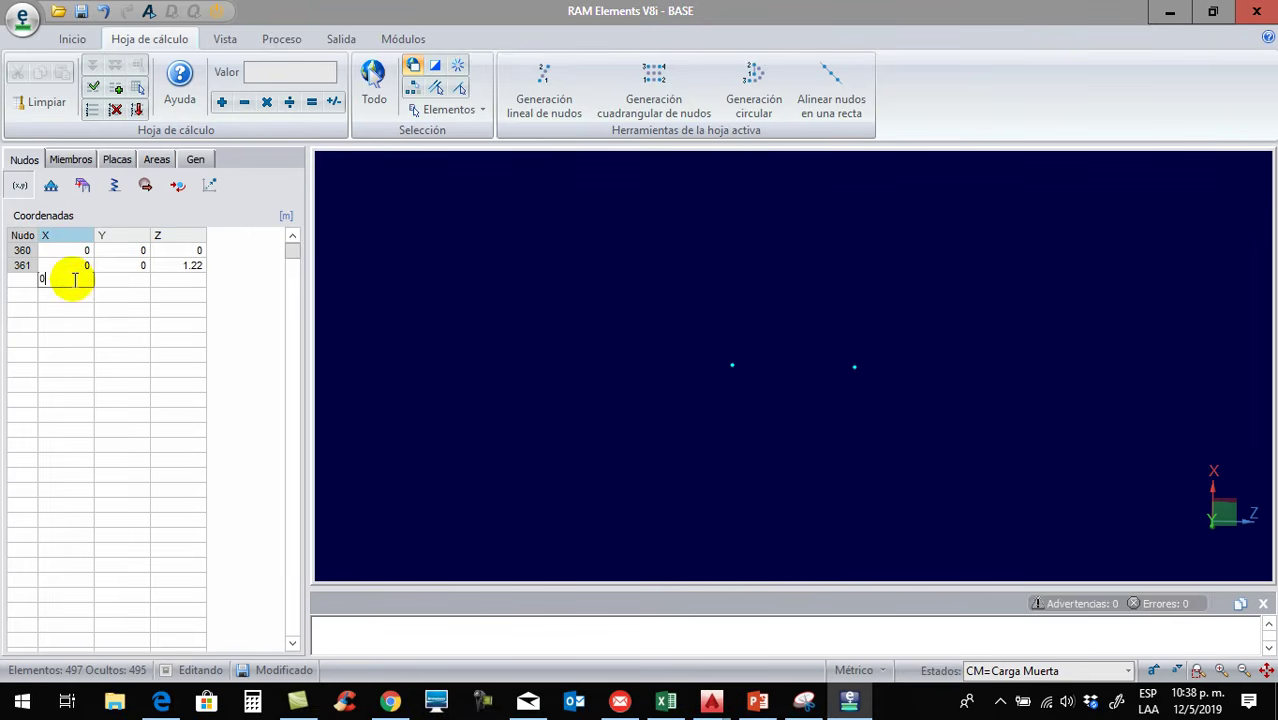
key("Tab")
key("Tab")
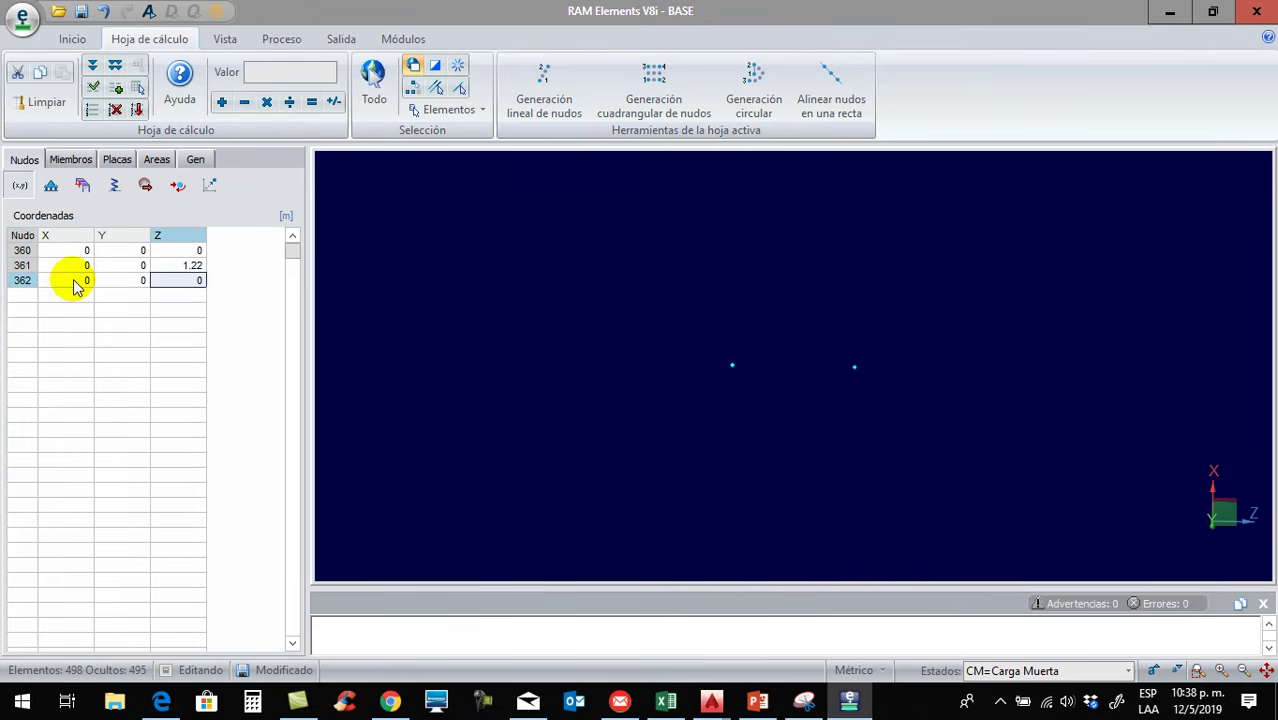
type("4.28")
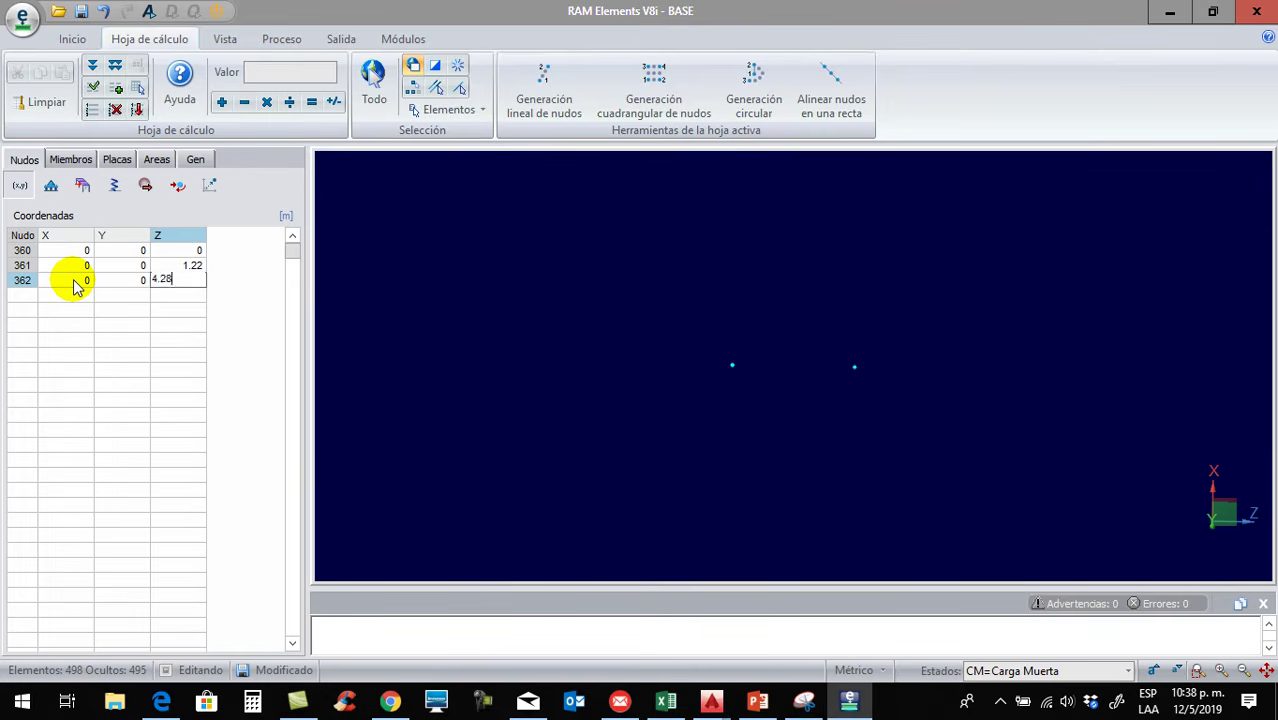
key("Return")
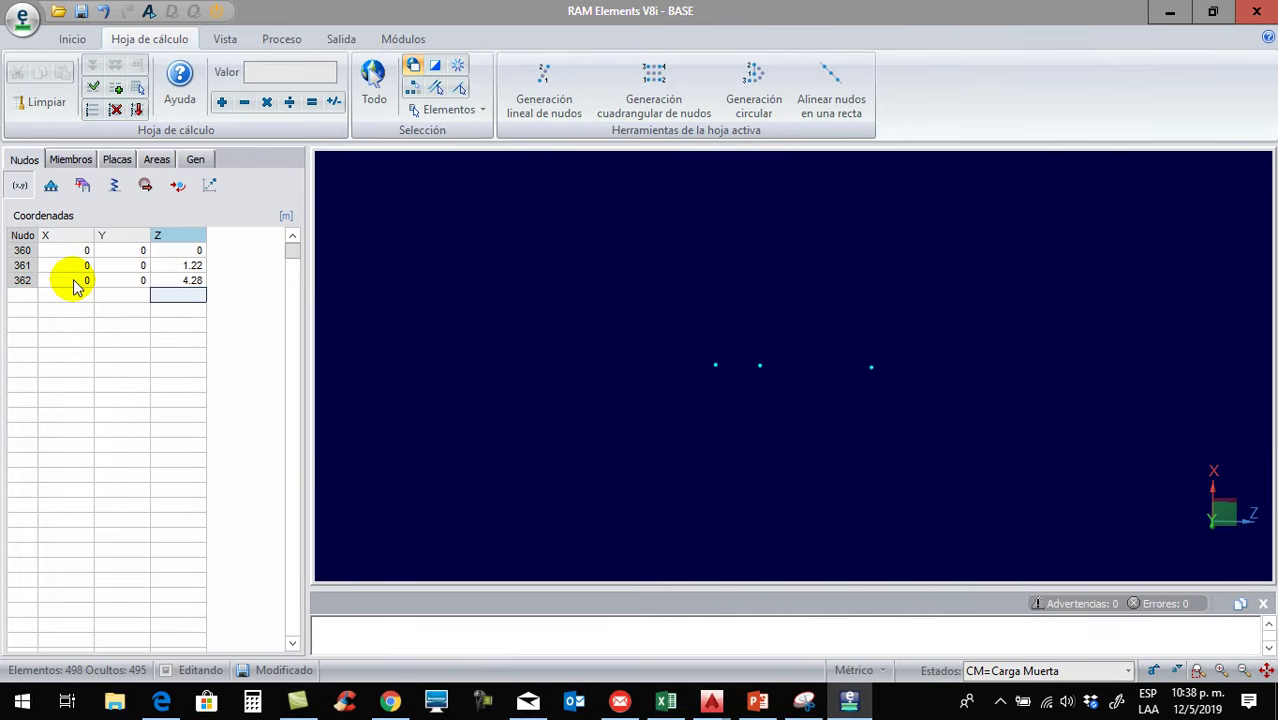
type("5.5")
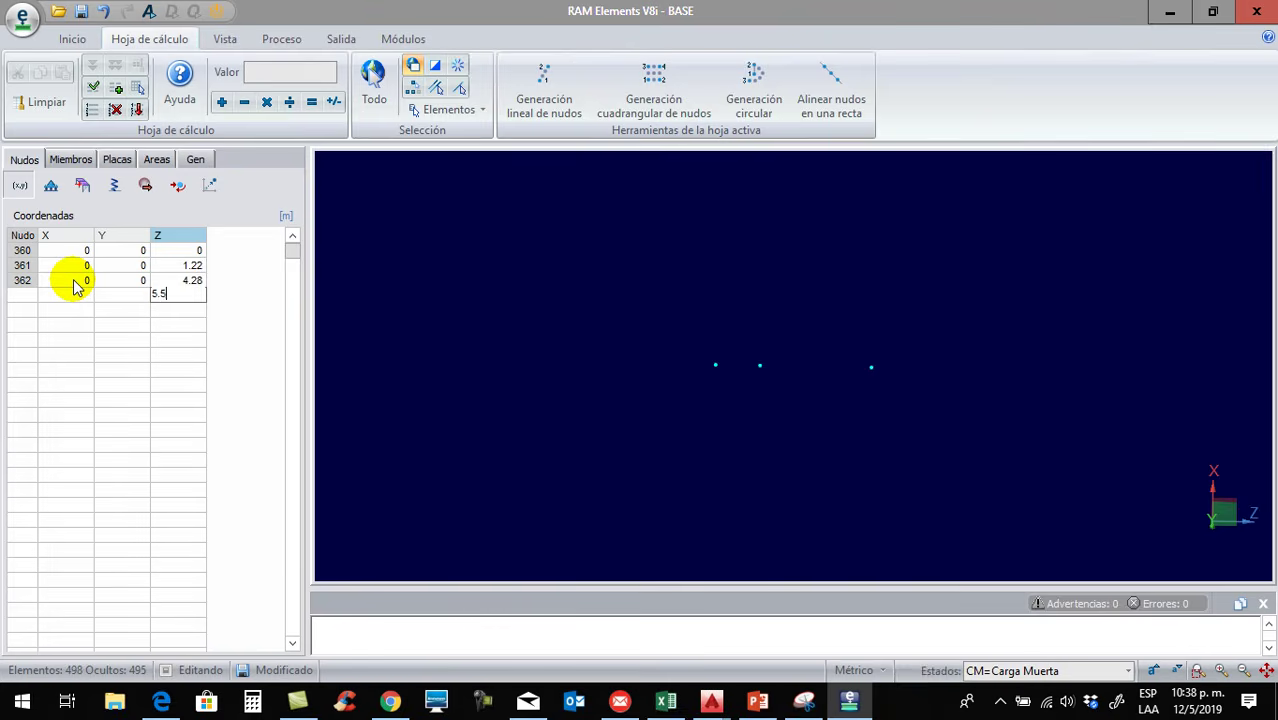
key("Return")
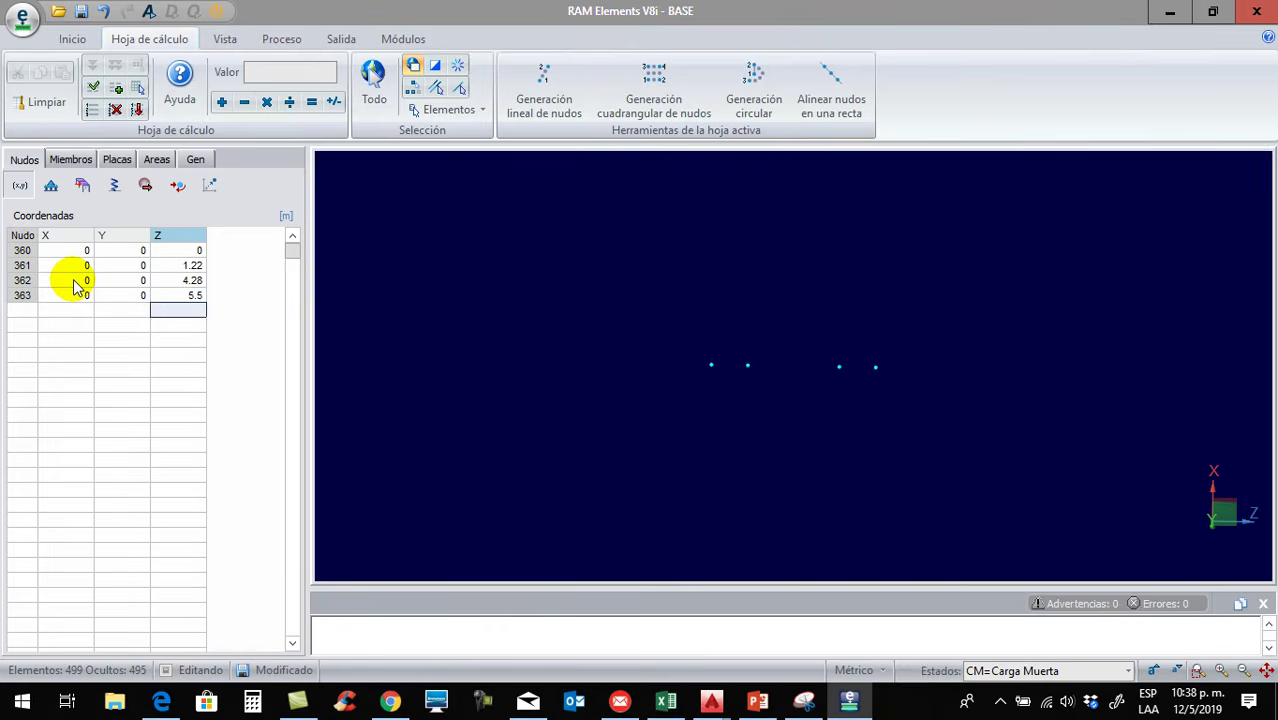
Clear the node selection and return the model to the top view
left_click(712, 376)
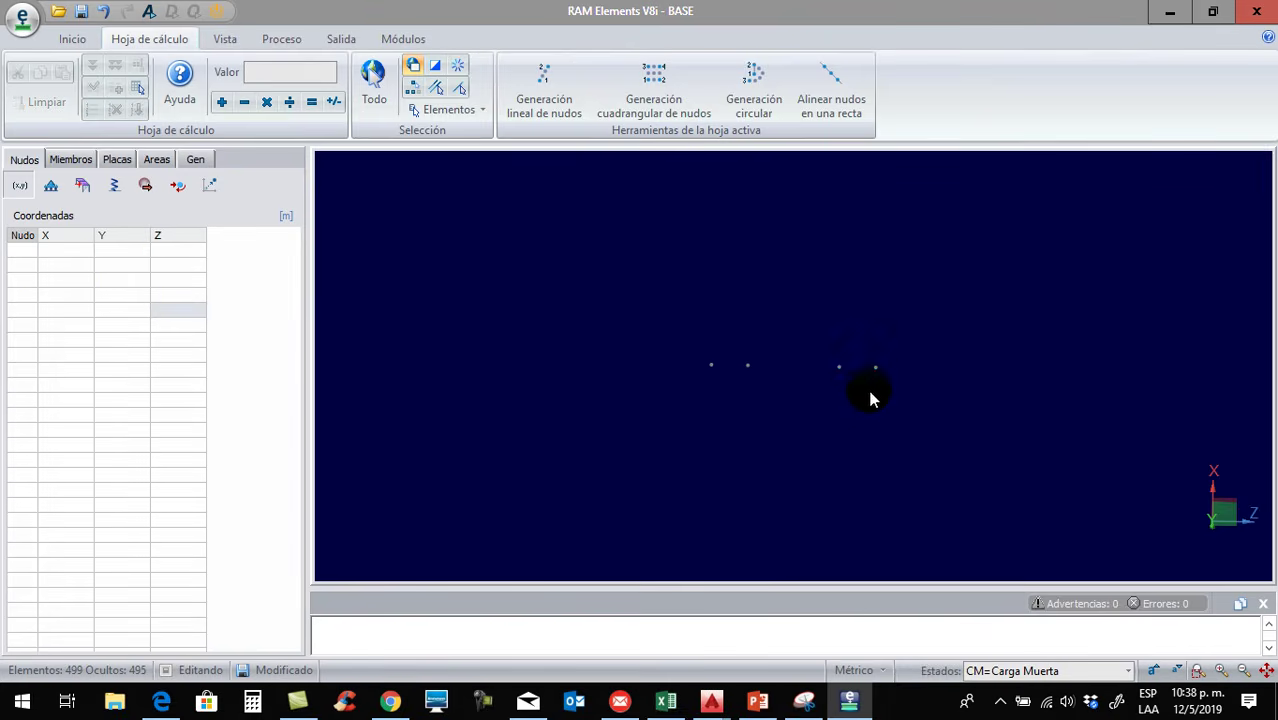
right_click(814, 410)
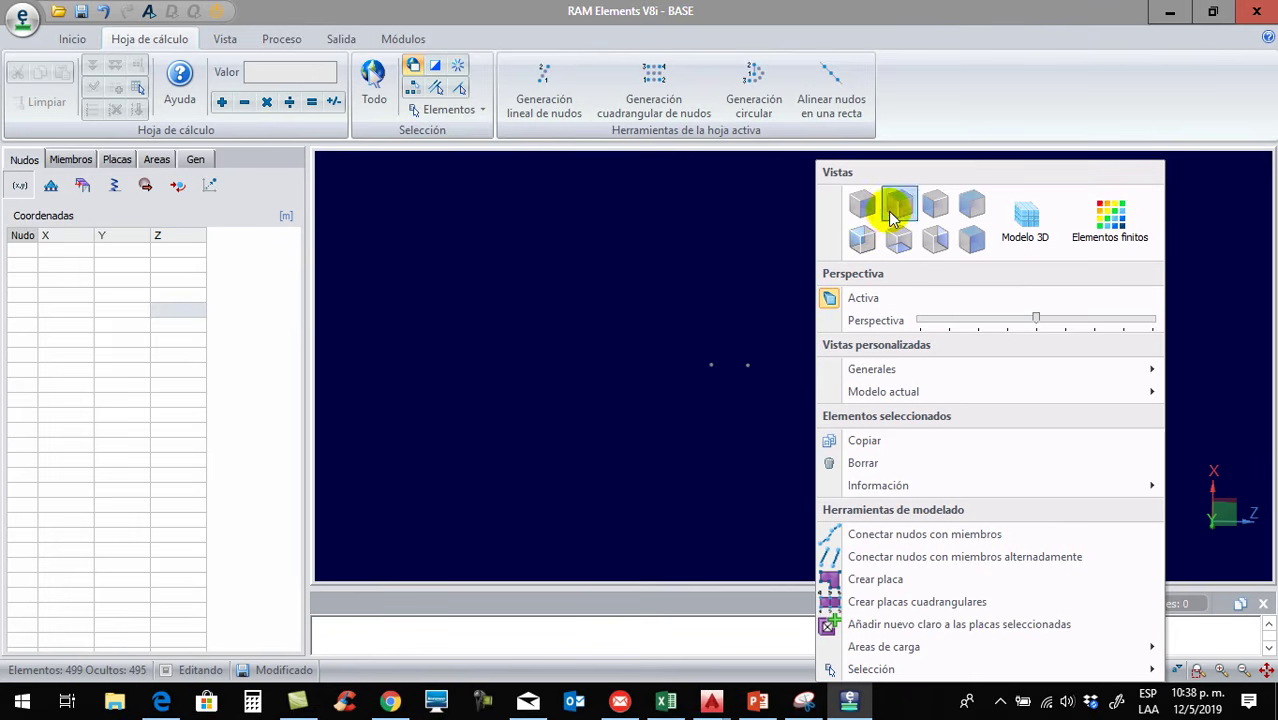
left_click(896, 205)
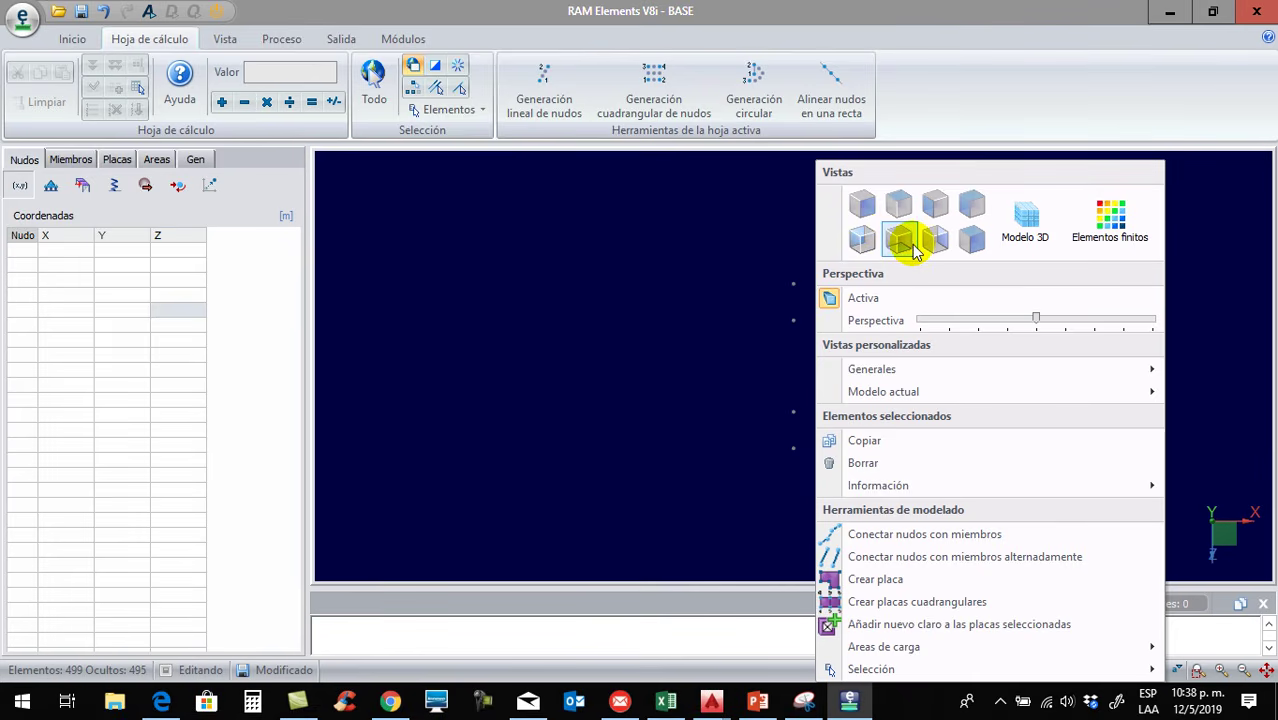
Select the four existing nodes and add a node in the coordinates sheet at X 5.07 m, Y 0, Z 0
left_click(686, 449)
middle_click_drag(686, 449, 770, 453)
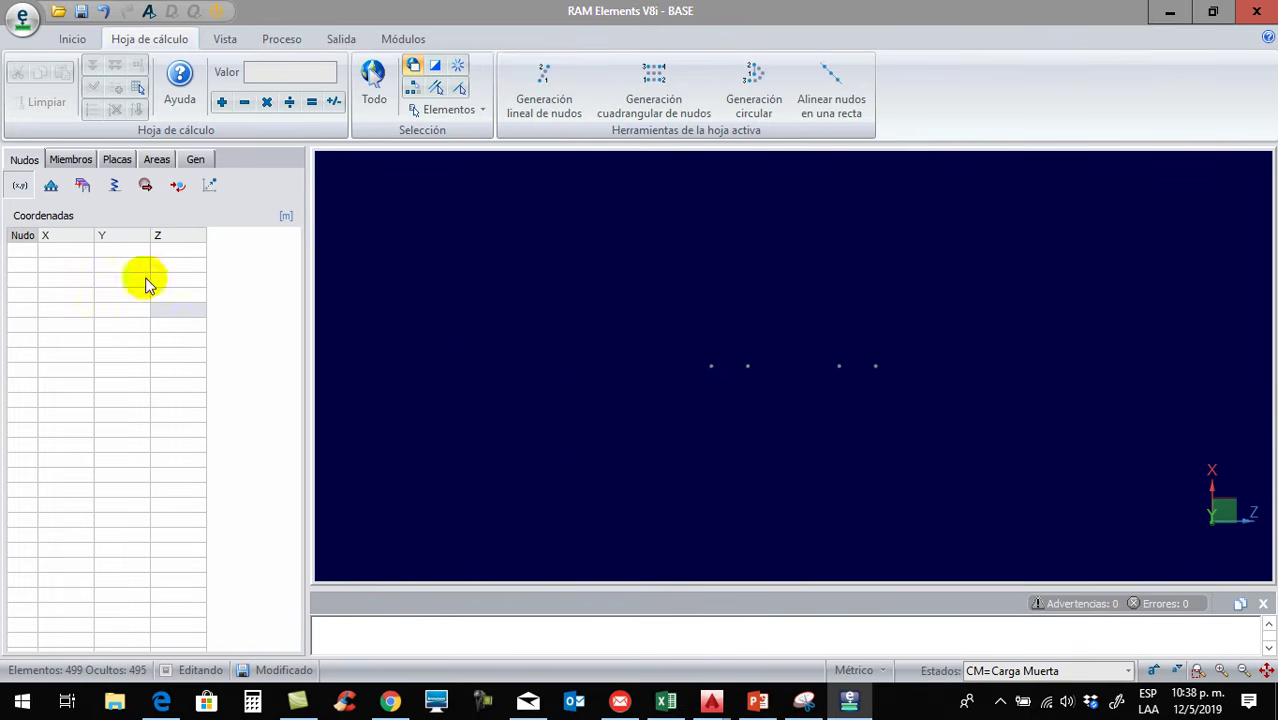
left_click_drag(648, 300, 1090, 420)
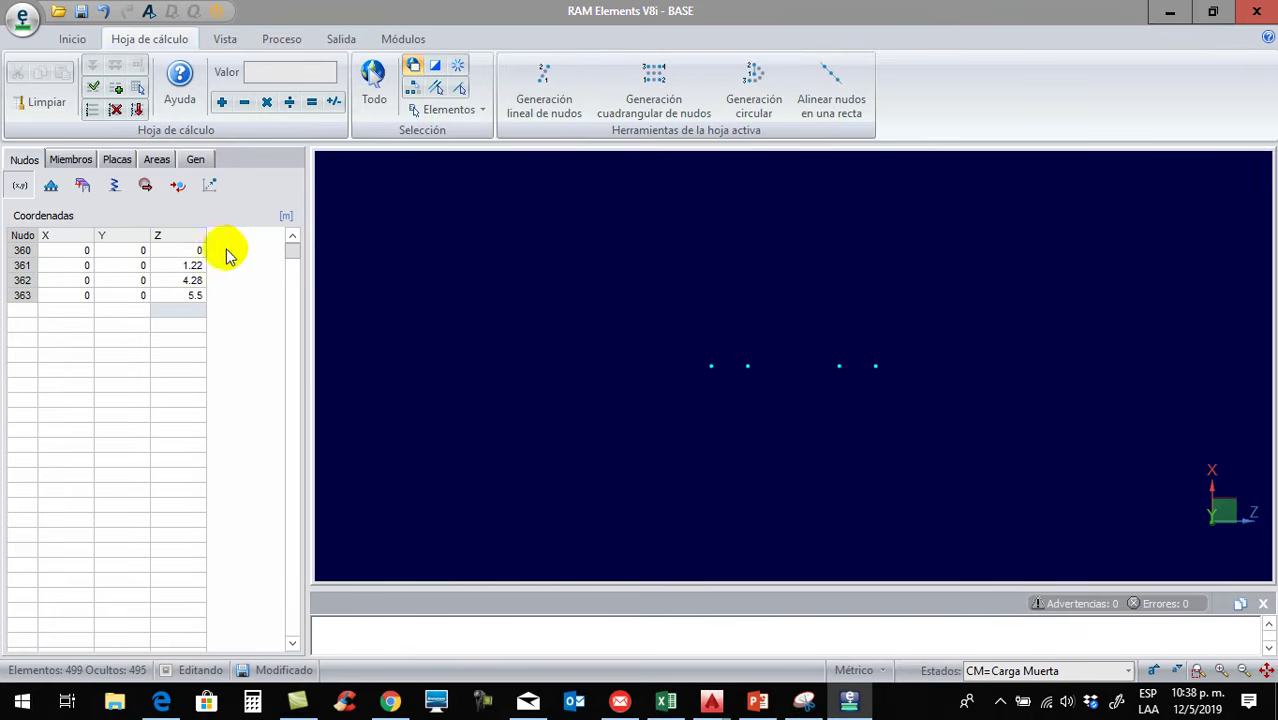
left_click(82, 312)
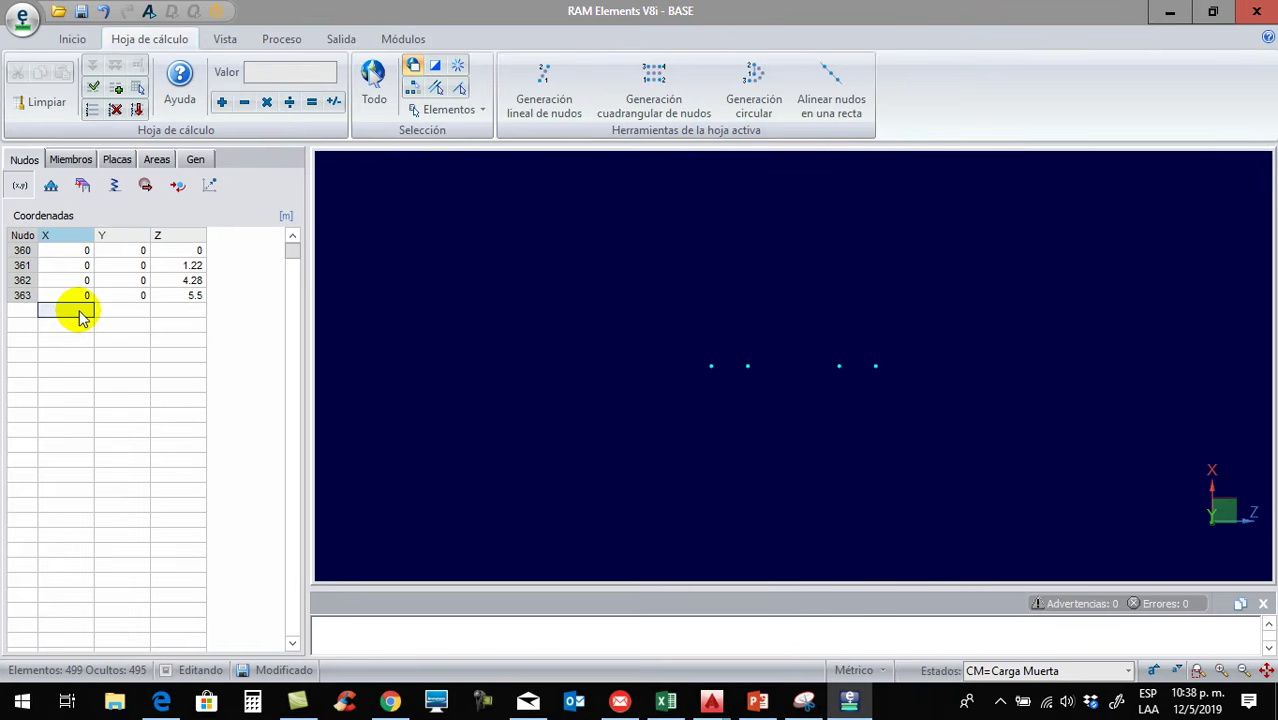
type("5.07")
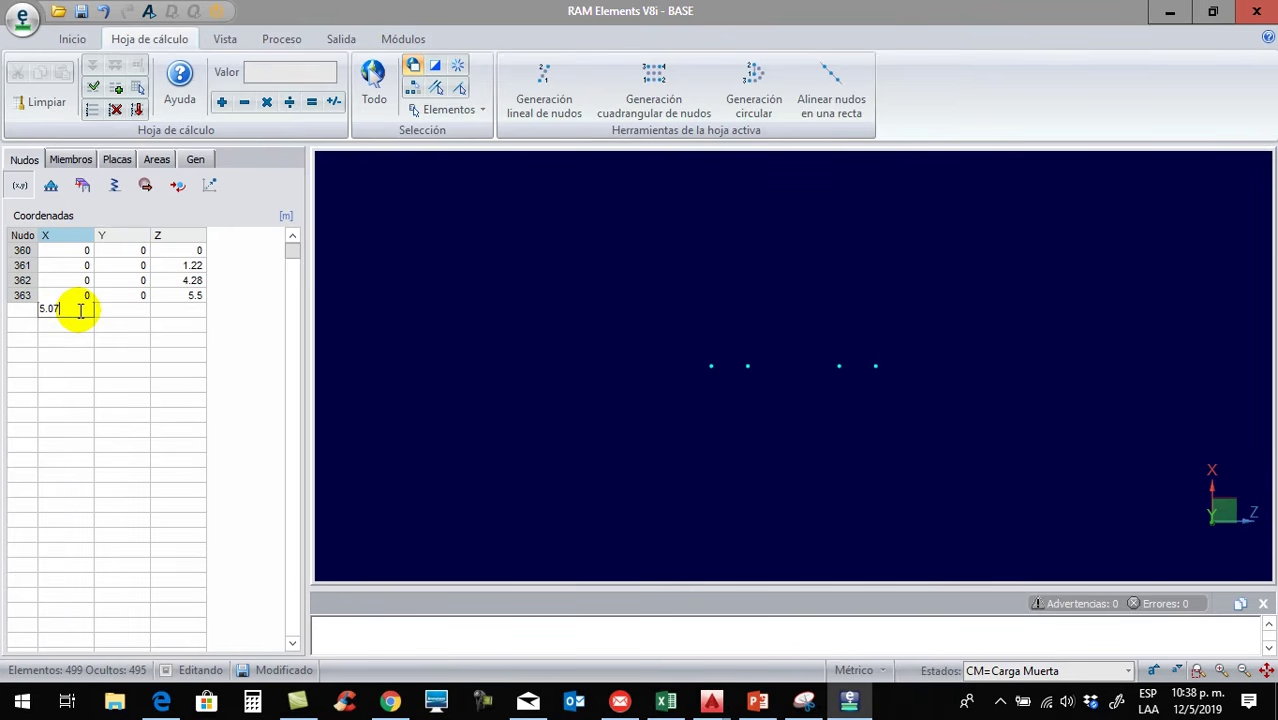
key("Tab")
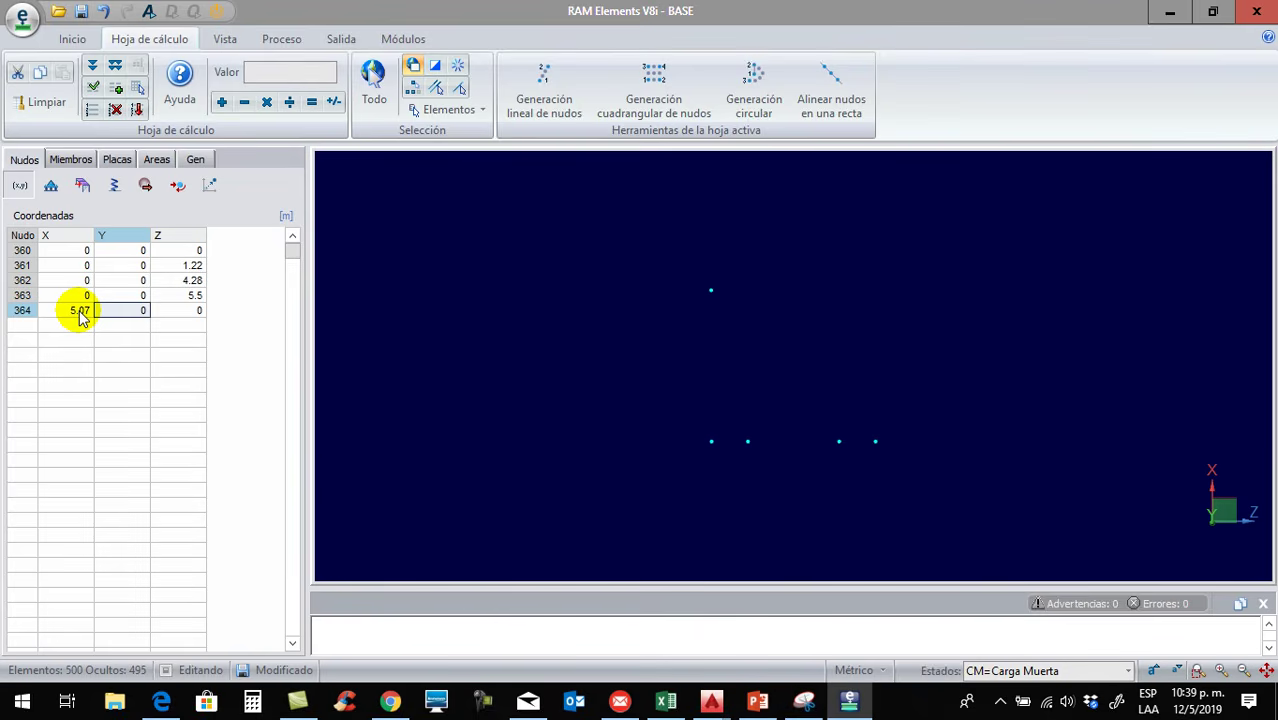
key("Return")
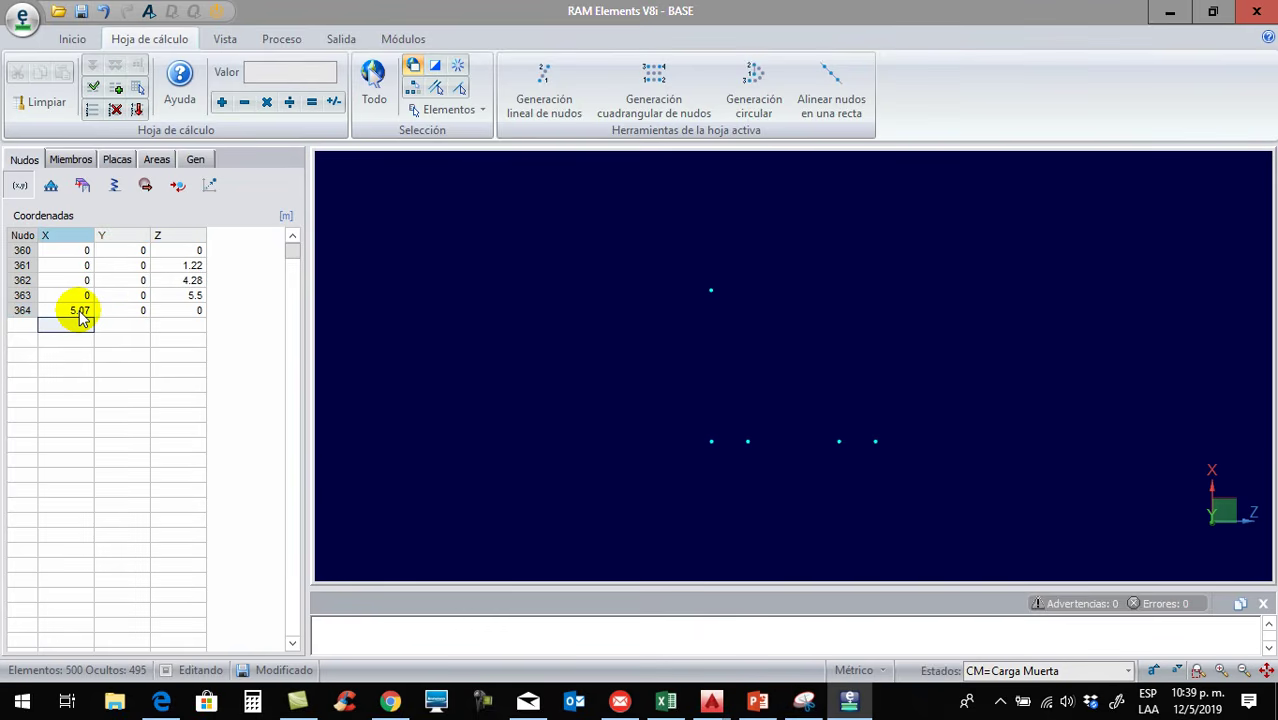
Add two more nodes in the coordinates sheet at X 7.25 m and X 11.07 m, with Y 0 and Z 0
type("7.25")
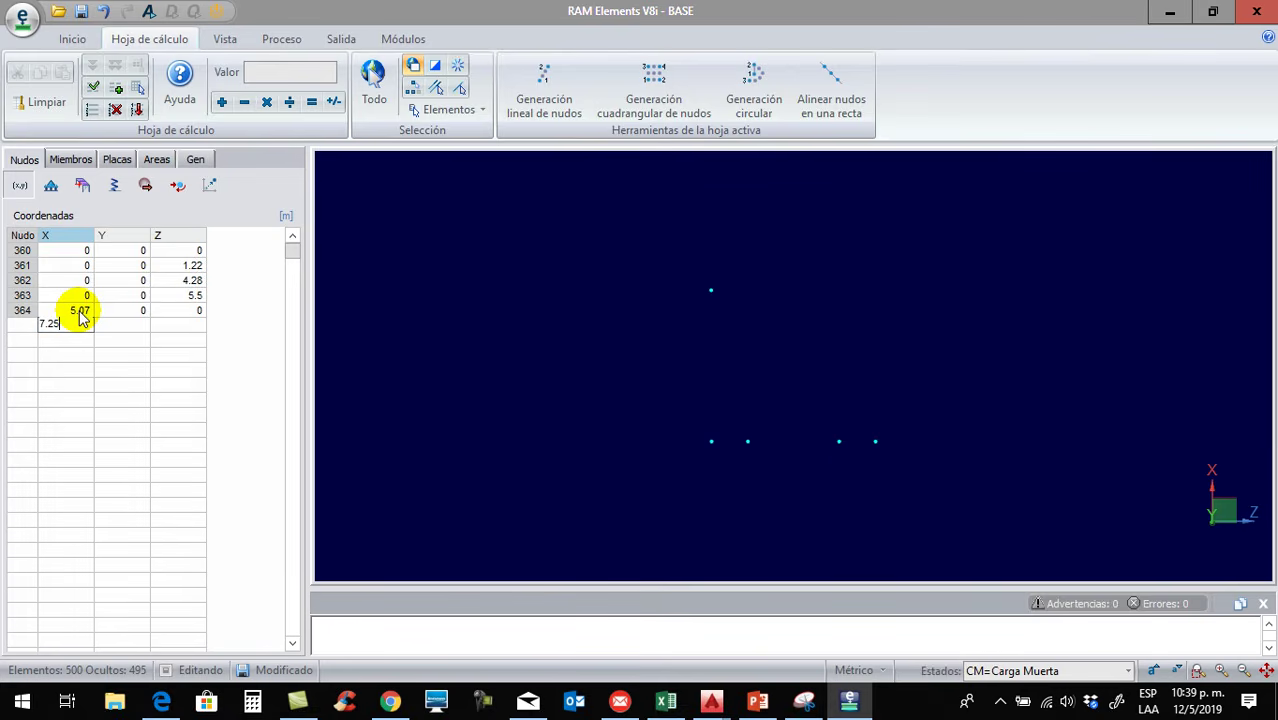
key("Return")
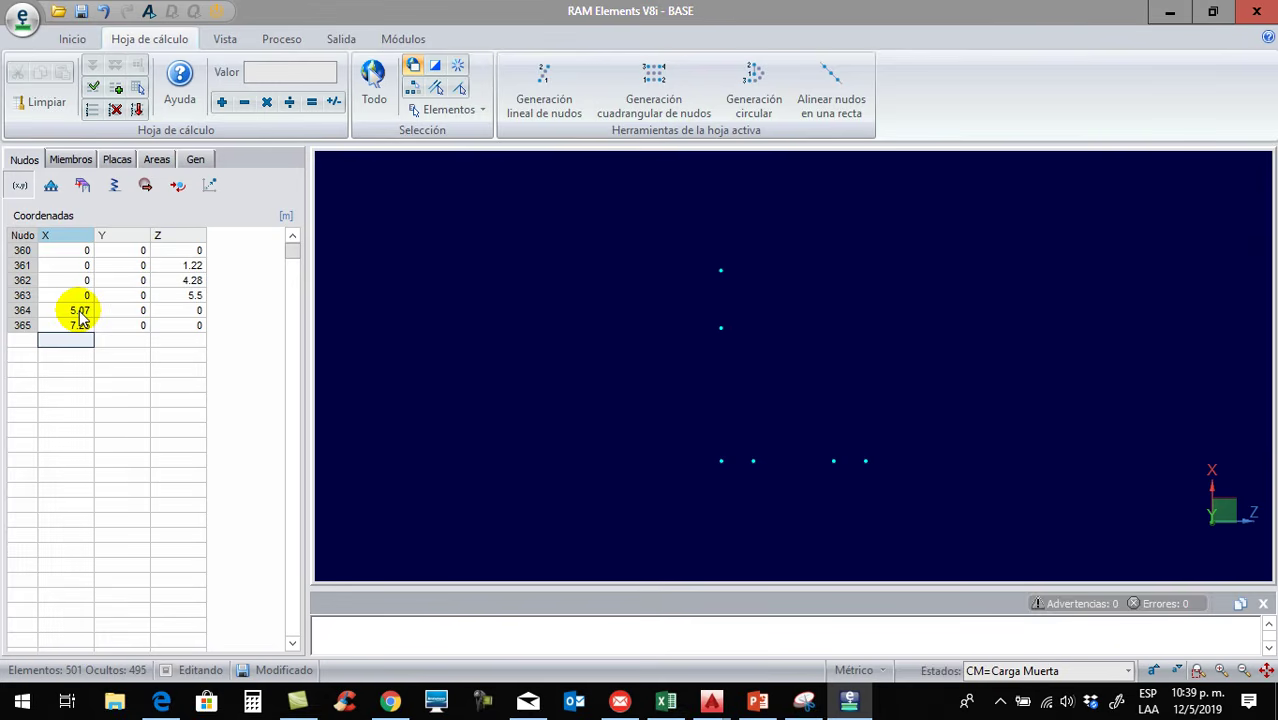
type("11.07")
key("Return")
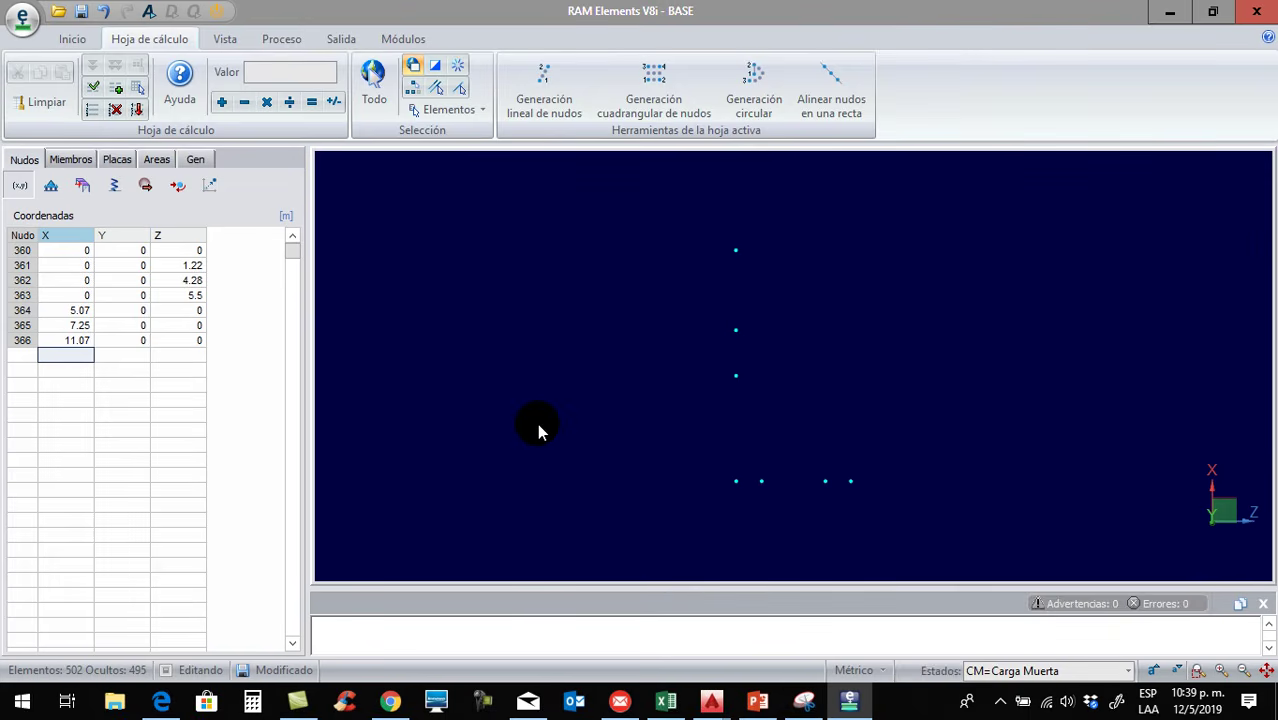
Add a node in the coordinates sheet at X 4.09 m, Y 0, Z 5.5 m
double_click(178, 358)
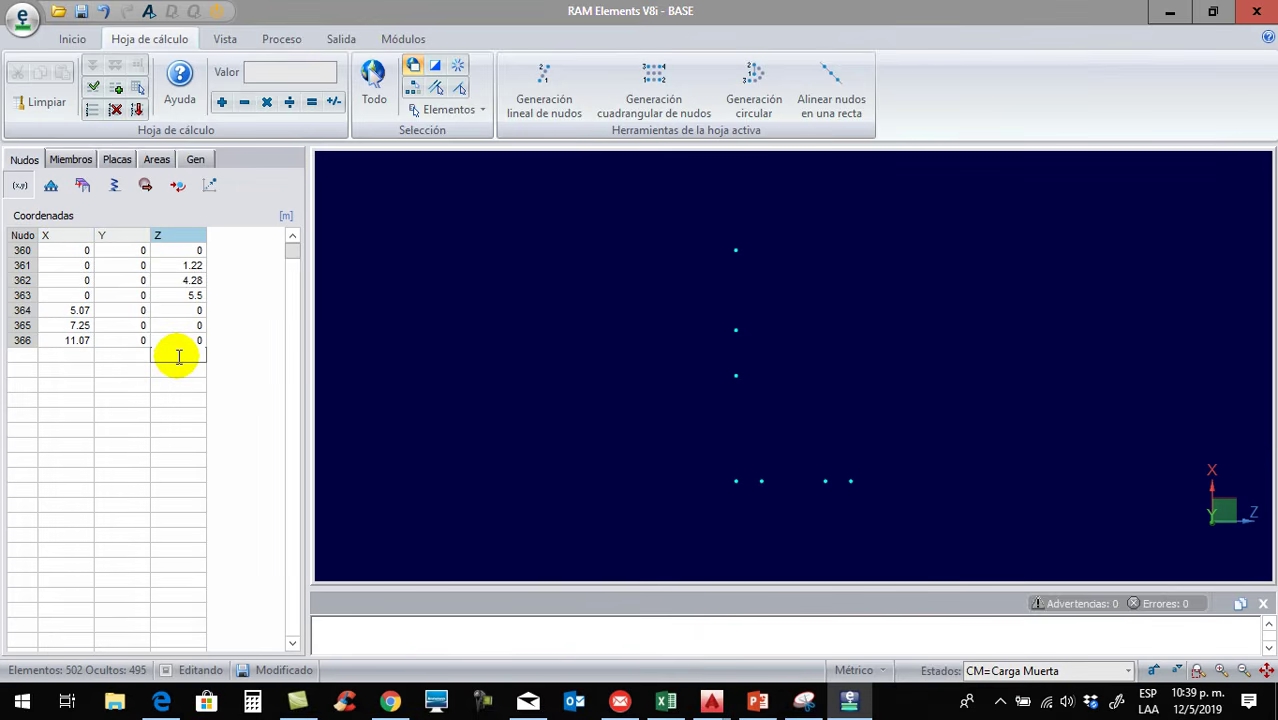
type("5.5")
left_click(87, 355)
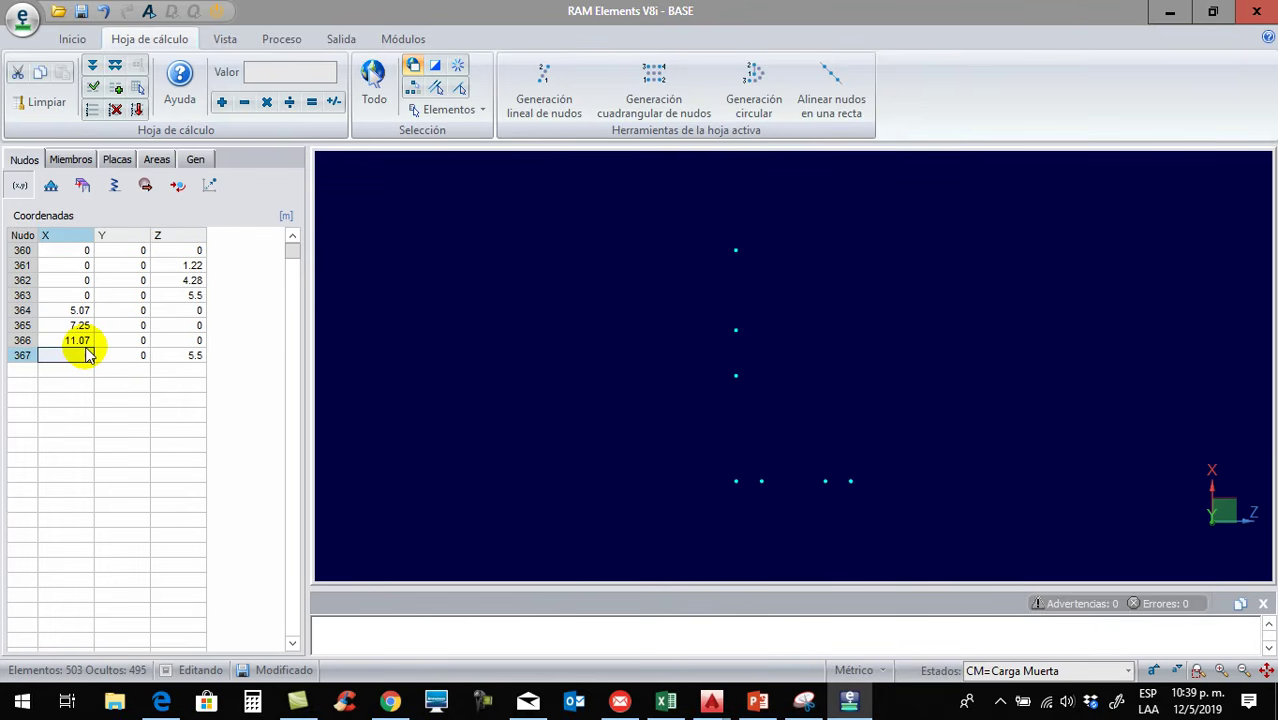
double_click(87, 355)
type("4.07")
key("Return")
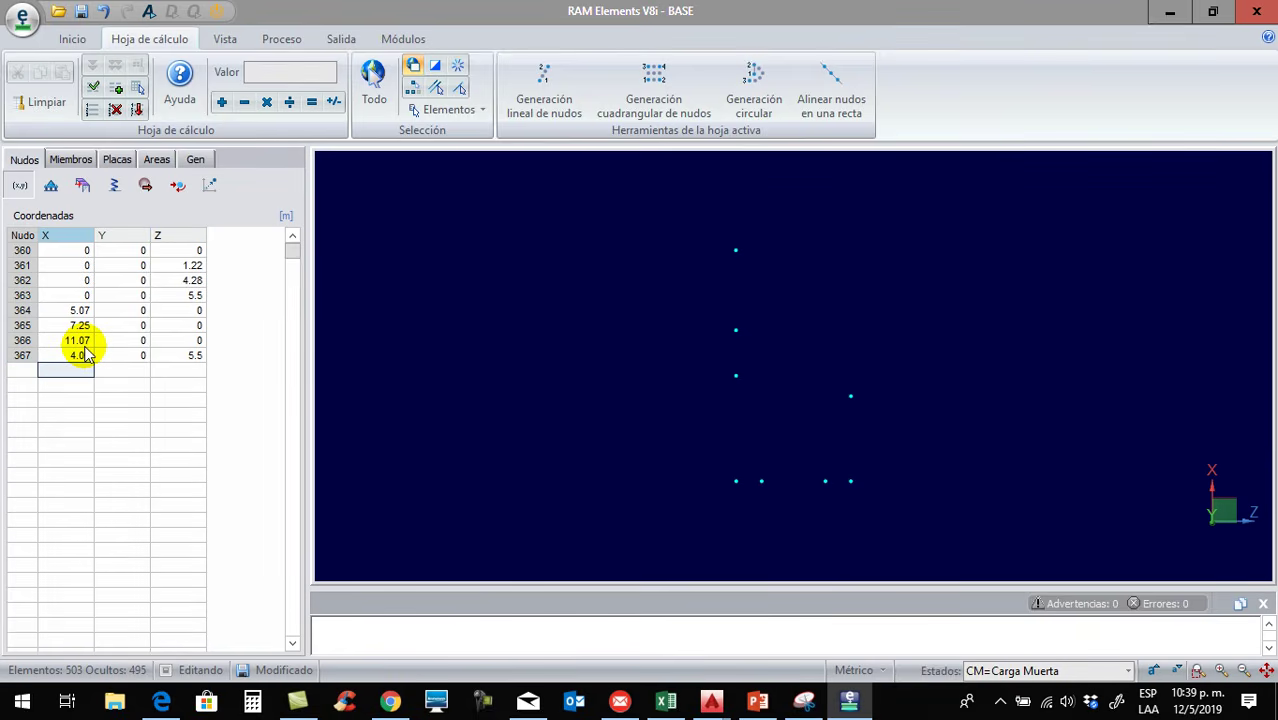
Add two more nodes at X 7.25 m and X 11.07 m, both with Y 0 and Z 5.5 m
type("7.25")
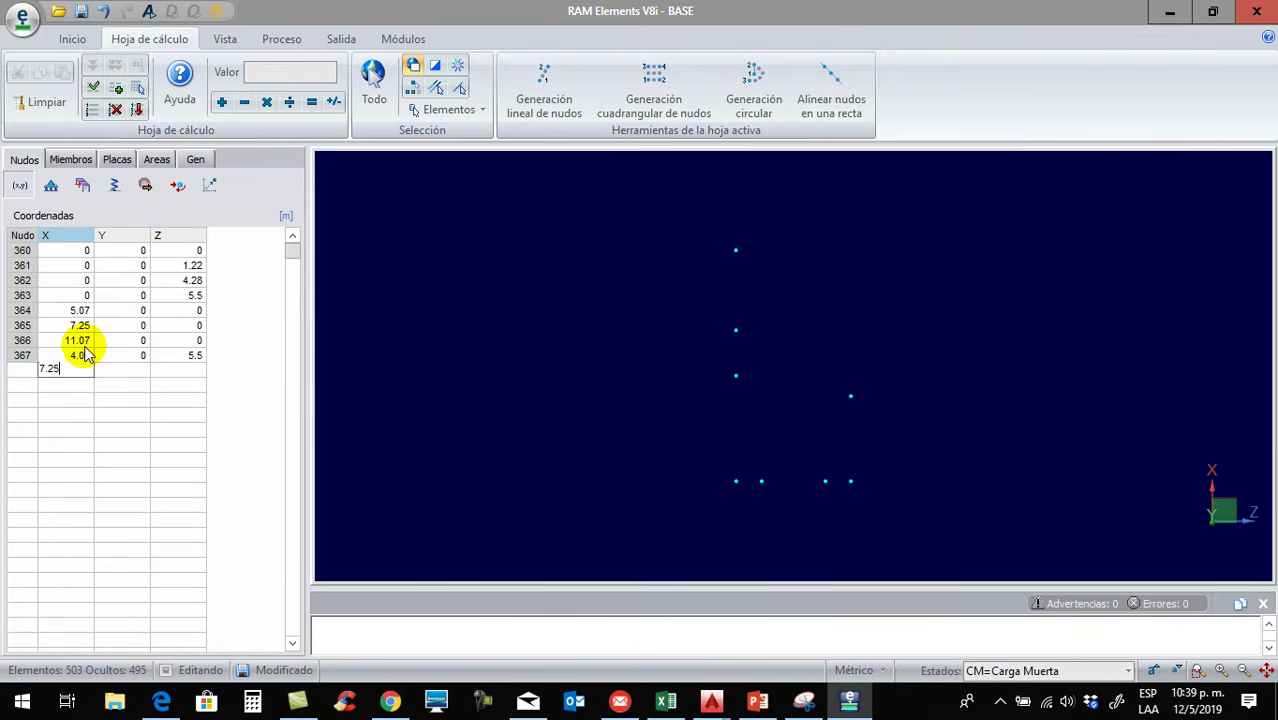
left_click(195, 371)
type("5.5")
key("Return")
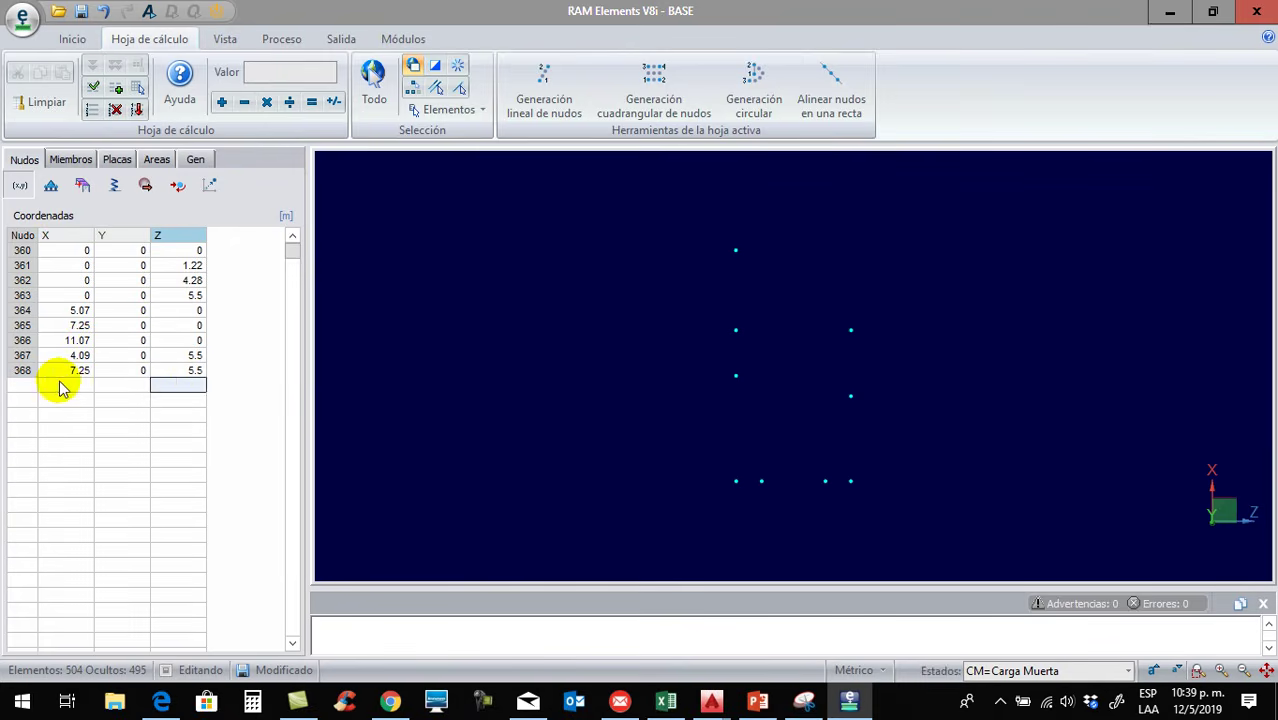
left_click(60, 385)
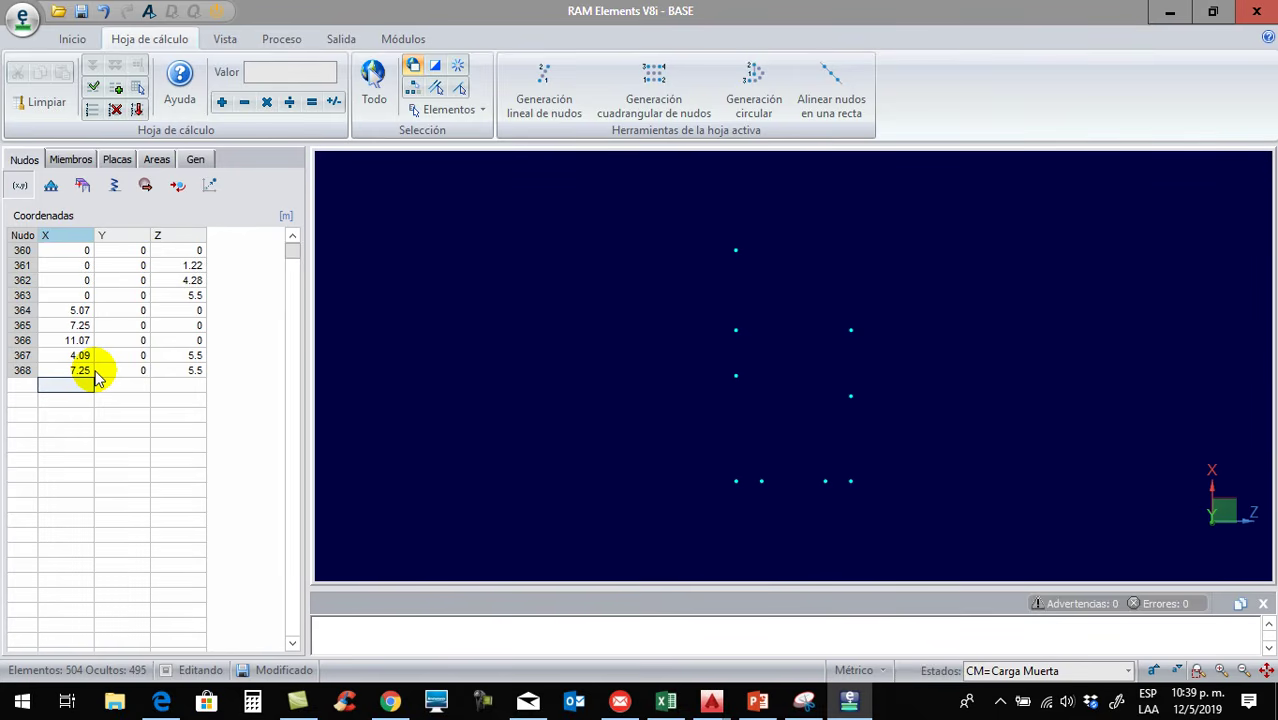
type("11.07")
left_click(190, 385)
type("5.5")
key("Return")
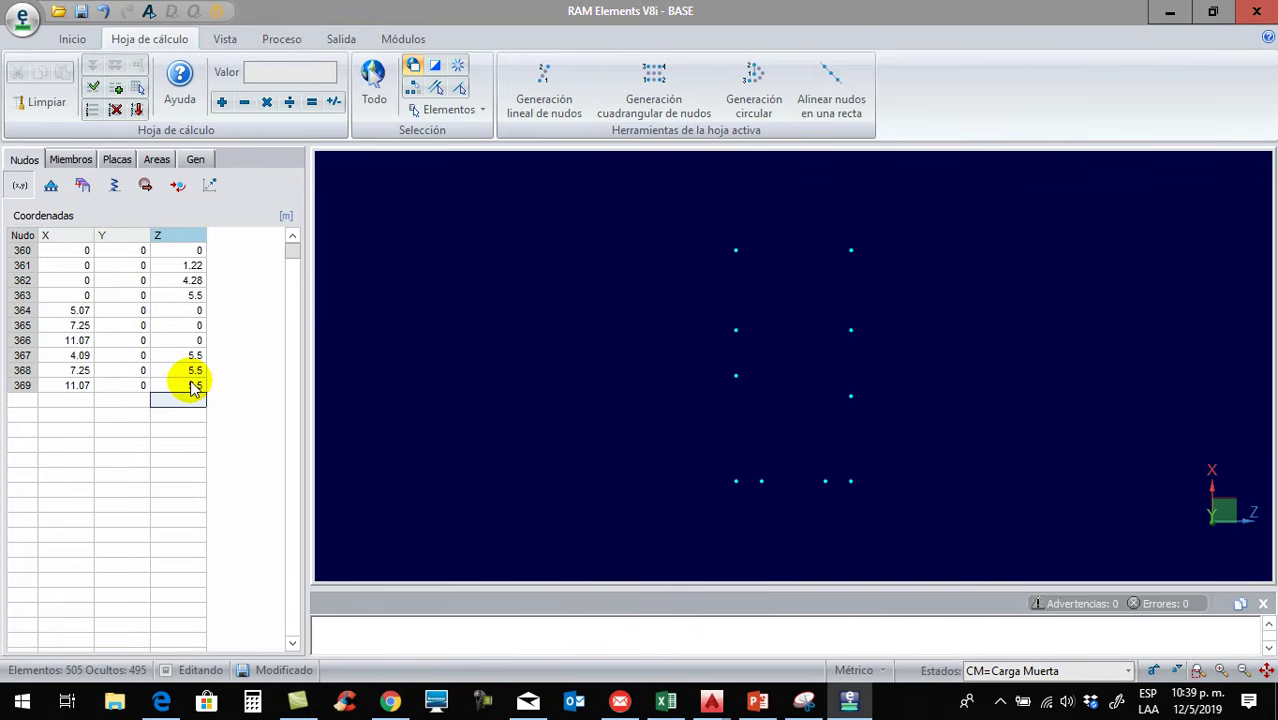
Copy the selected base nodes once as a regular copy with a DeltaY of 3.4 m
middle_click_drag(663, 427, 578, 380)
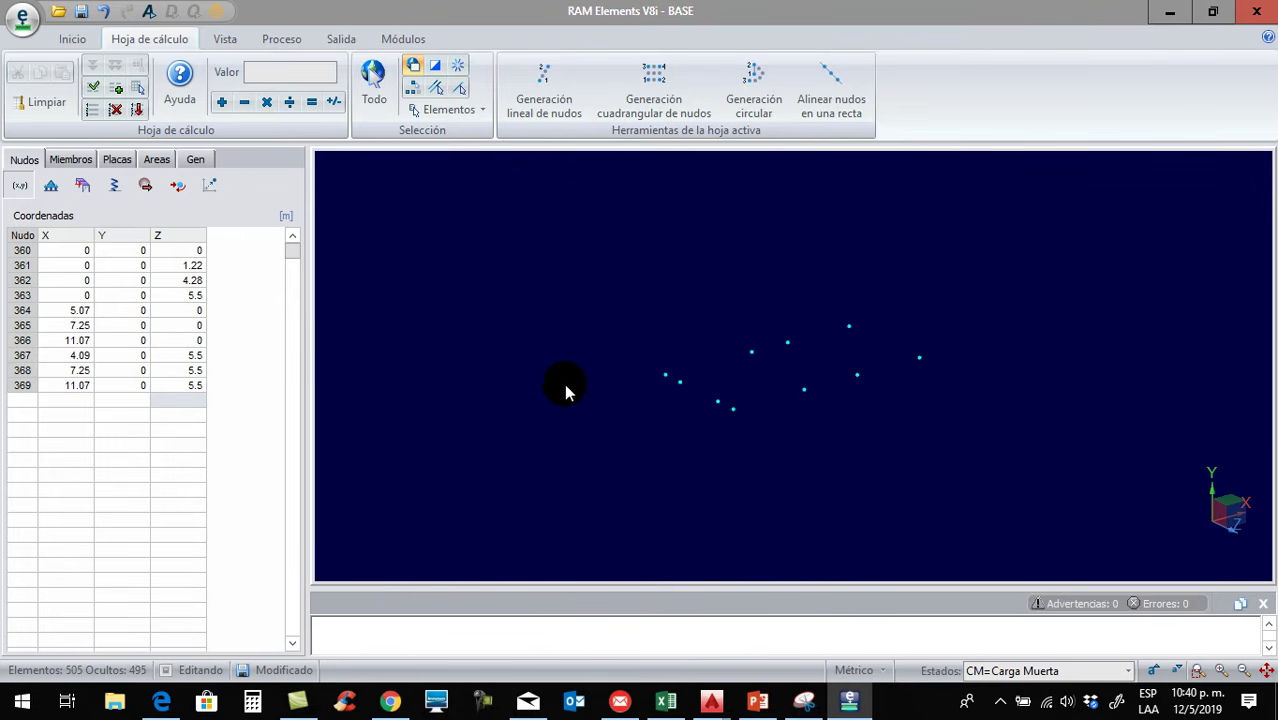
right_click(523, 340)
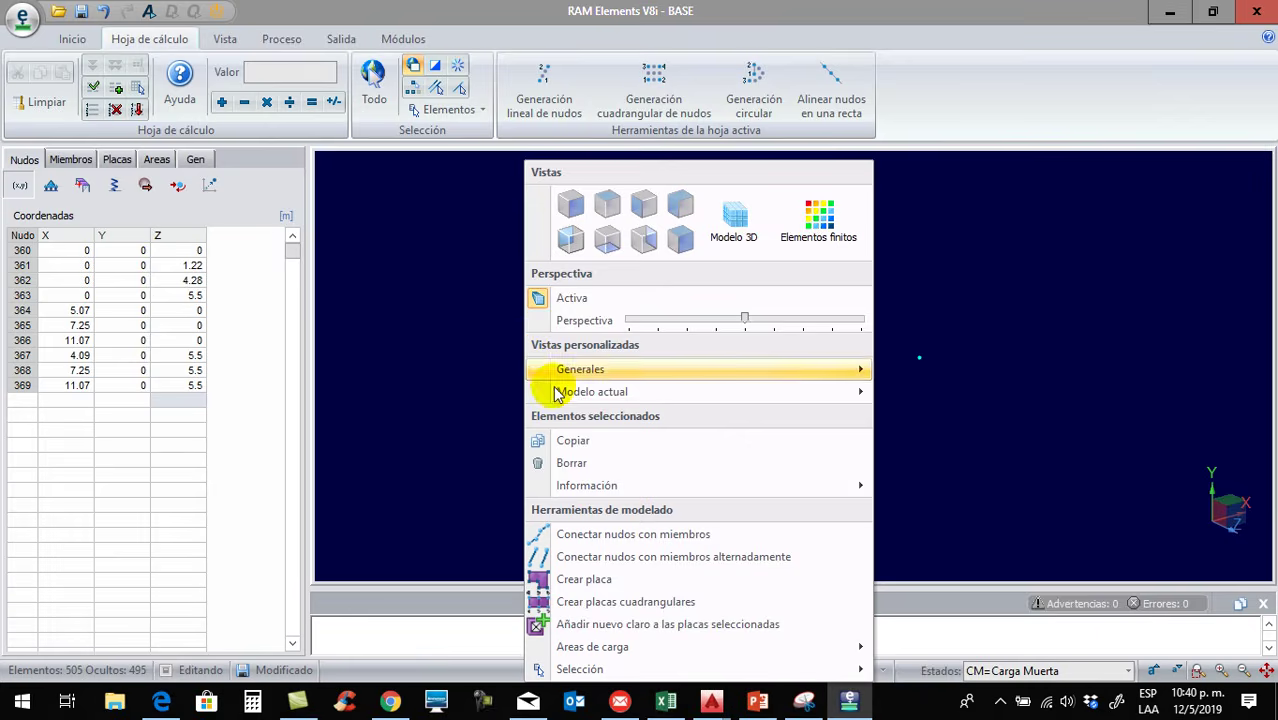
left_click(581, 445)
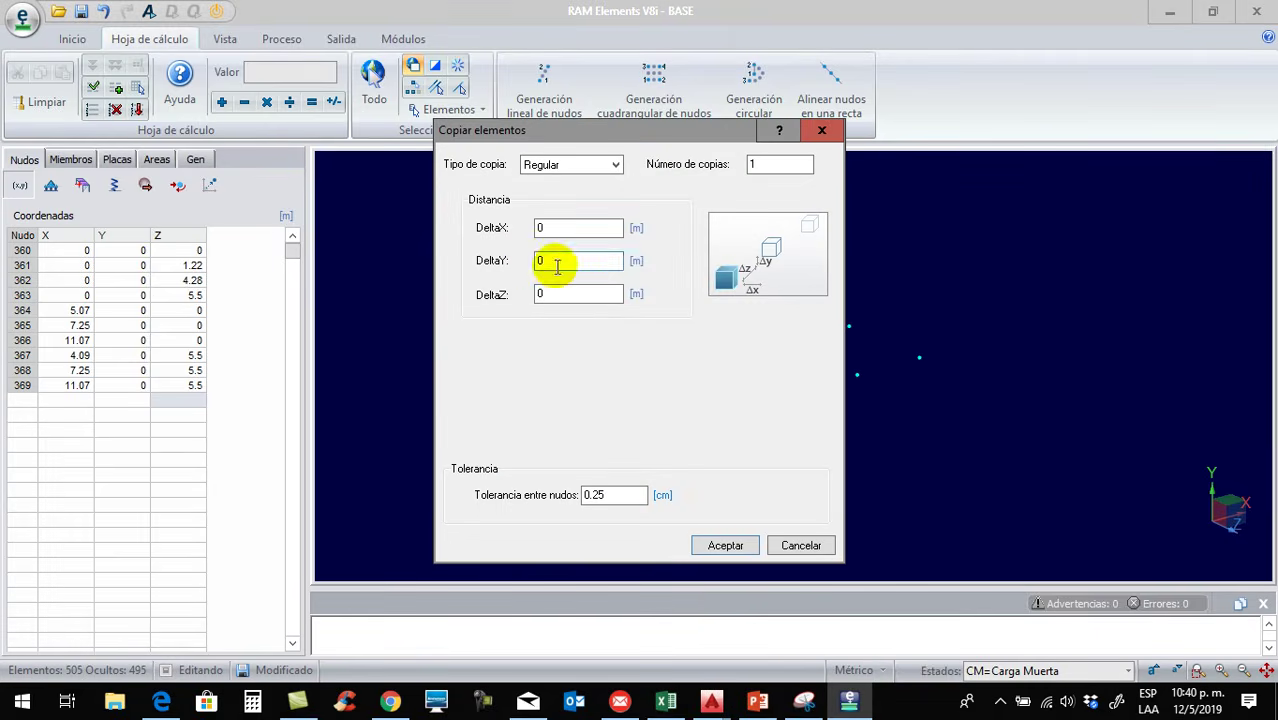
left_click_drag(556, 262, 530, 265)
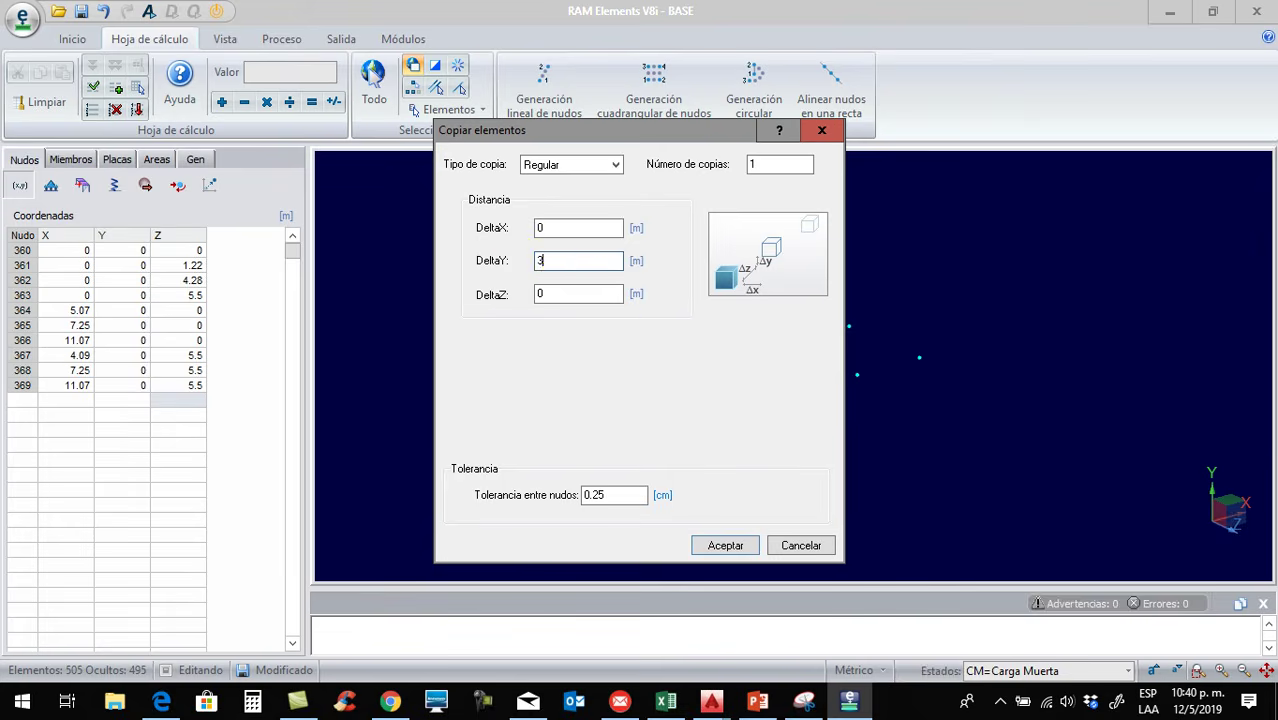
left_click(714, 545)
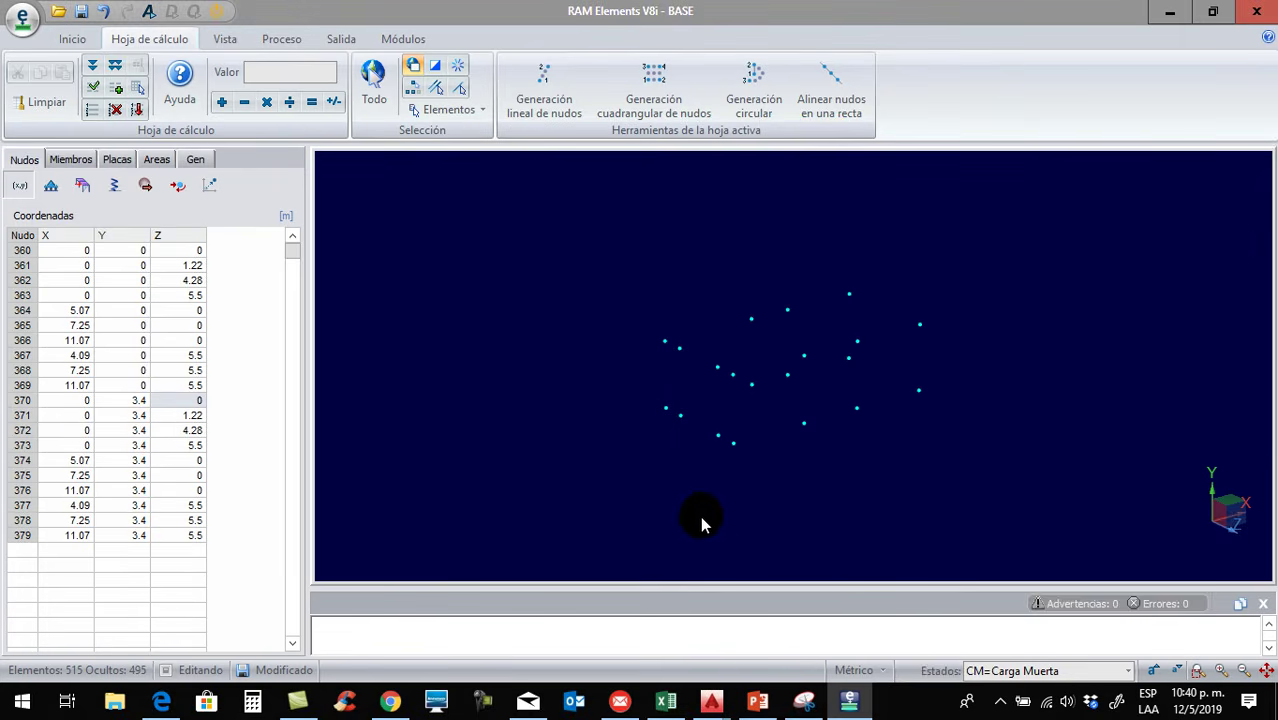
Connect the lower and upper nodes at X 11.07, Z 5.5 m with a vertical member
mouse_move(700, 499)
left_mouse_down()
mouse_move(710, 486)
mouse_move(679, 486)
mouse_move(745, 494)
mouse_move(692, 495)
left_mouse_up()
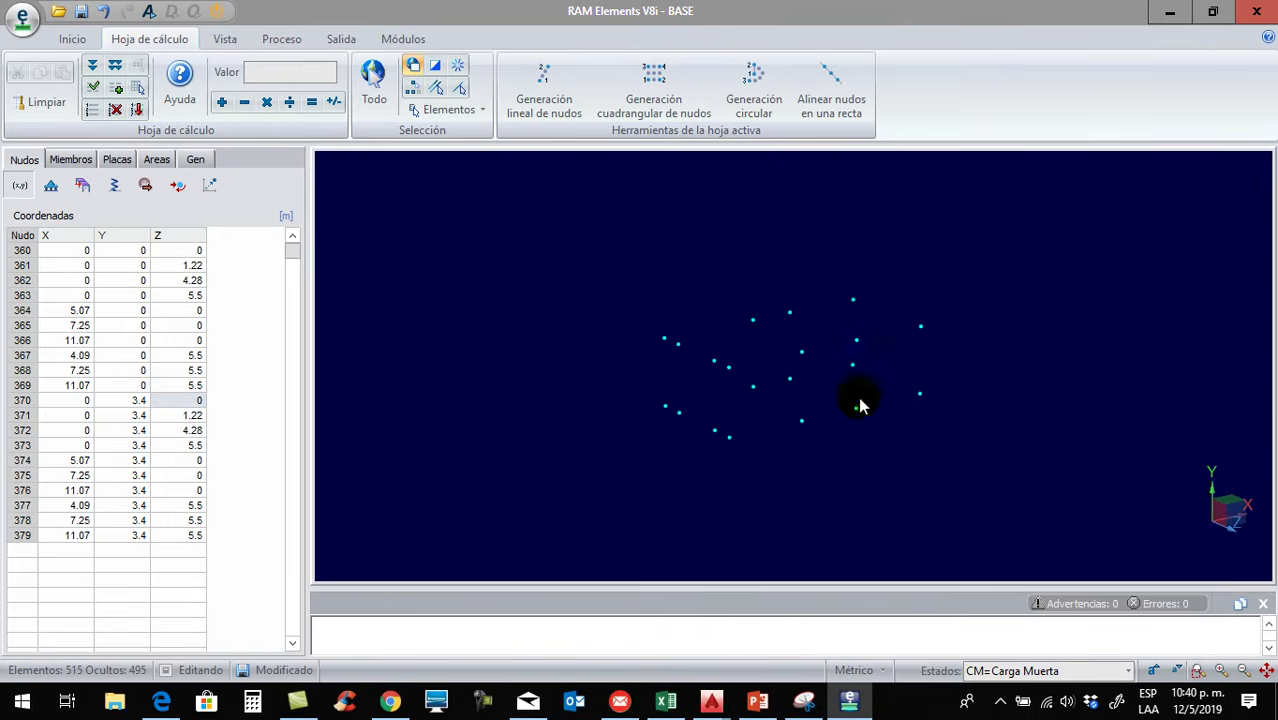
left_click(958, 425)
left_click_drag(942, 437, 916, 394)
left_click_drag(898, 293, 954, 416)
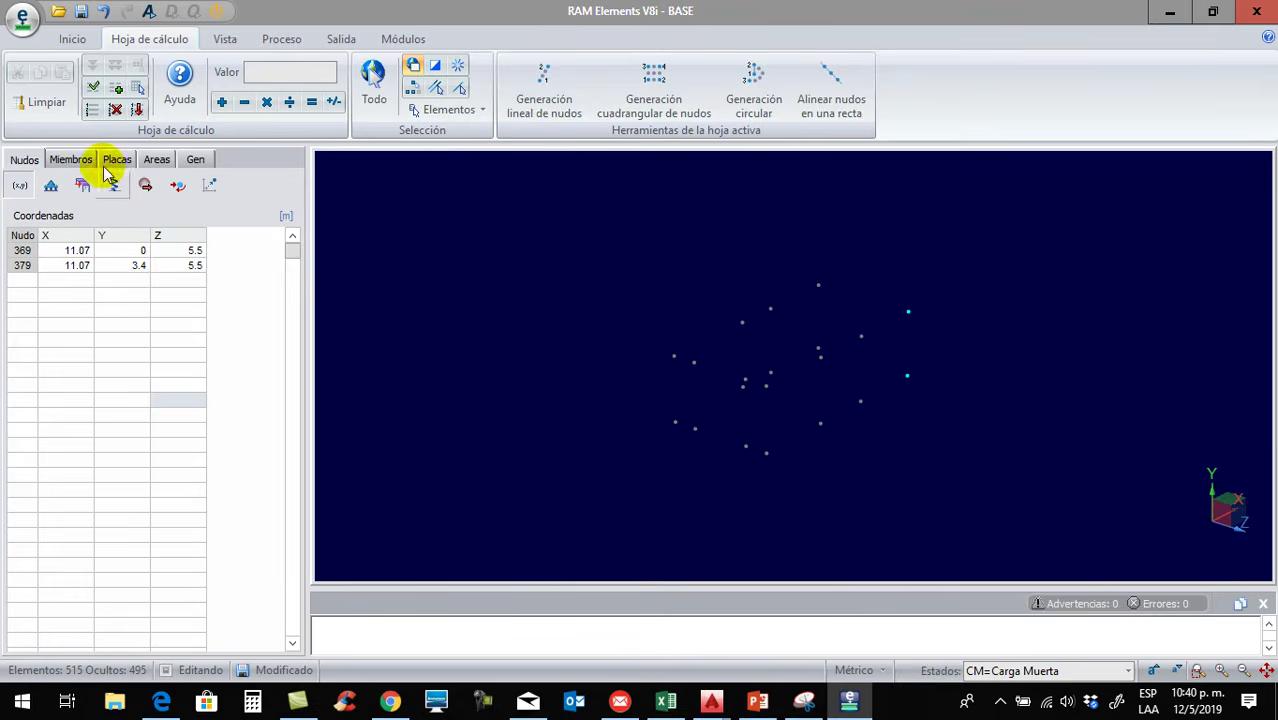
left_click(72, 160)
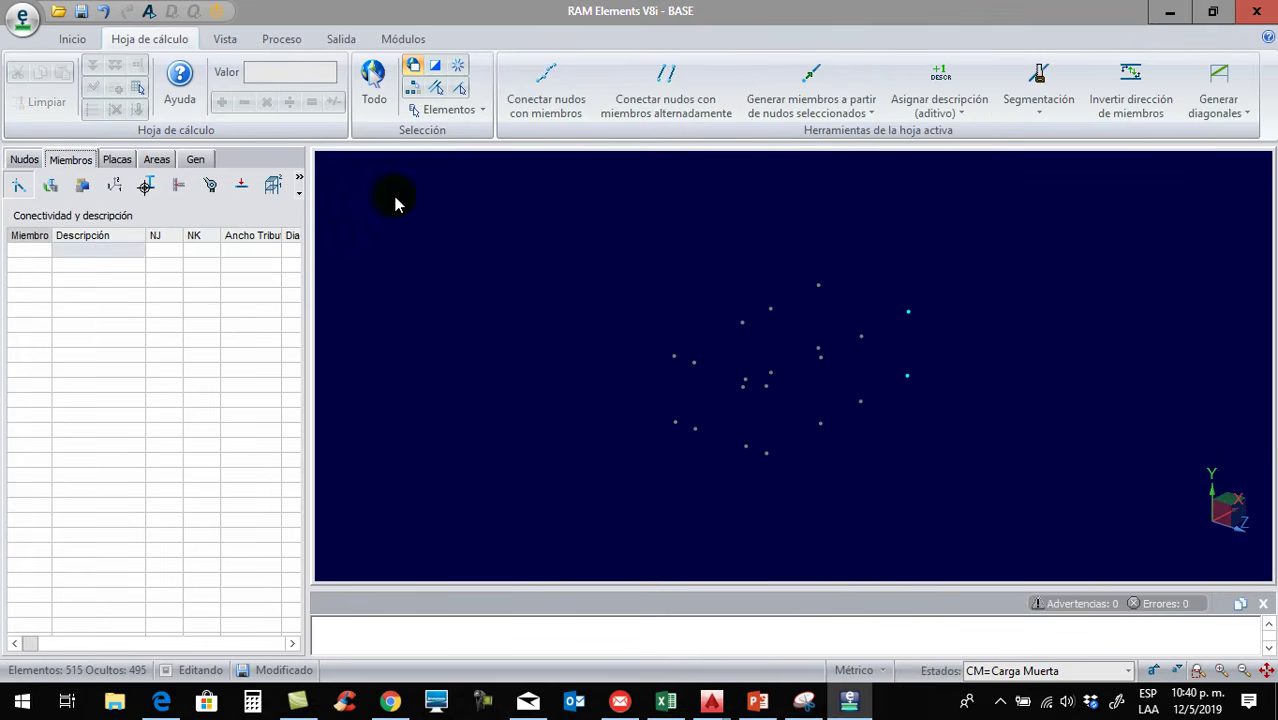
left_click(540, 108)
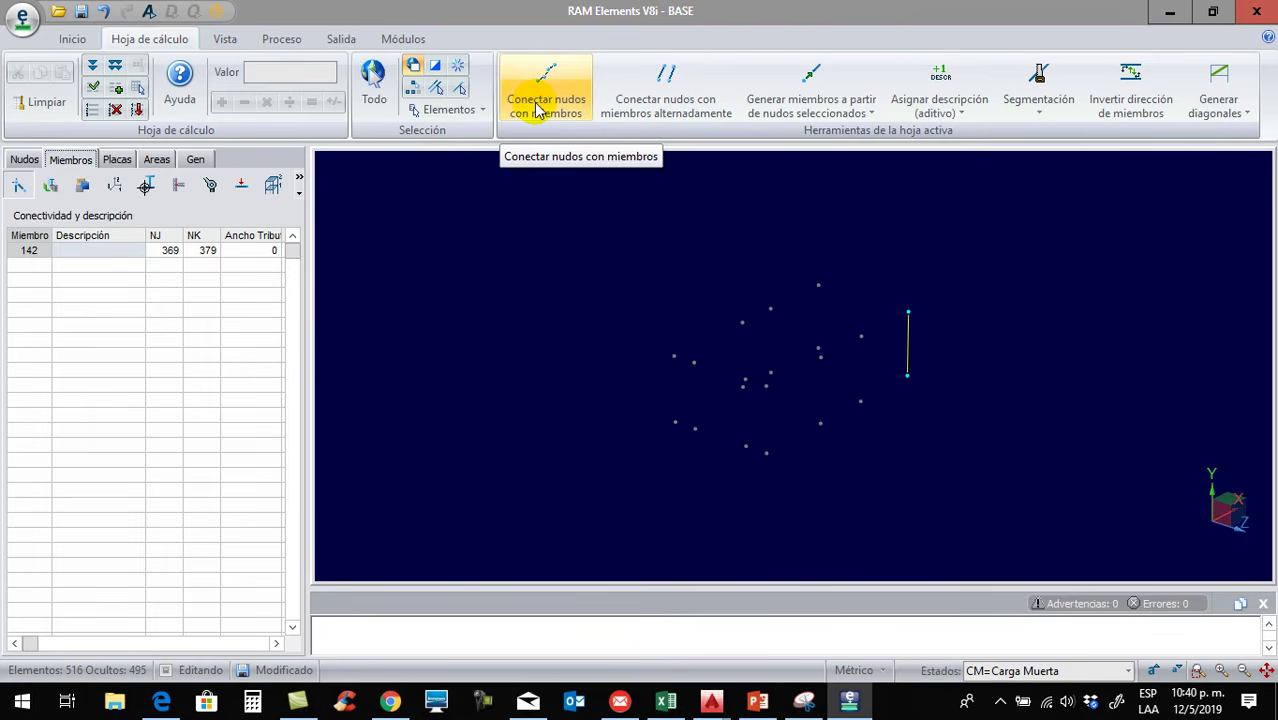
Connect the lower and upper nodes at X 7.25 and at X 4.09 m along Z 5.5 m with vertical members
left_click(860, 401)
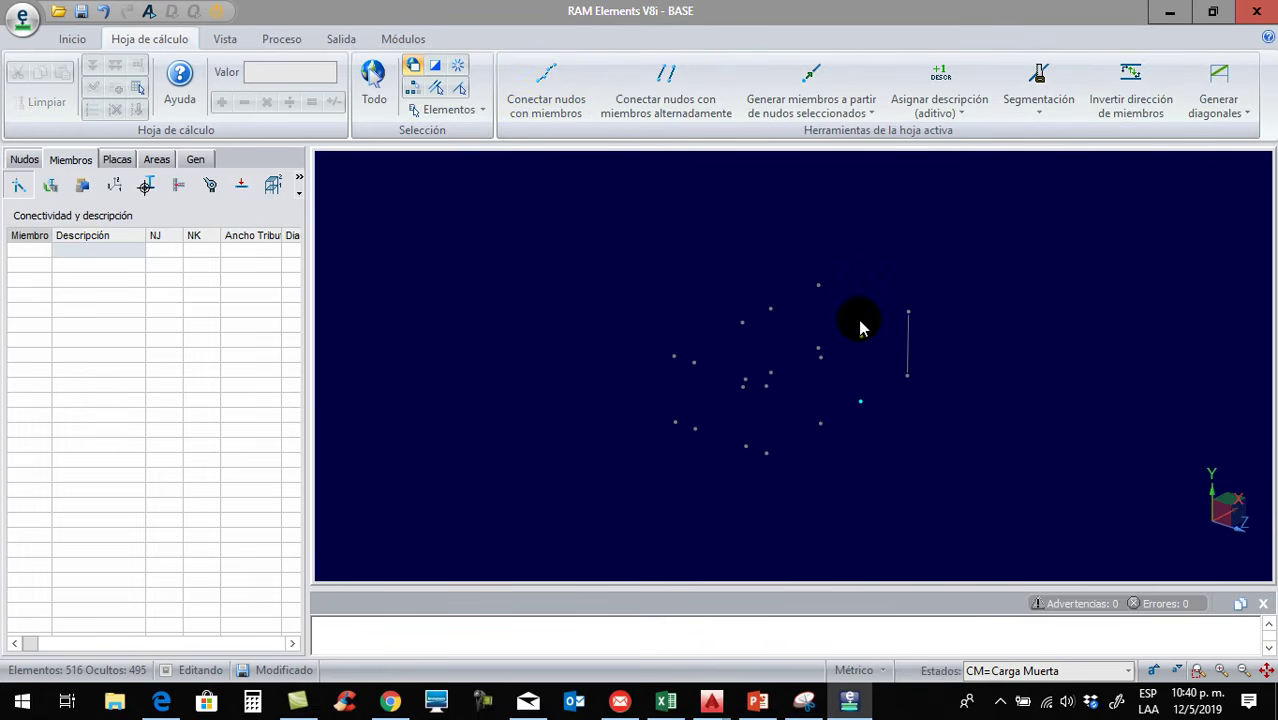
left_click(549, 102)
middle_click_drag(839, 488, 847, 489)
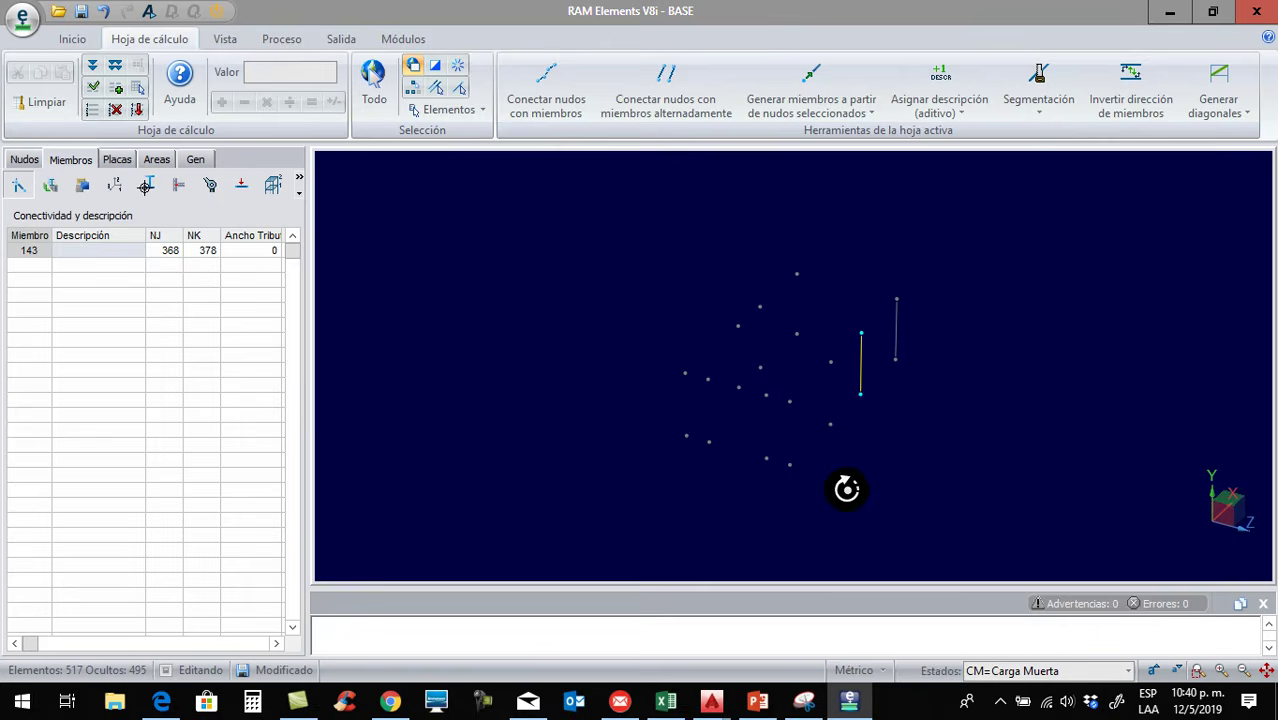
left_click(830, 424)
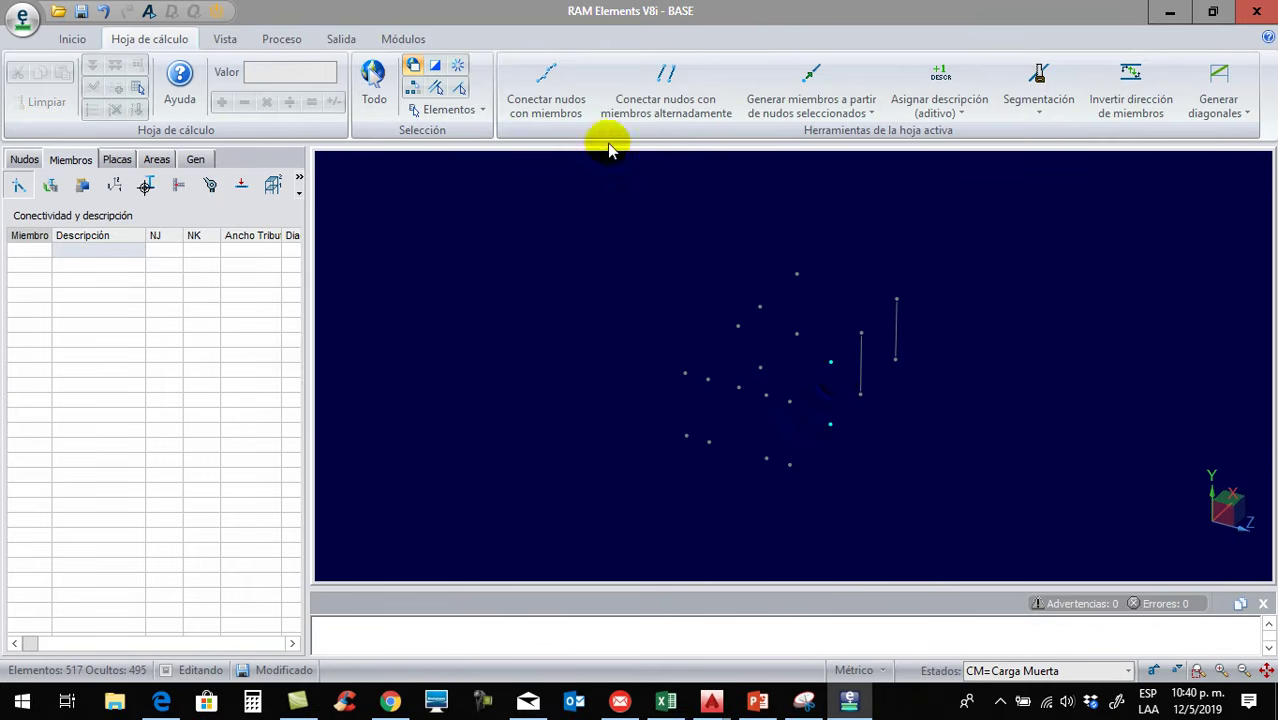
left_click(546, 100)
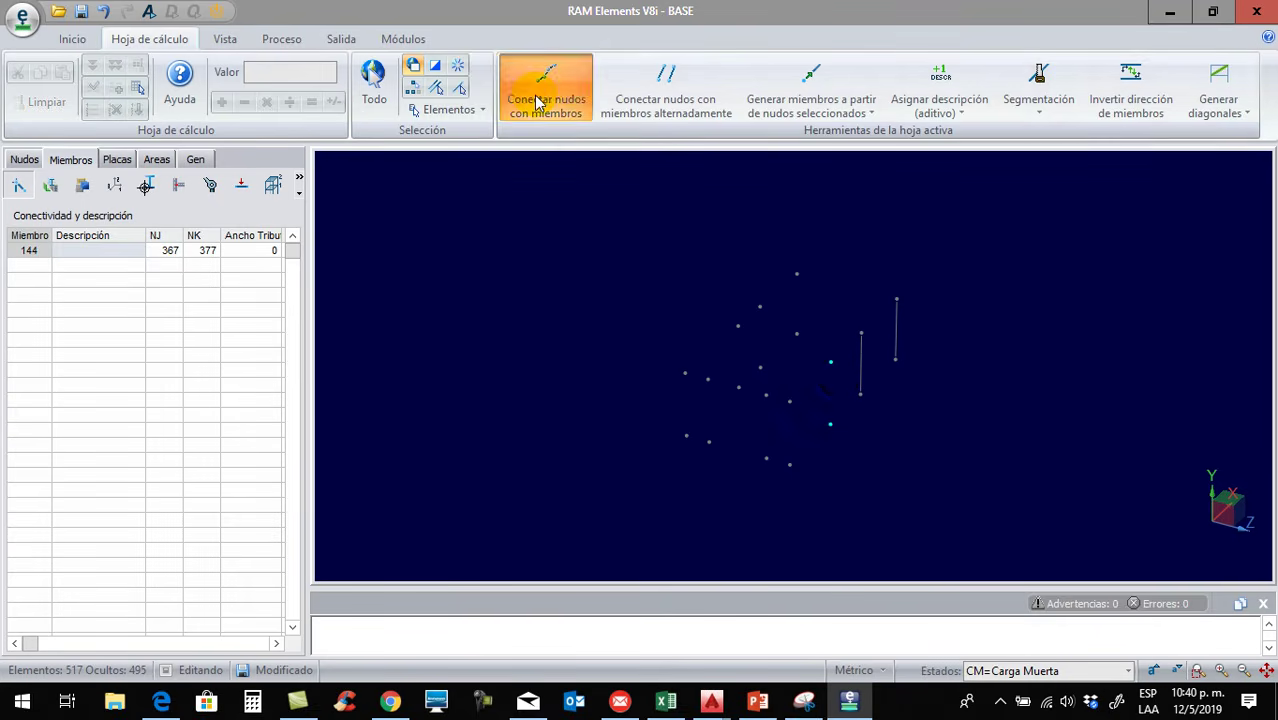
Connect the lower and upper nodes at Z 5.5 and at Z 4.28 m along X 0 with vertical members
left_click(798, 470)
left_click(789, 404, "ctrl")
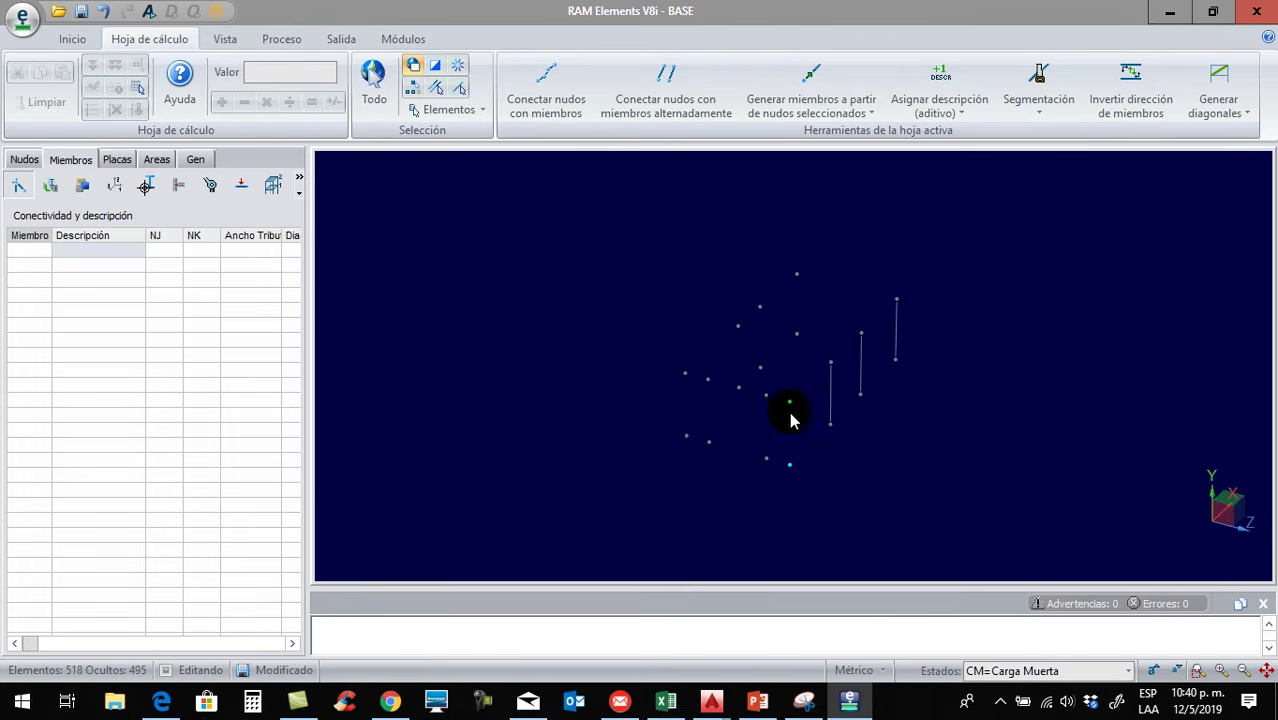
left_click(546, 100)
left_click(772, 481)
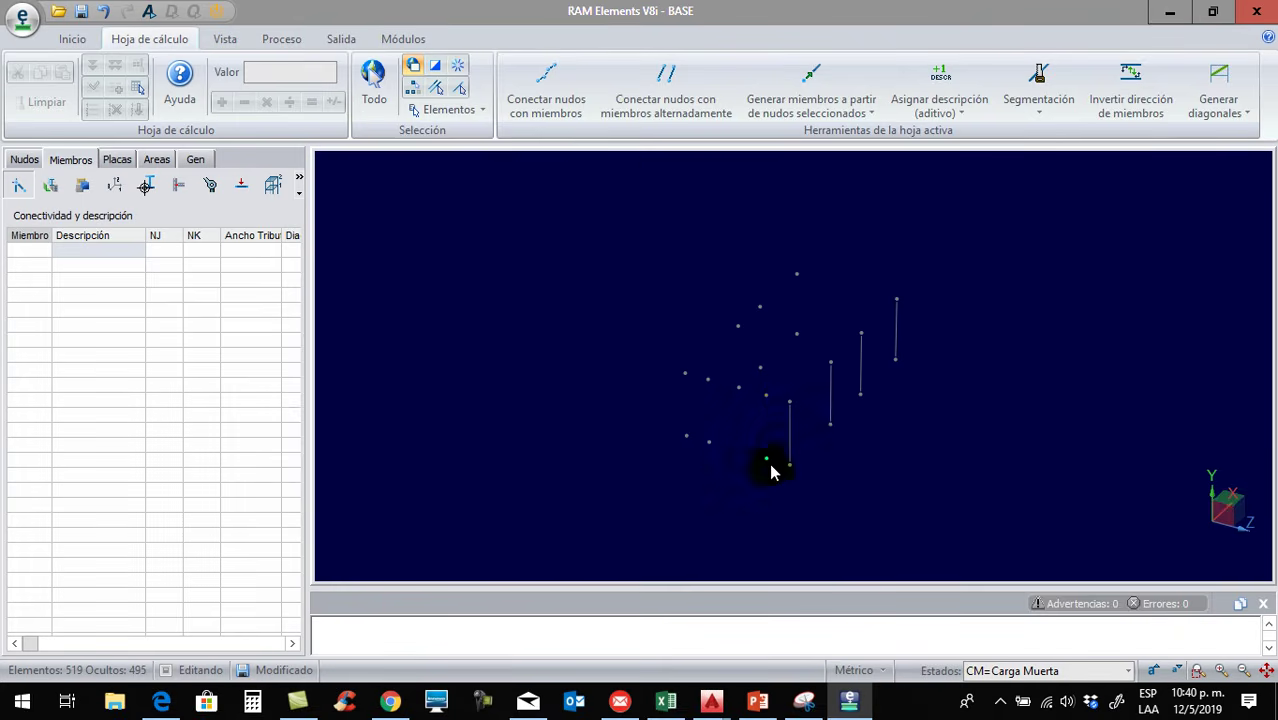
left_click(766, 397, "ctrl")
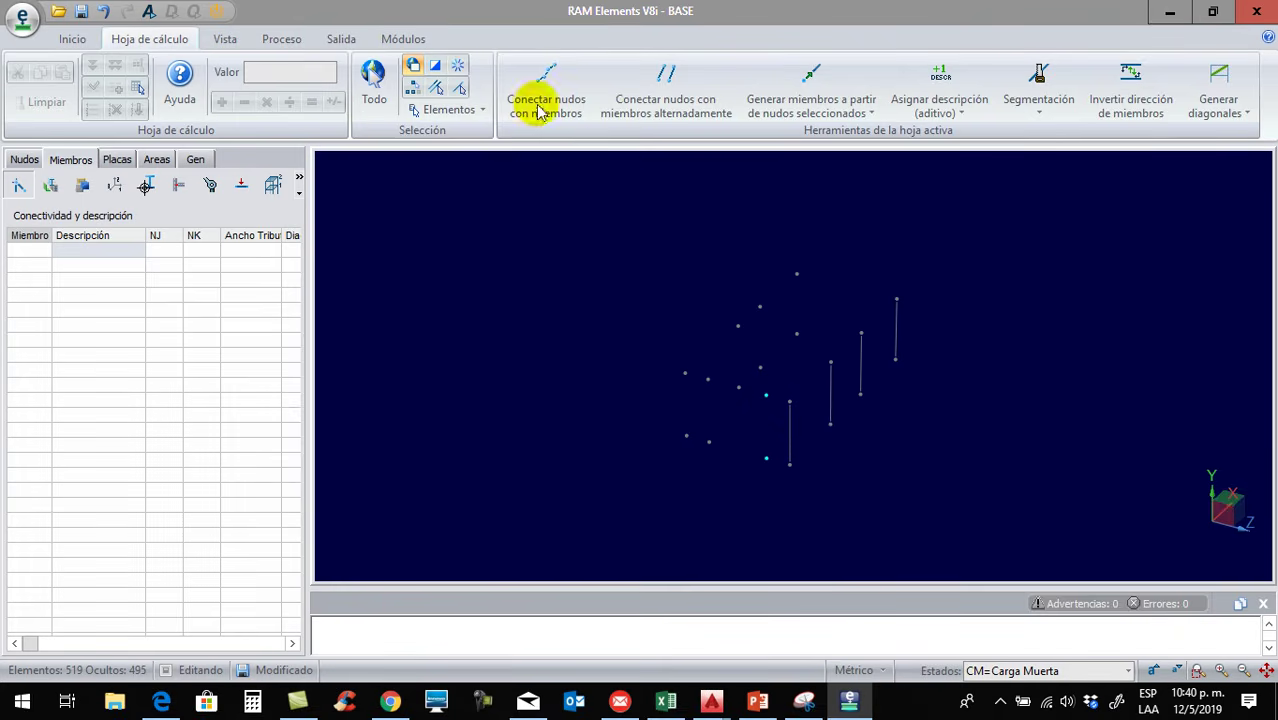
left_click(540, 102)
Connect the lower and upper nodes at Z 1.22 m and at Z 0 along X 0 with vertical members
mouse_move(766, 446)
middle_mouse_down()
mouse_move(736, 449)
mouse_move(751, 456)
middle_mouse_up()
left_click(761, 480)
left_click(744, 406, "ctrl")
left_click(545, 100)
middle_click_drag(677, 458, 725, 457)
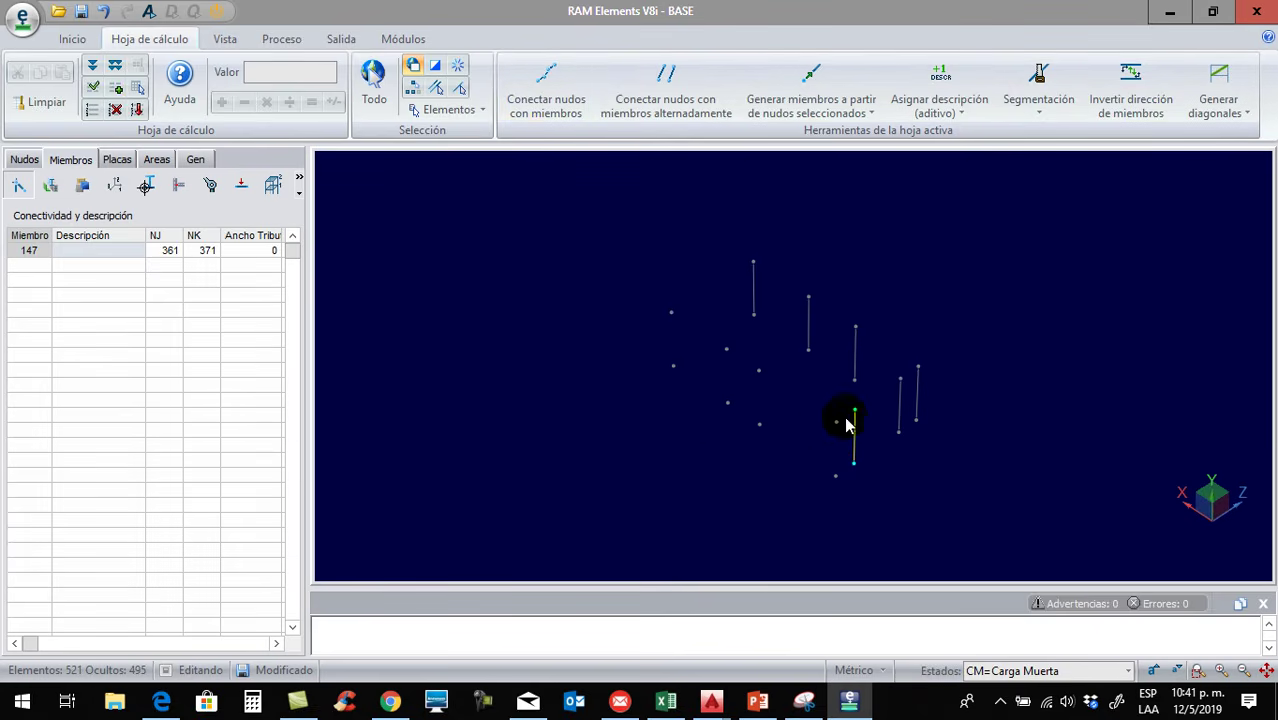
left_click(835, 477)
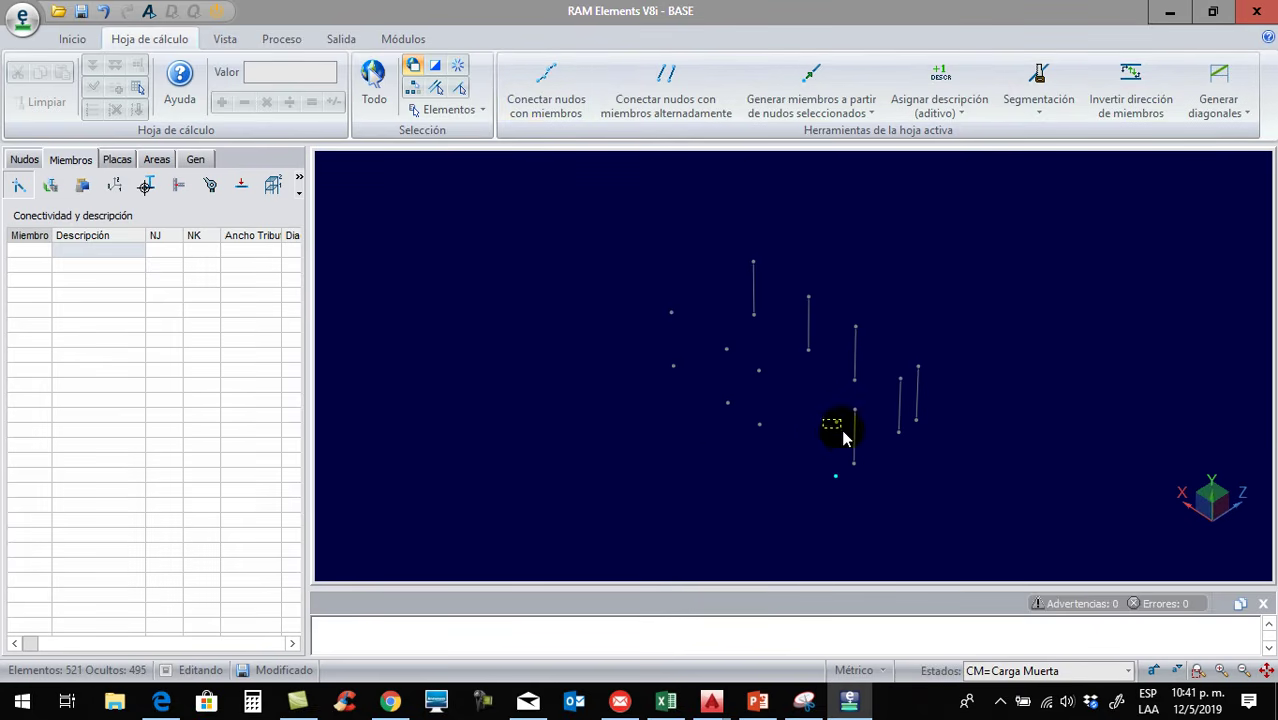
left_click(546, 92)
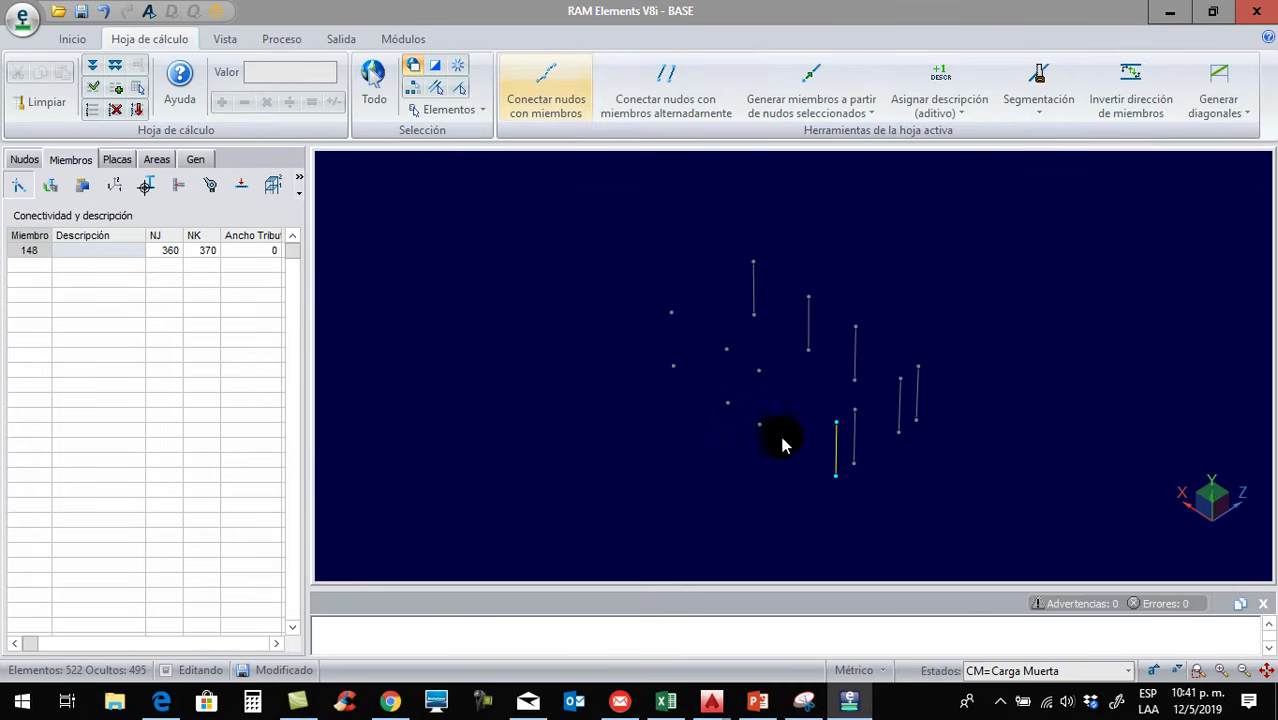
Connect the three remaining pairs of lower and upper nodes along Z 0 with vertical members
left_click_drag(781, 441, 781, 442)
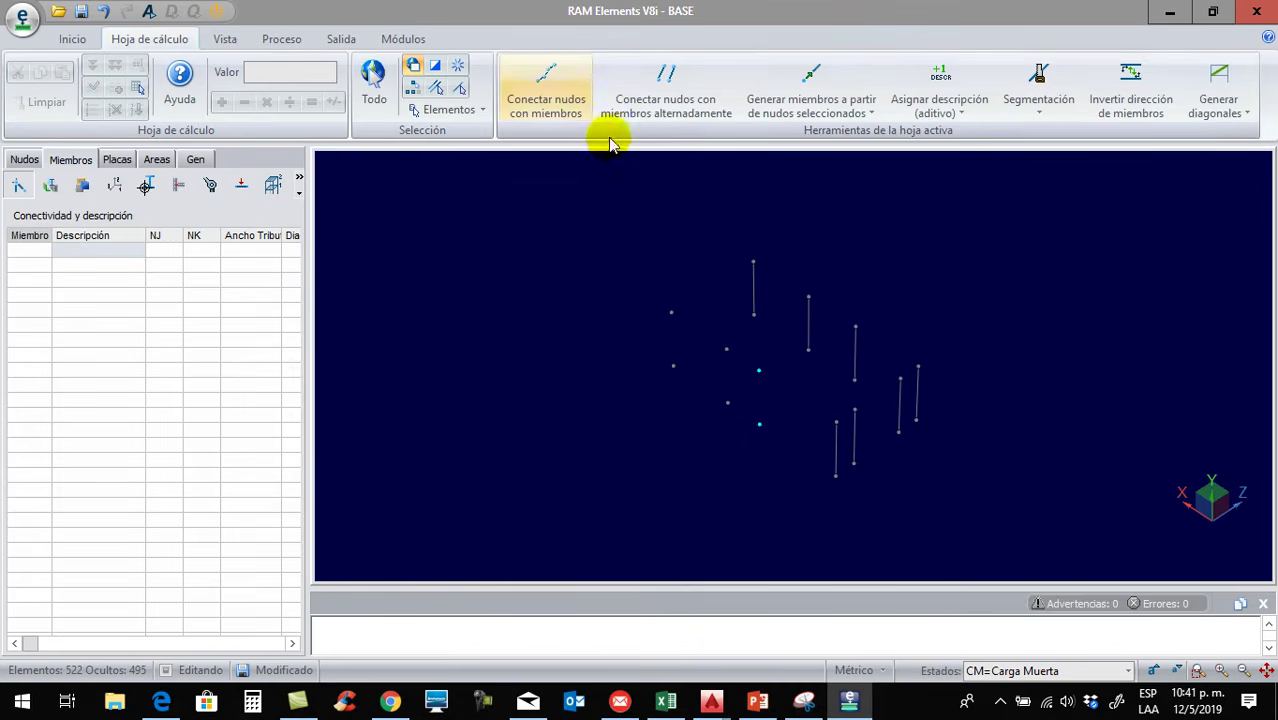
left_click(572, 111)
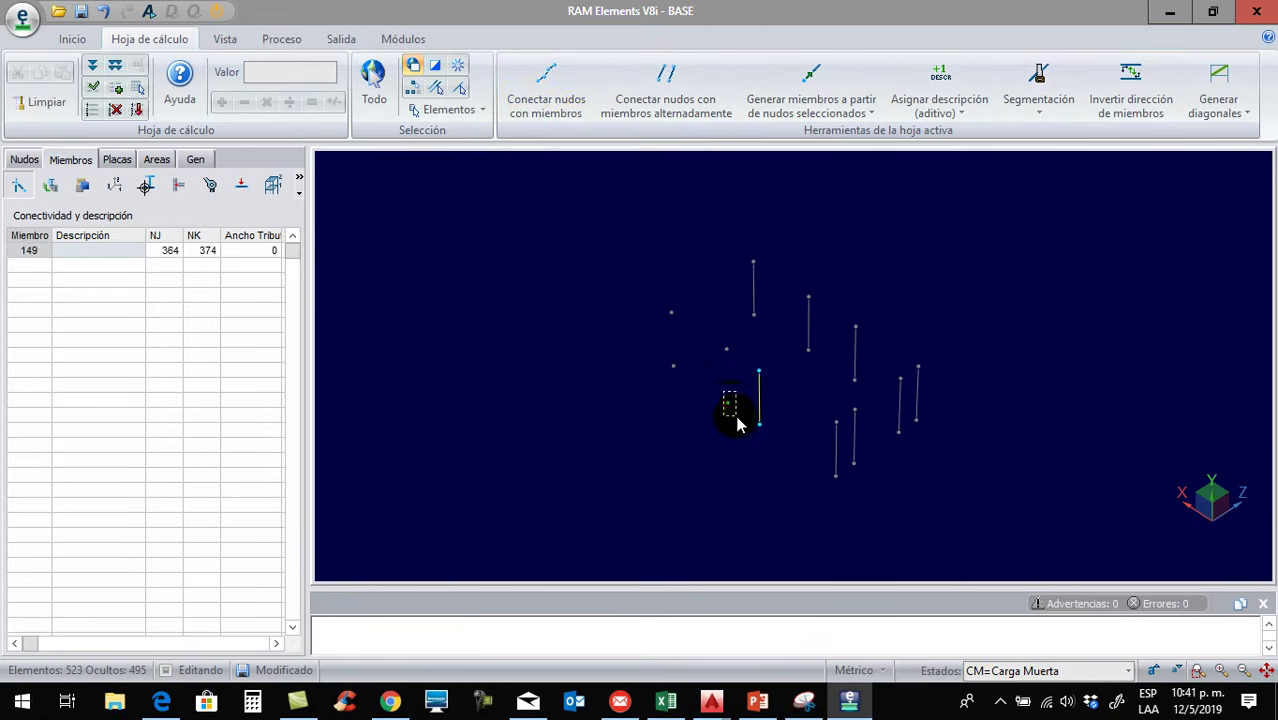
left_click(729, 408)
left_click_drag(736, 364, 687, 375)
left_click(544, 108)
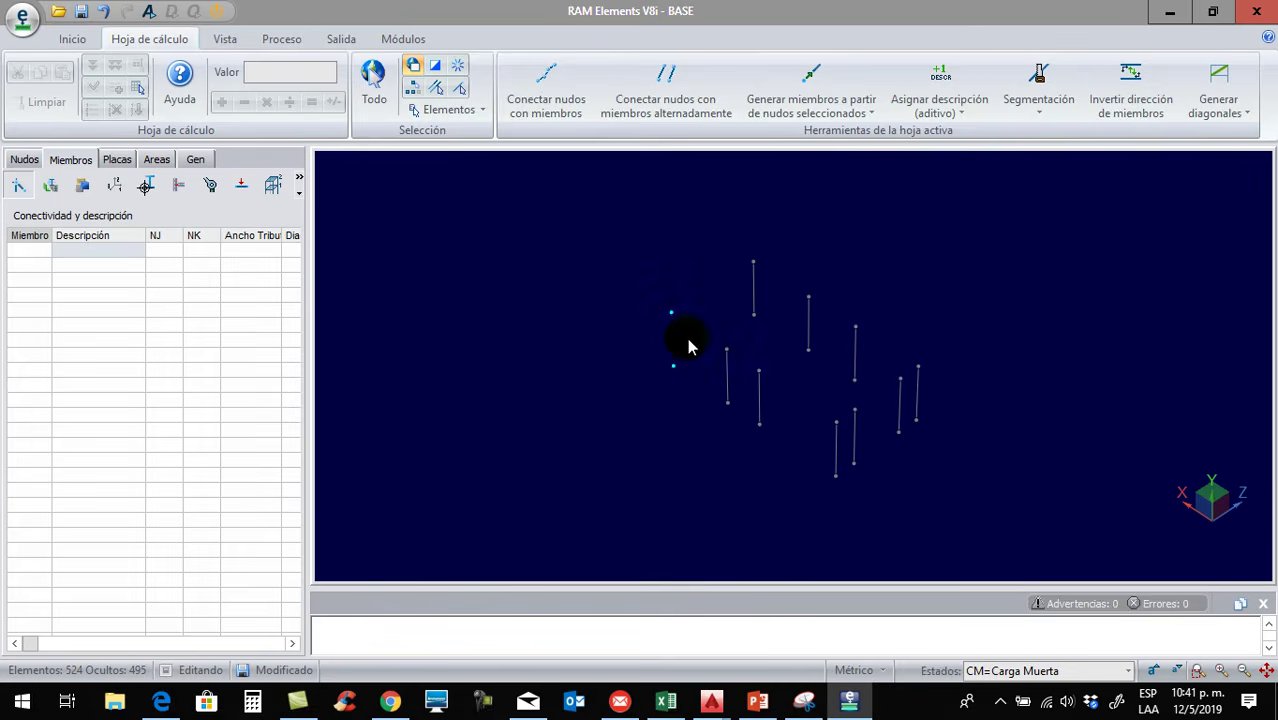
left_click(544, 106)
Select all the vertical members, display their local axes to check the orientation, and hide the axes again
left_click_drag(592, 230, 993, 523)
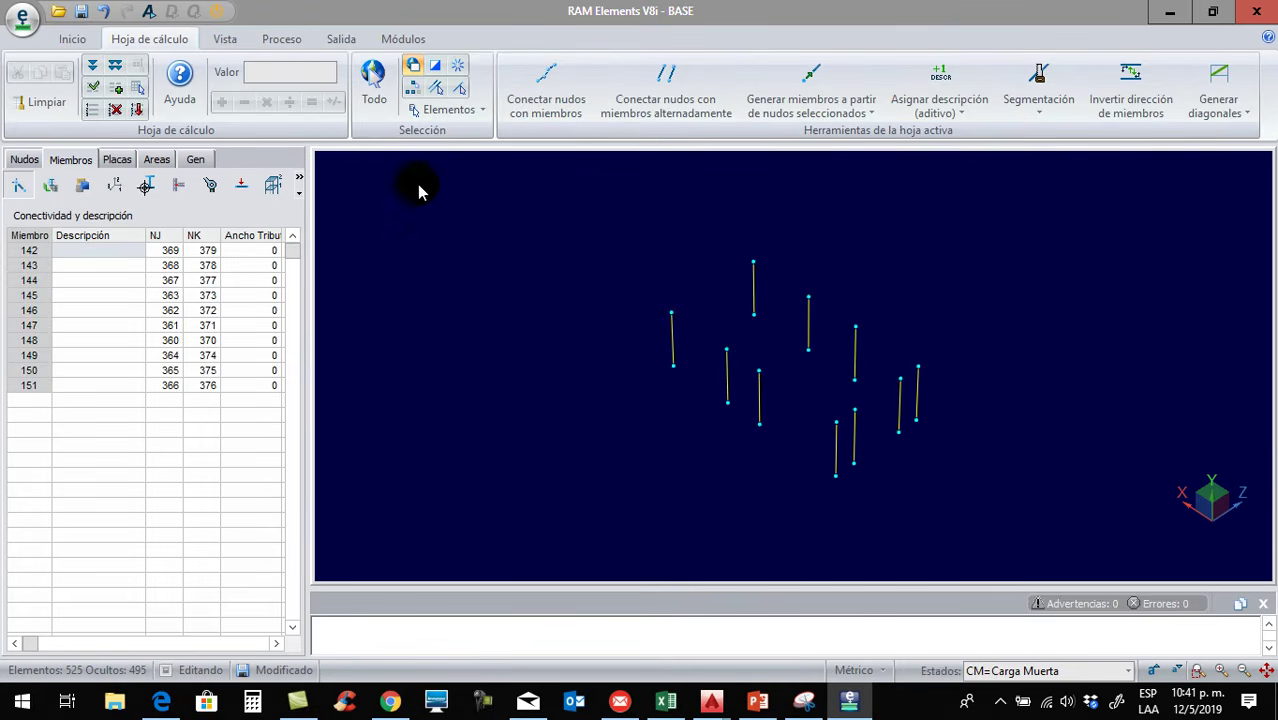
left_click(226, 42)
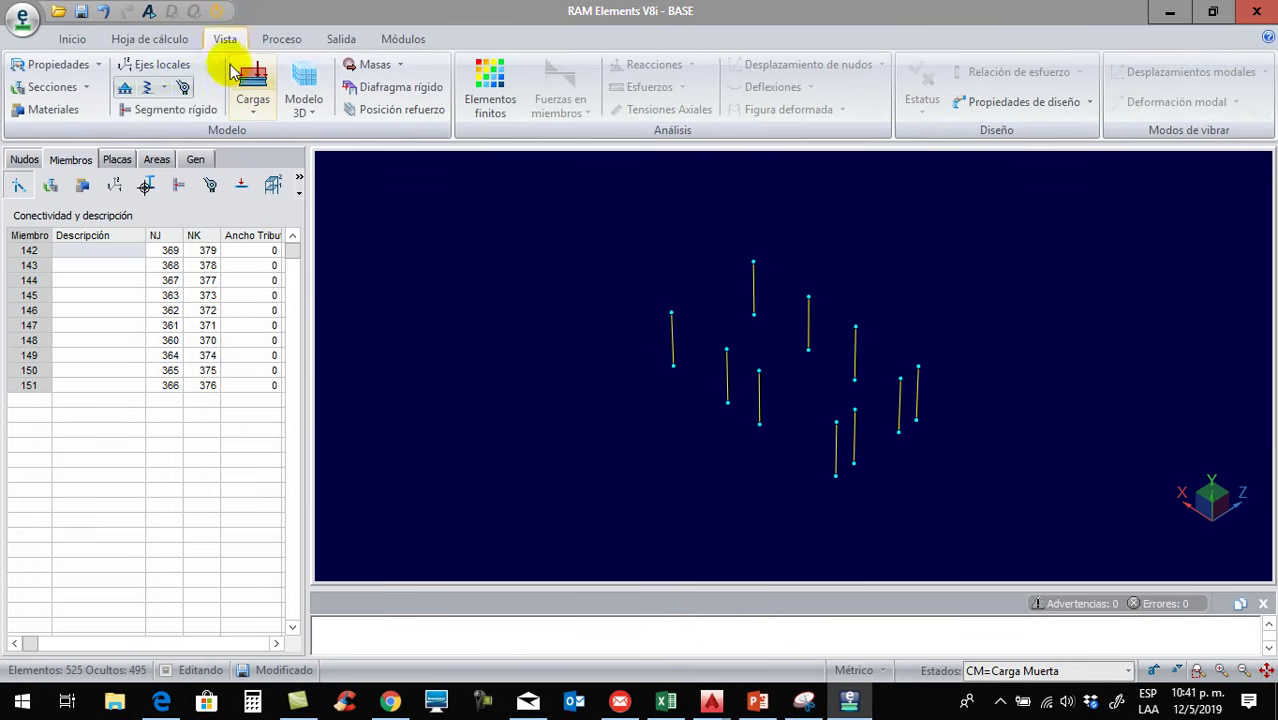
left_click(142, 70)
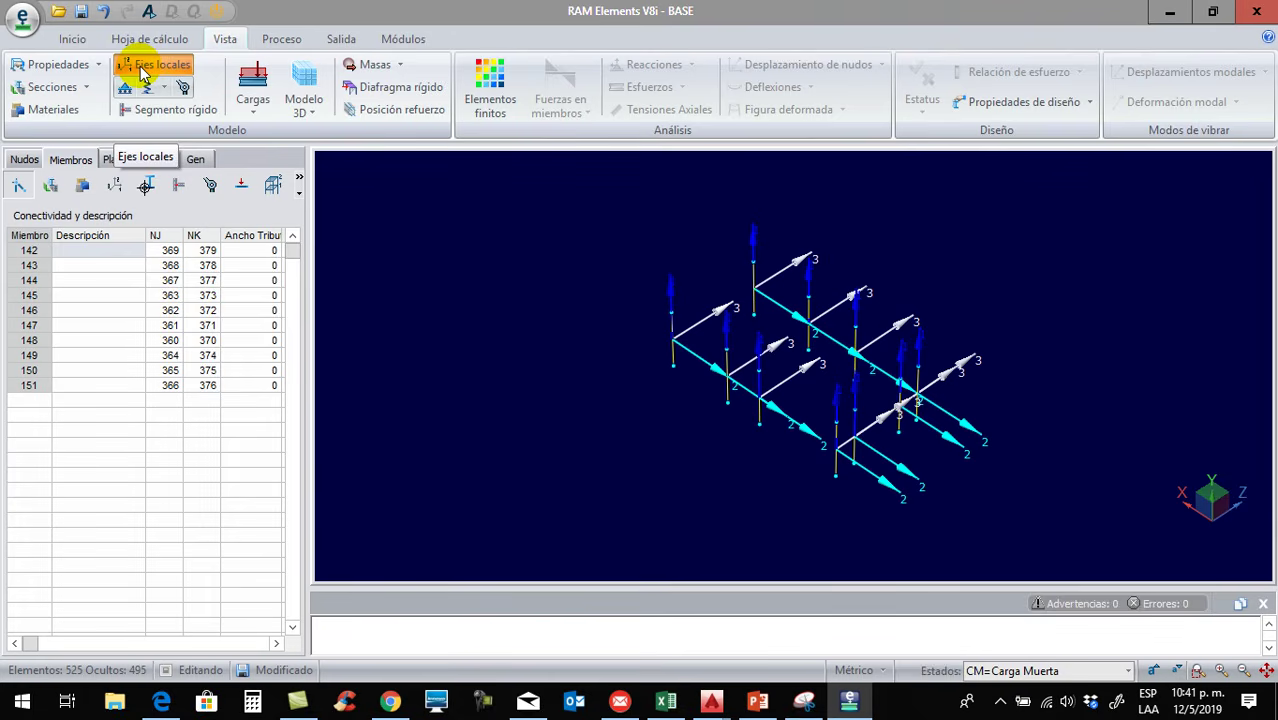
left_click(140, 75)
Connect the lower nodes at X 11.07 and X 7.25 m along Z 5.5 m with a horizontal member
middle_click_drag(553, 438, 632, 436)
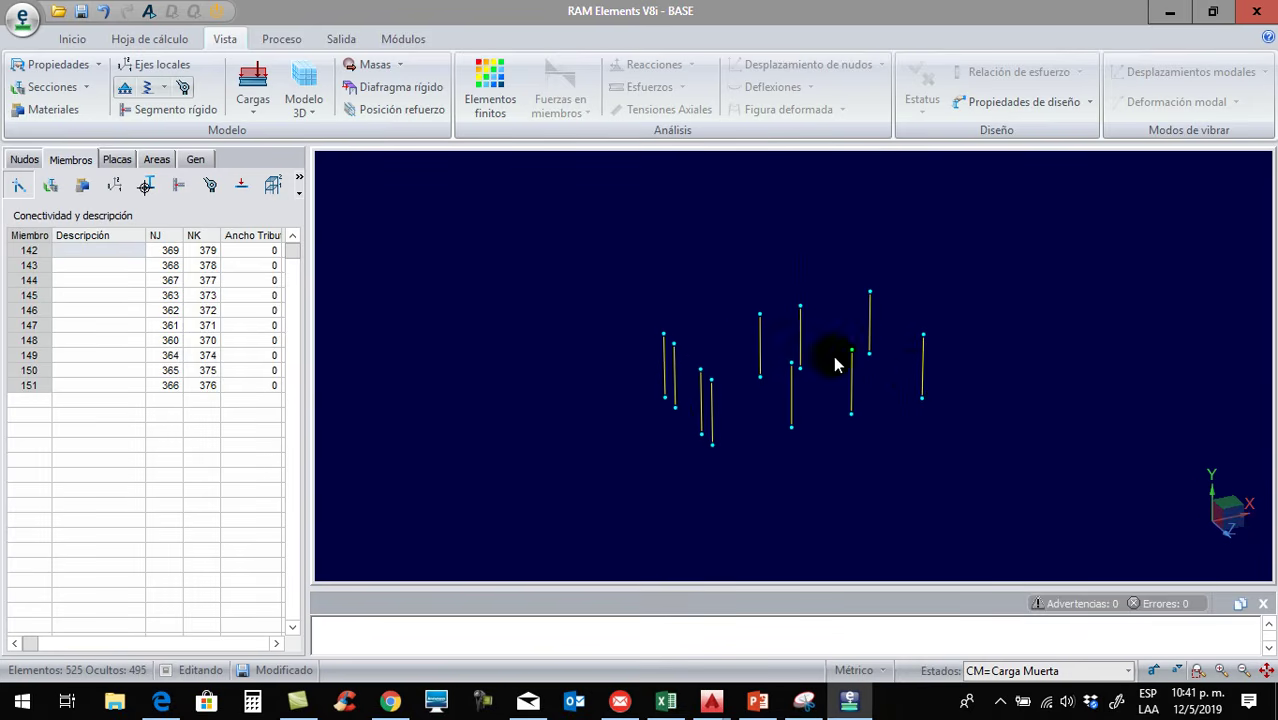
left_click(910, 404)
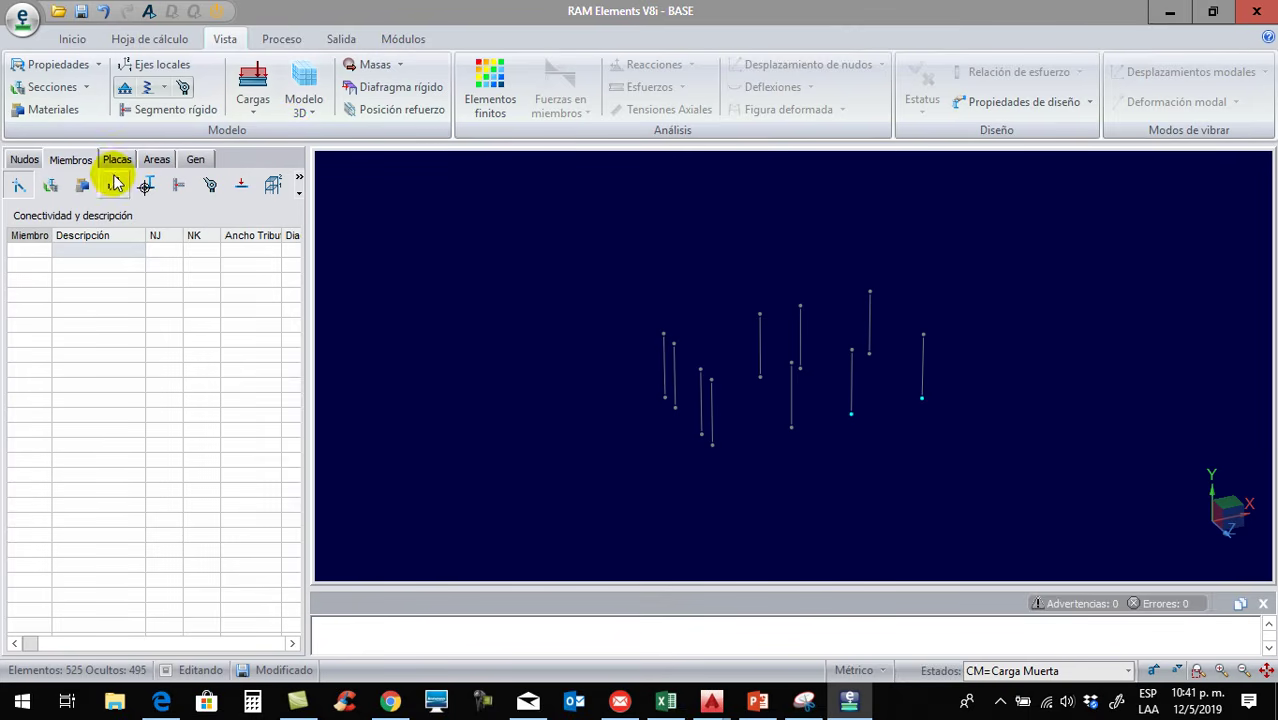
left_click(50, 187)
left_click(18, 185)
left_click(540, 103)
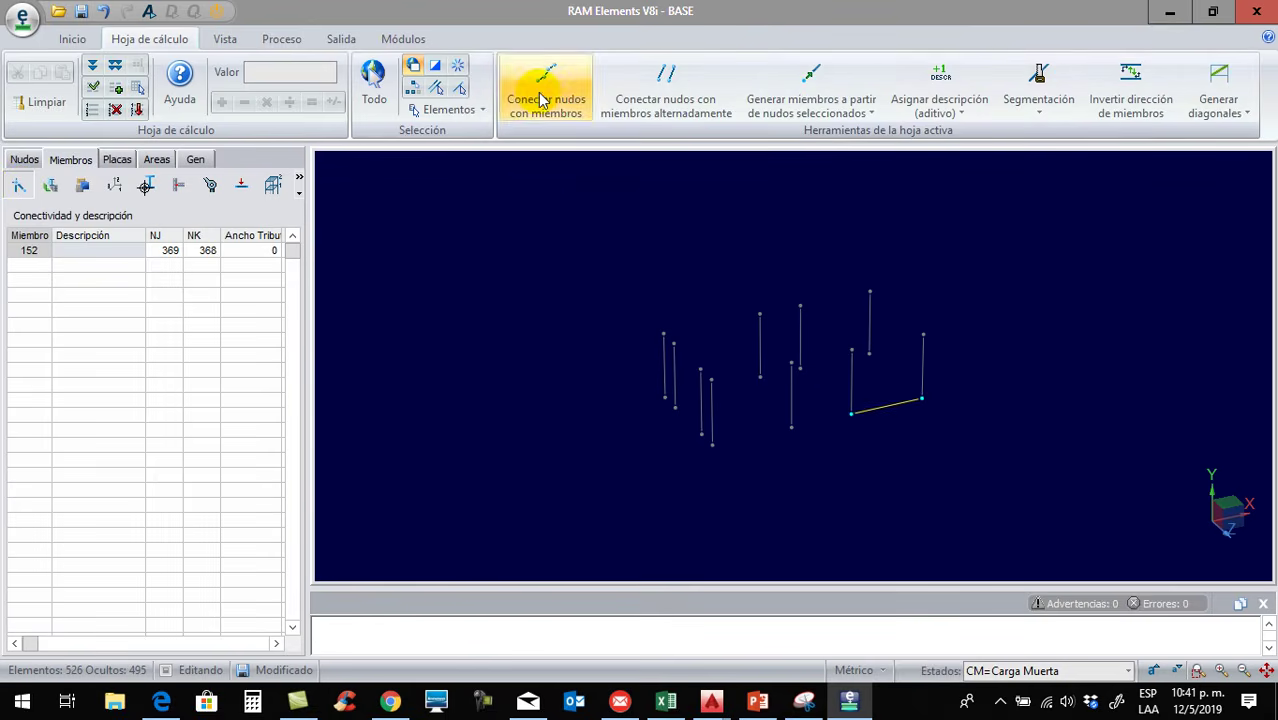
Connect the lower nodes with horizontal members from X 4.09 to X 0 along Z 5.5 m and from Z 5.5 to Z 4.28 m along X 0
middle_click_drag(807, 440, 818, 450)
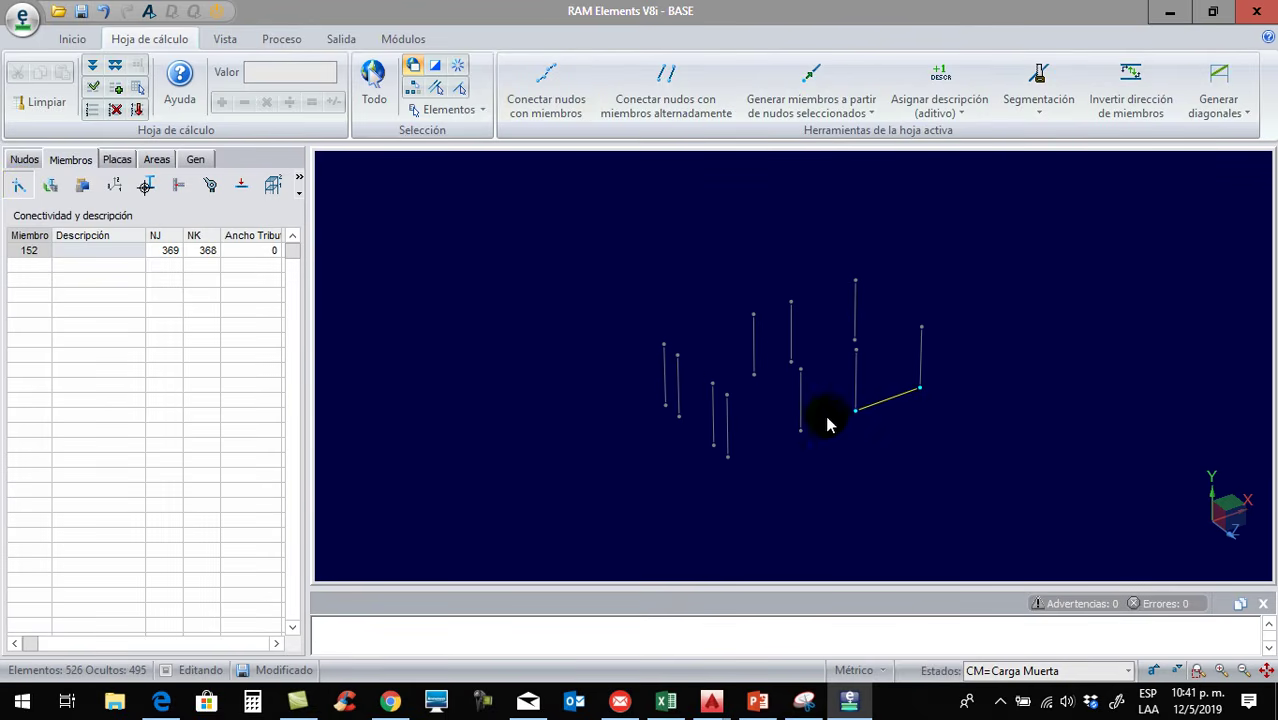
left_click_drag(825, 457, 822, 455)
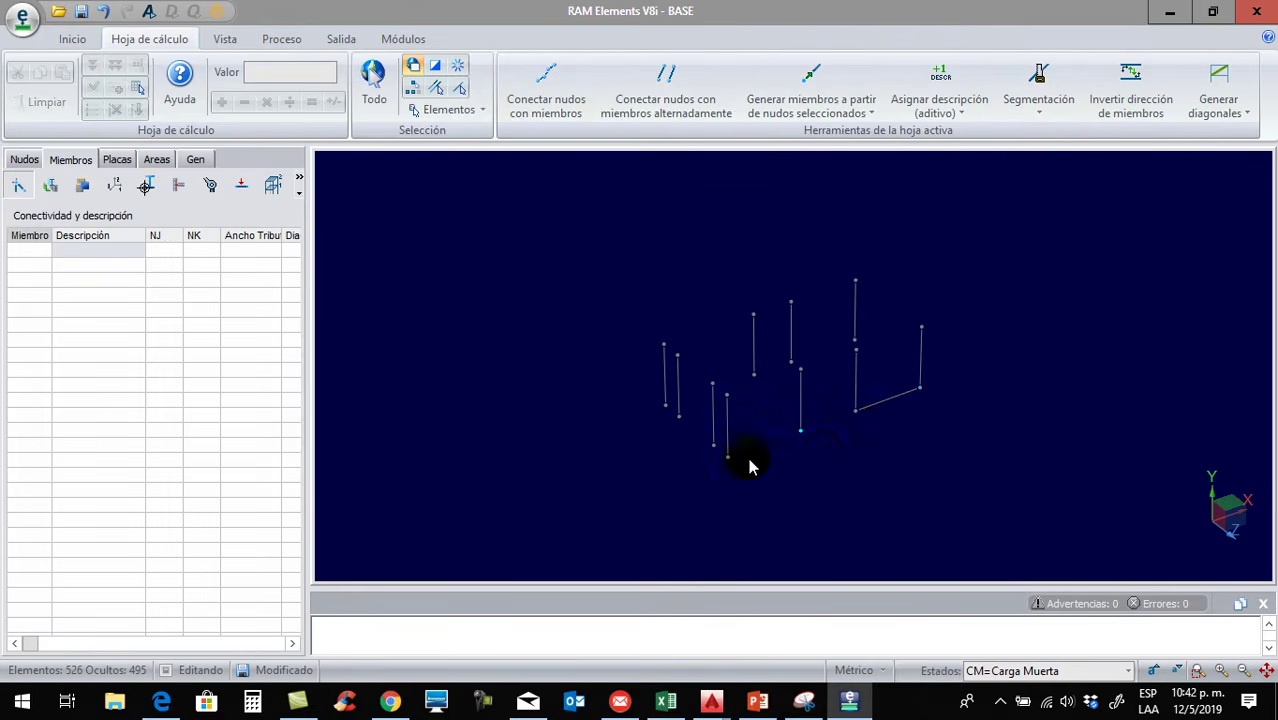
left_click(727, 456, "ctrl")
left_click(535, 108)
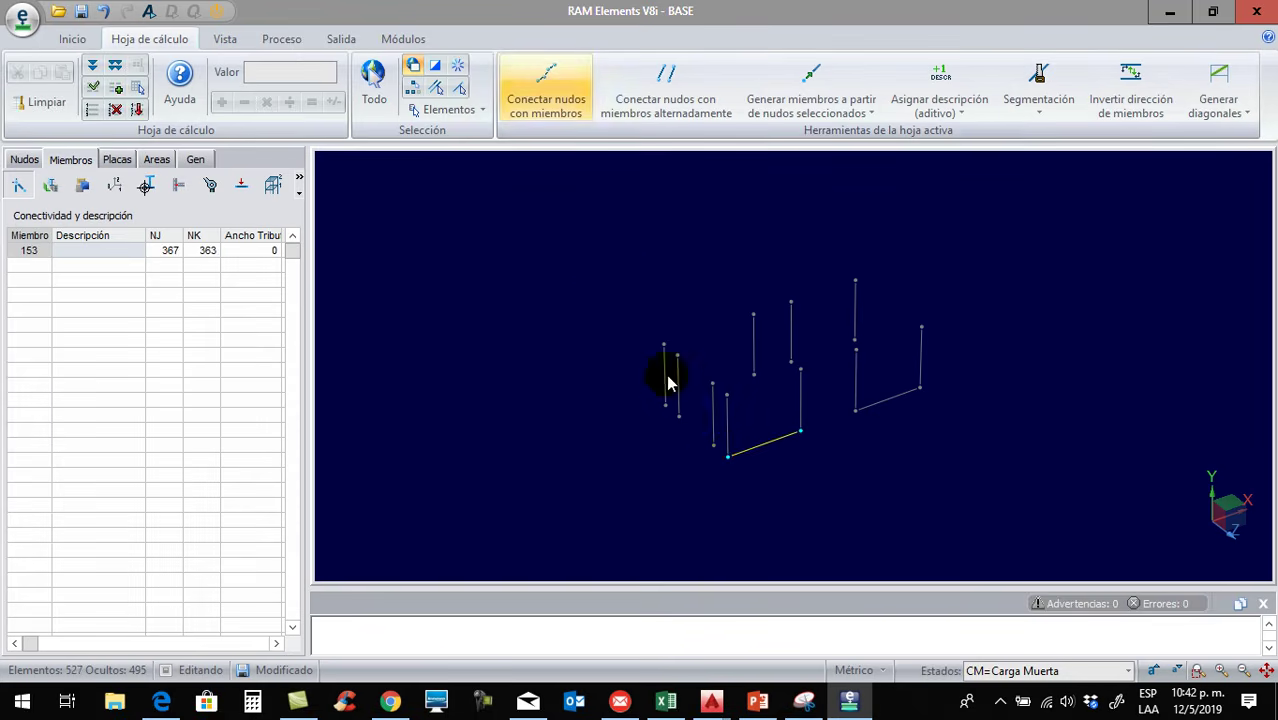
left_click(744, 481)
left_click_drag(703, 441, 727, 458)
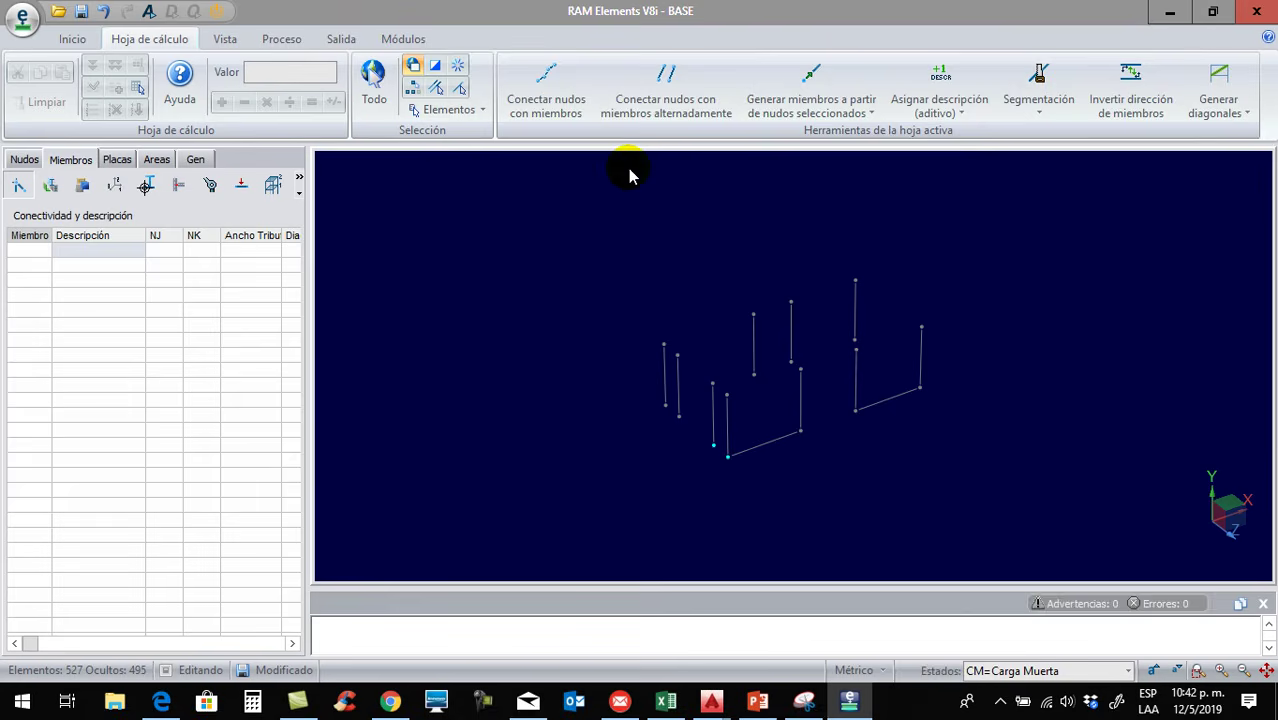
left_click(558, 106)
Connect the lower nodes with horizontal members from Z 1.22 m to Z 0 along X 0 and within both column pairs along Z 0
middle_click_drag(629, 427, 658, 432)
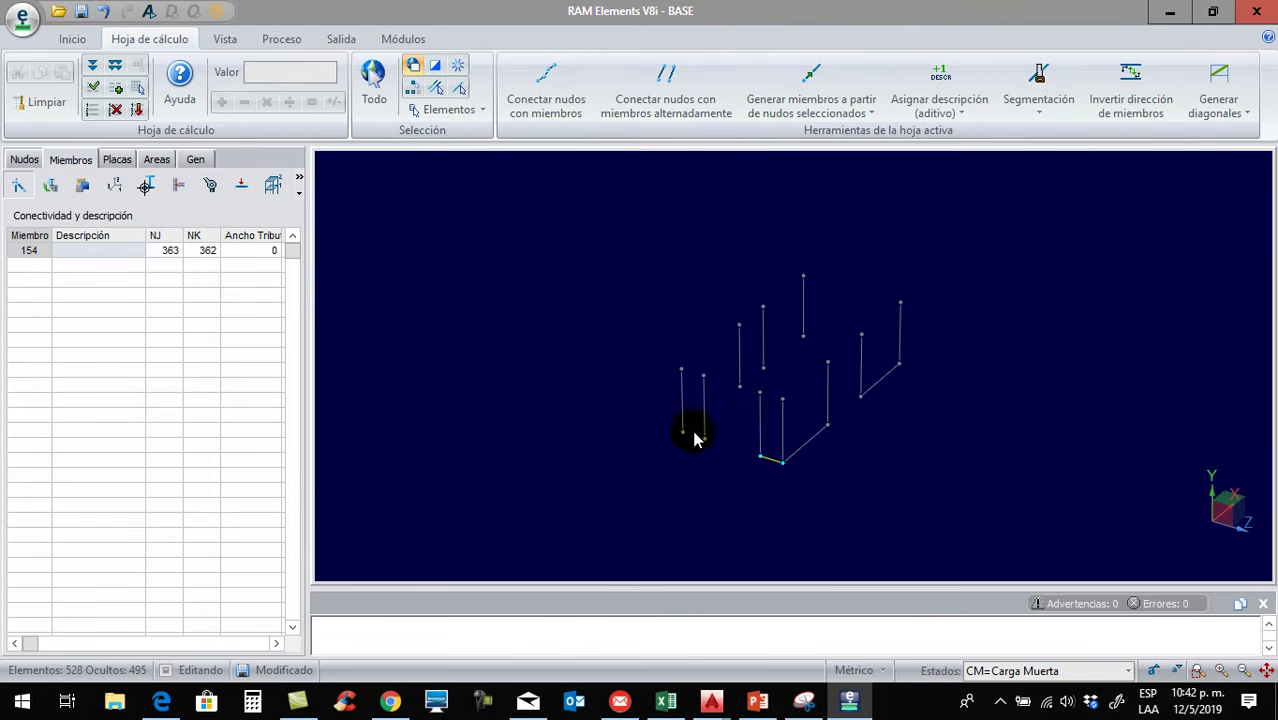
left_click_drag(730, 457, 685, 438)
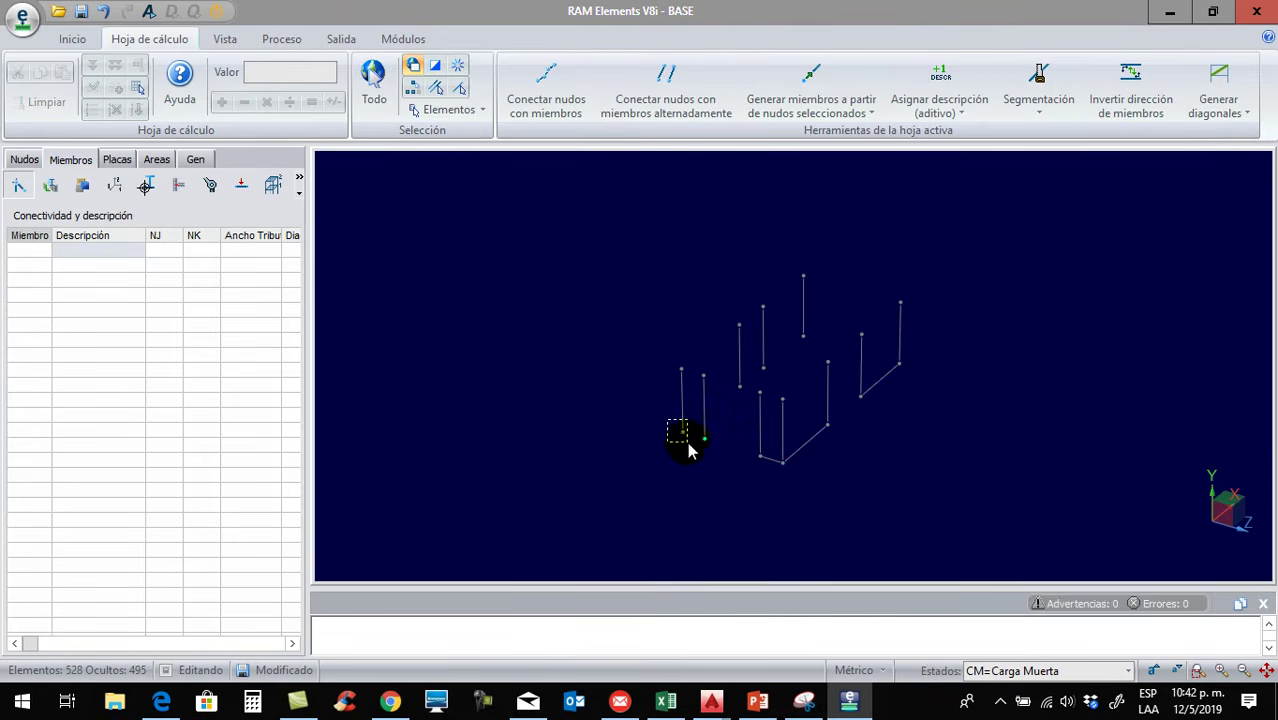
left_click_drag(752, 405, 752, 406)
left_click(546, 106)
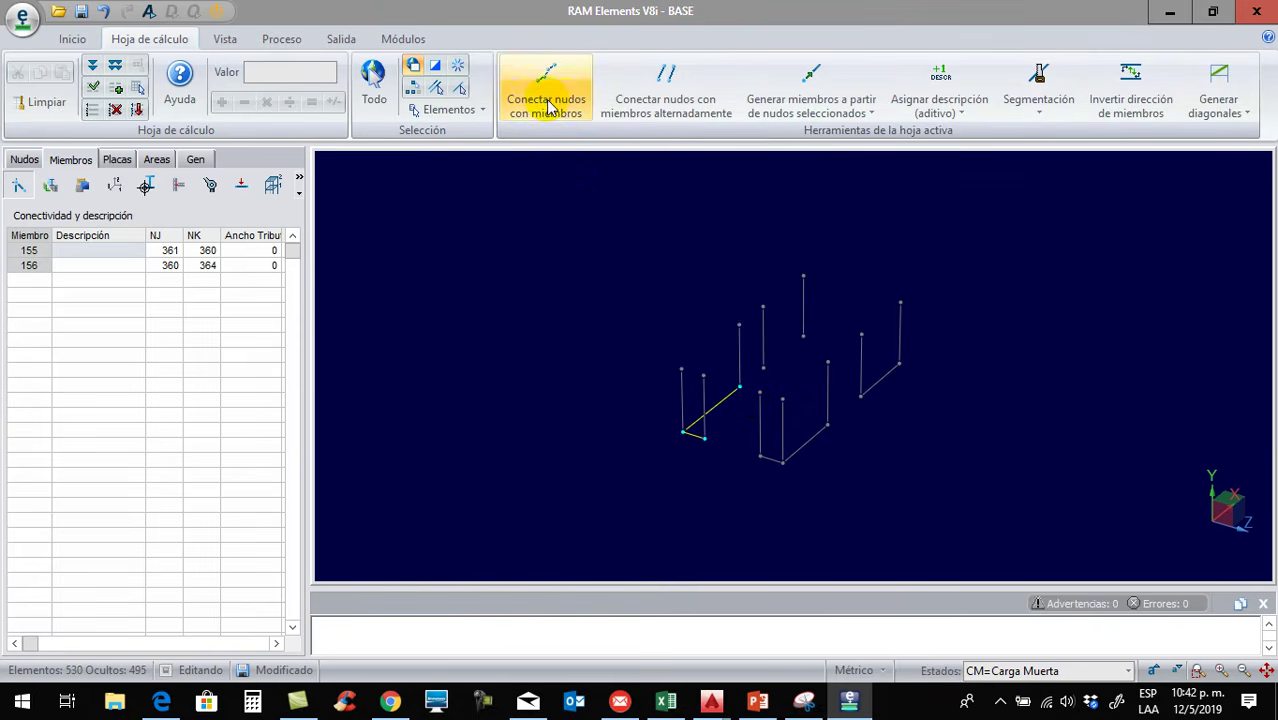
left_click_drag(765, 370, 818, 360)
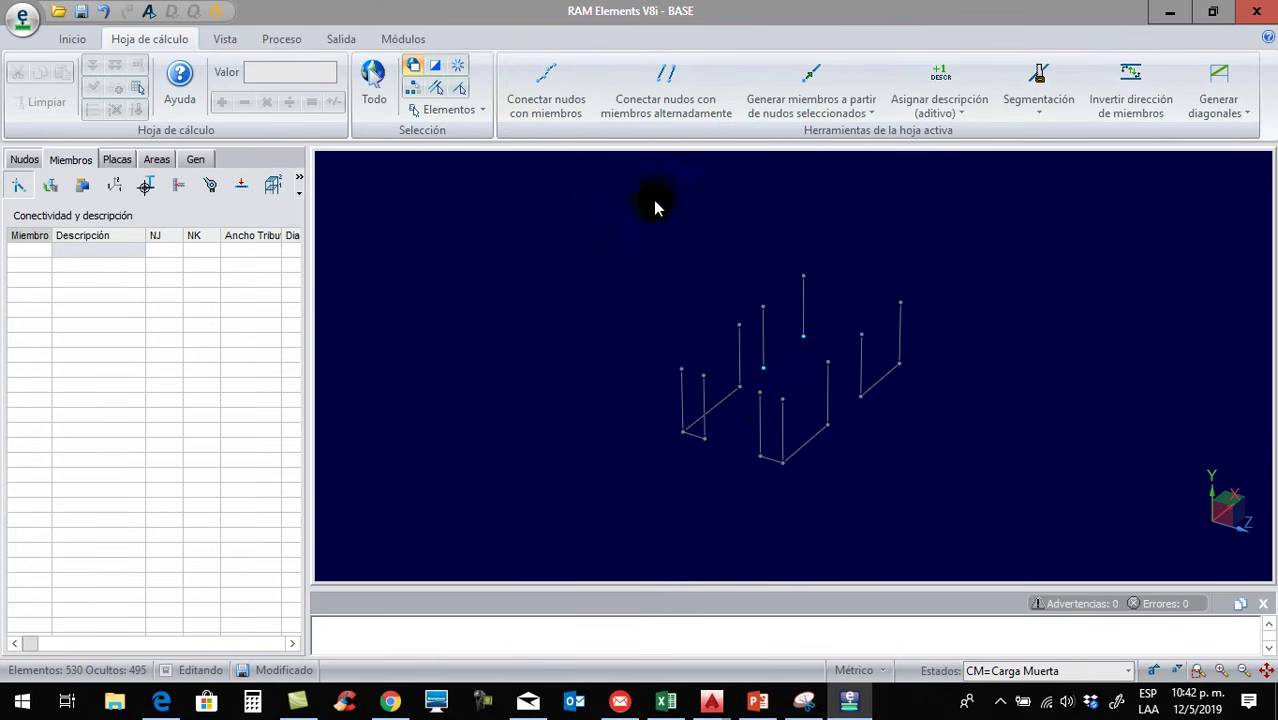
left_click(546, 100)
Copy all the lower horizontal members once to the upper level with a DeltaY of 3.4 m
middle_click_drag(582, 342, 535, 310)
left_click_drag(617, 383, 945, 442)
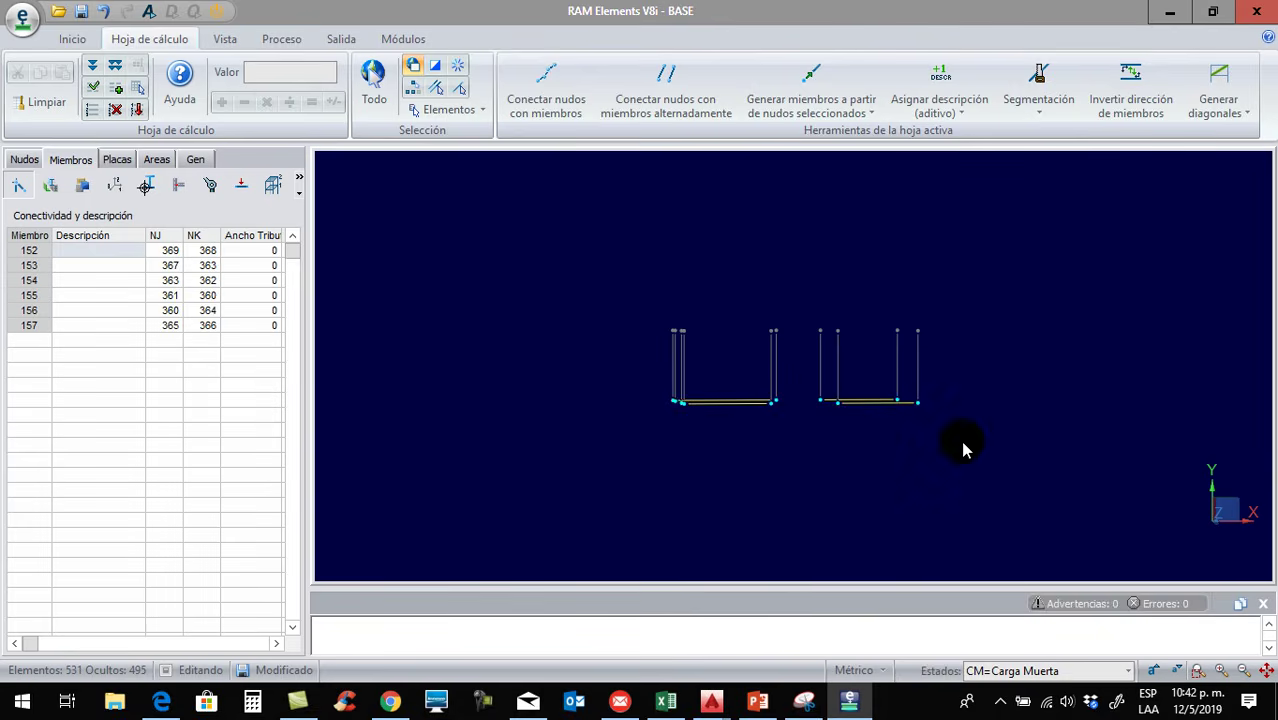
right_click(714, 440)
left_click(765, 438)
double_click(537, 259)
type("3.4")
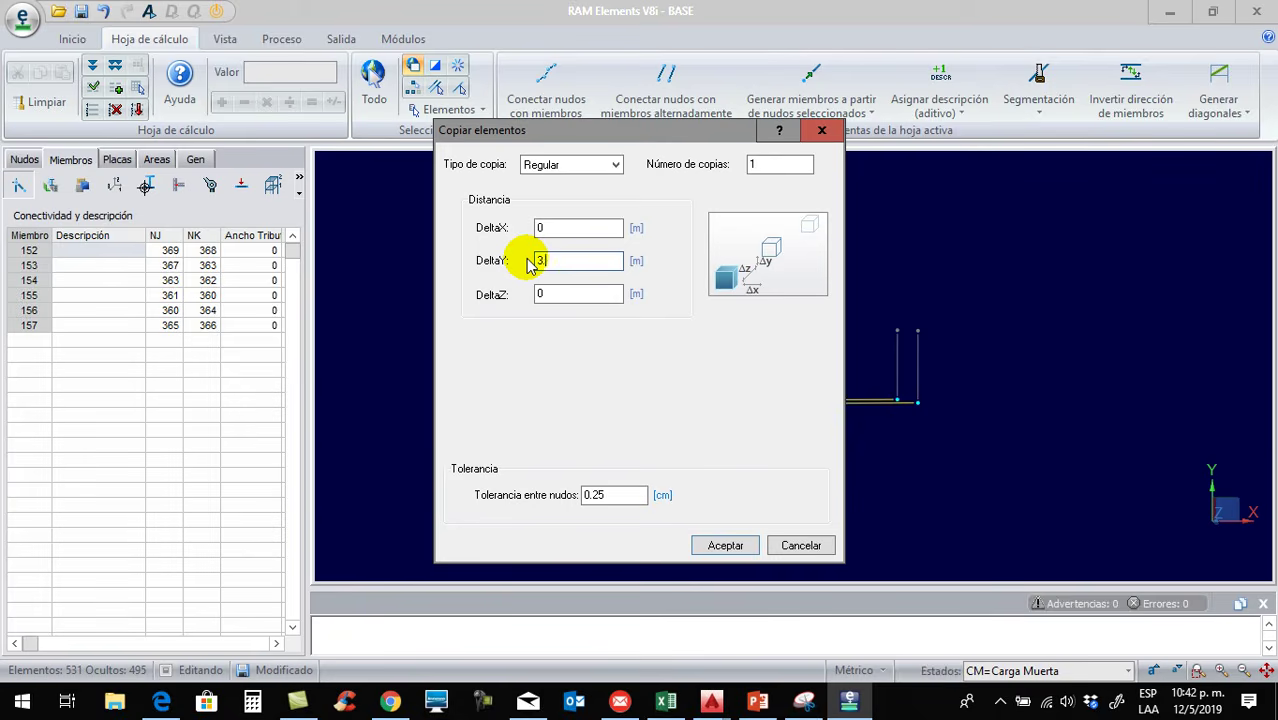
left_click(727, 545)
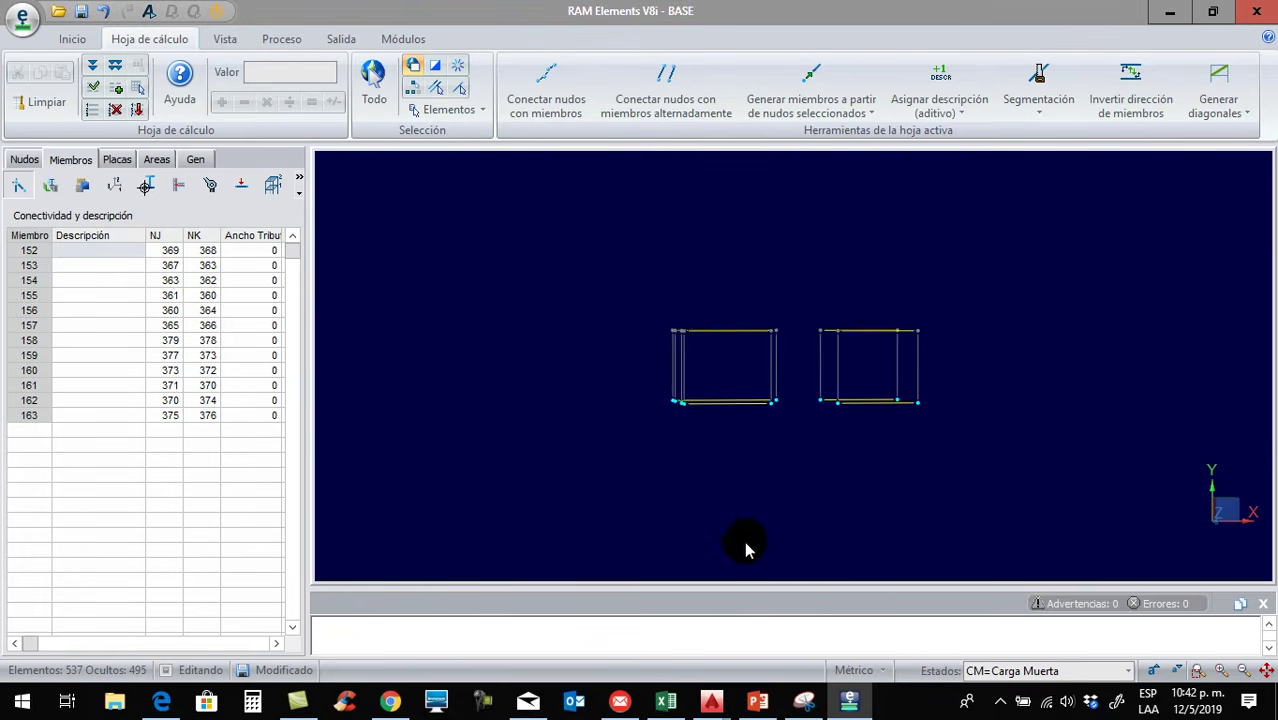
Add two crossing diagonal members to the panel between X 7.25 and X 11.07 m along Z 5.5 m
mouse_move(732, 499)
middle_mouse_down()
mouse_move(702, 479)
mouse_move(746, 500)
mouse_move(787, 491)
mouse_move(722, 491)
mouse_move(732, 507)
middle_mouse_up()
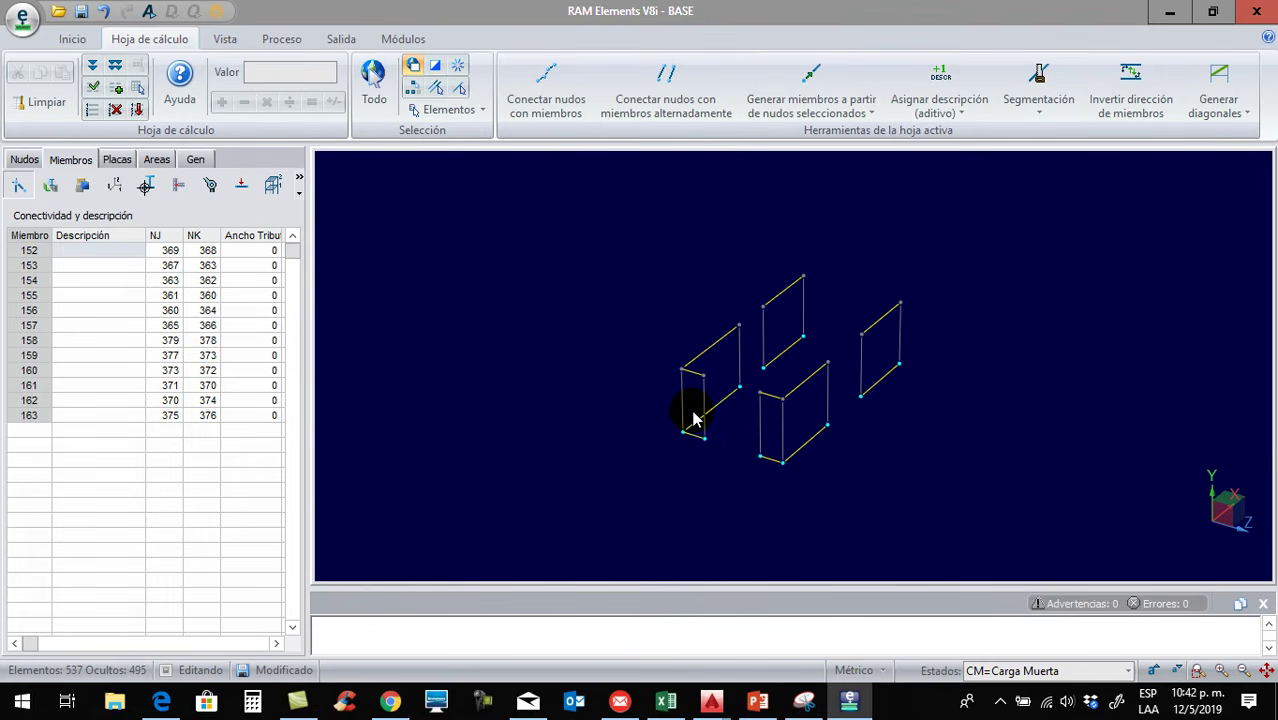
middle_click_drag(926, 420, 830, 319)
left_click(913, 407)
left_click(838, 317)
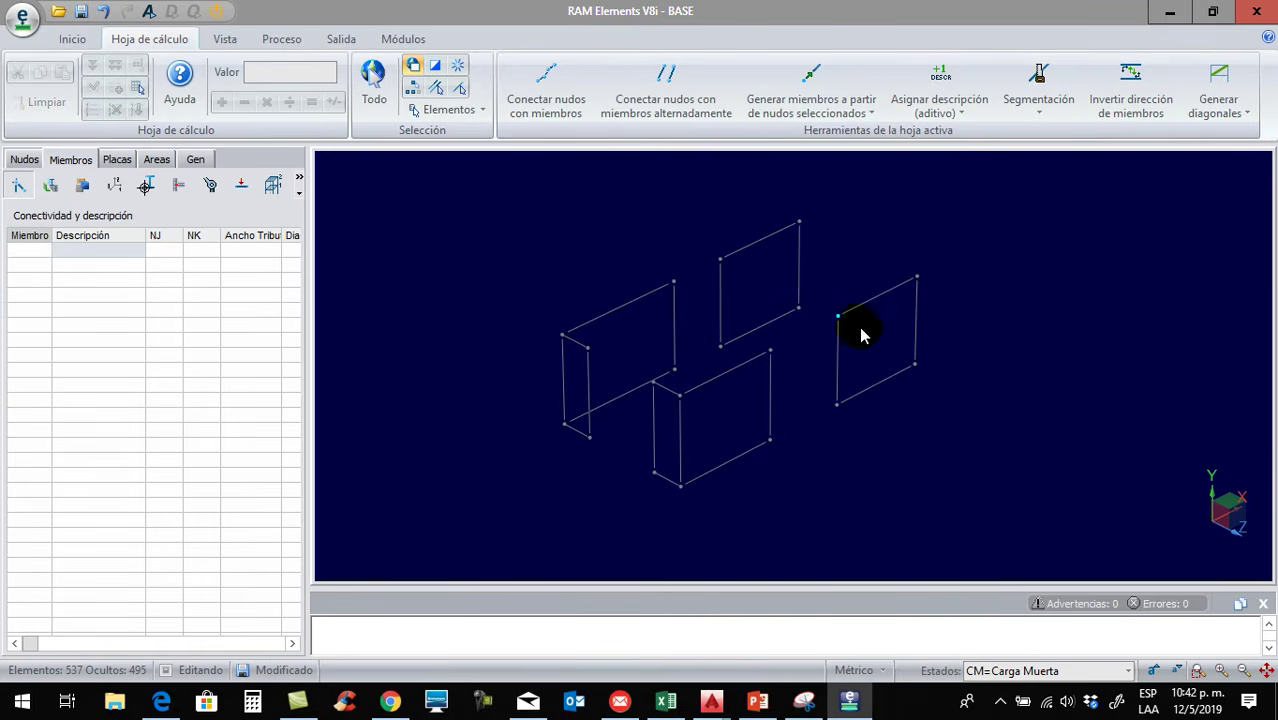
left_click(914, 363)
left_click(547, 105)
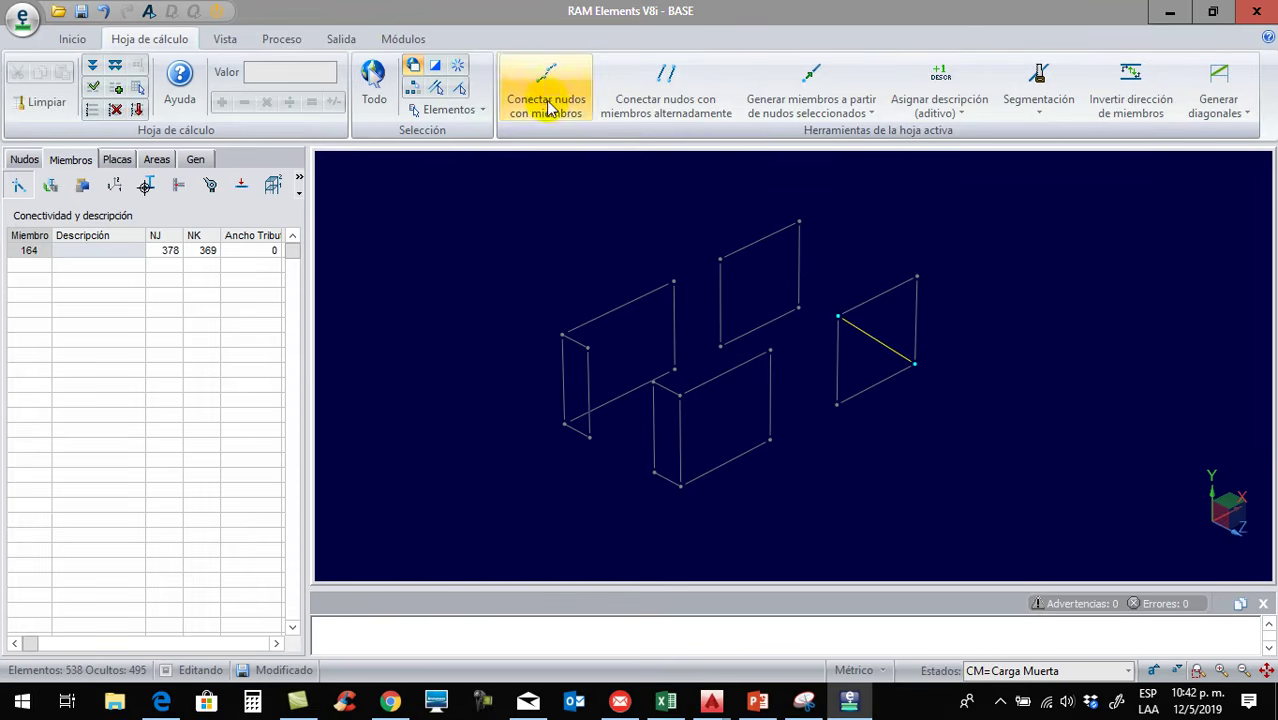
left_click(862, 420)
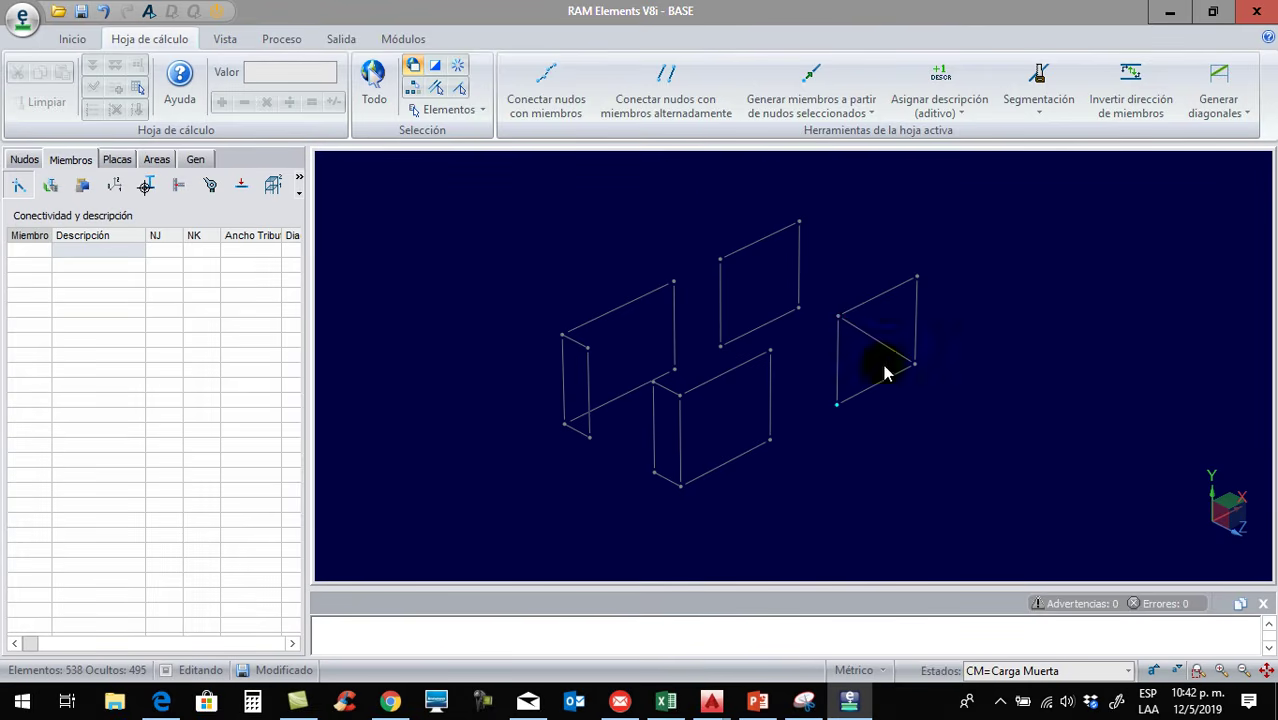
left_click(916, 277)
left_click(547, 108)
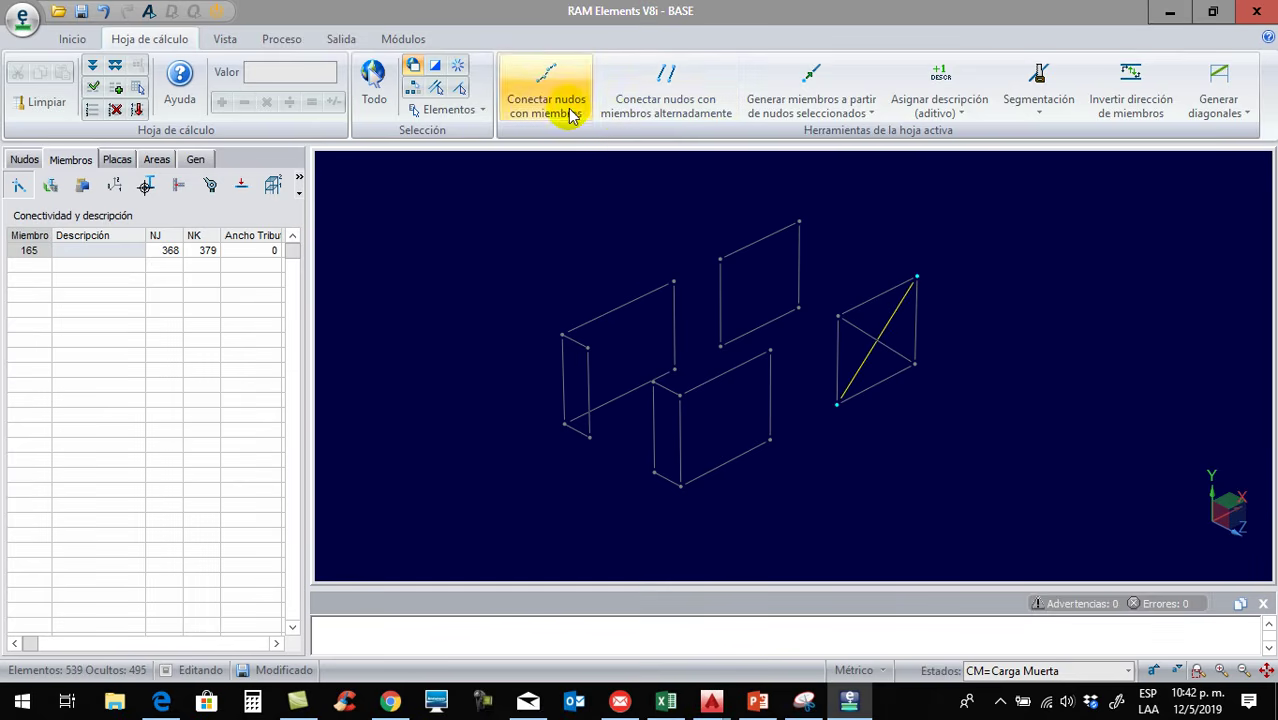
Add two crossing diagonal members to the panel between X 0 and X 4.09 m along Z 5.5 m
left_click_drag(747, 424, 801, 468)
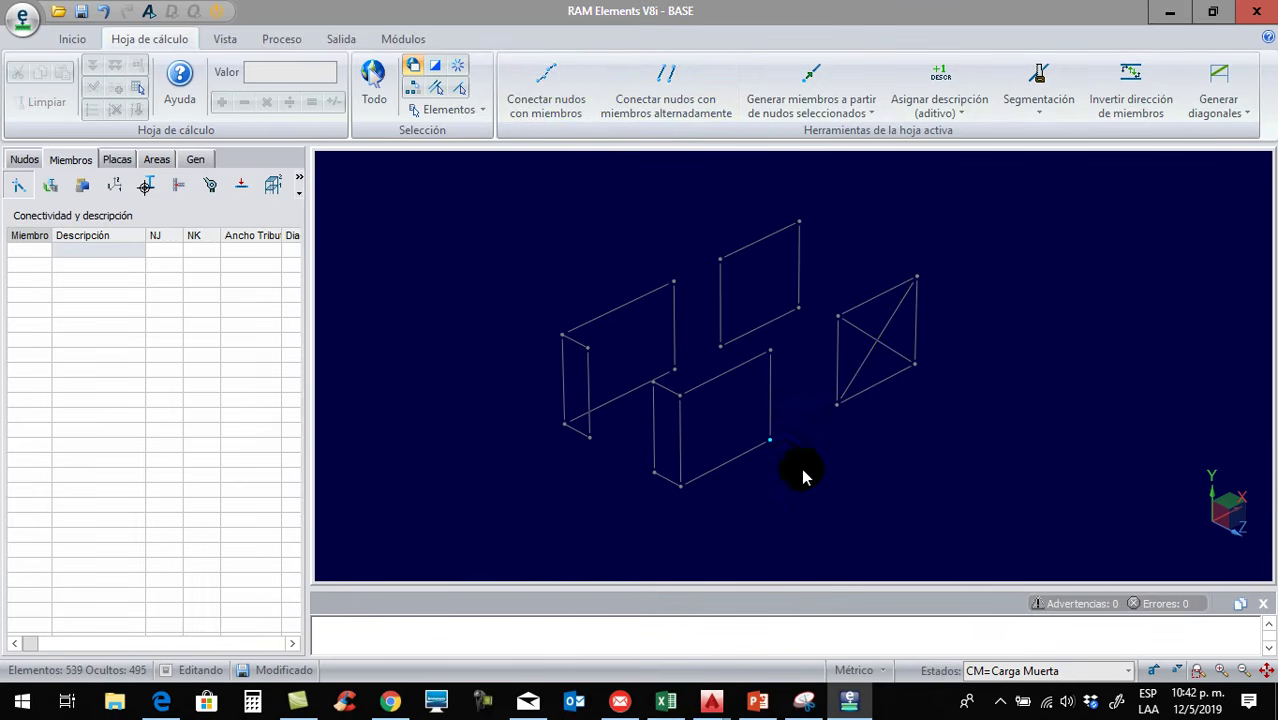
left_click(683, 397)
left_click(540, 106)
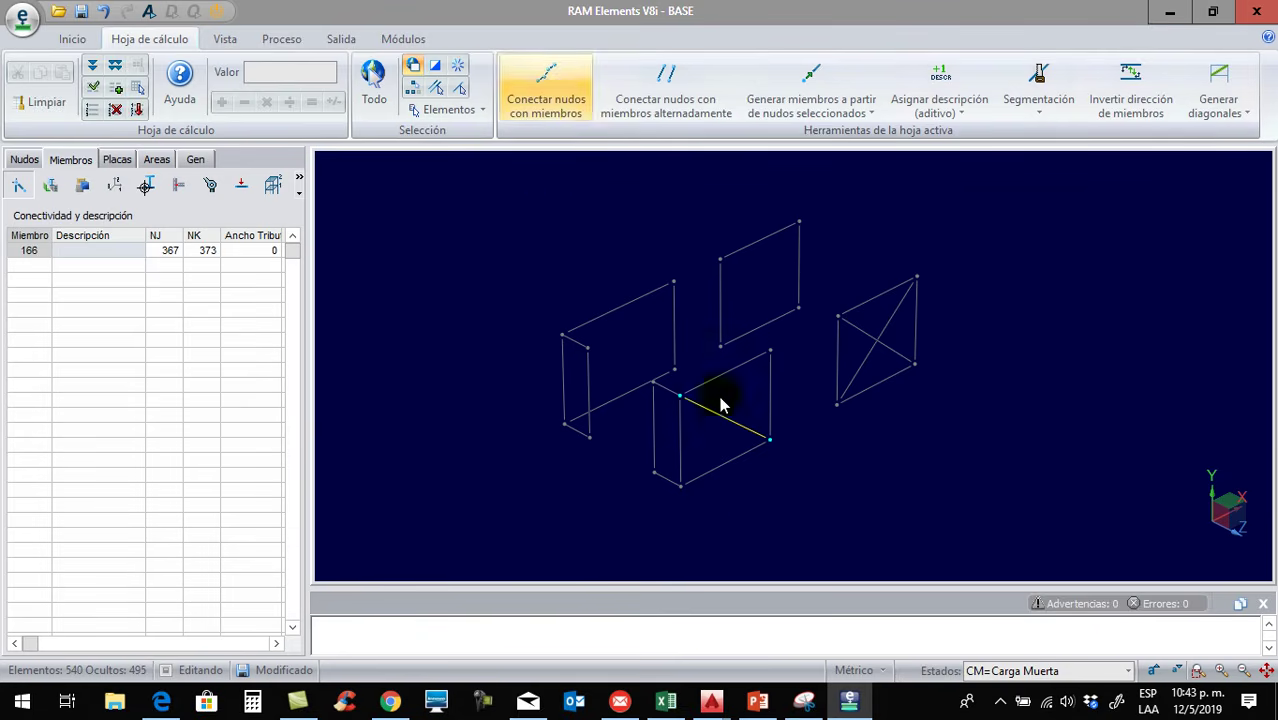
left_click_drag(694, 493, 696, 495)
left_click_drag(750, 346, 802, 370)
left_click(545, 107)
Add two crossing diagonal members to the panel along Z 0 that starts at X 0
middle_click_drag(739, 516, 756, 507)
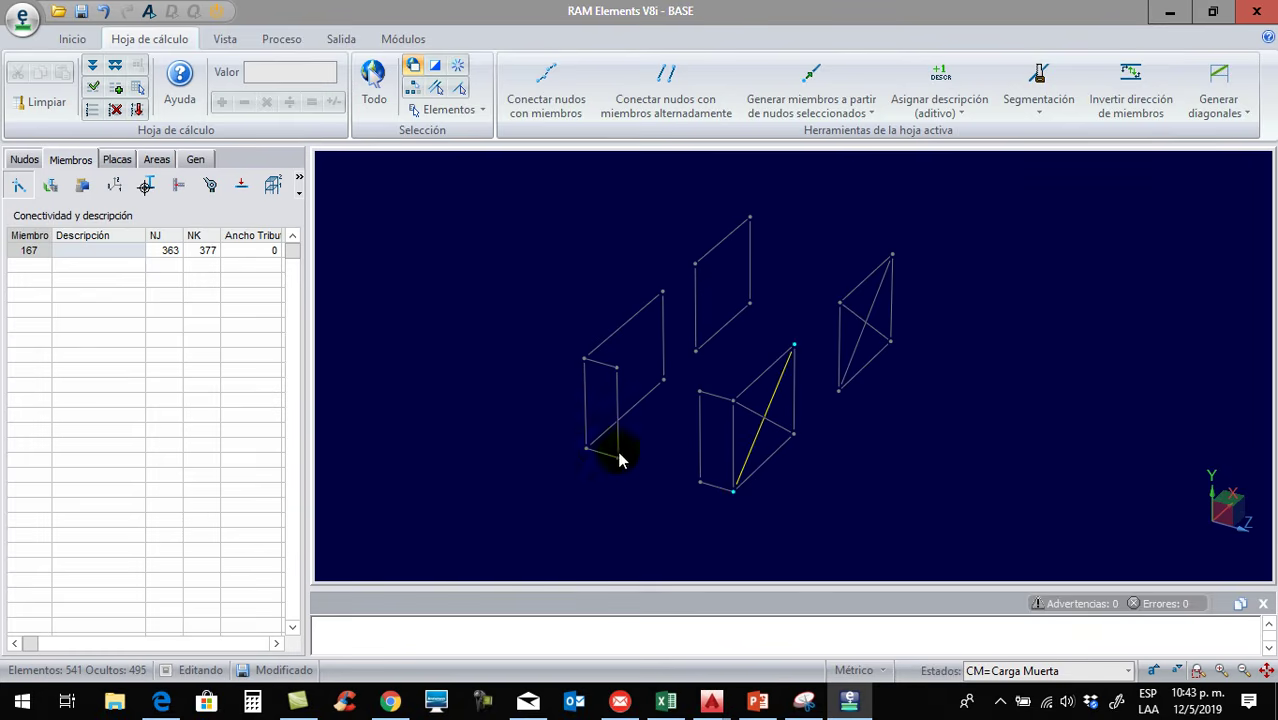
left_click_drag(593, 461, 594, 461)
left_click_drag(668, 311, 642, 289)
left_click(534, 106)
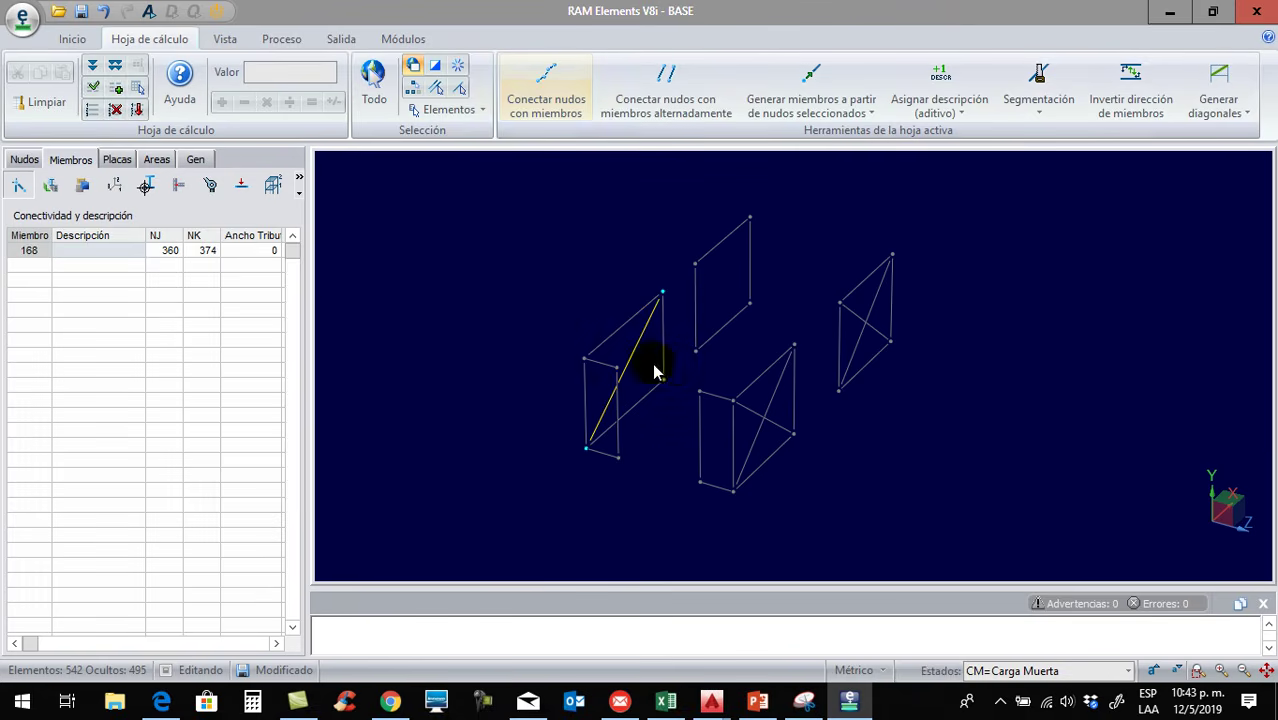
left_click_drag(655, 371, 679, 399)
left_click_drag(582, 344, 596, 372)
left_click(540, 100)
Add two crossing diagonal members to the remaining unbraced panel along Z 0, farther from X 0
middle_click_drag(772, 324, 752, 334)
left_click_drag(702, 324, 744, 364)
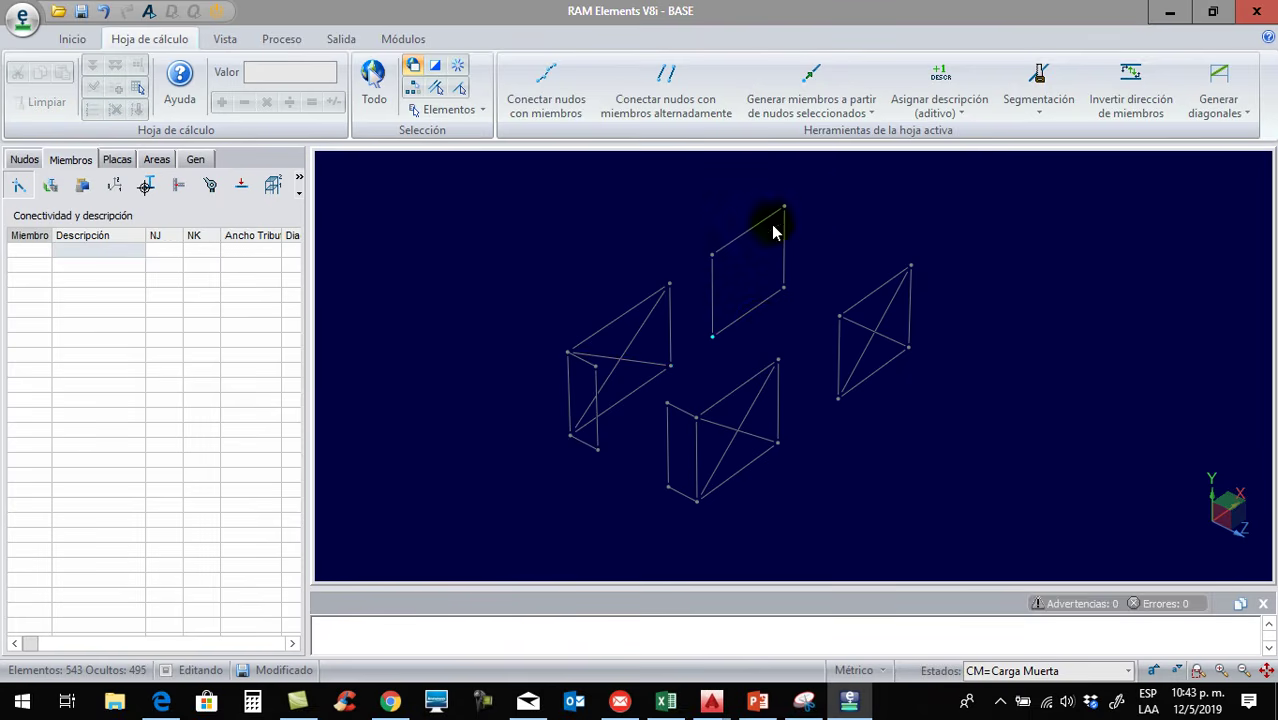
left_click_drag(797, 222, 798, 224)
left_click(545, 97)
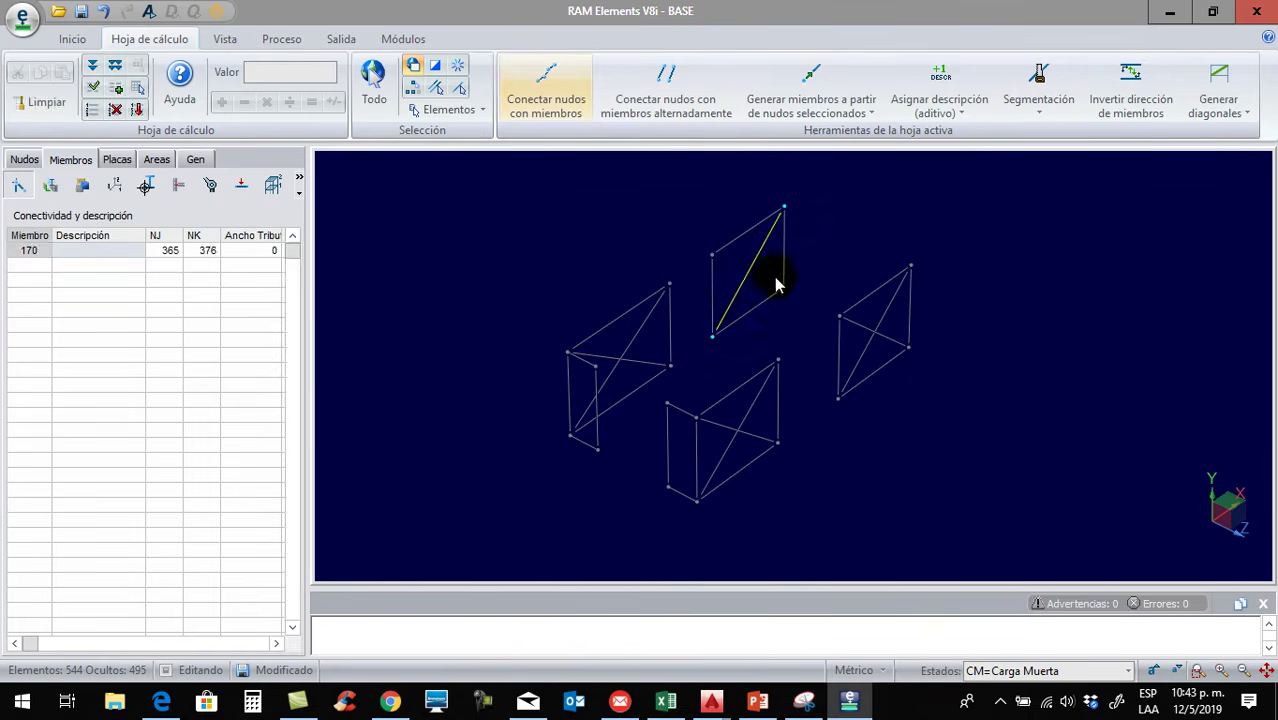
left_click_drag(799, 305, 799, 306)
left_click_drag(728, 276, 729, 278)
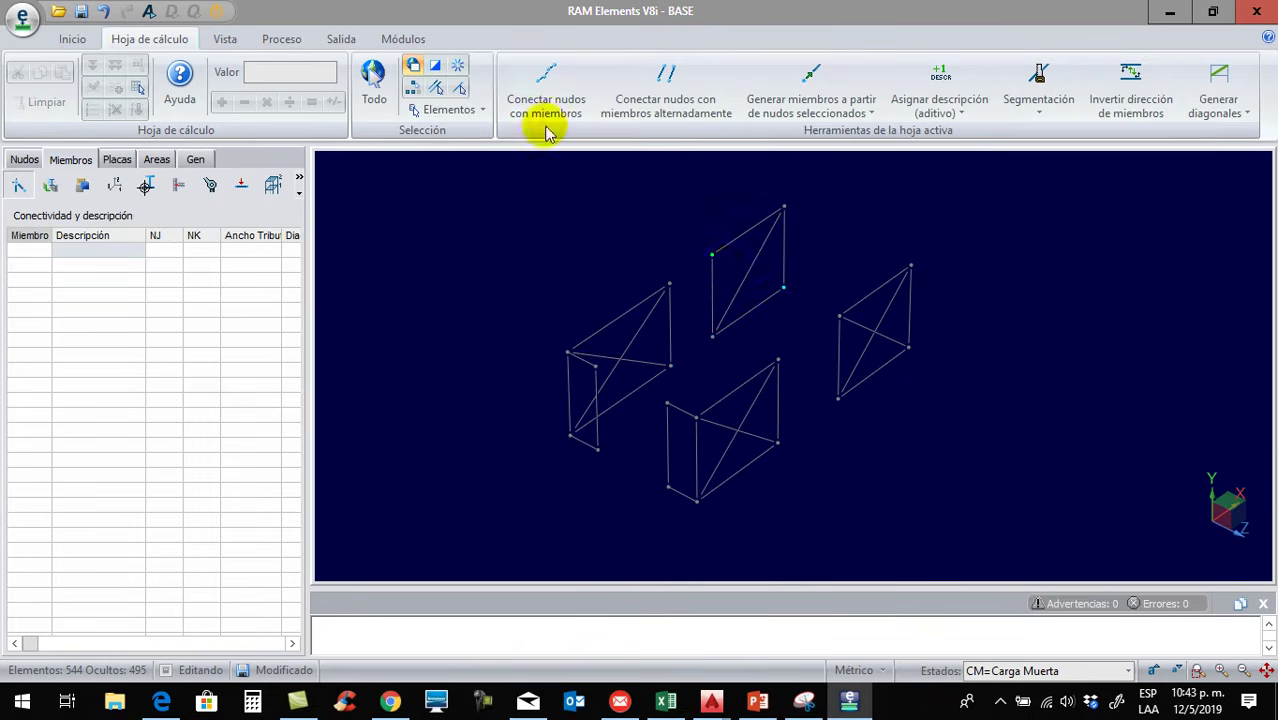
left_click(543, 88)
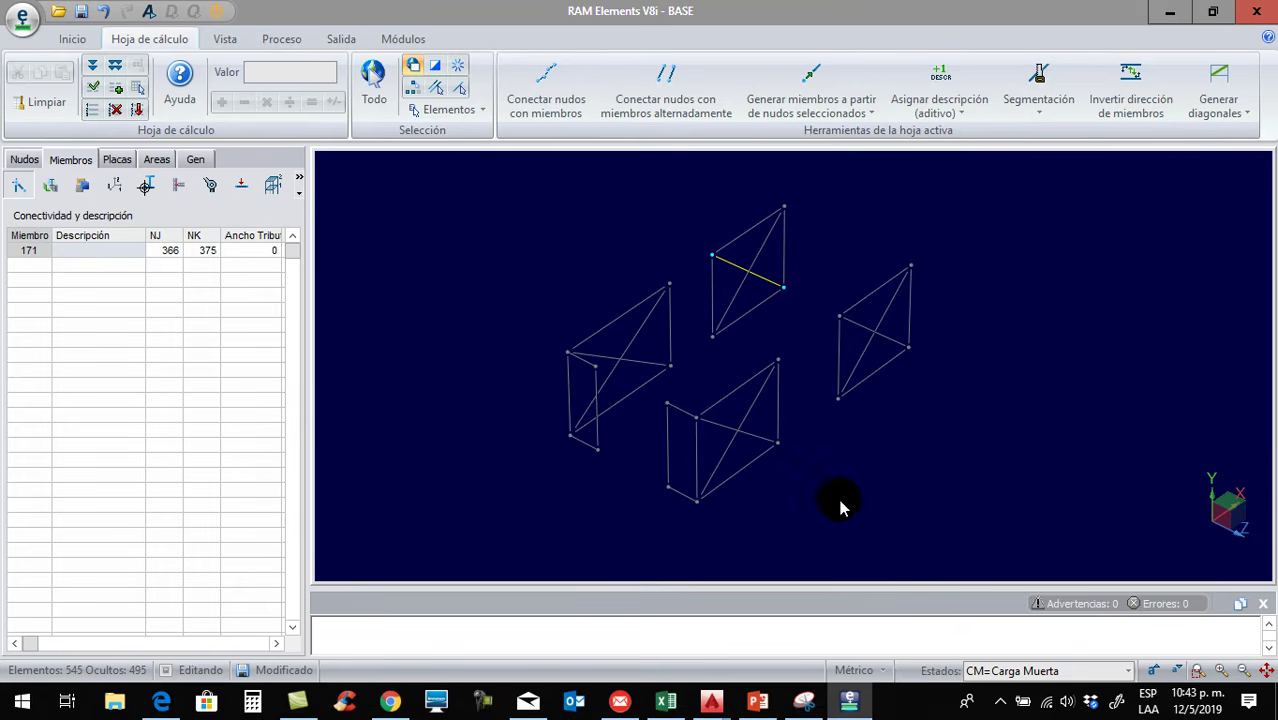
middle_click_drag(812, 503, 863, 502)
middle_click_drag(838, 503, 822, 496)
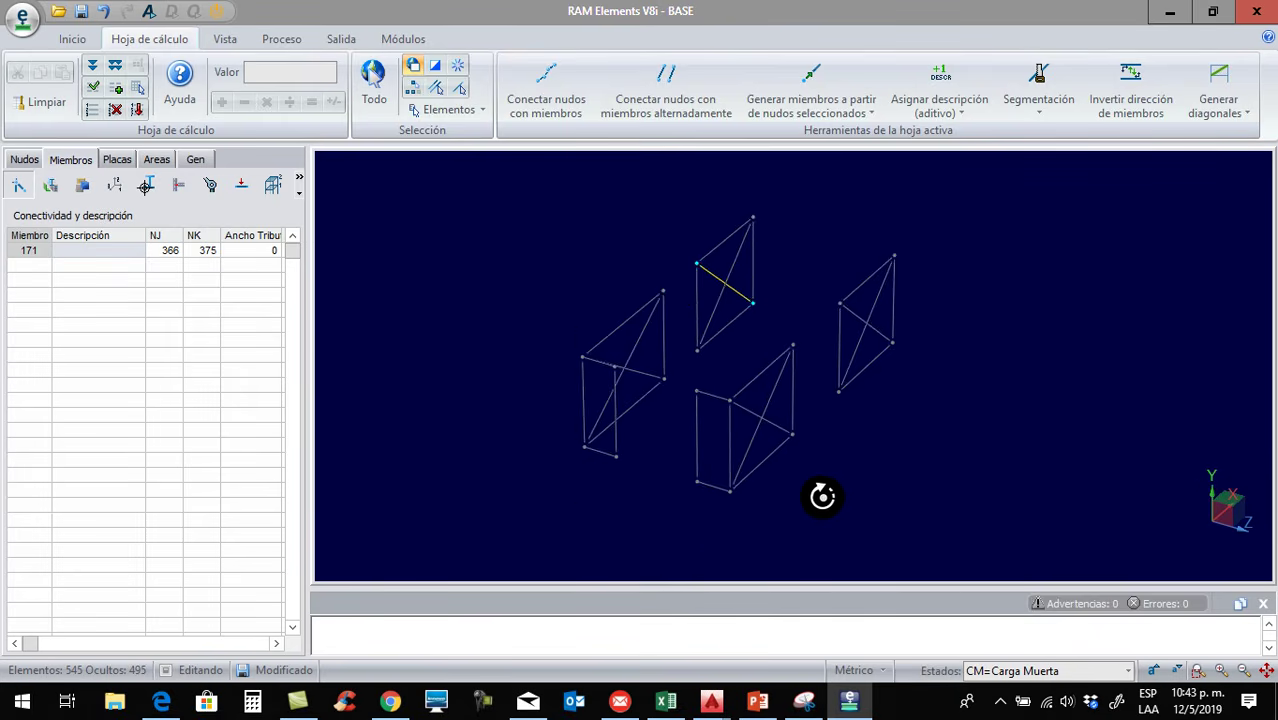
scroll(604, 500, "up", 2)
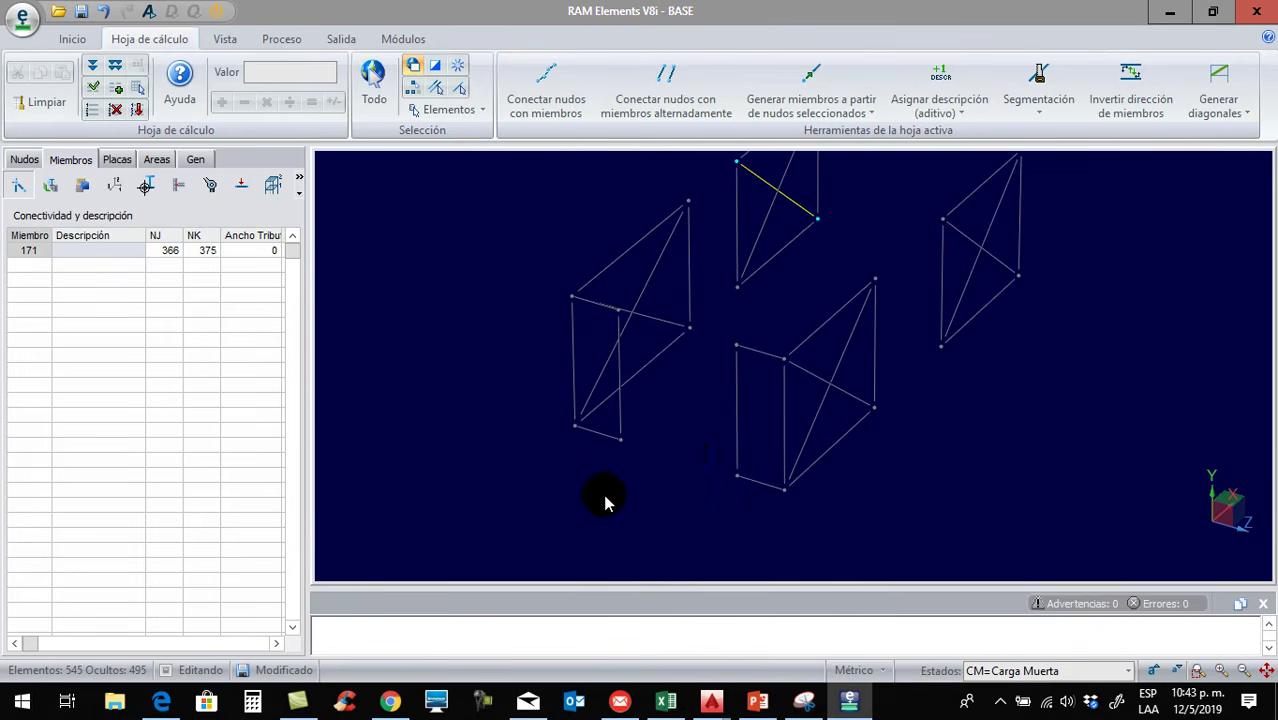
Split the four columns along X 0 into two segments each, using the option that segments the members
left_click(783, 430)
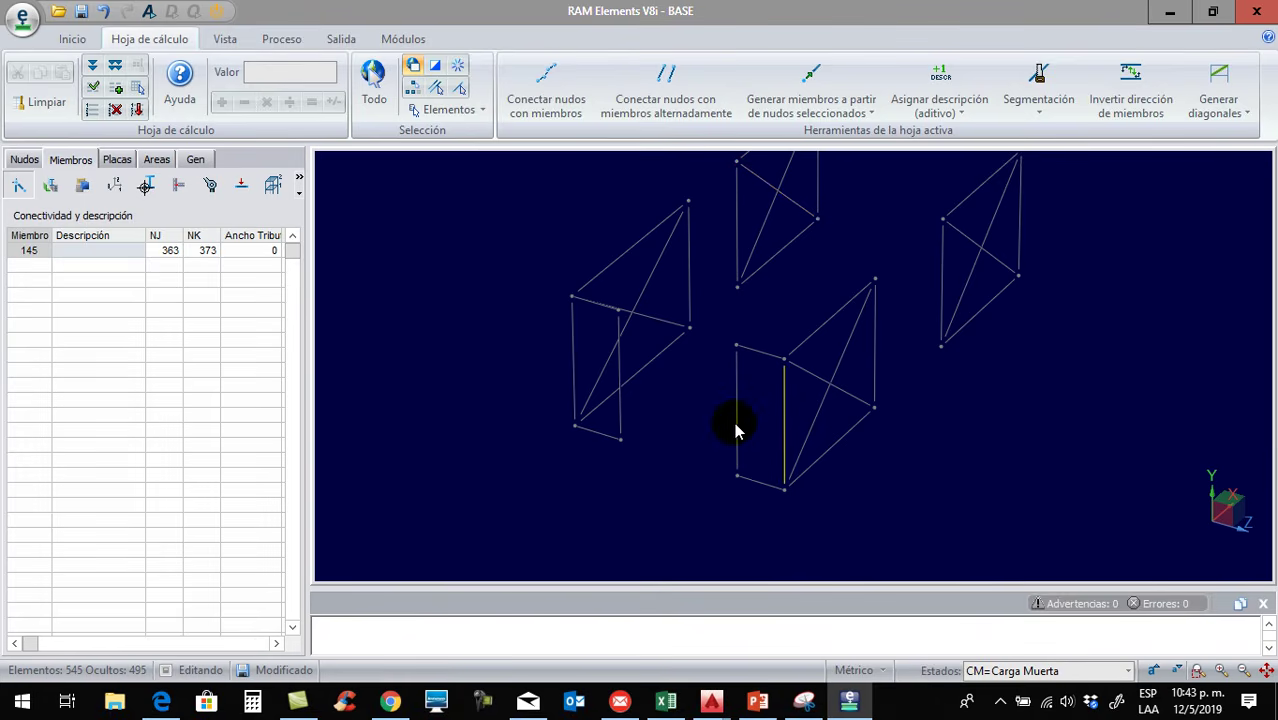
left_click(735, 418)
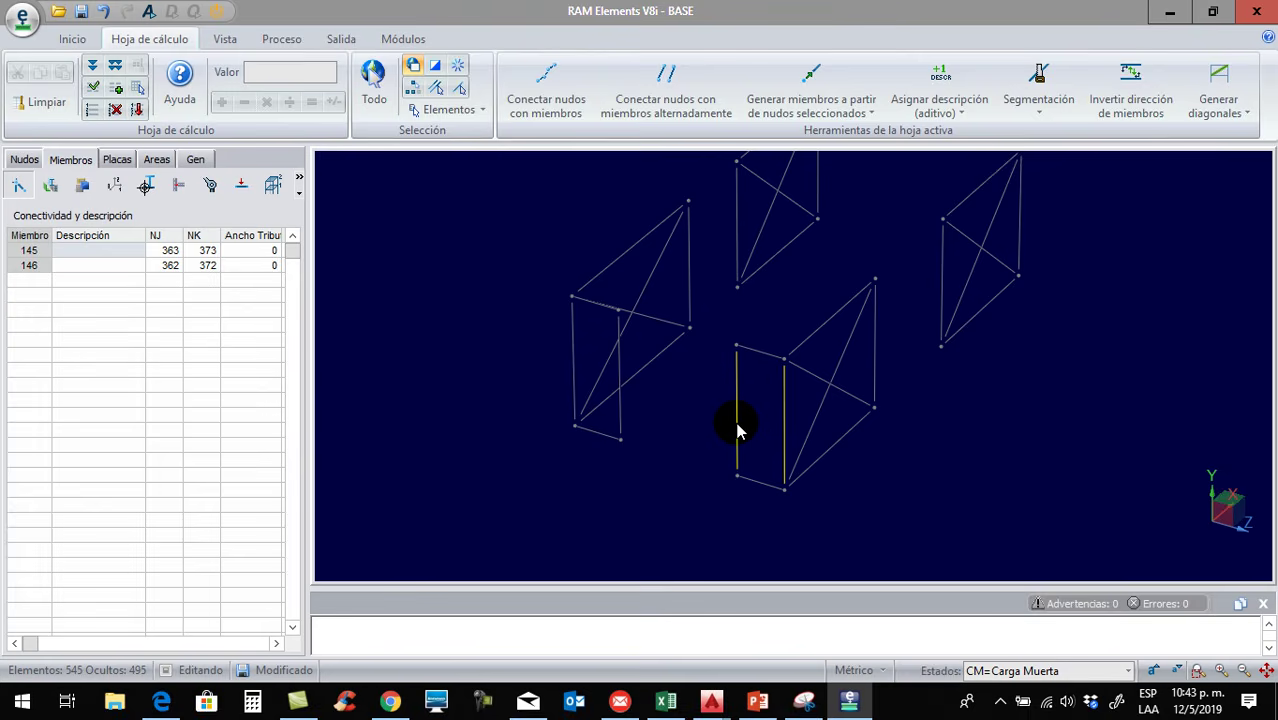
left_click(620, 418)
left_click(574, 370)
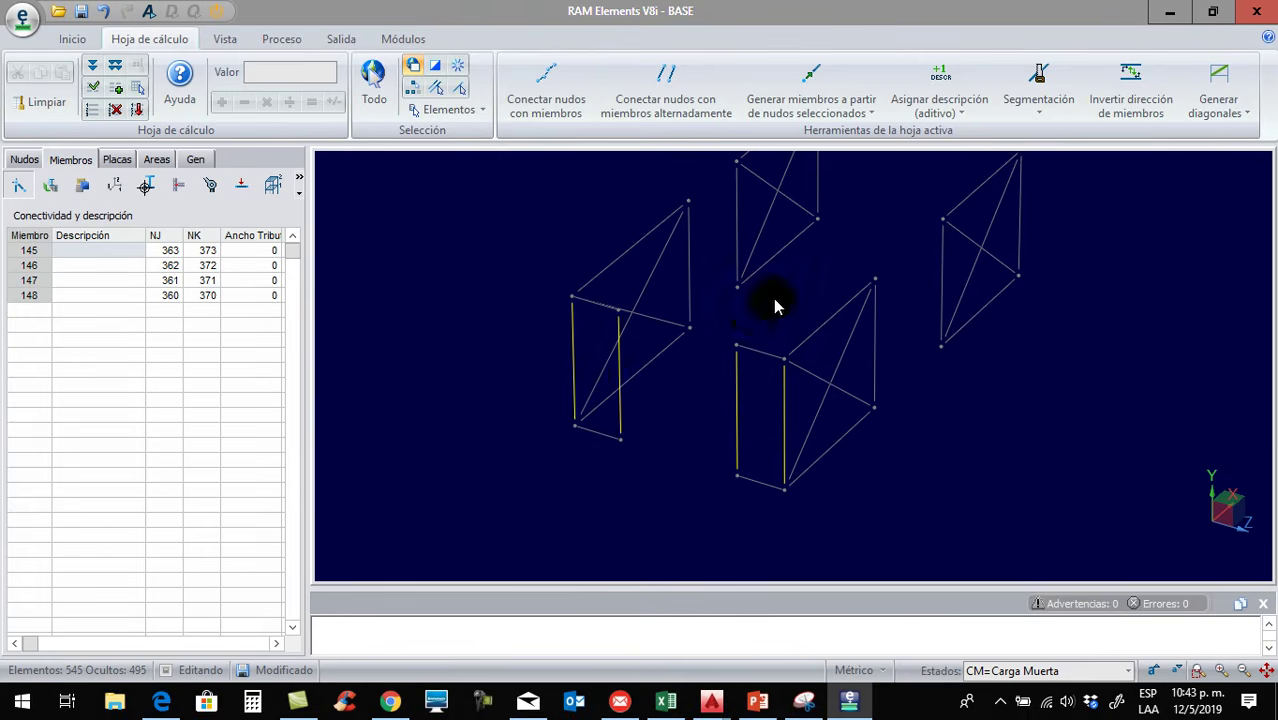
left_click(1042, 110)
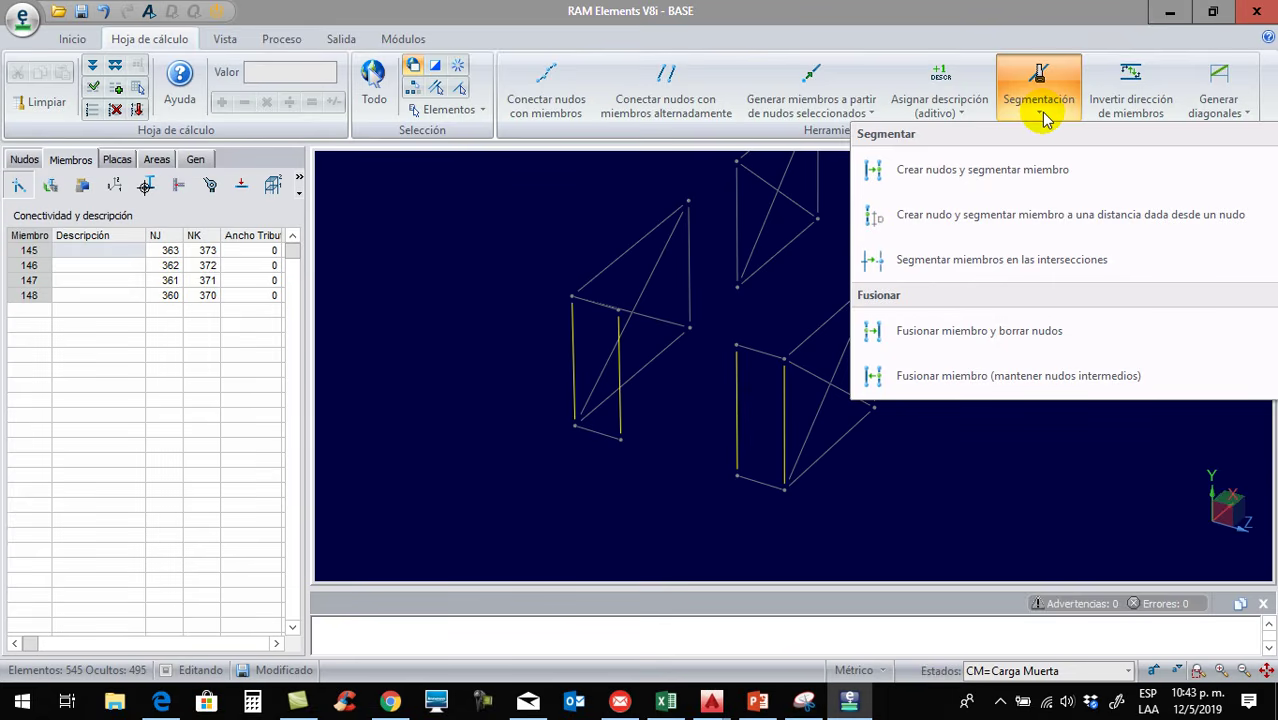
left_click(1013, 171)
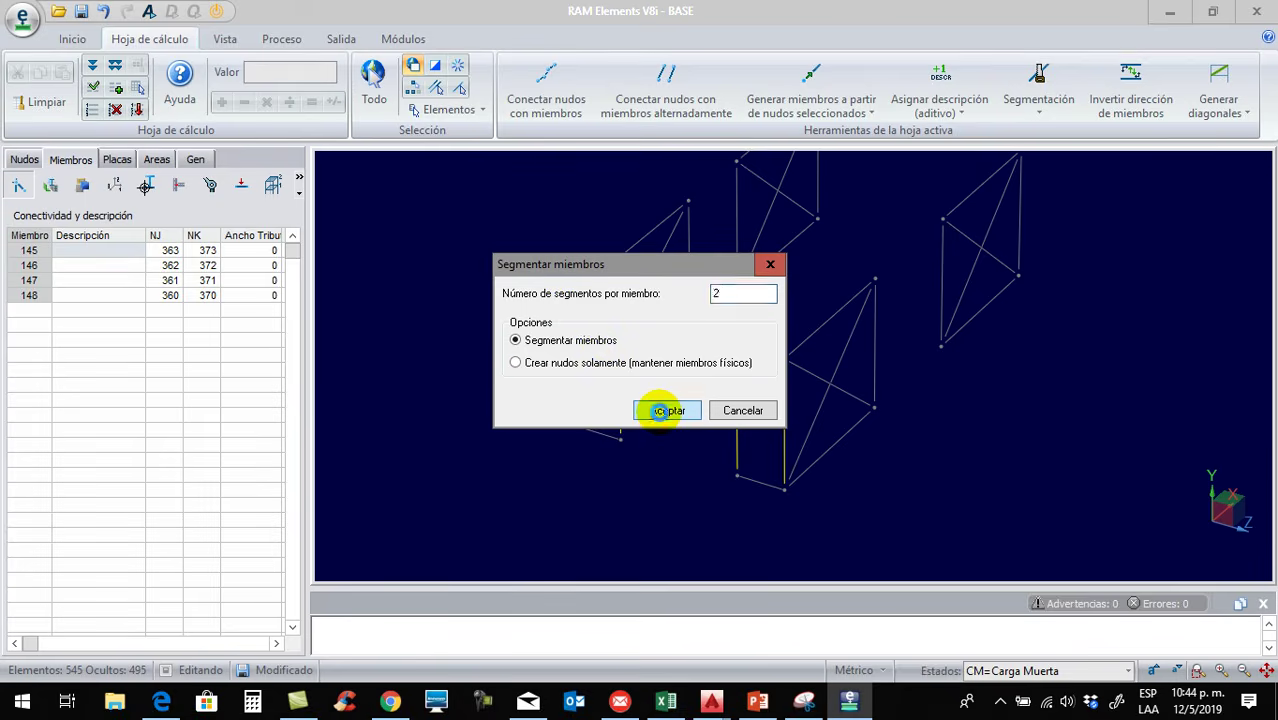
left_click(664, 413)
Connect the mid-height nodes of each narrow panel along X 0 with a horizontal member
middle_click_drag(636, 485, 699, 466)
left_click_drag(754, 418, 784, 455)
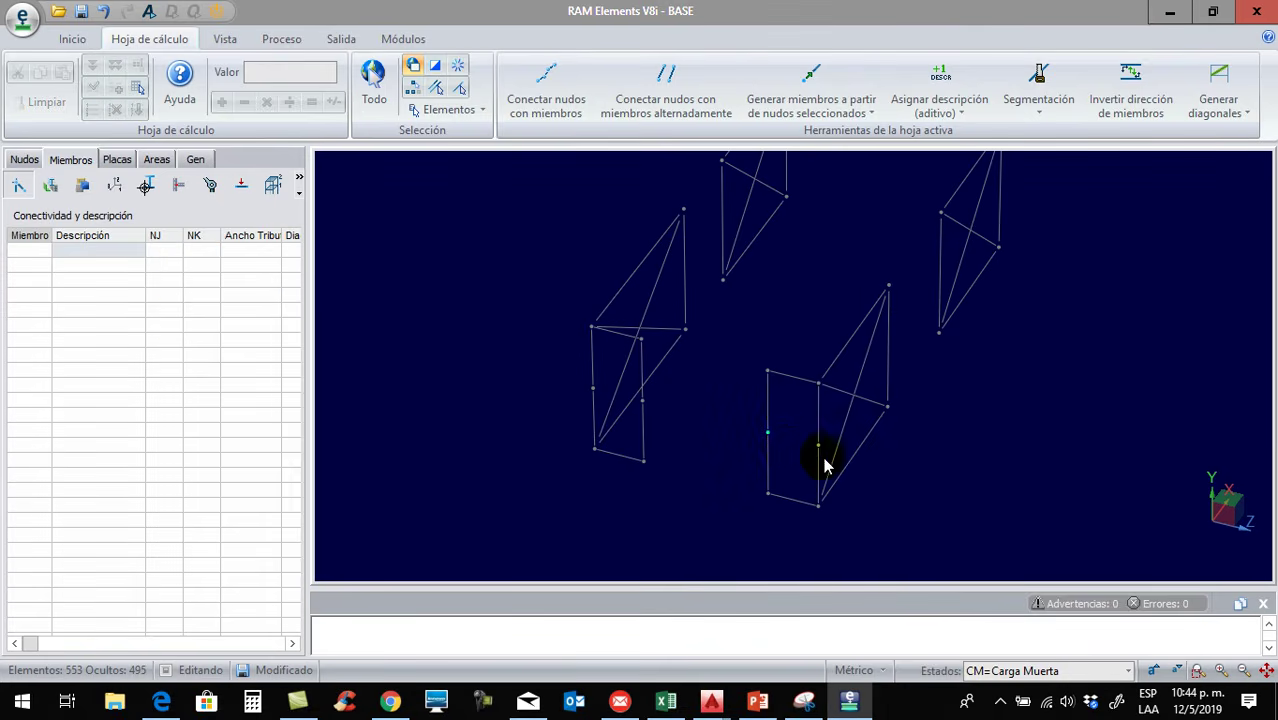
left_click(558, 110)
left_click(622, 416)
left_click(642, 400)
left_click(546, 102)
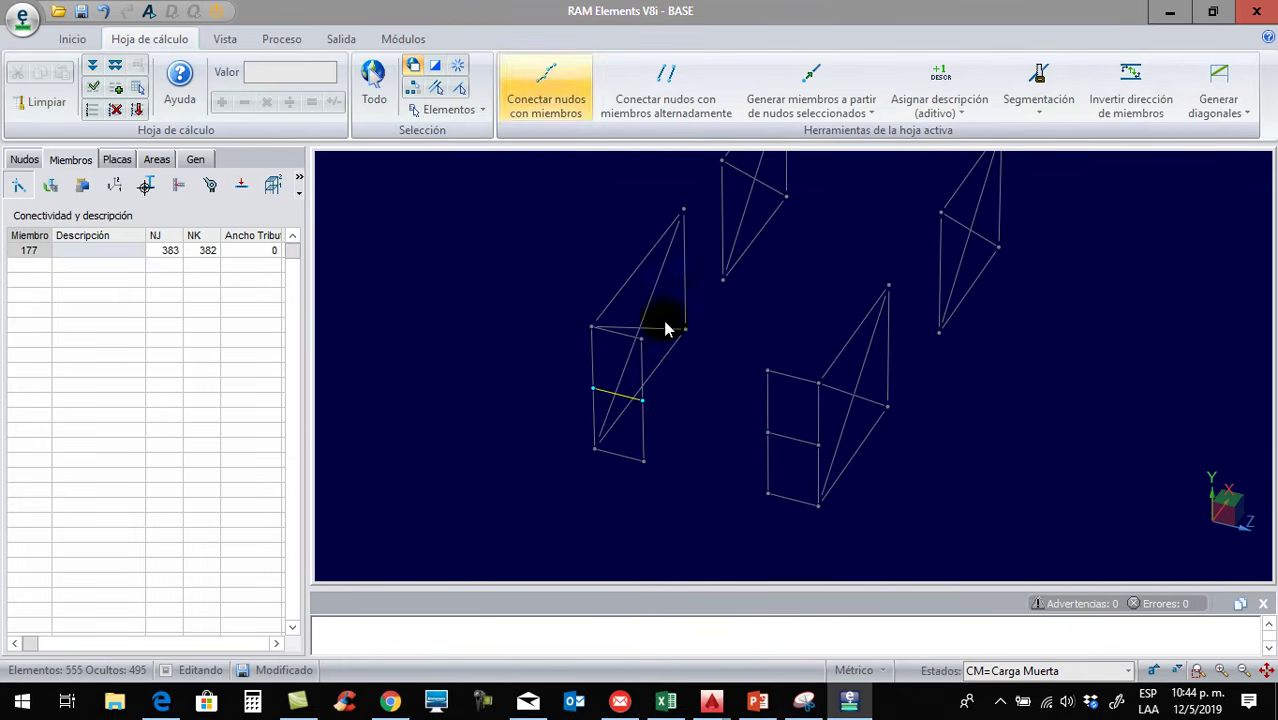
Cross-brace the upper and lower halves of the narrow panel along X 0 between Z 4.28 and Z 5.5 m
left_click(767, 493)
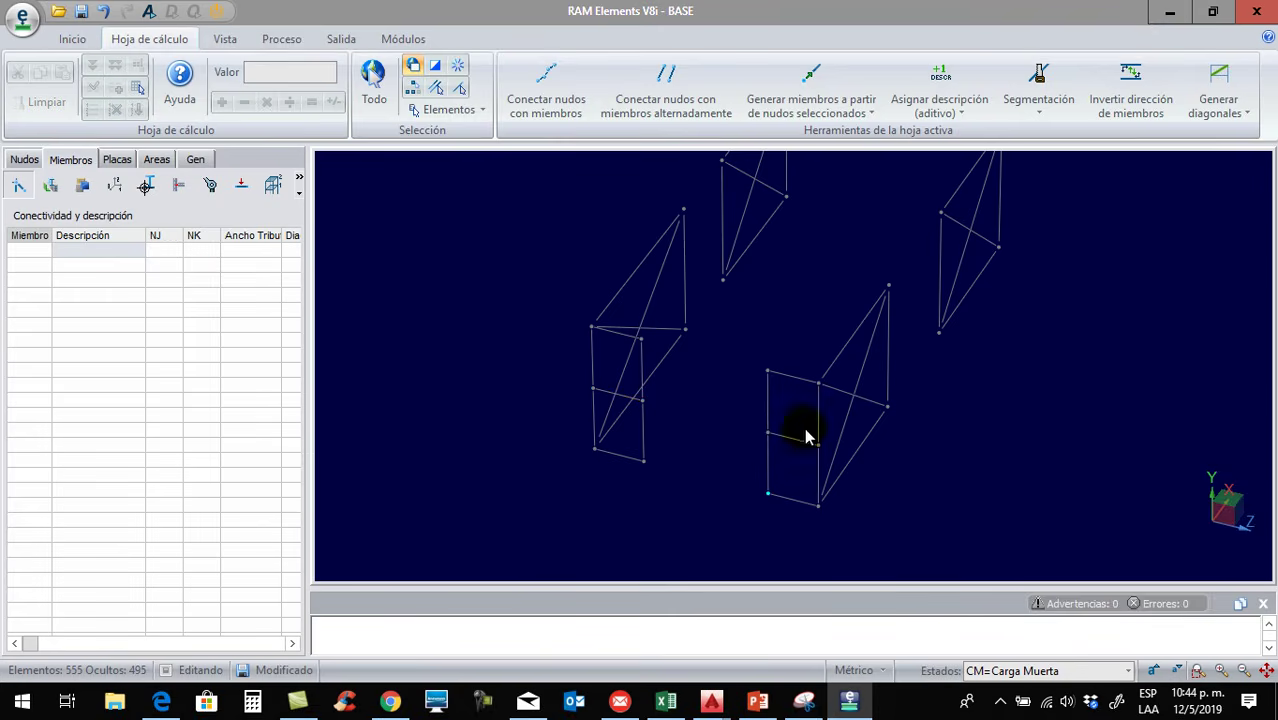
left_click(767, 372)
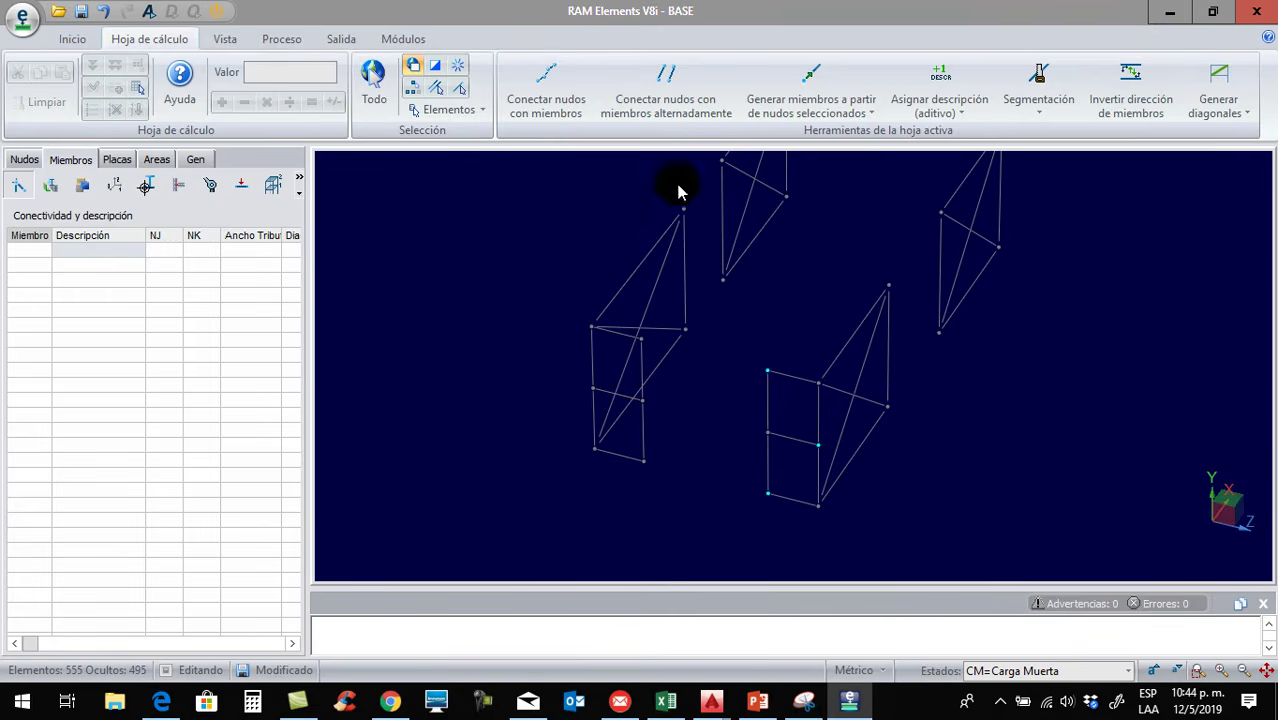
left_click(556, 114)
left_click_drag(797, 497, 836, 525)
left_click_drag(776, 450, 758, 420)
left_click_drag(810, 364, 838, 398)
left_click(556, 112)
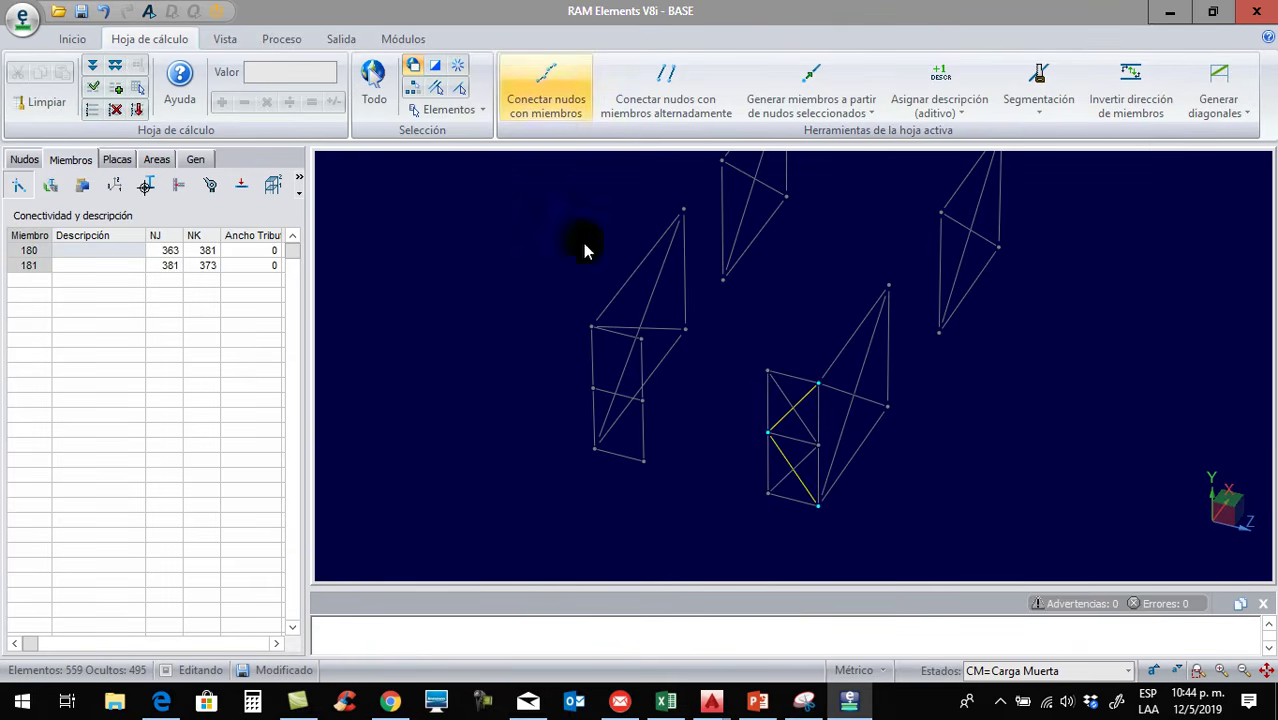
Cross-brace the upper and lower halves of the narrow panel along X 0 between Z 0 and Z 1.22 m
left_click_drag(636, 448, 660, 477)
left_click_drag(600, 402, 600, 403)
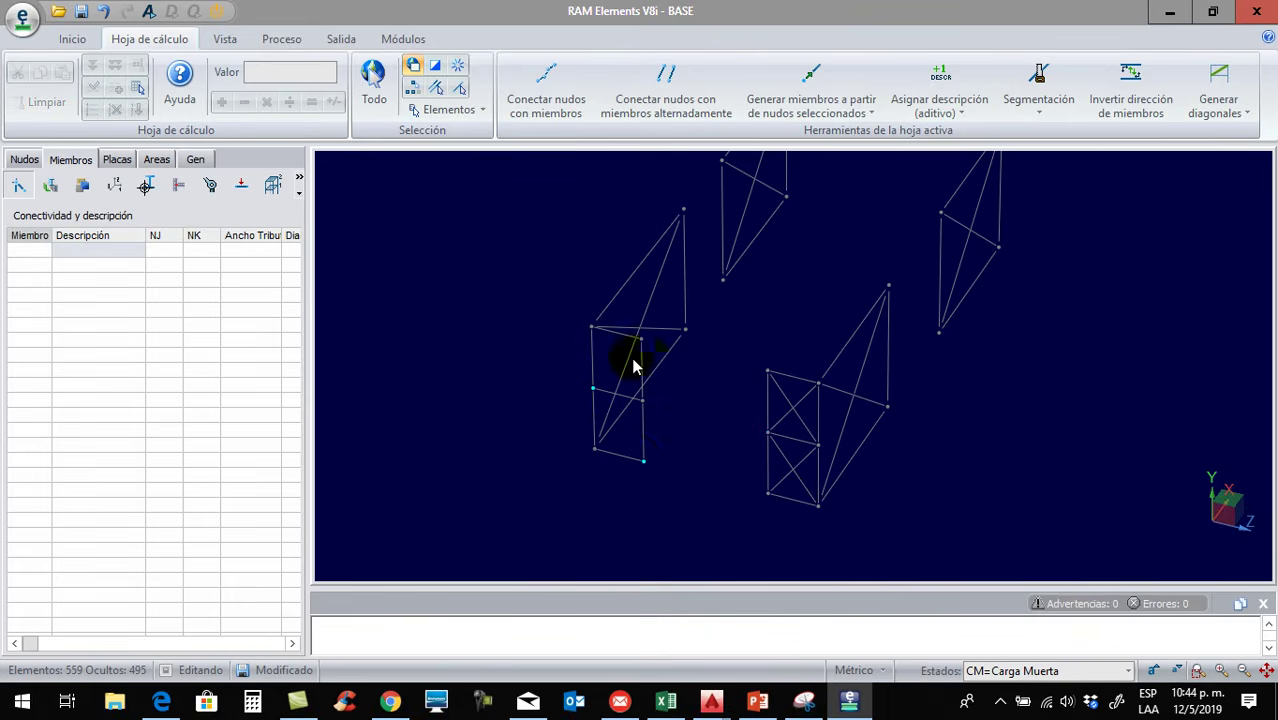
left_click_drag(633, 337, 660, 366)
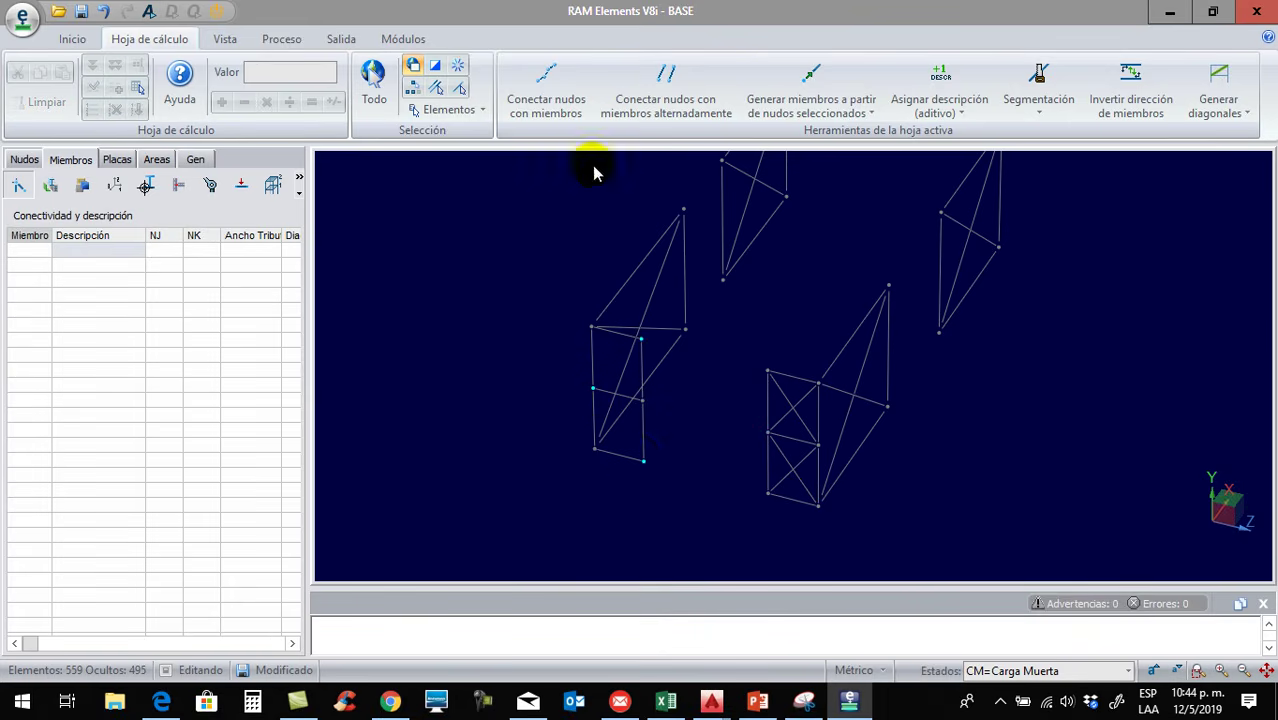
left_click(546, 100)
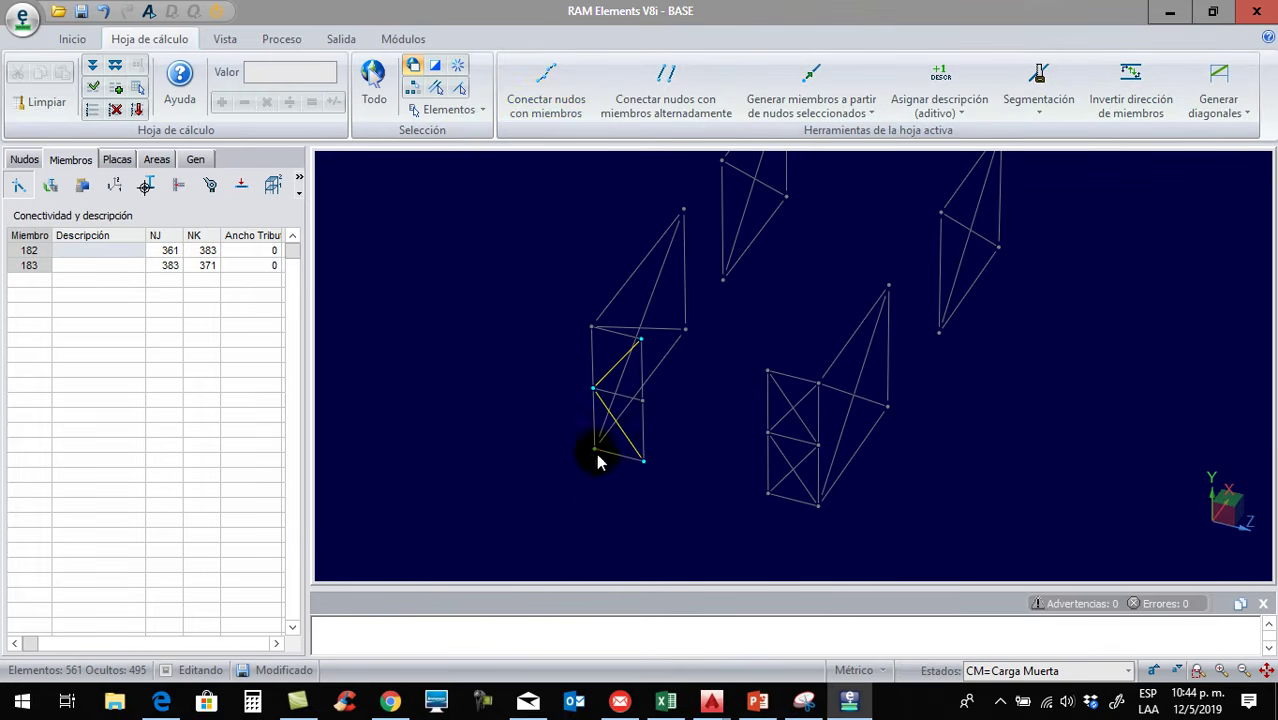
left_click_drag(589, 443, 602, 462)
mouse_move(634, 390)
left_mouse_down()
mouse_move(662, 420)
mouse_move(644, 406)
left_mouse_up()
left_click_drag(576, 316, 605, 350)
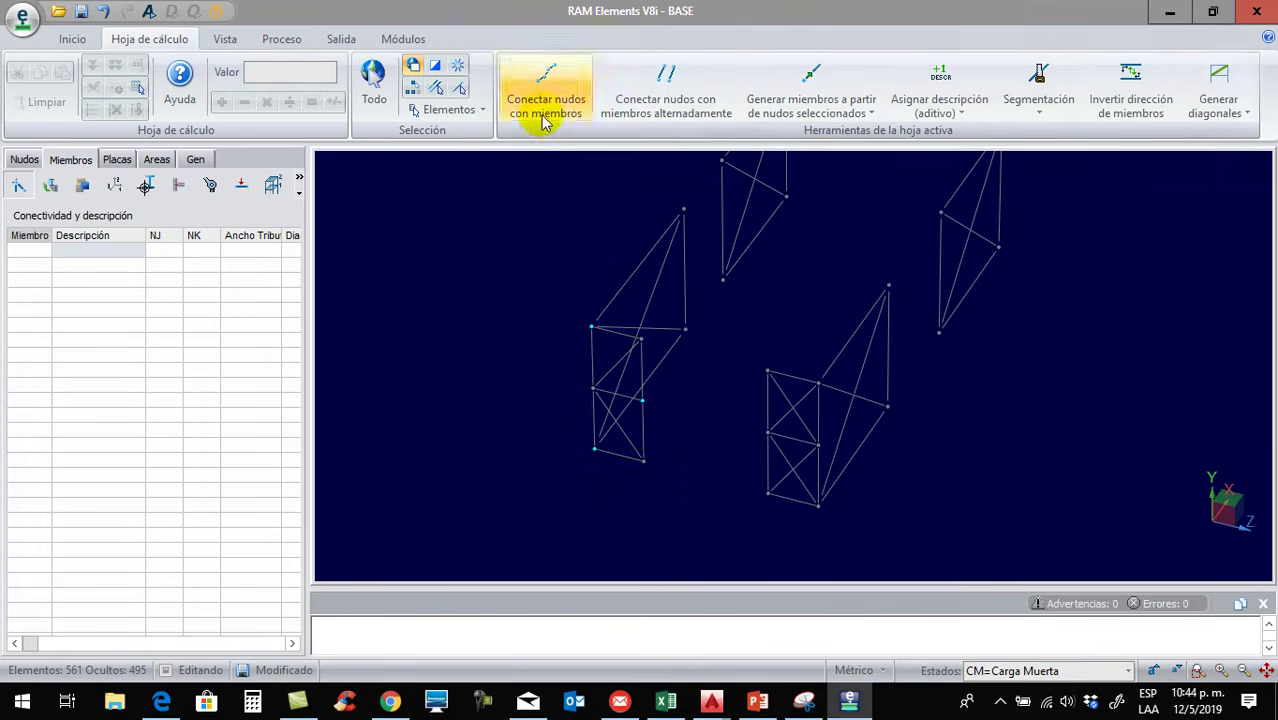
left_click(541, 115)
Examine the crossing diagonals of the wall panels along Z 0 and check the braced model from several angles
middle_click_drag(536, 509, 593, 502)
left_click(727, 506)
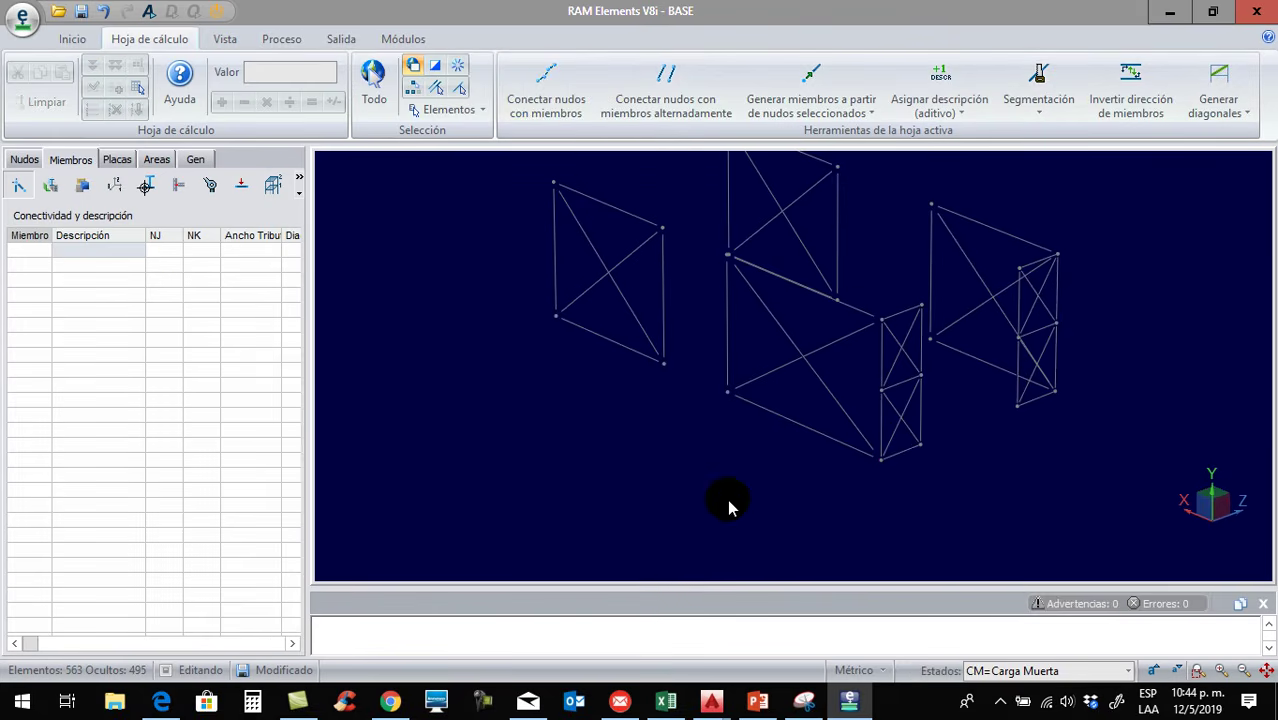
left_click(815, 383)
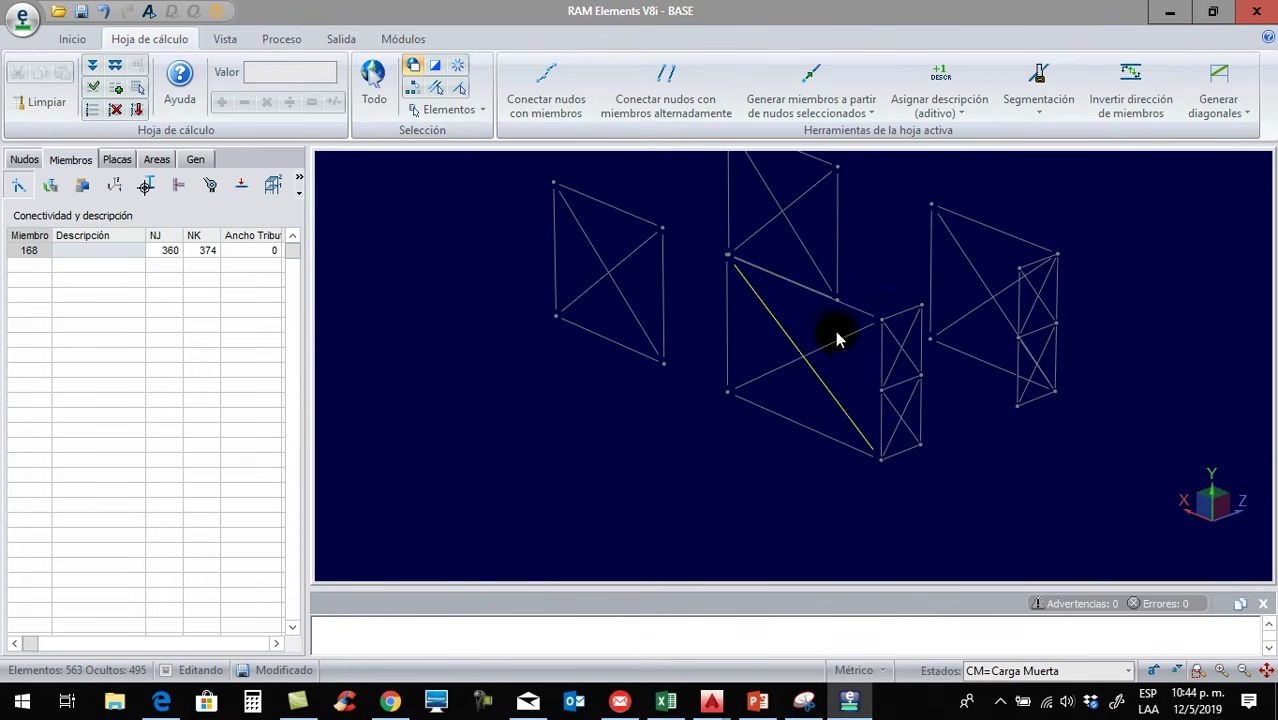
left_click(840, 338)
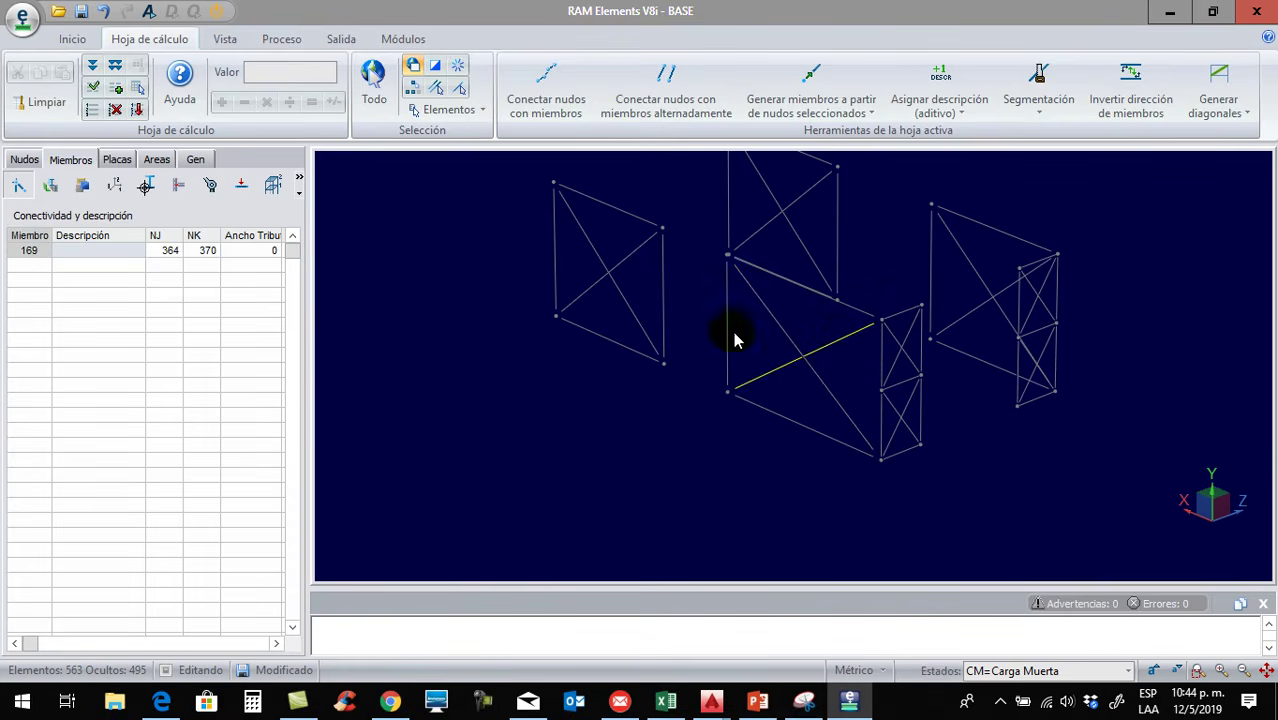
left_click(640, 324)
left_click(630, 253)
middle_click_drag(628, 374, 725, 405)
middle_click_drag(908, 442, 846, 478)
key("Escape")
scroll(845, 476, "up", 1)
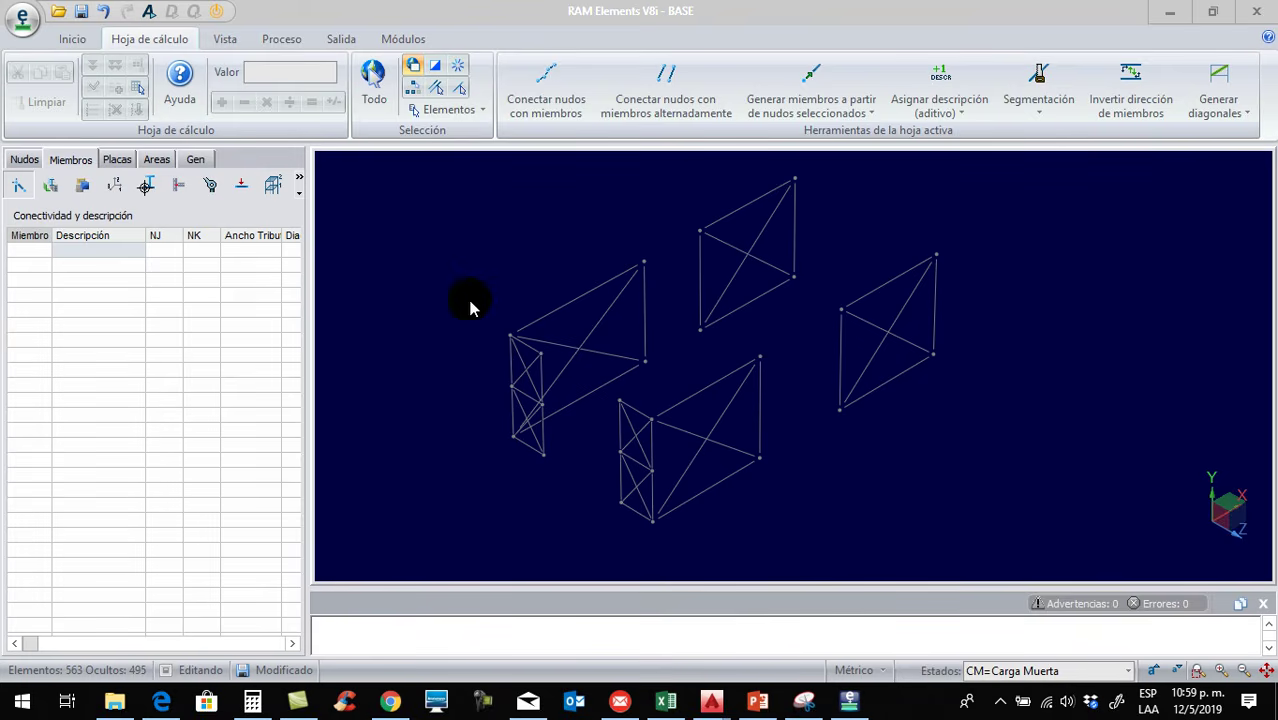
Assign pinned (Articulado) supports to all base-level nodes at Y 0
middle_click_drag(433, 313, 418, 279)
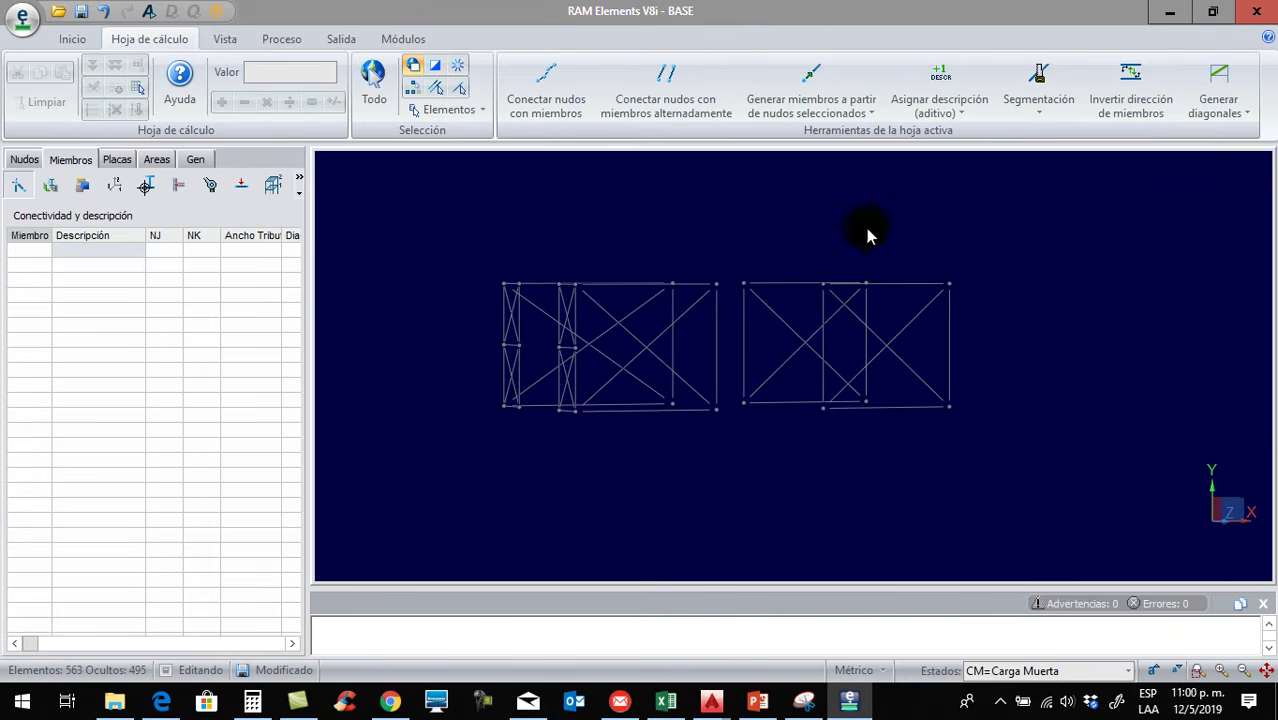
left_click_drag(465, 399, 999, 461)
middle_click_drag(676, 474, 758, 450)
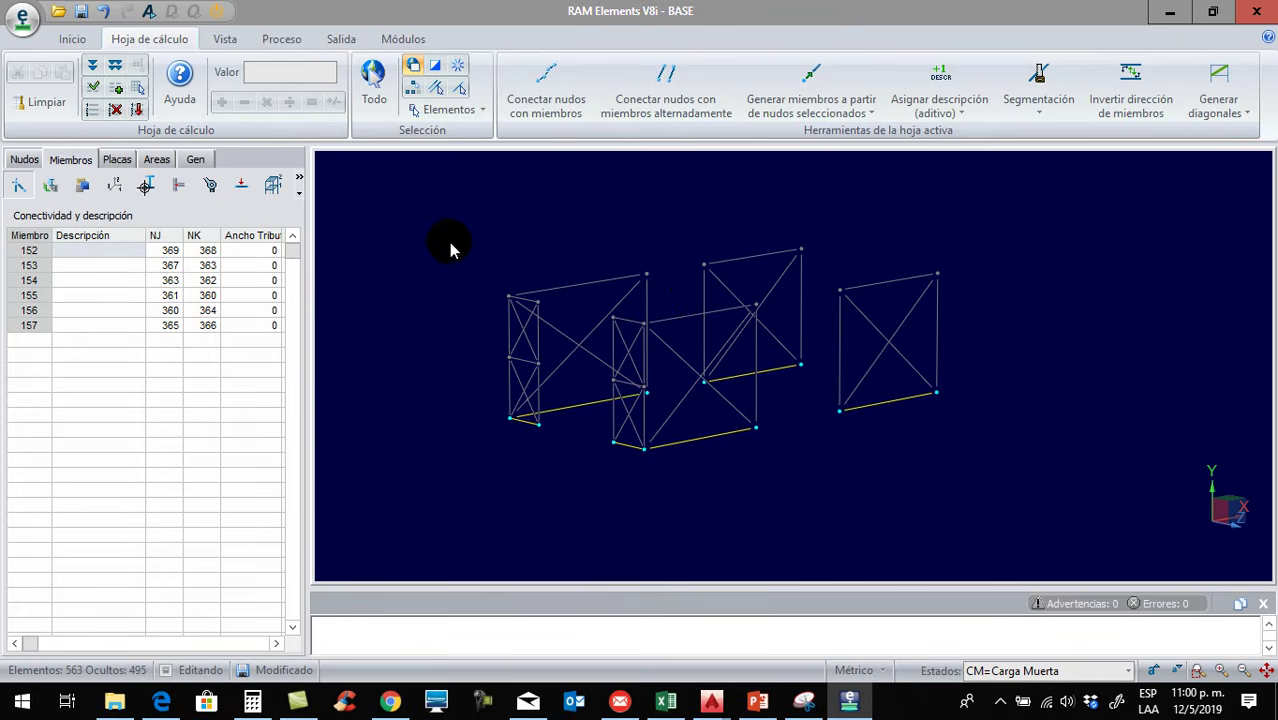
middle_click_drag(451, 246, 436, 235)
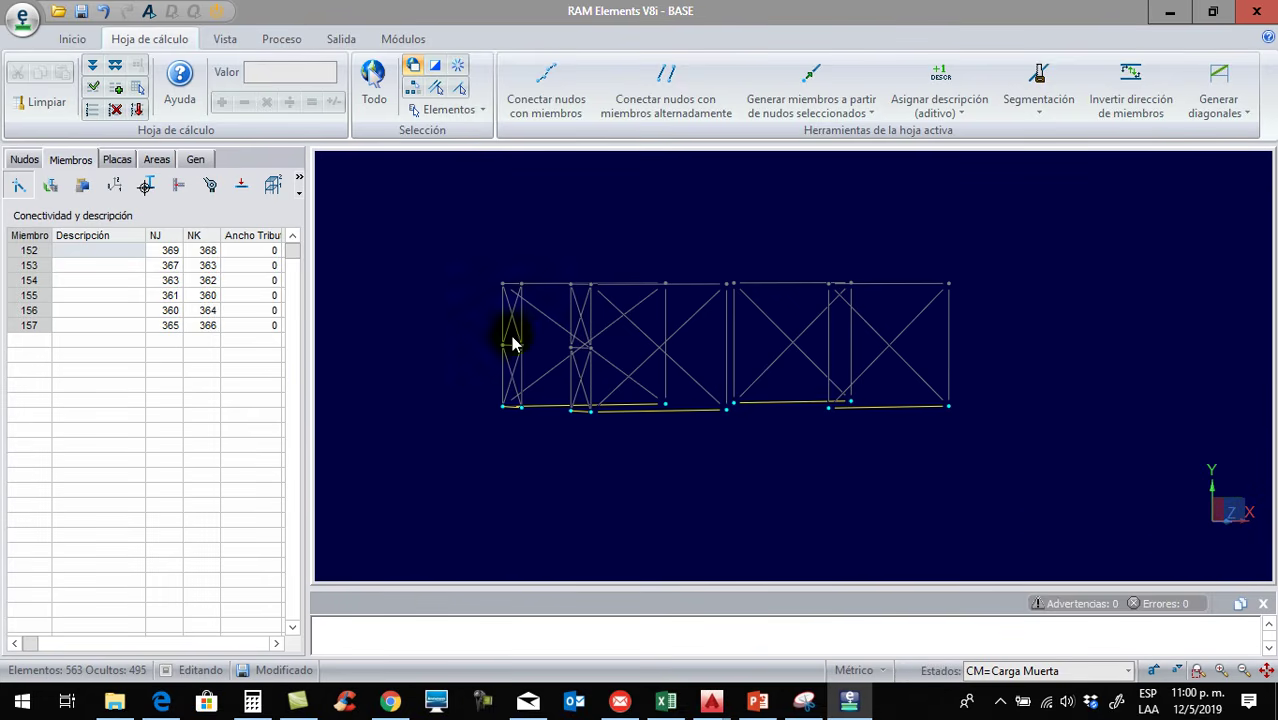
left_click(24, 160)
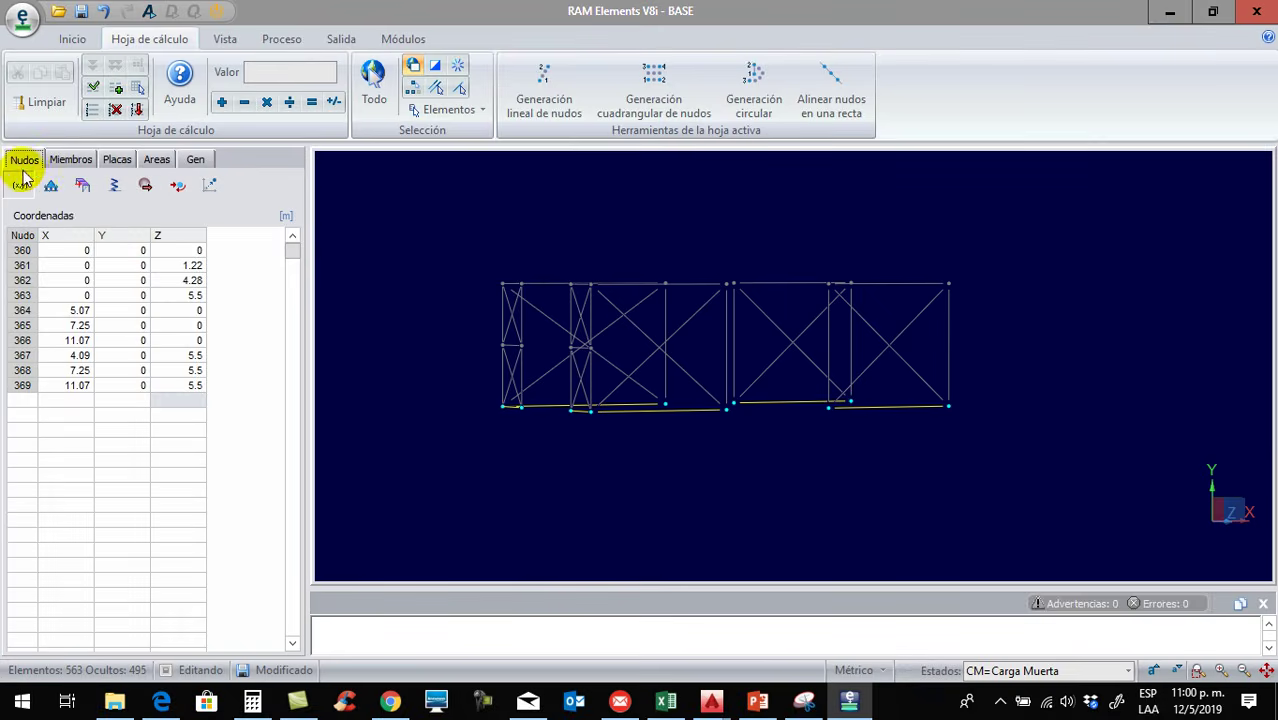
left_click(50, 187)
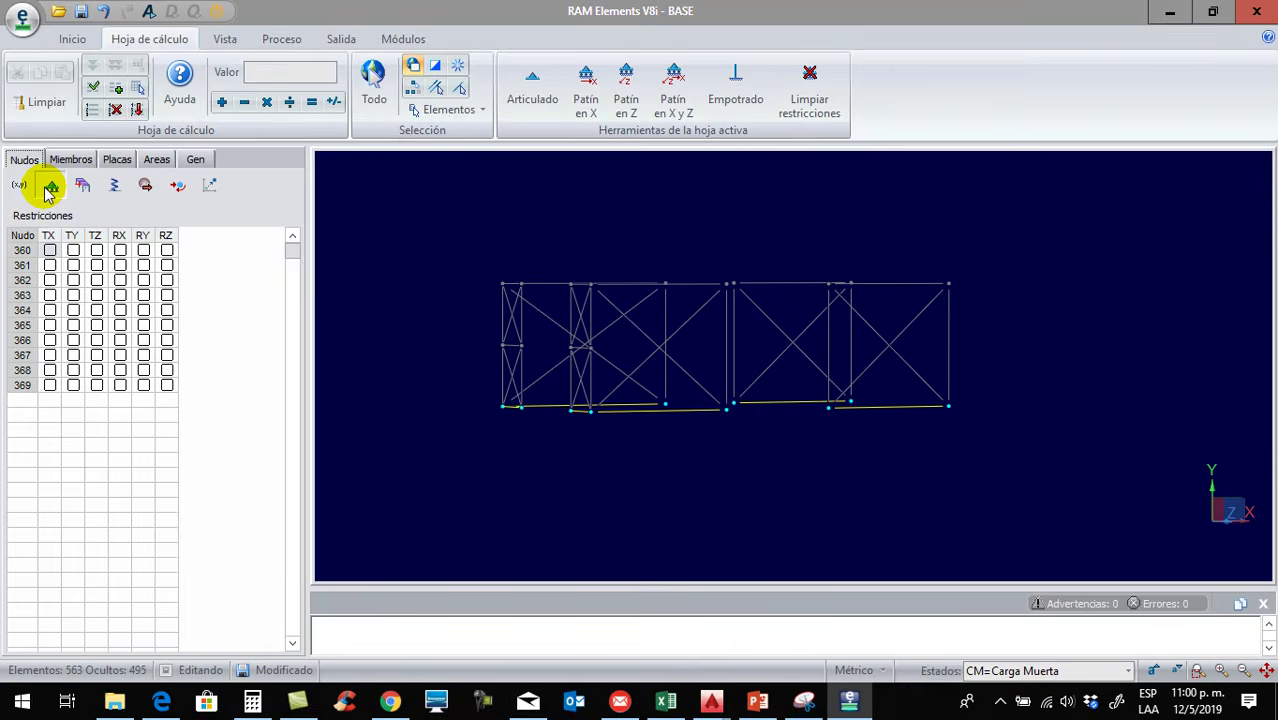
left_click(531, 97)
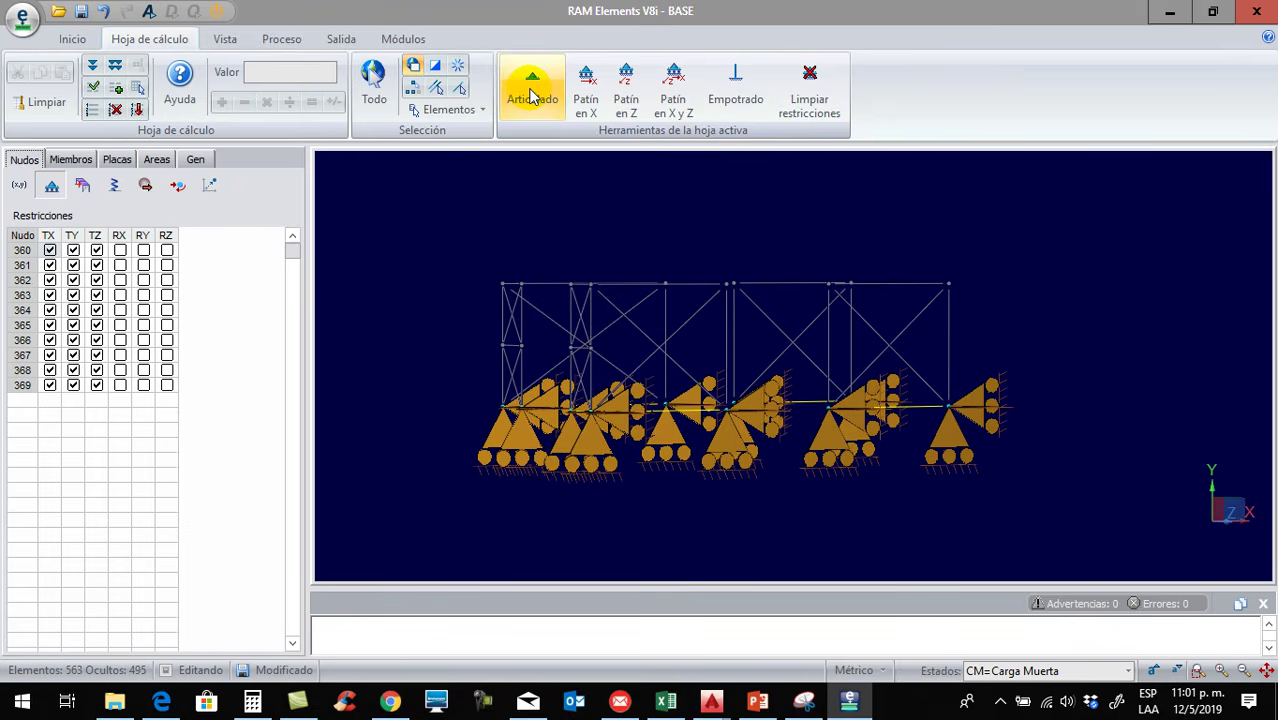
Turn off the display of the node support symbols and clear the selection
middle_click_drag(428, 400, 460, 416)
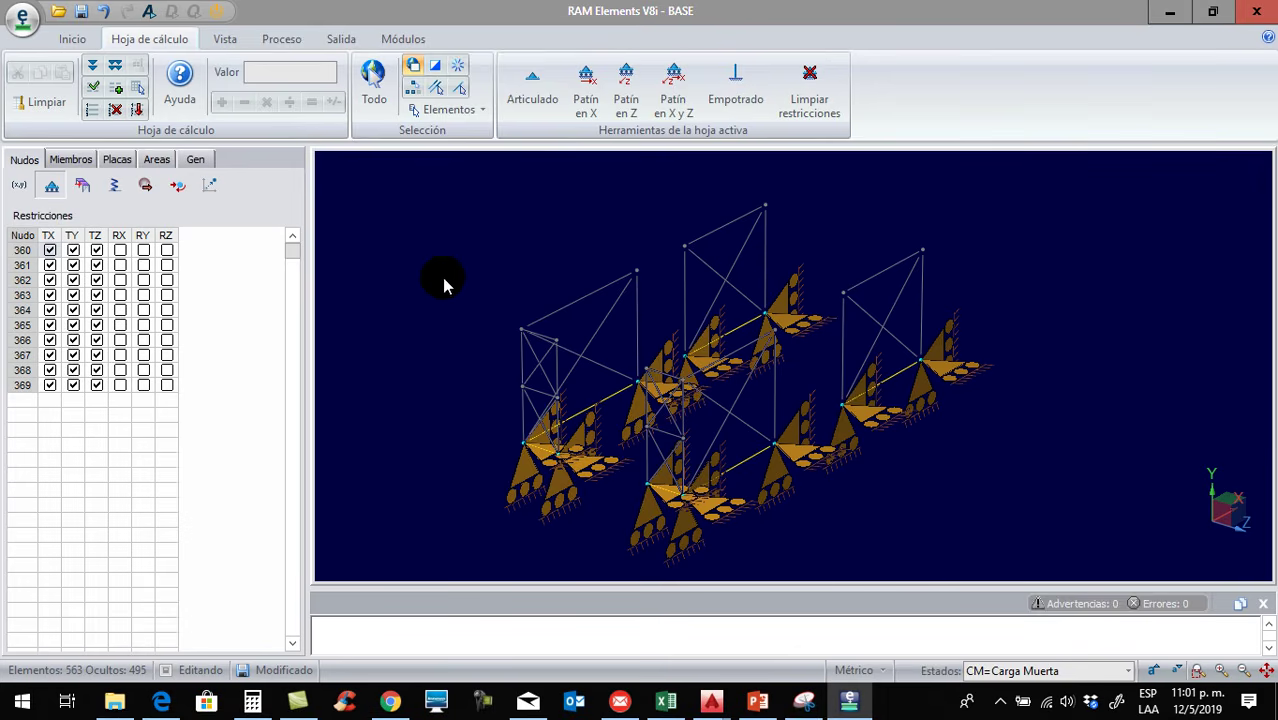
left_click(452, 319)
middle_click_drag(471, 405, 464, 390)
left_click_drag(464, 390, 519, 449)
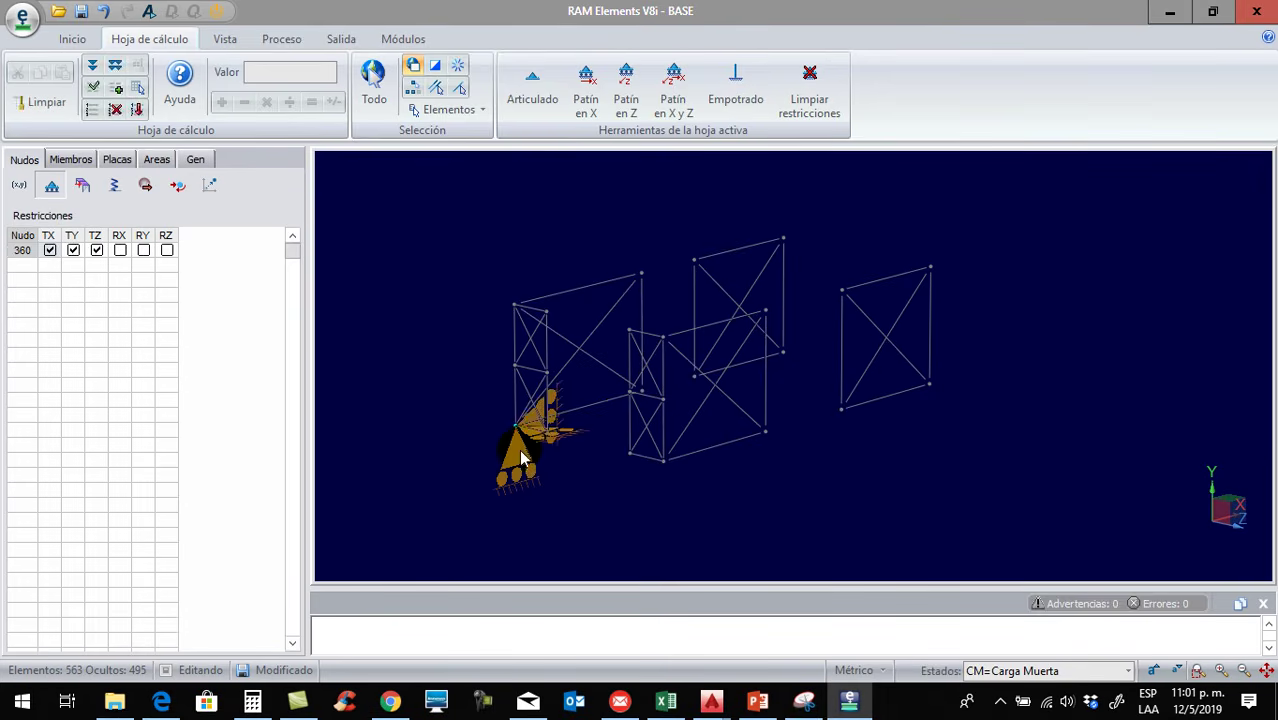
left_click(226, 40)
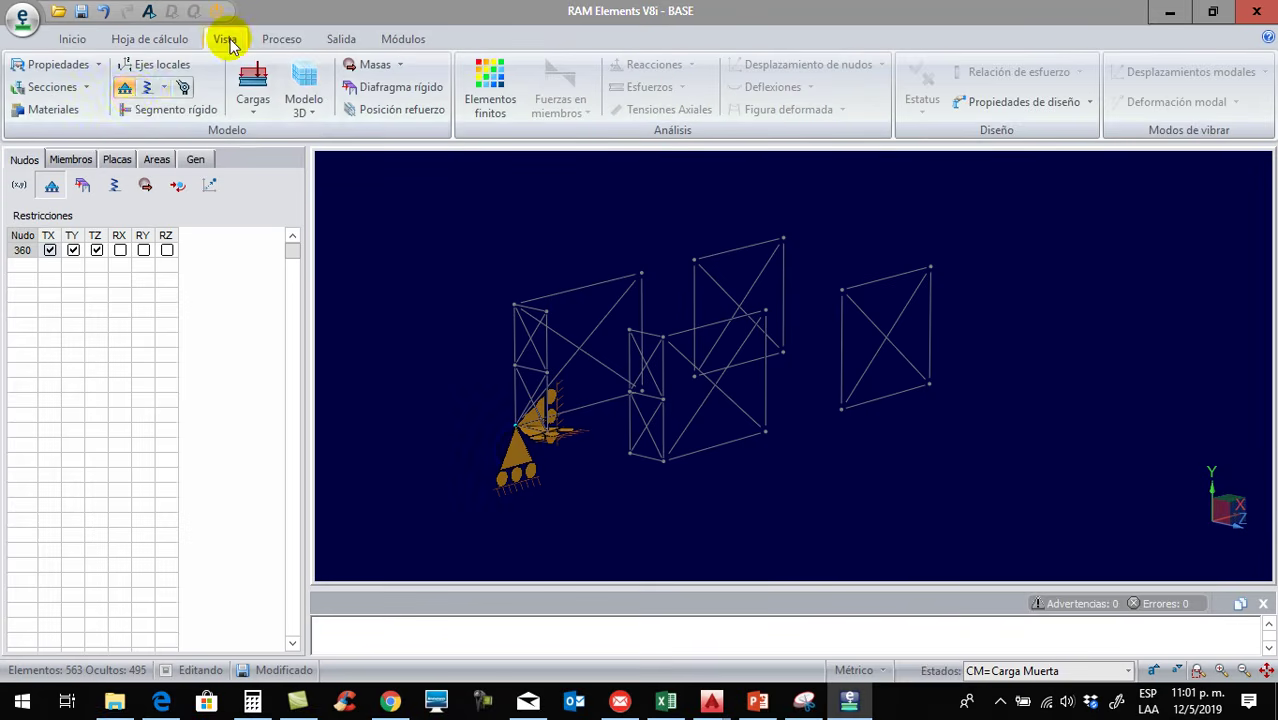
left_click(126, 90)
left_click(126, 90)
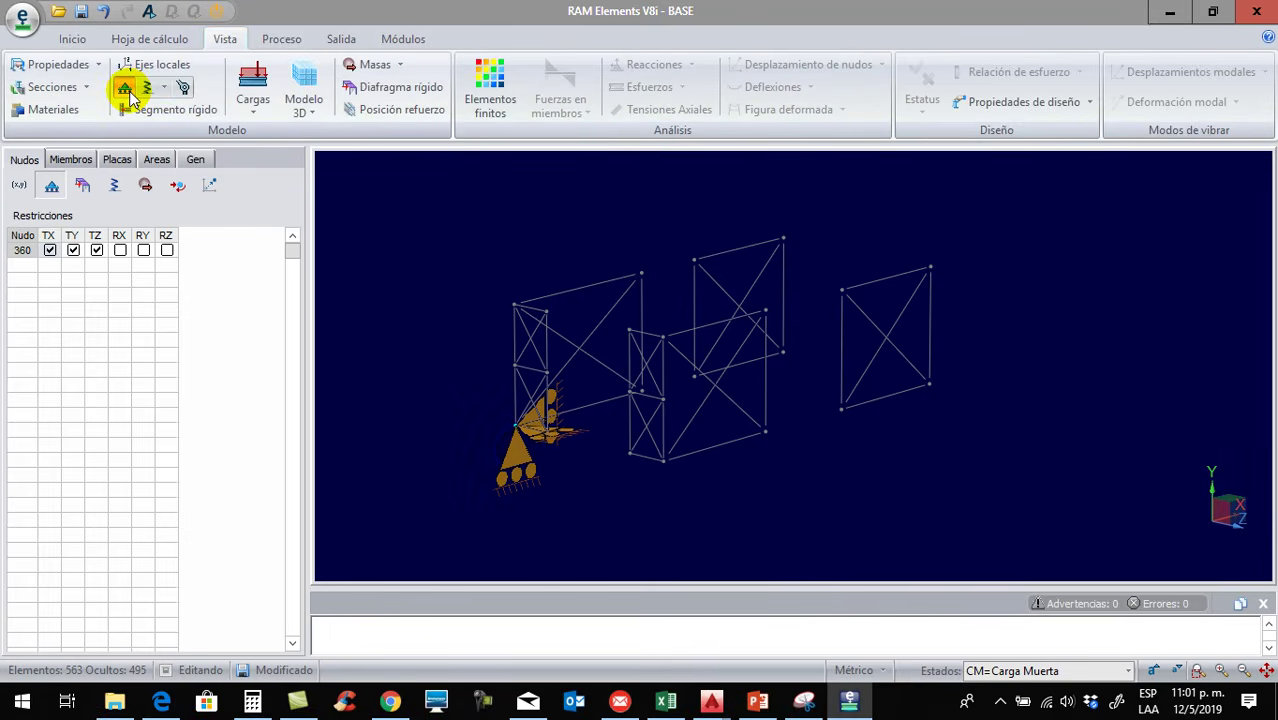
left_click_drag(450, 364, 830, 499)
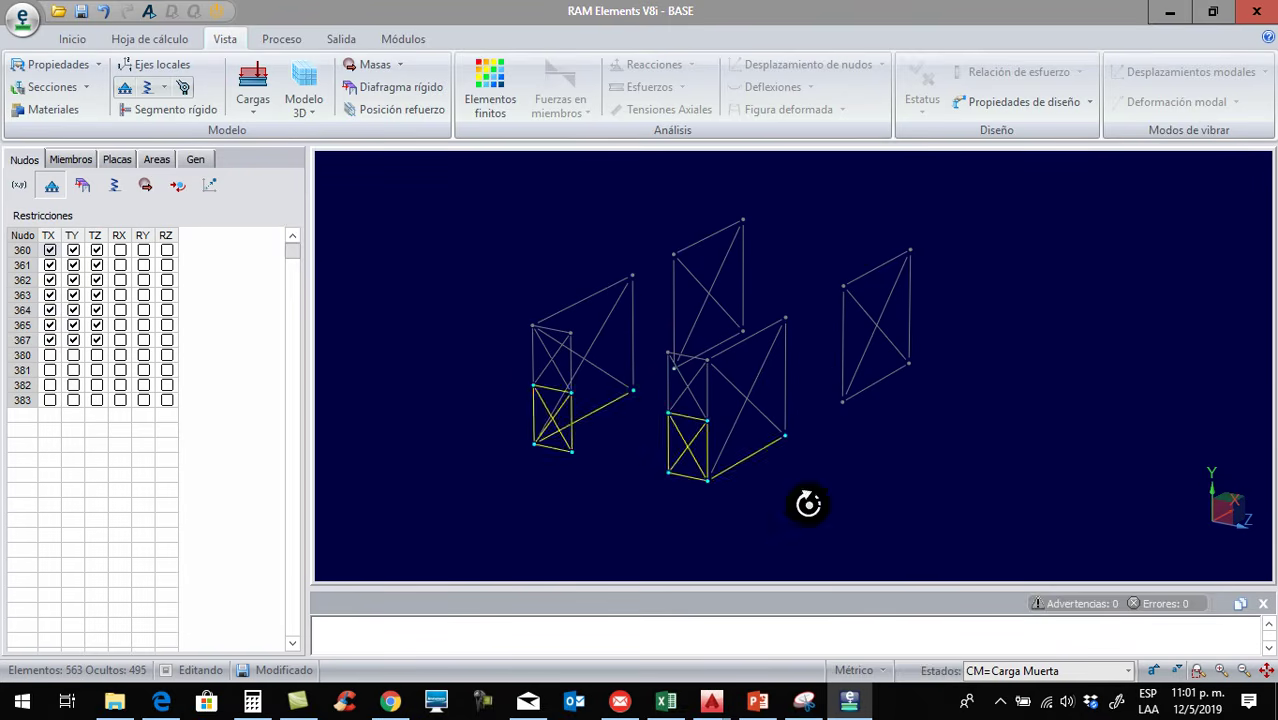
left_click(709, 504)
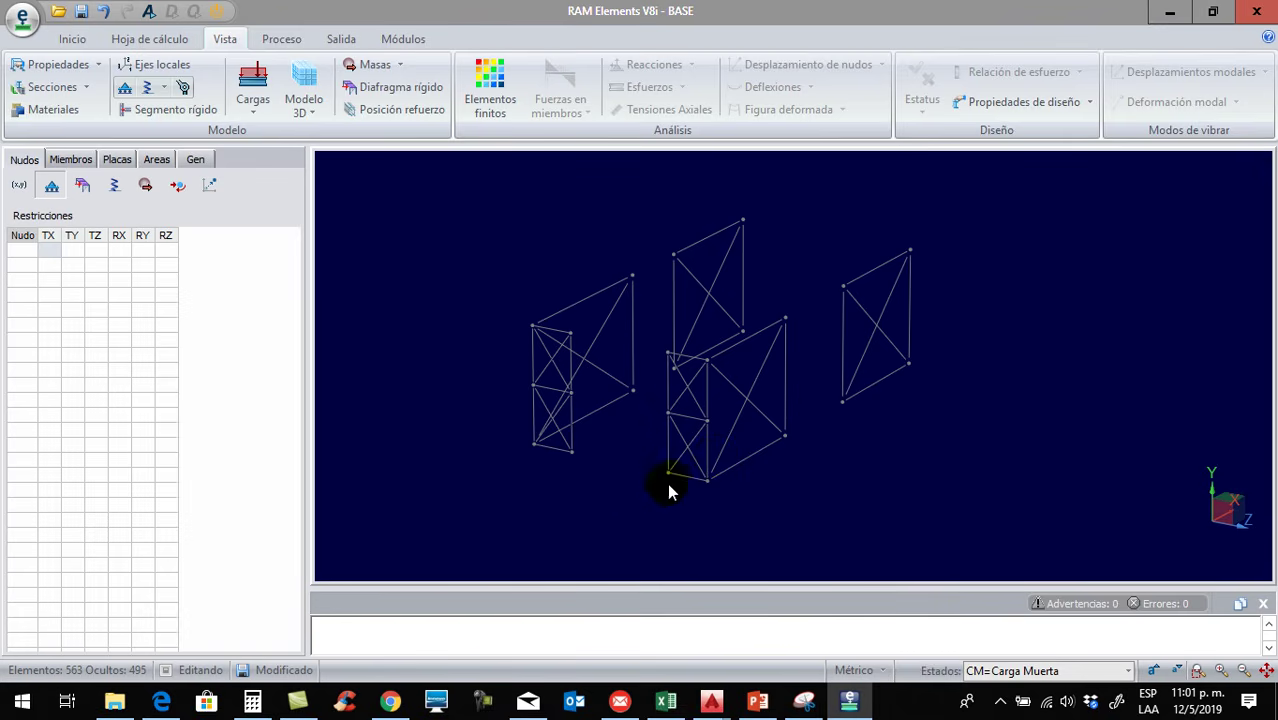
key("ctrl+2")
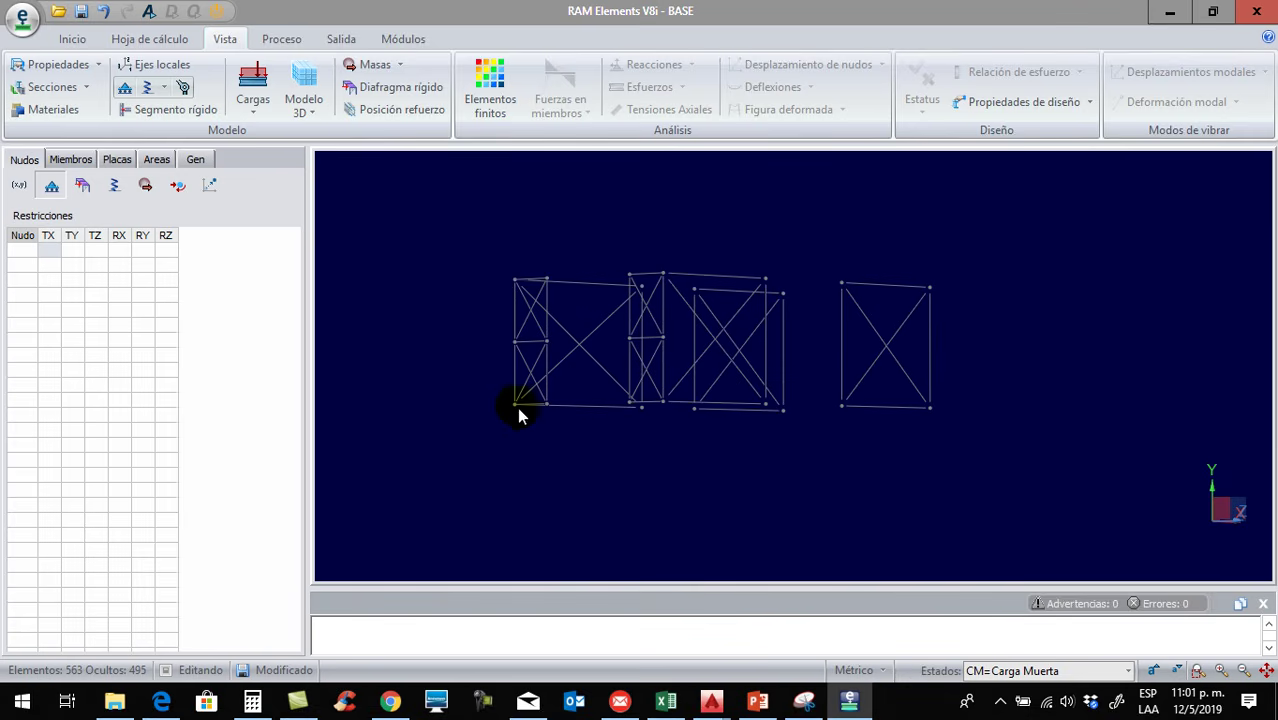
key("Left")
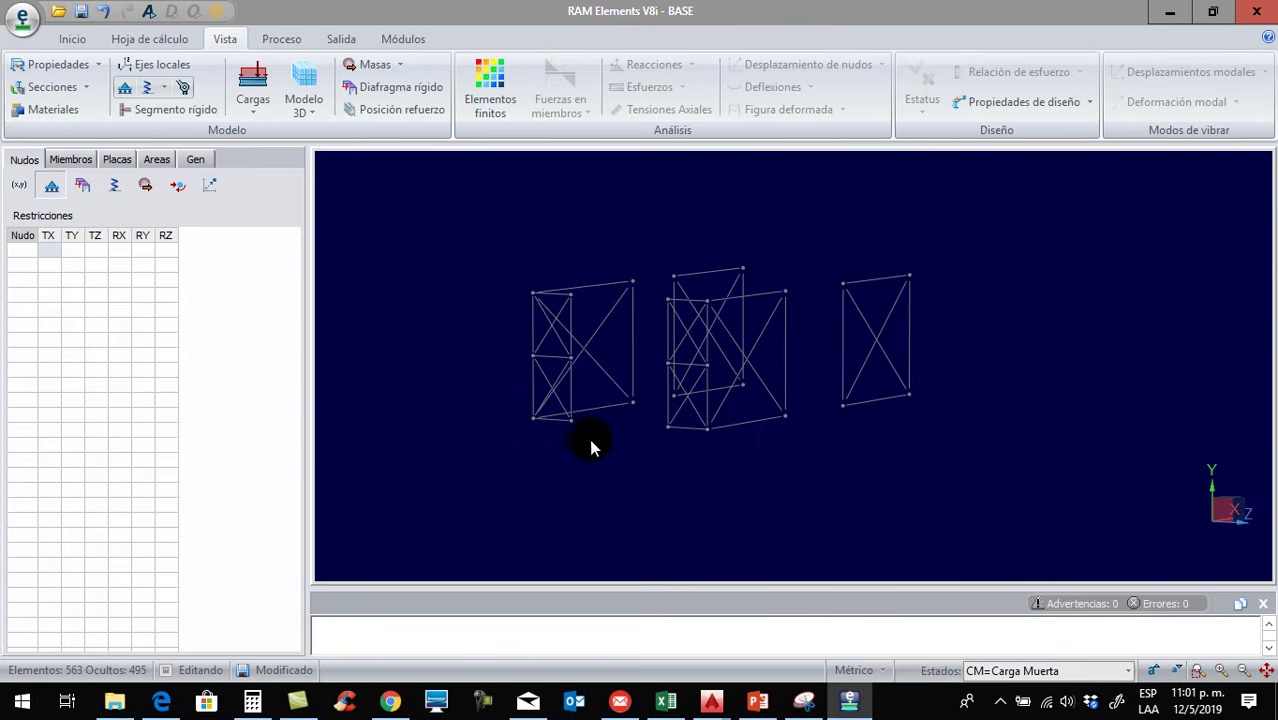
middle_click_drag(587, 446, 579, 437)
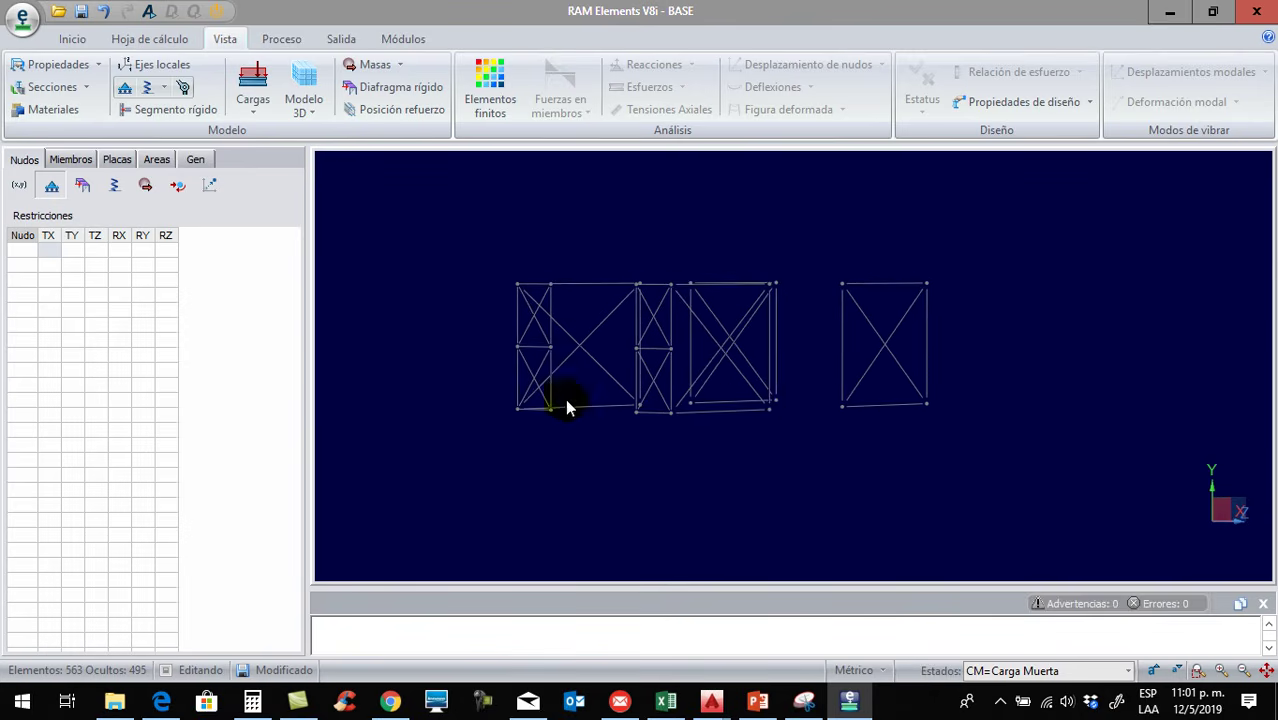
left_click_drag(491, 262, 958, 288)
middle_click_drag(830, 428, 790, 370)
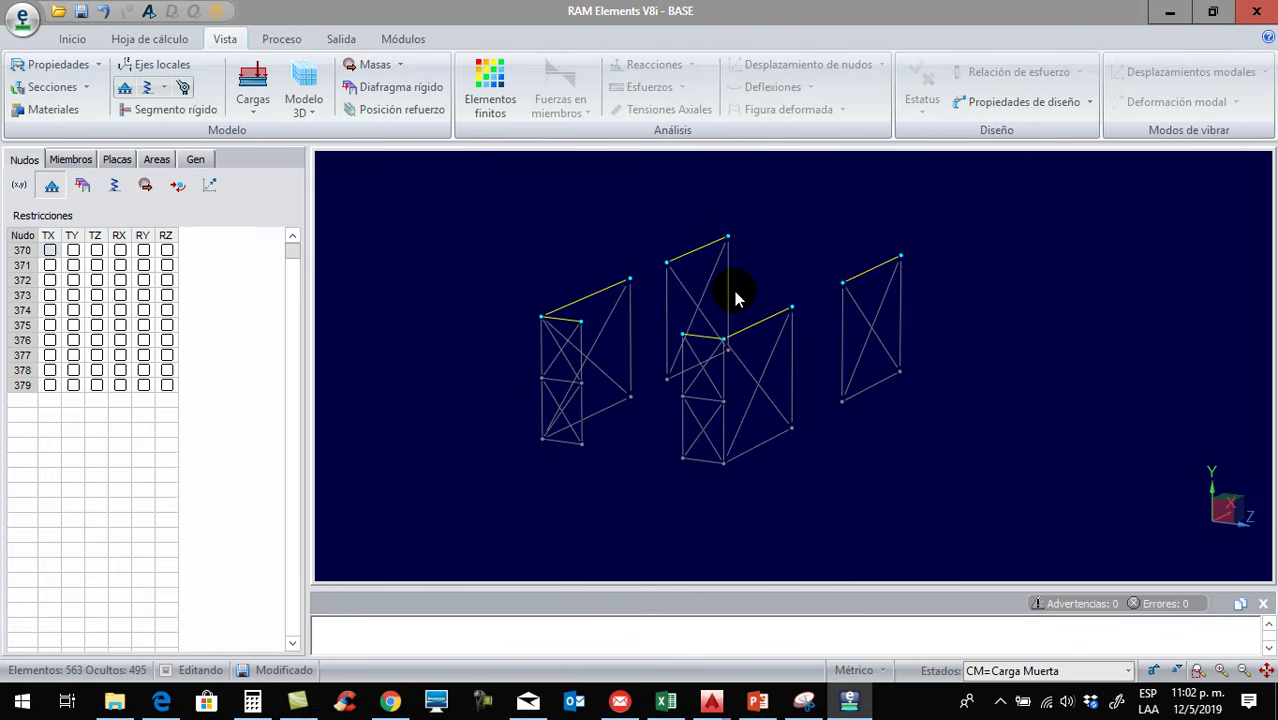
middle_click_drag(743, 288, 756, 236)
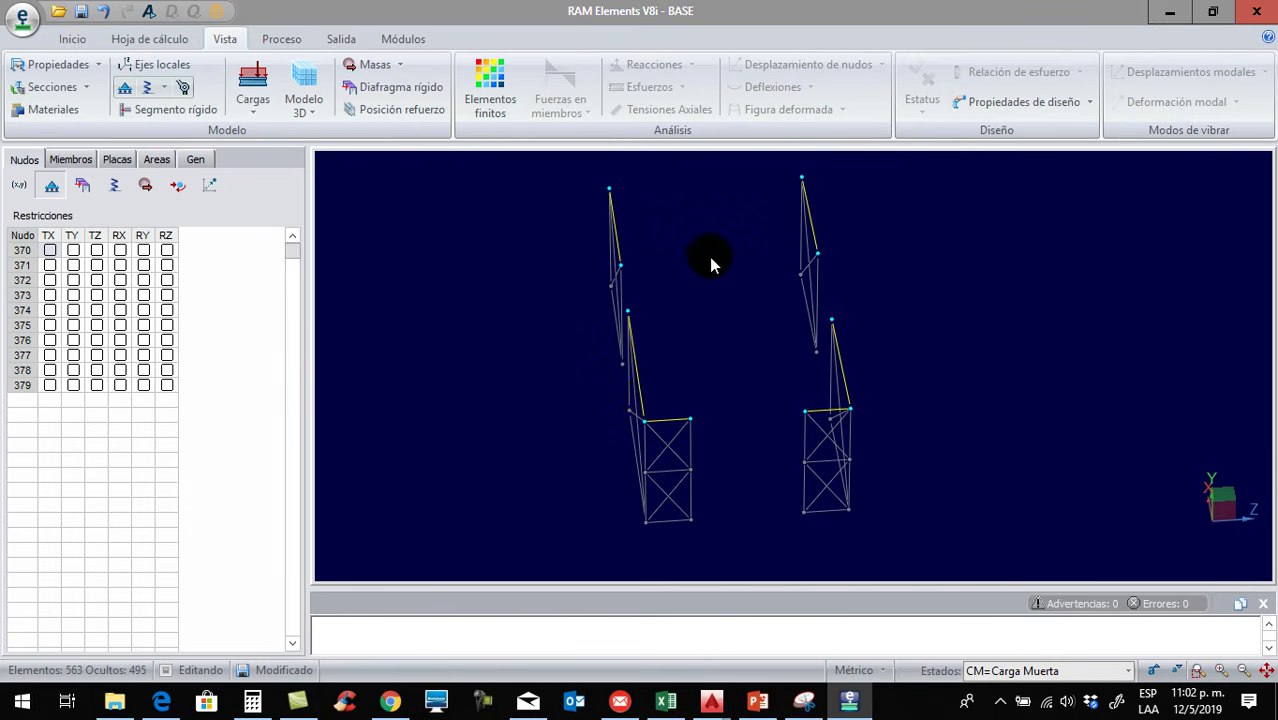
left_click(440, 352)
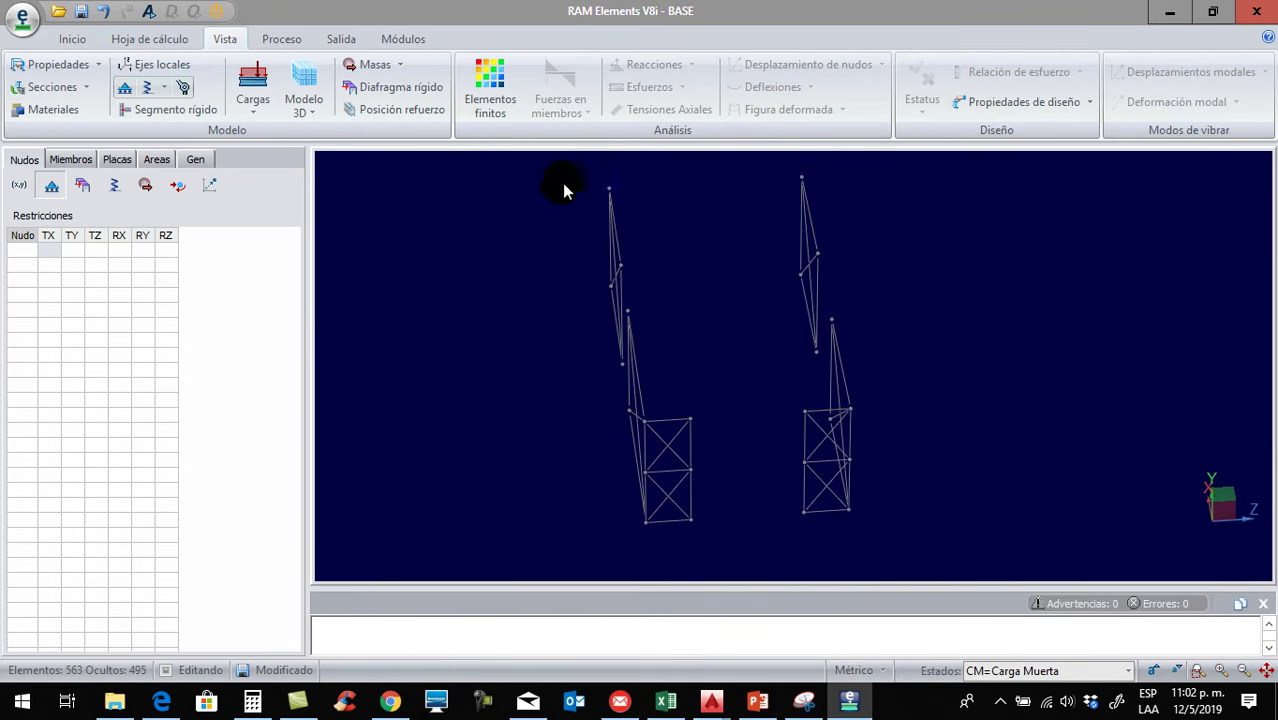
middle_click_drag(512, 334, 508, 331)
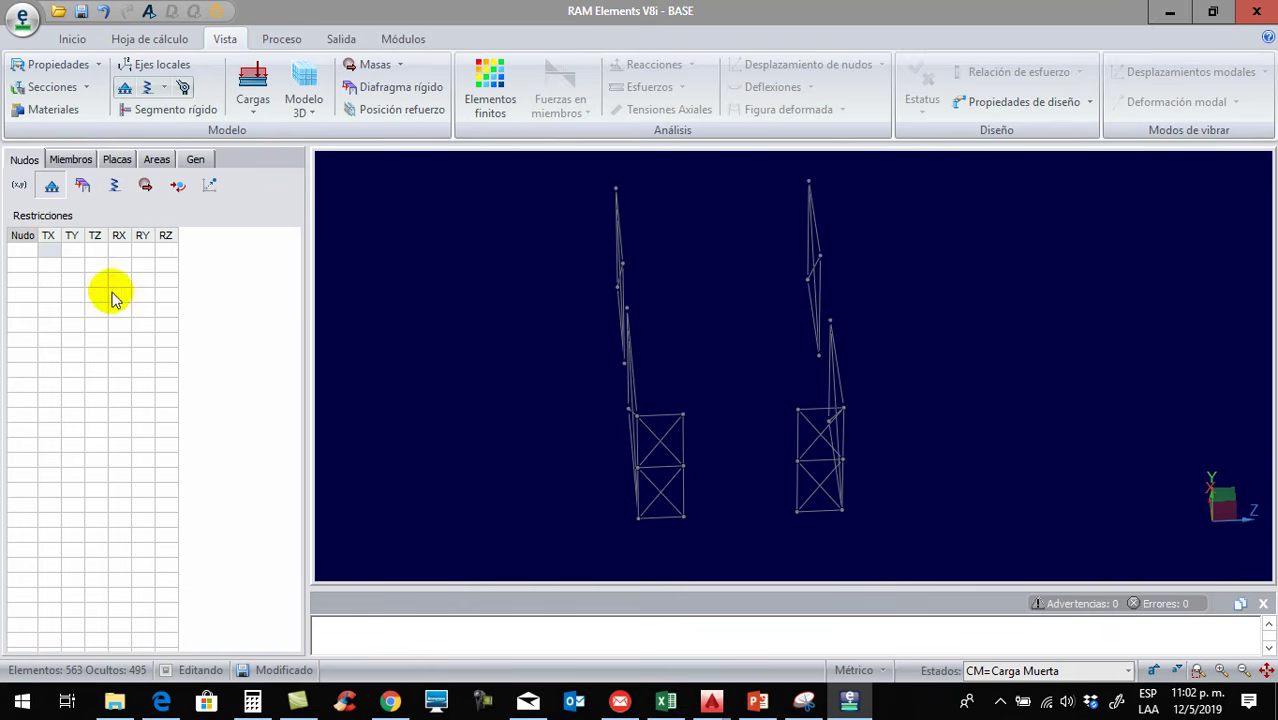
List the coordinates of all upper-level nodes and add a central node at X 5.53, Y 3.4, Z 2.75 m
left_click(19, 187)
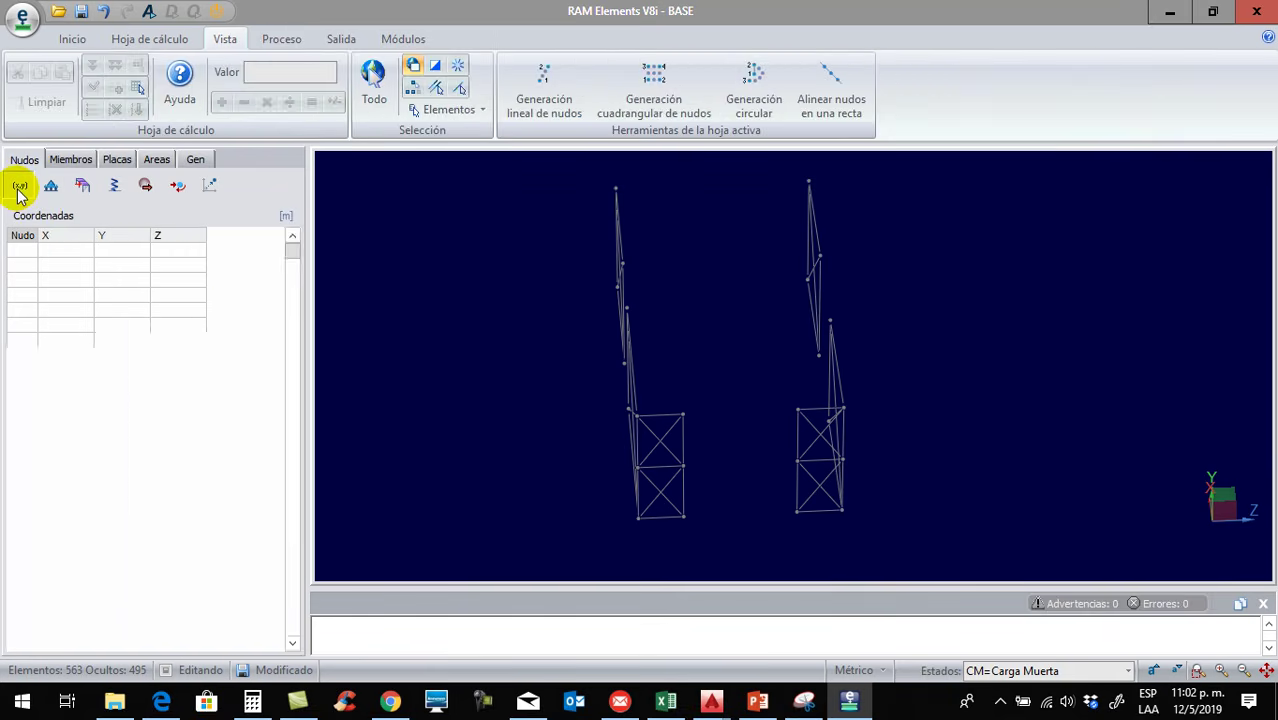
middle_click_drag(521, 260, 558, 230)
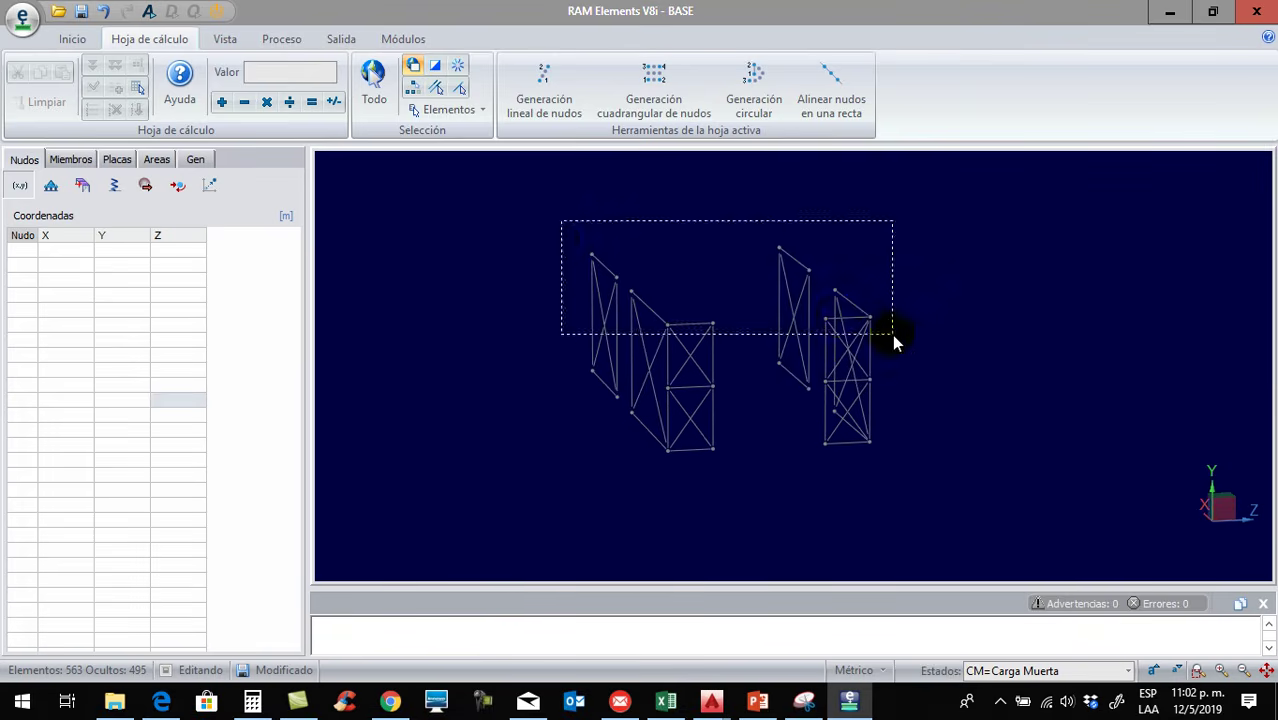
left_click_drag(560, 222, 891, 334)
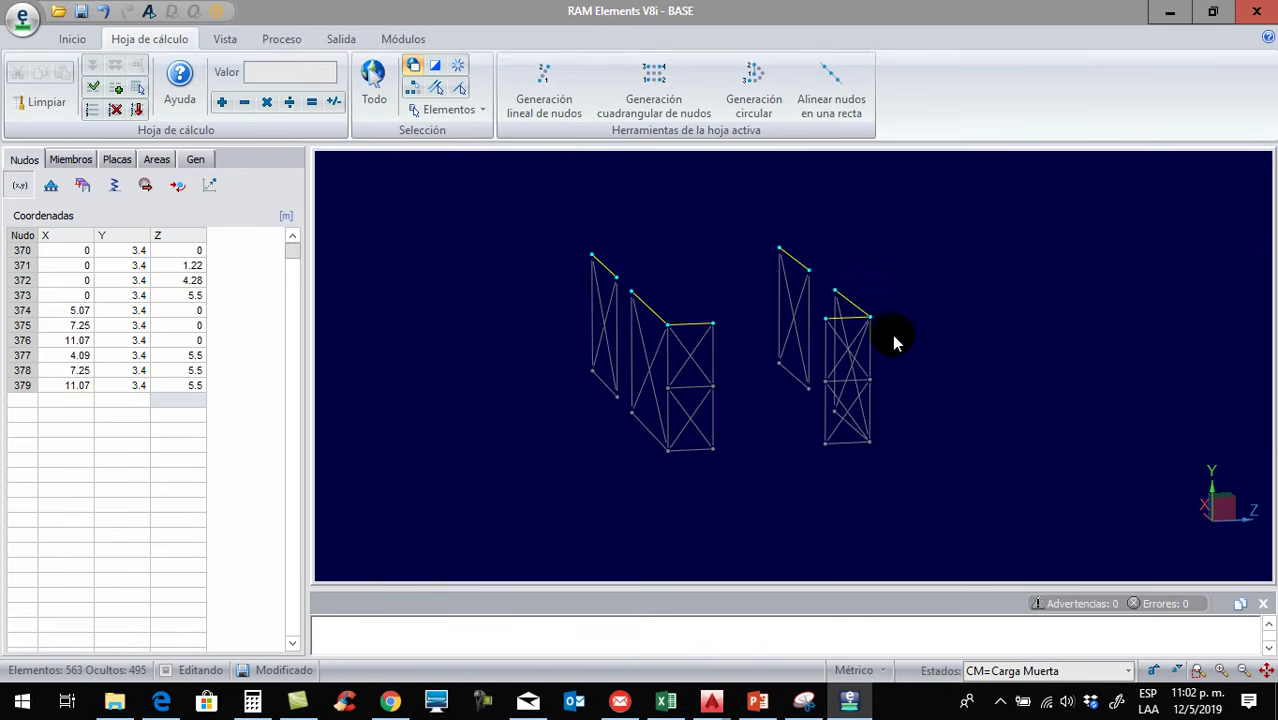
left_click(84, 400)
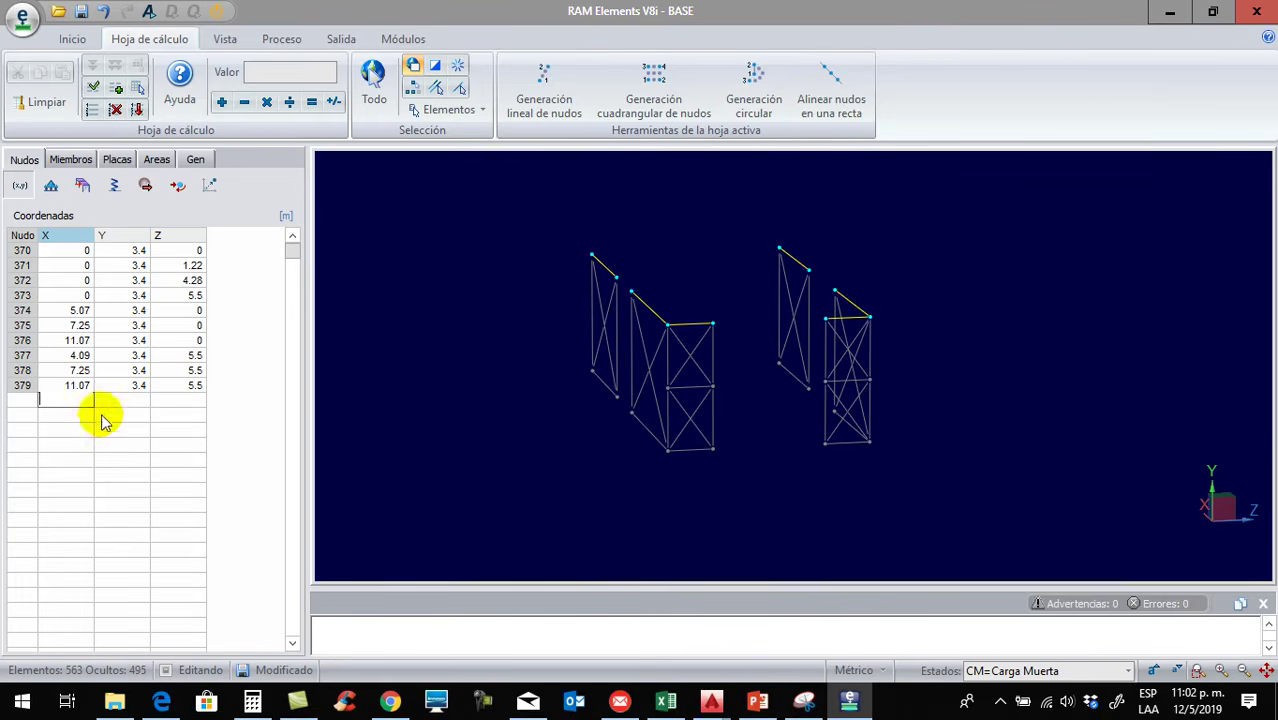
left_click(174, 400)
type("2.75")
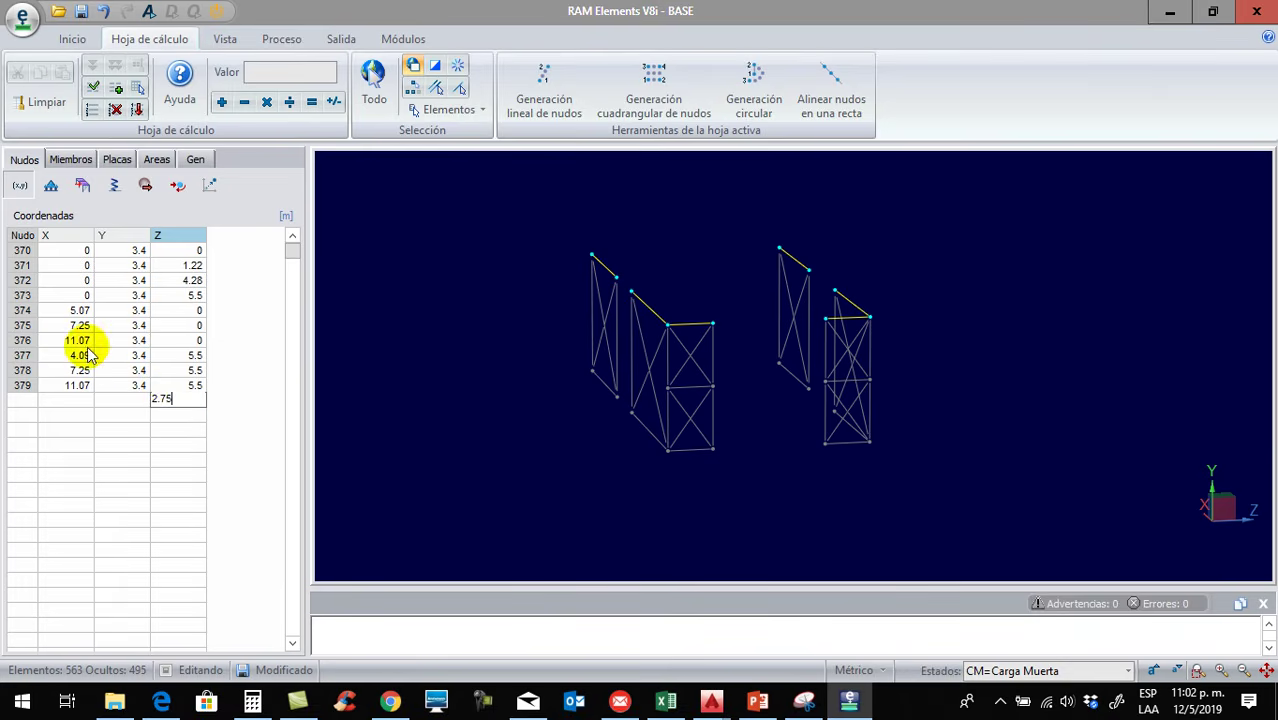
left_click(70, 404)
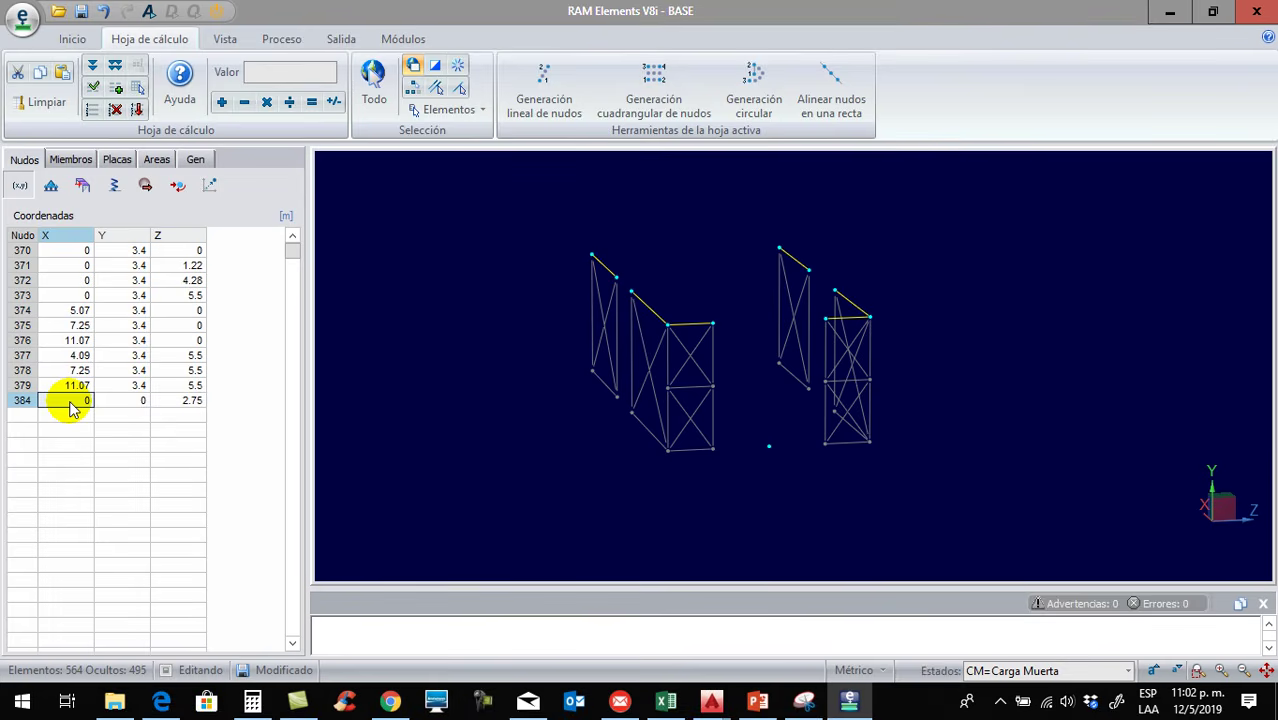
type("5.53")
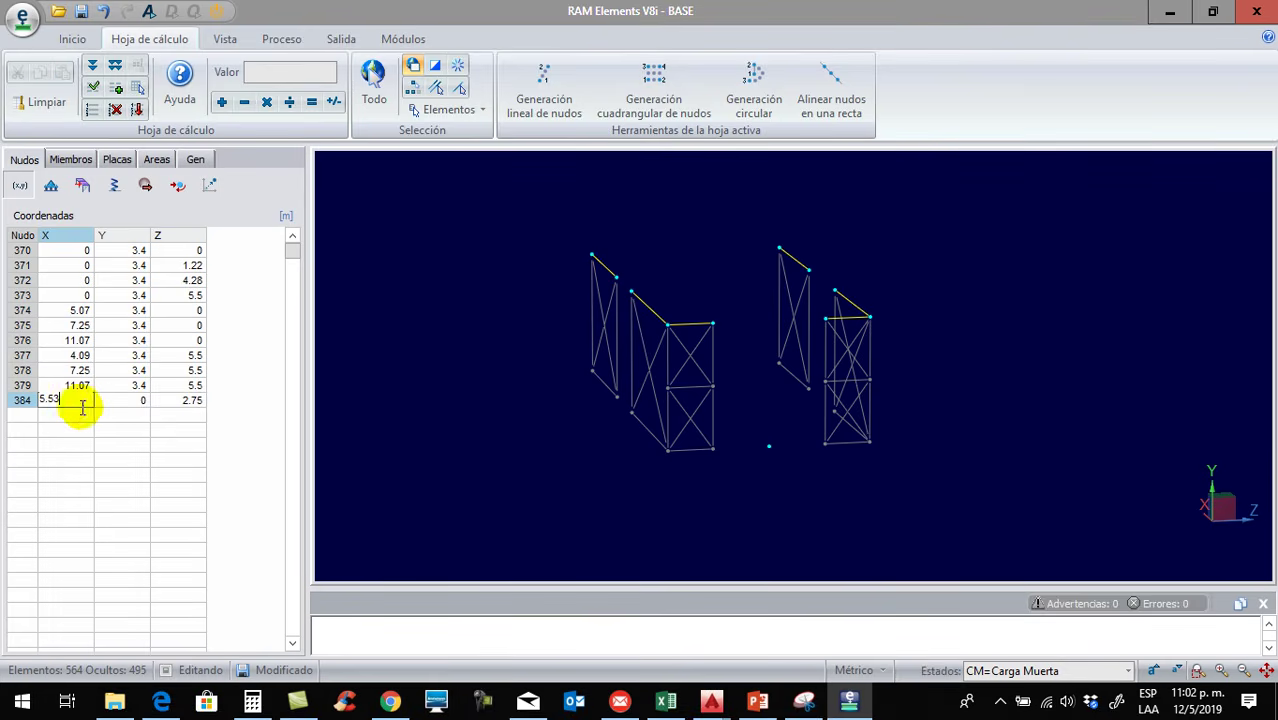
left_click(124, 401)
type("3.4")
key("Return")
left_click(443, 403)
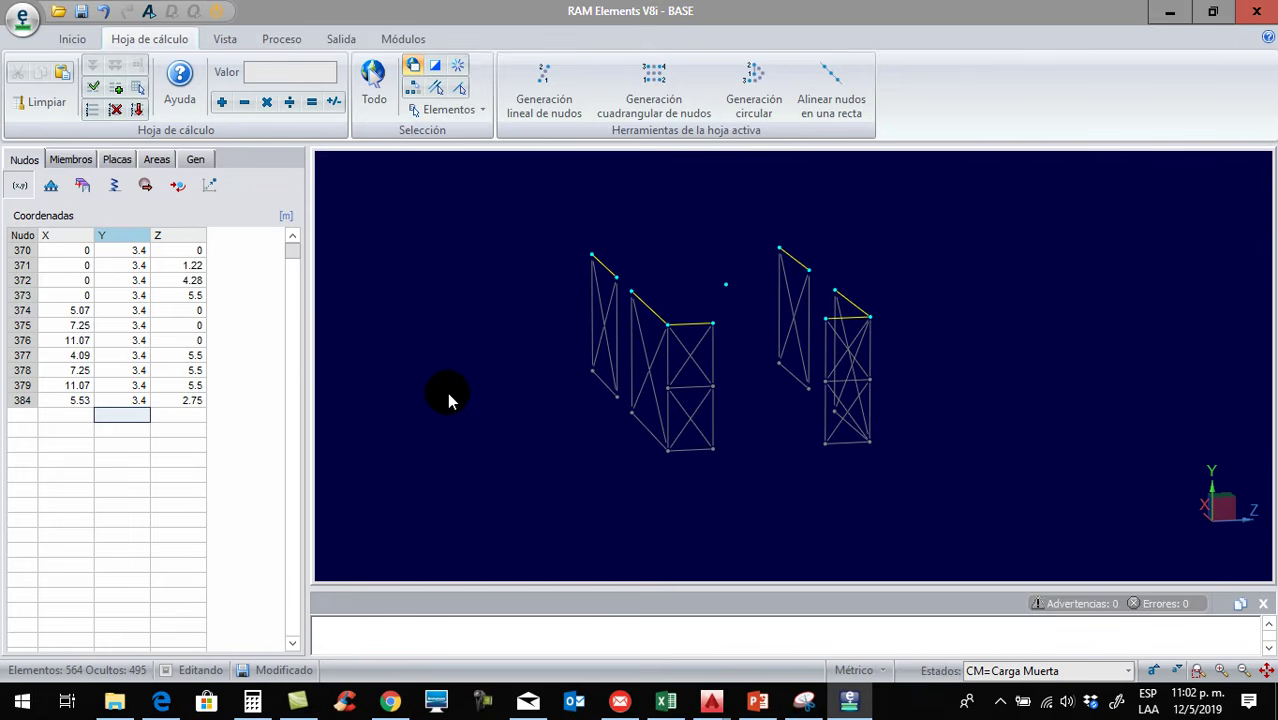
Assign a rigid diaphragm to all selected upper-level nodes, including the new central node, and clear the selection
middle_click_drag(500, 400, 493, 387)
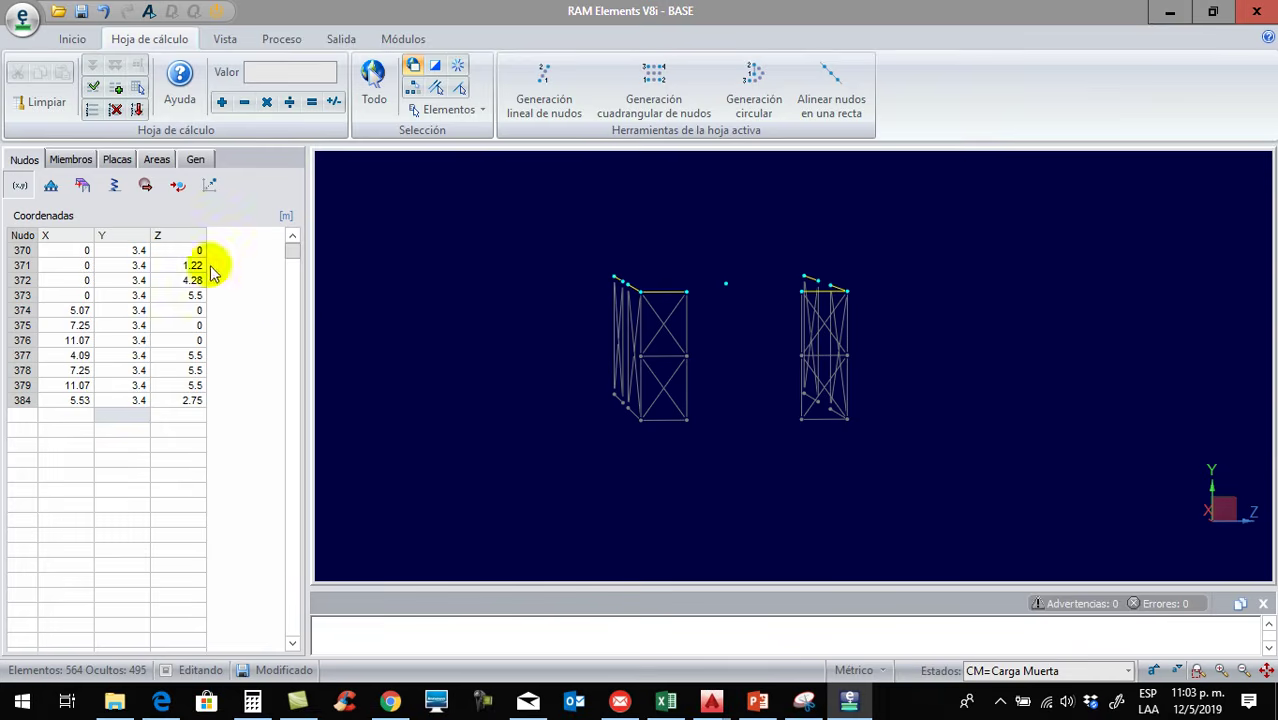
left_click(83, 187)
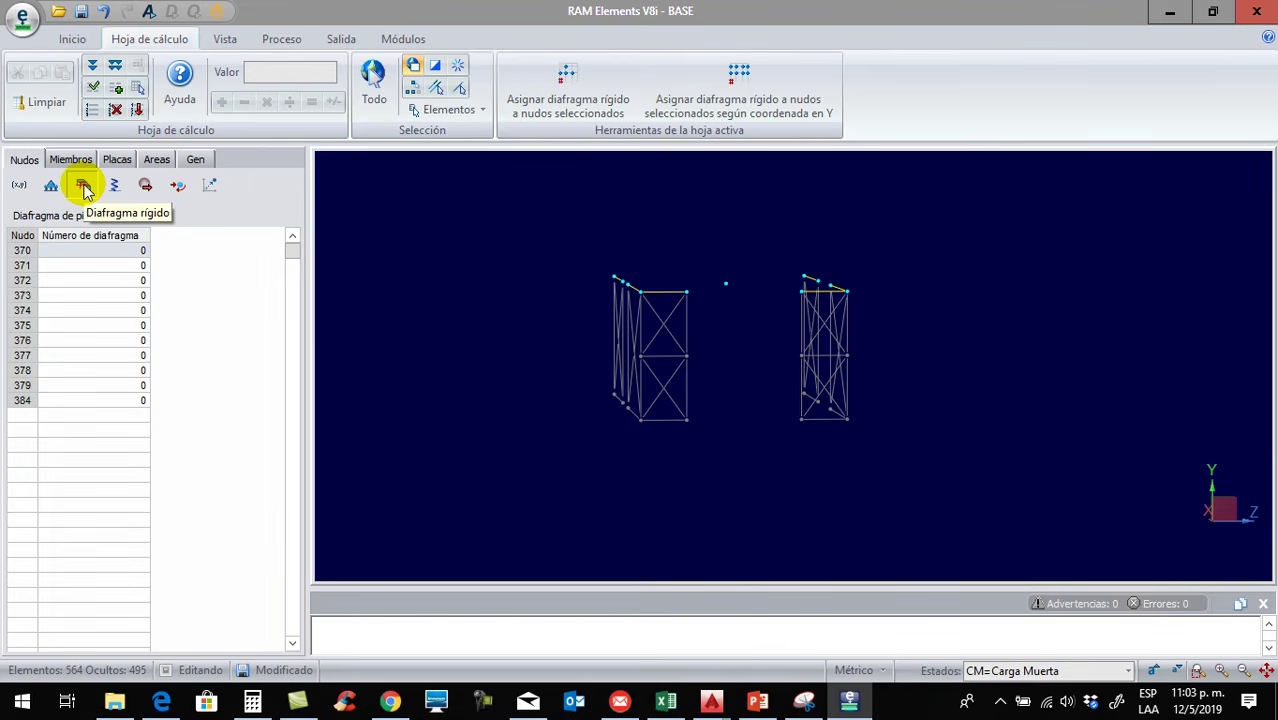
left_click(580, 103)
mouse_move(519, 394)
middle_mouse_down()
mouse_move(528, 363)
mouse_move(530, 377)
middle_mouse_up()
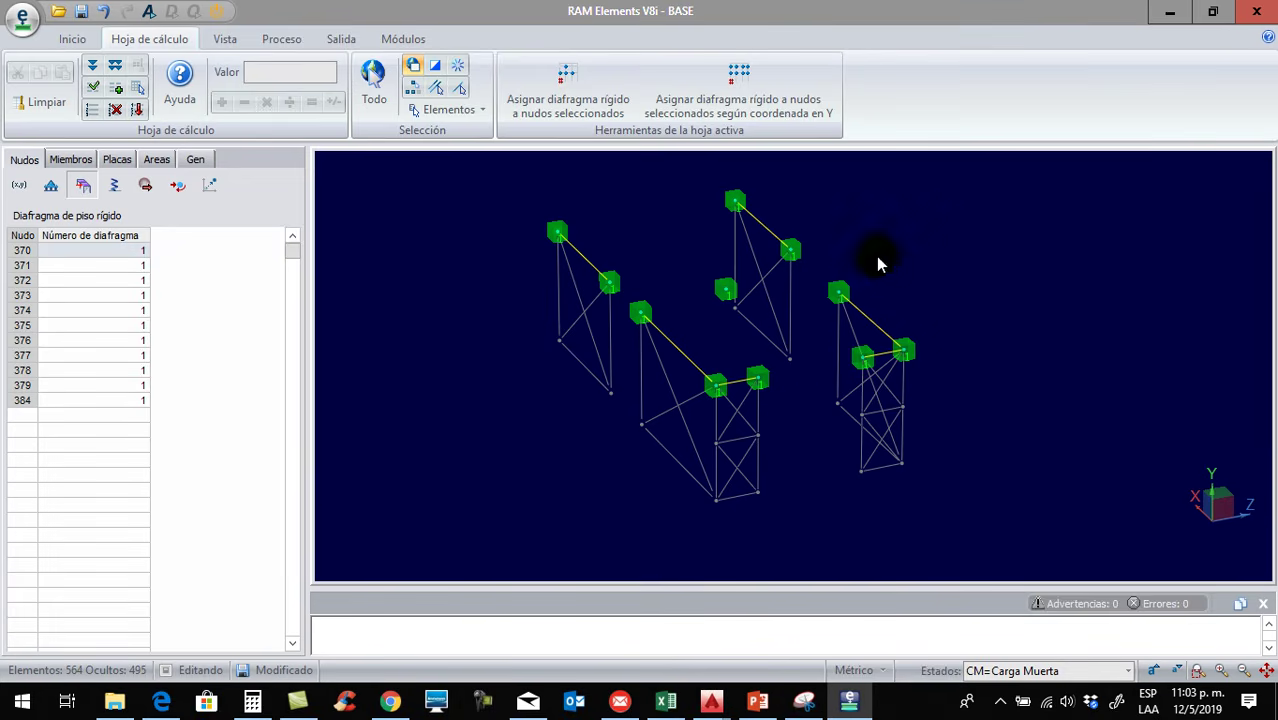
left_click(843, 320)
Check the diaphragm number of the upper nodes along Z 0 at X 5.07, 7.25 and 11.07 m, and turn off the rigid diaphragm display
mouse_move(665, 349)
middle_mouse_down()
mouse_move(659, 360)
mouse_move(562, 342)
mouse_move(656, 357)
middle_mouse_up()
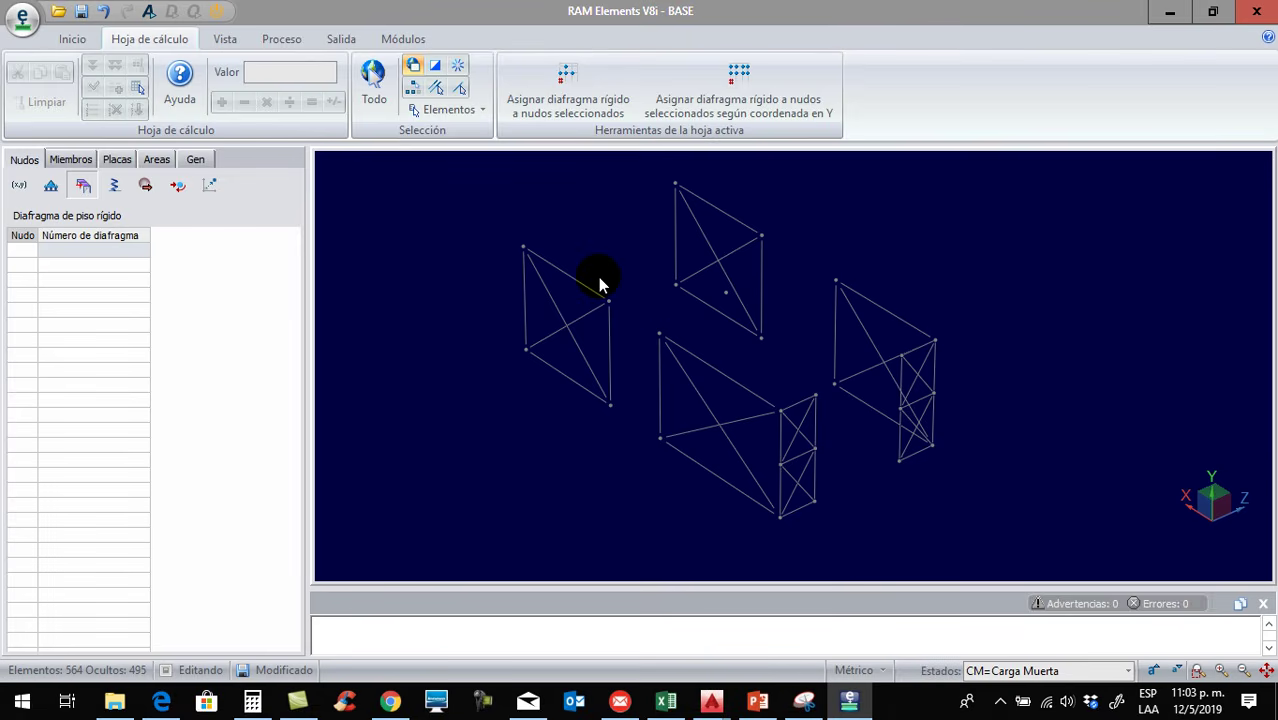
left_click(627, 303)
left_click(679, 352)
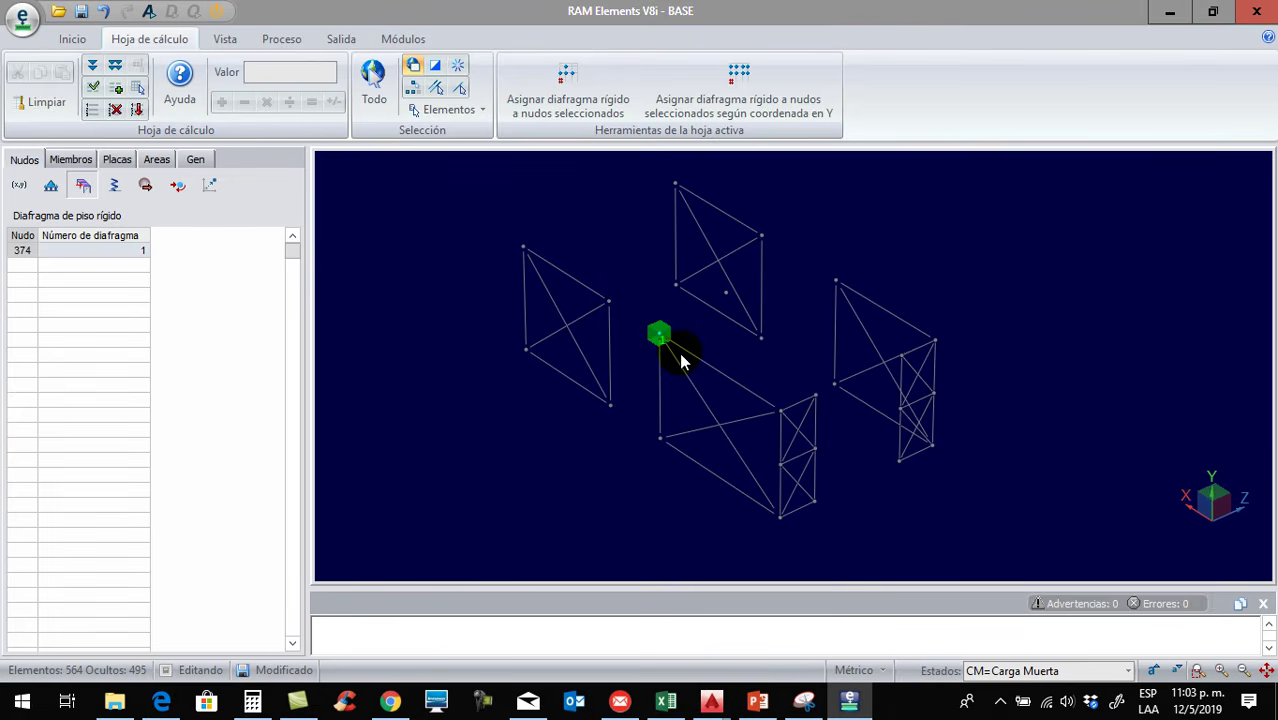
left_click(224, 38)
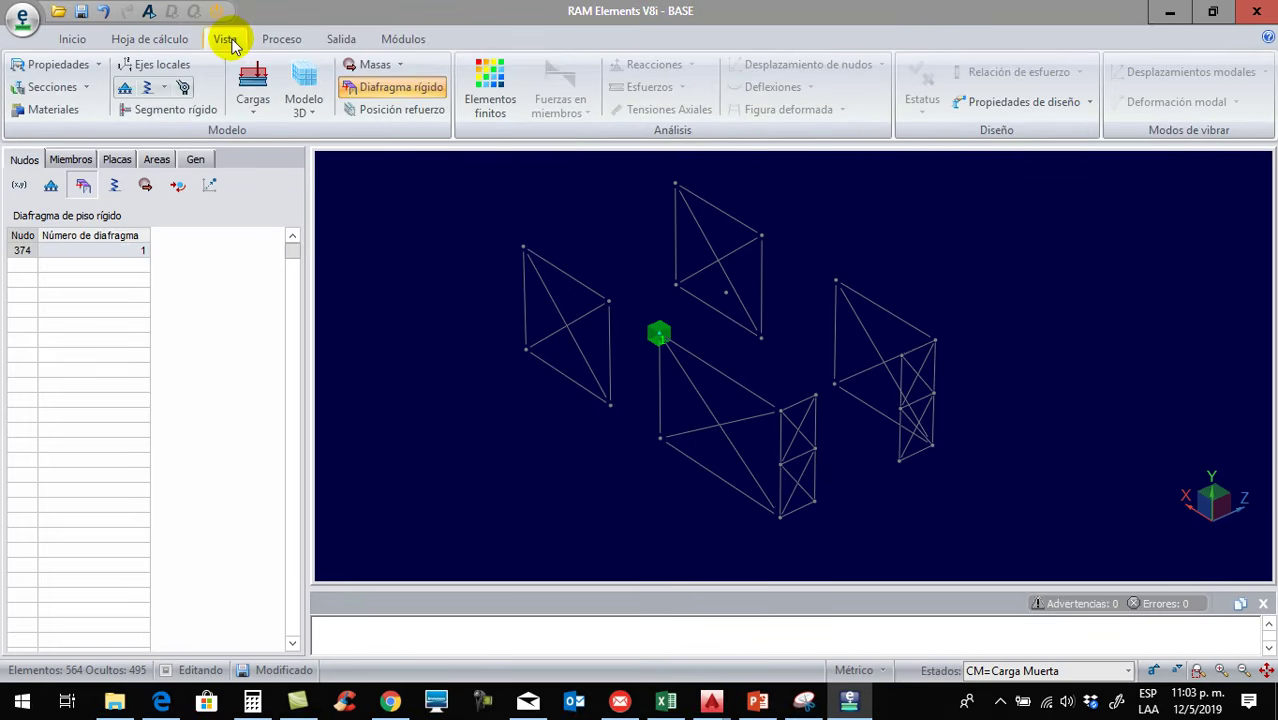
left_click(612, 299)
left_click(511, 219)
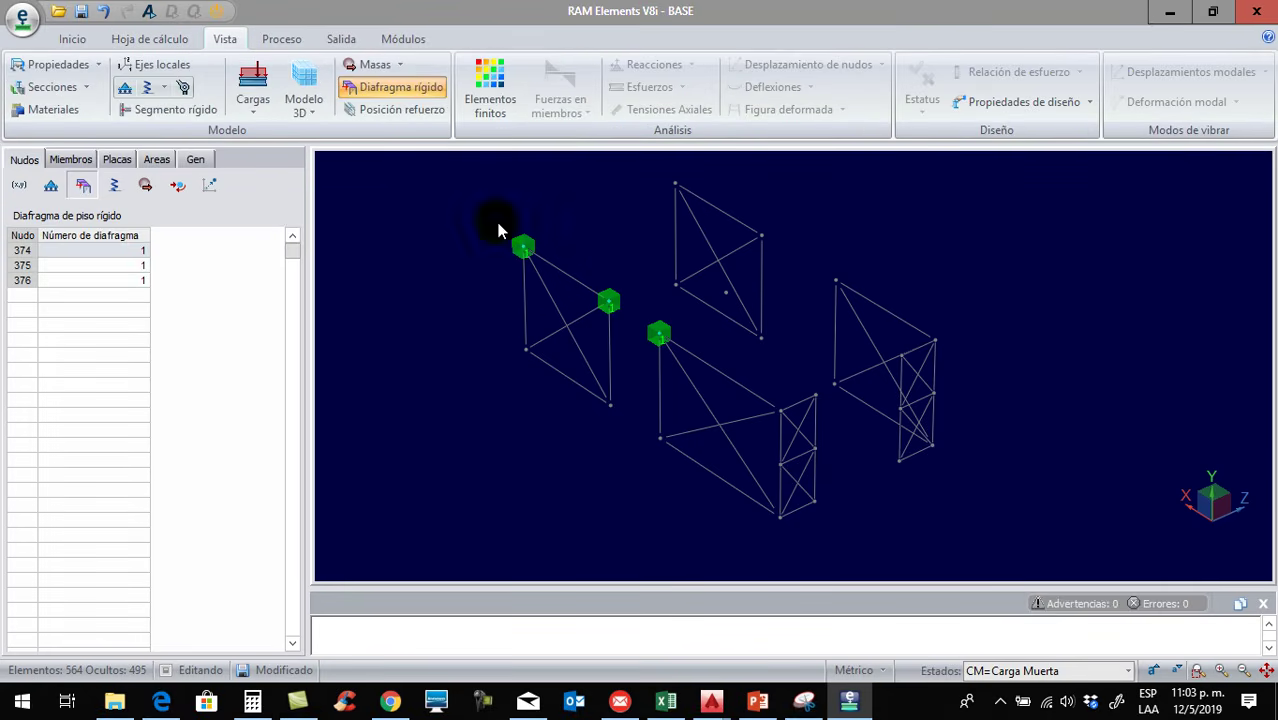
left_click(401, 88)
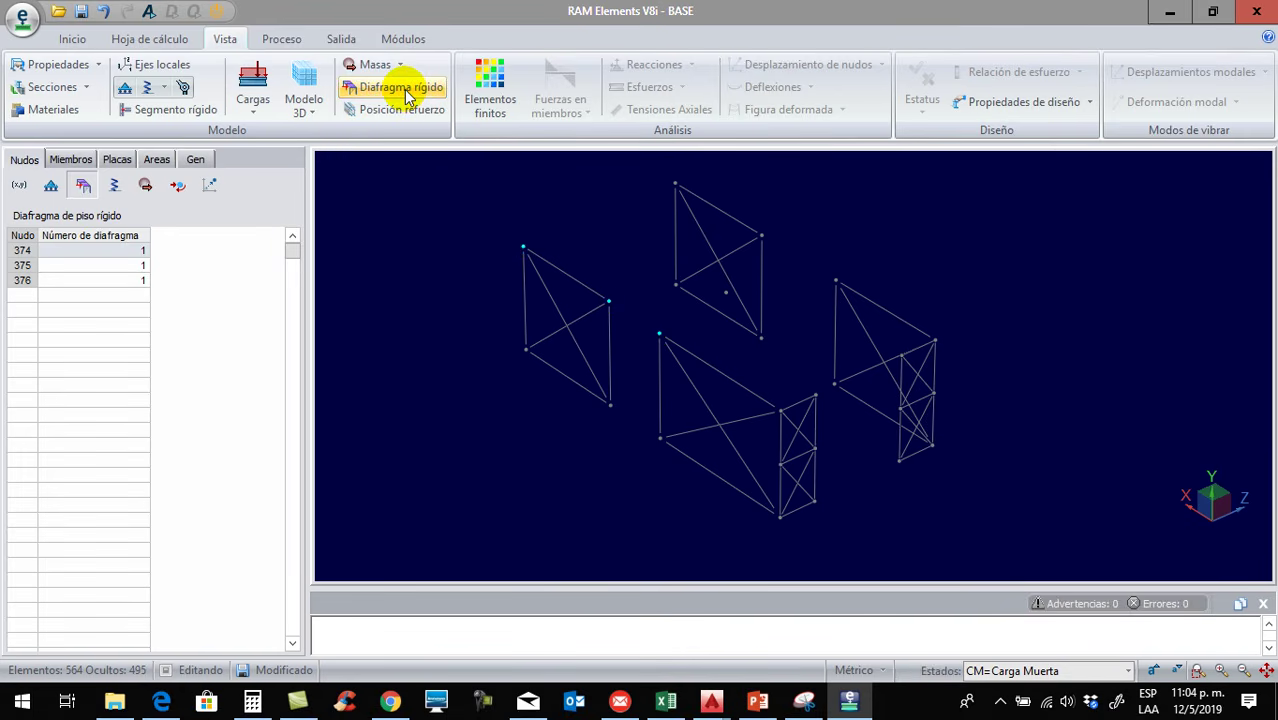
left_click(495, 235)
Select the wall panel columns along Z 5.5 m and the column at X 0, Z 4.28 m
middle_click_drag(753, 328, 818, 376)
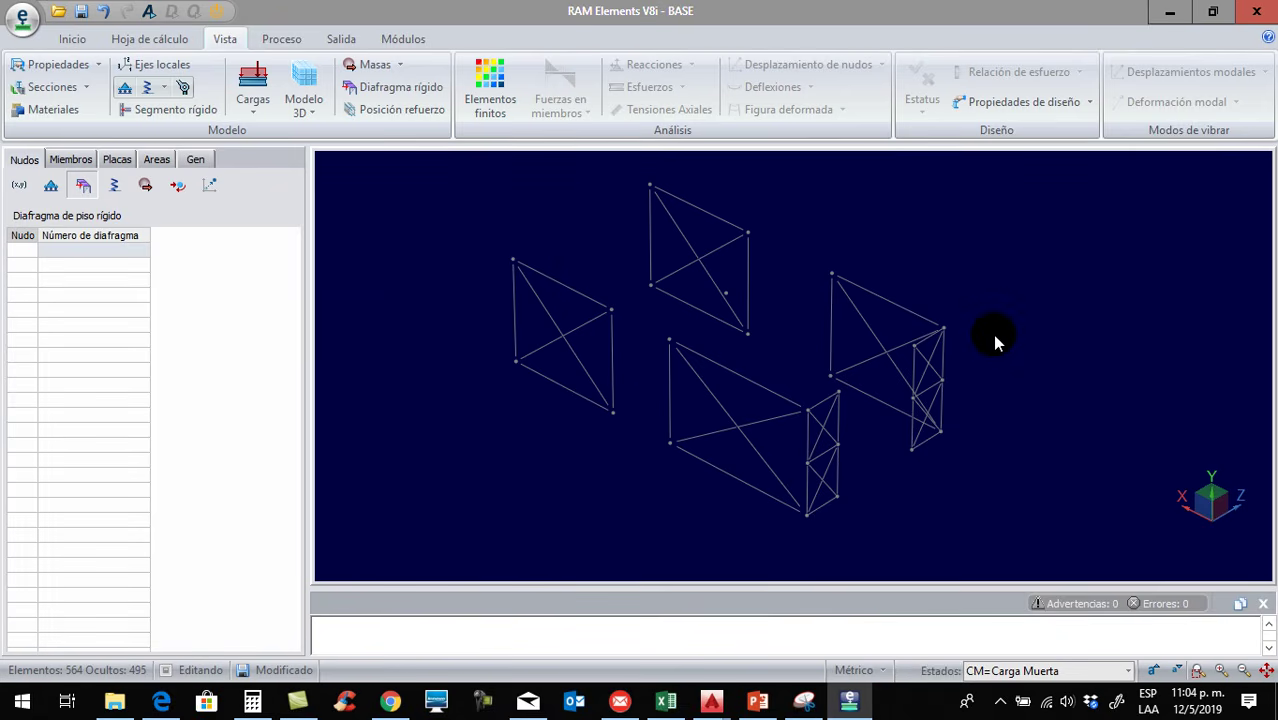
middle_click_drag(977, 422, 841, 412)
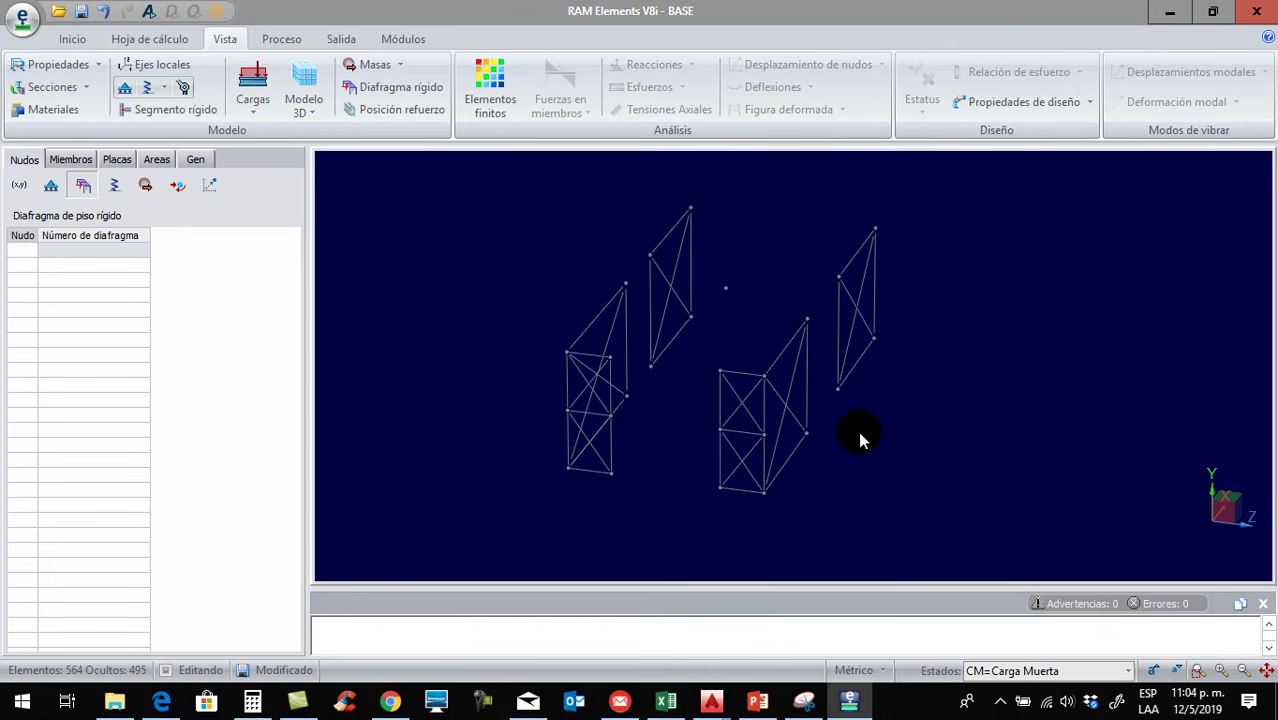
middle_click_drag(888, 436, 879, 428)
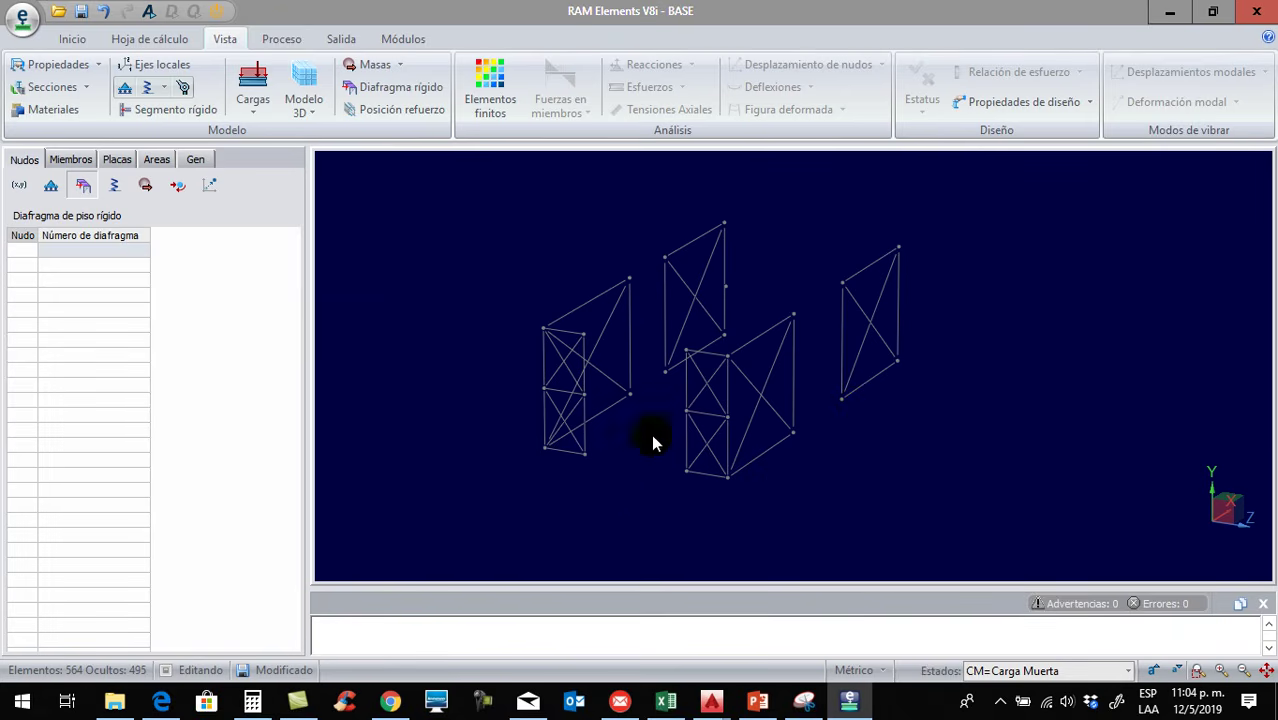
left_click_drag(827, 262, 857, 437)
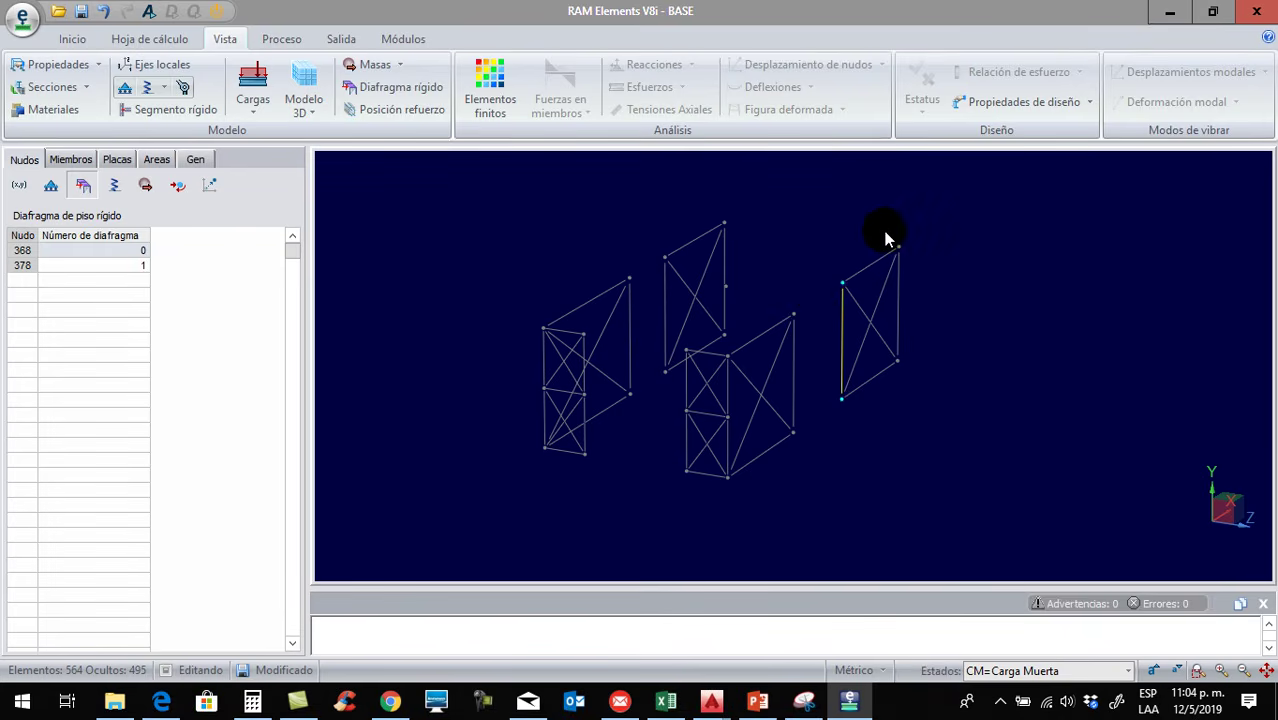
left_click(900, 290)
left_click_drag(775, 290, 801, 446)
left_click_drag(722, 350, 732, 494)
middle_click_drag(654, 466, 662, 463)
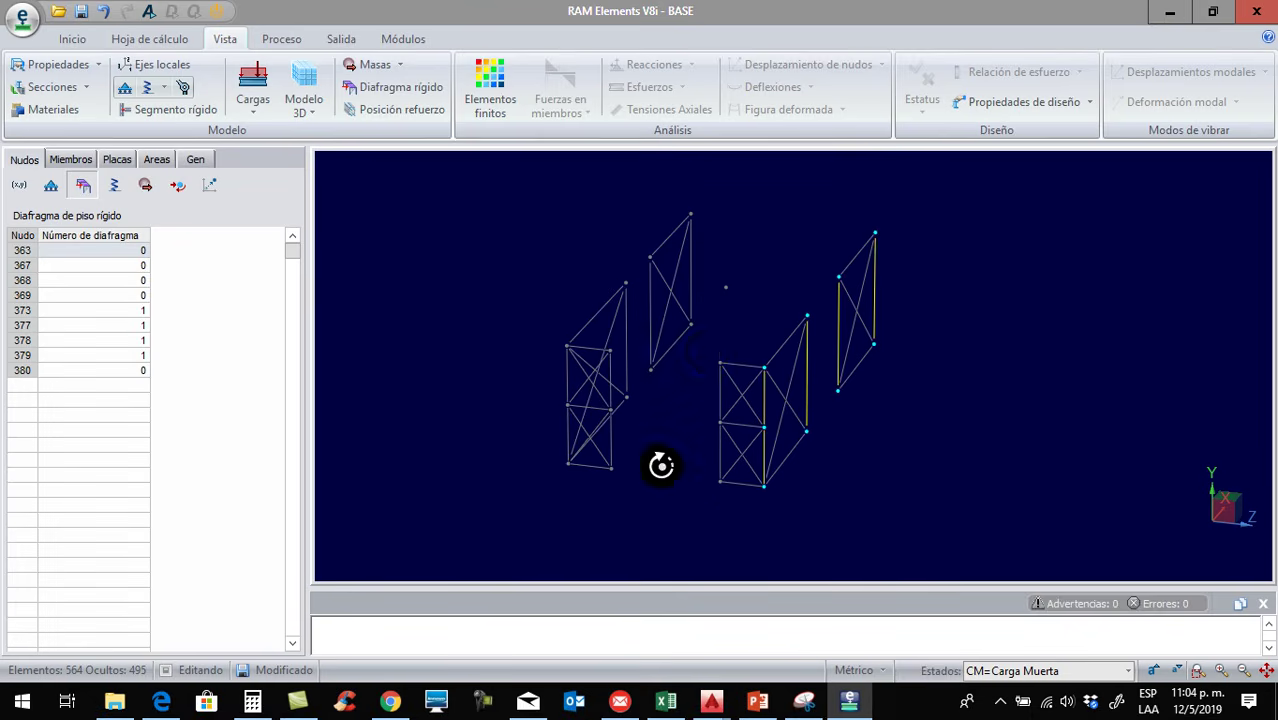
left_click_drag(708, 352, 739, 491)
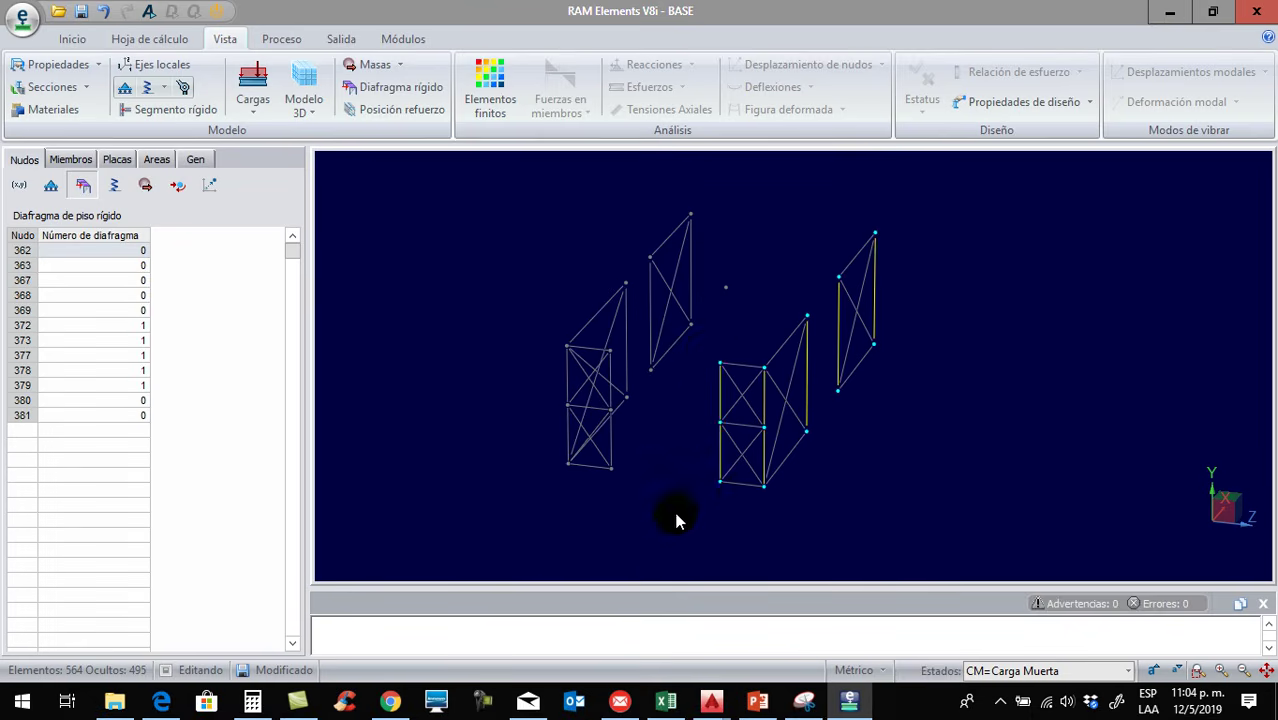
Add the remaining columns along Z 0 and the column at X 0, Z 1.22 m to the selection
middle_click_drag(678, 495, 741, 403)
left_click_drag(710, 355, 736, 533)
middle_click_drag(736, 533, 731, 370)
left_click_drag(738, 374, 742, 510)
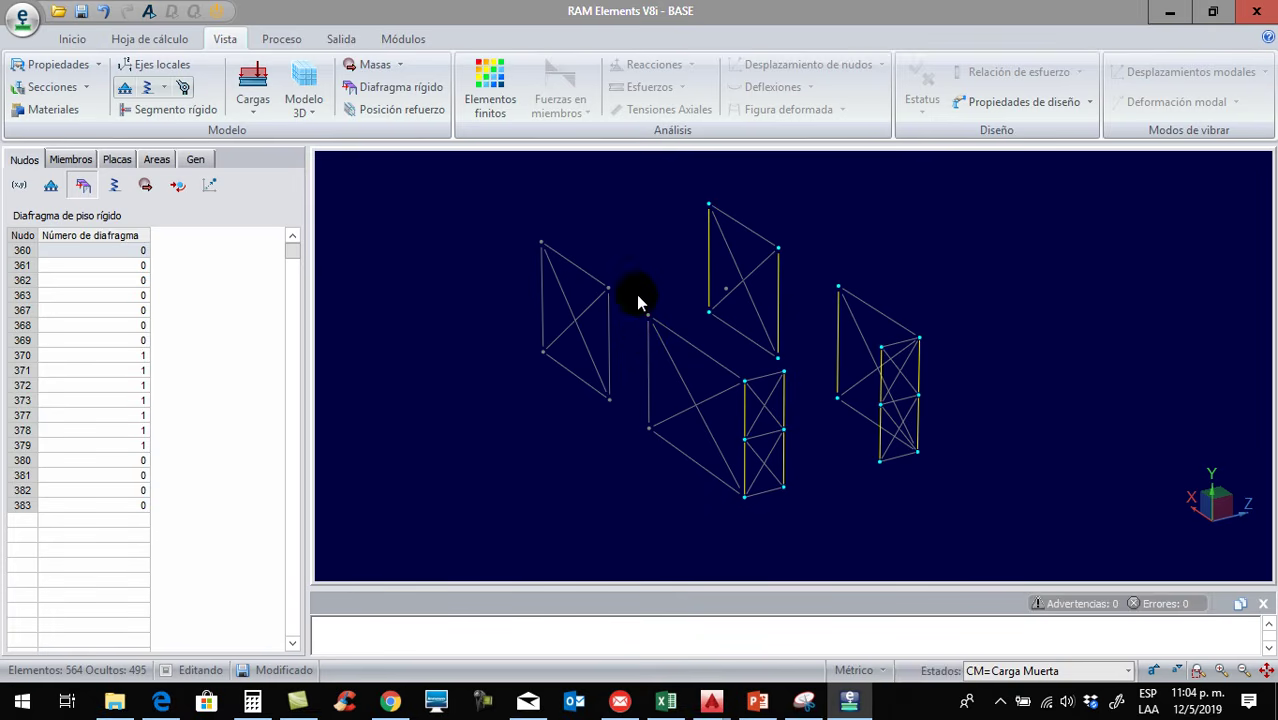
left_click_drag(688, 468, 625, 305)
left_click_drag(596, 252, 612, 415)
left_click_drag(527, 232, 584, 425)
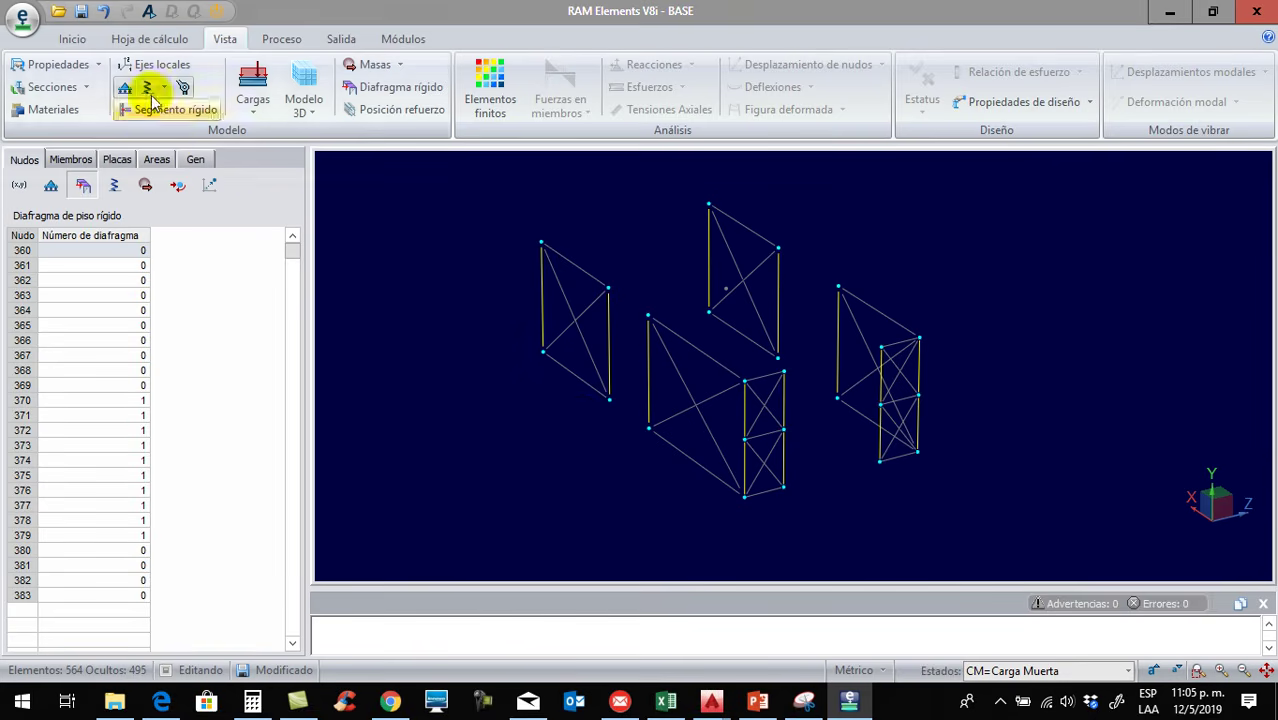
Assign section MAMP 18x18 from the BHPC table of the MAMPOSTERIA group to the selected wall panel columns
left_click(74, 162)
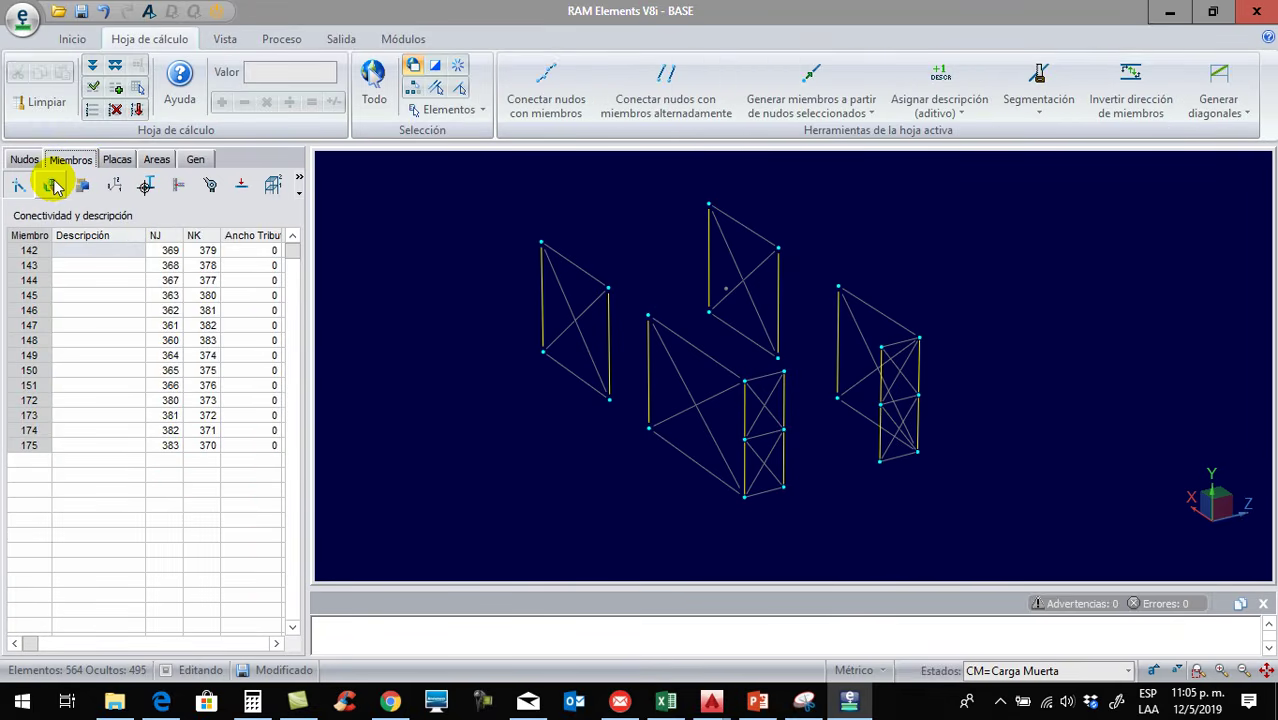
left_click(52, 187)
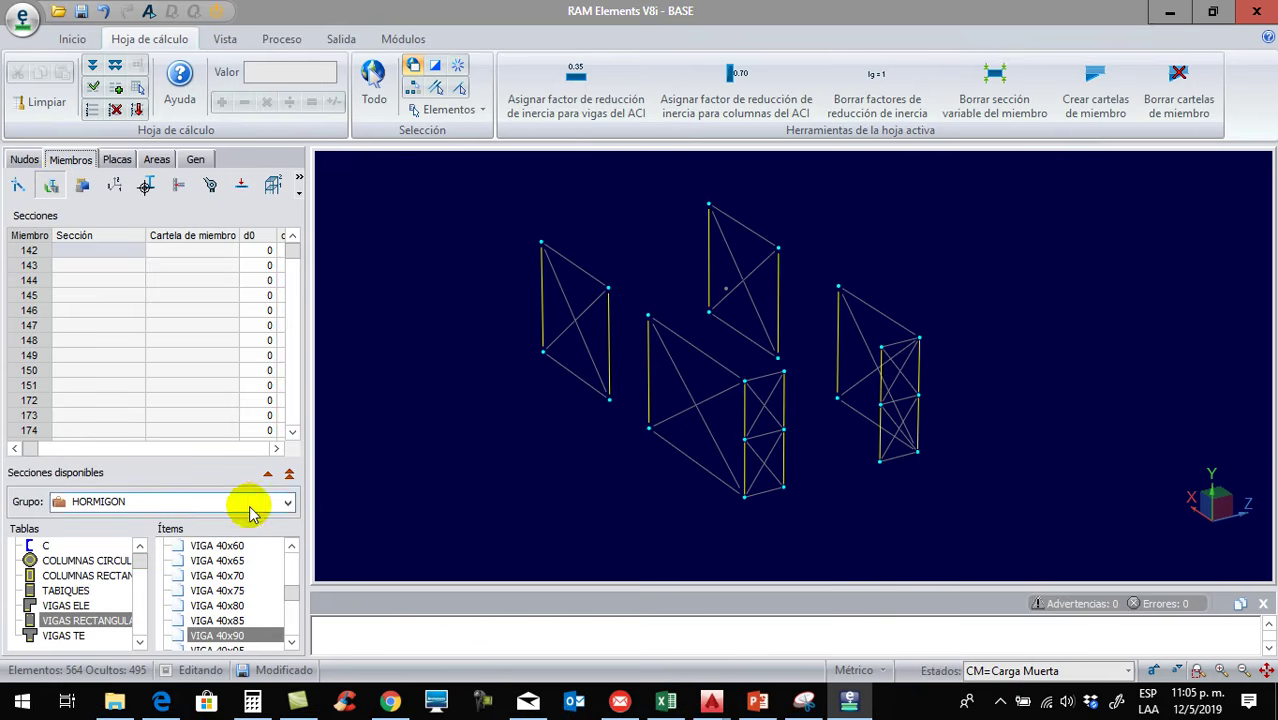
left_click(288, 502)
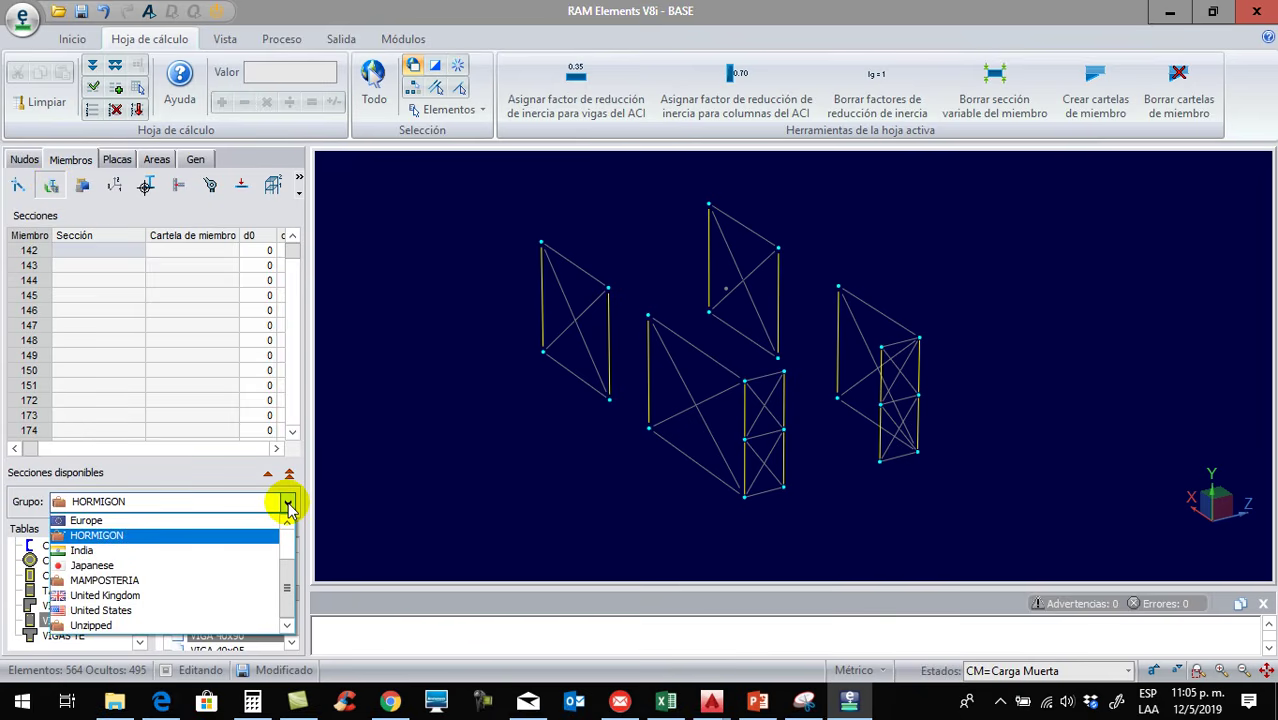
left_click(202, 581)
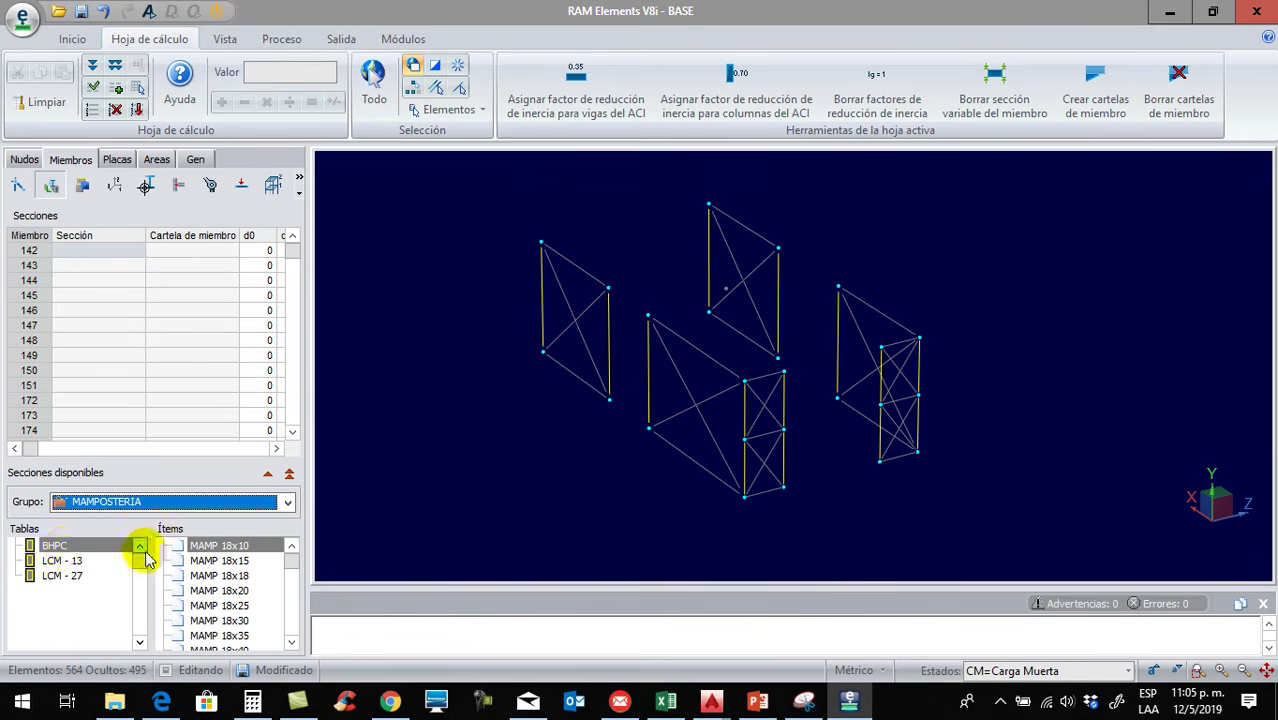
left_click(243, 576)
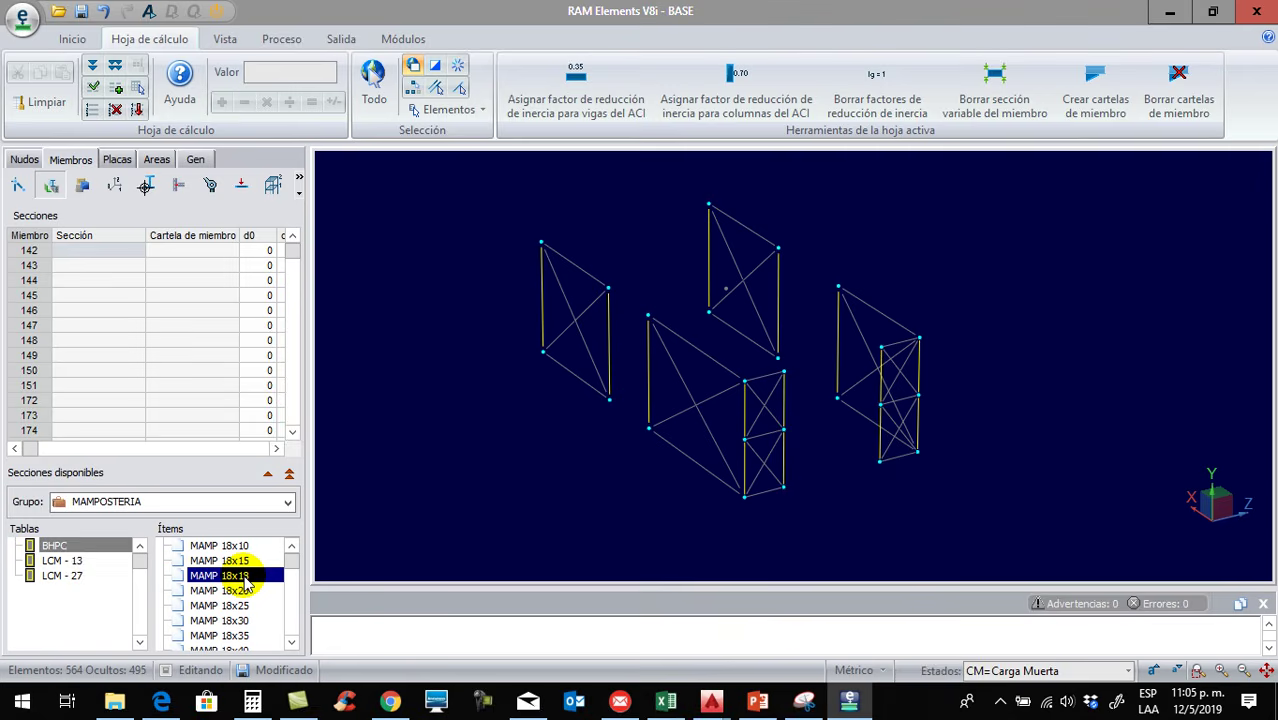
double_click(243, 576)
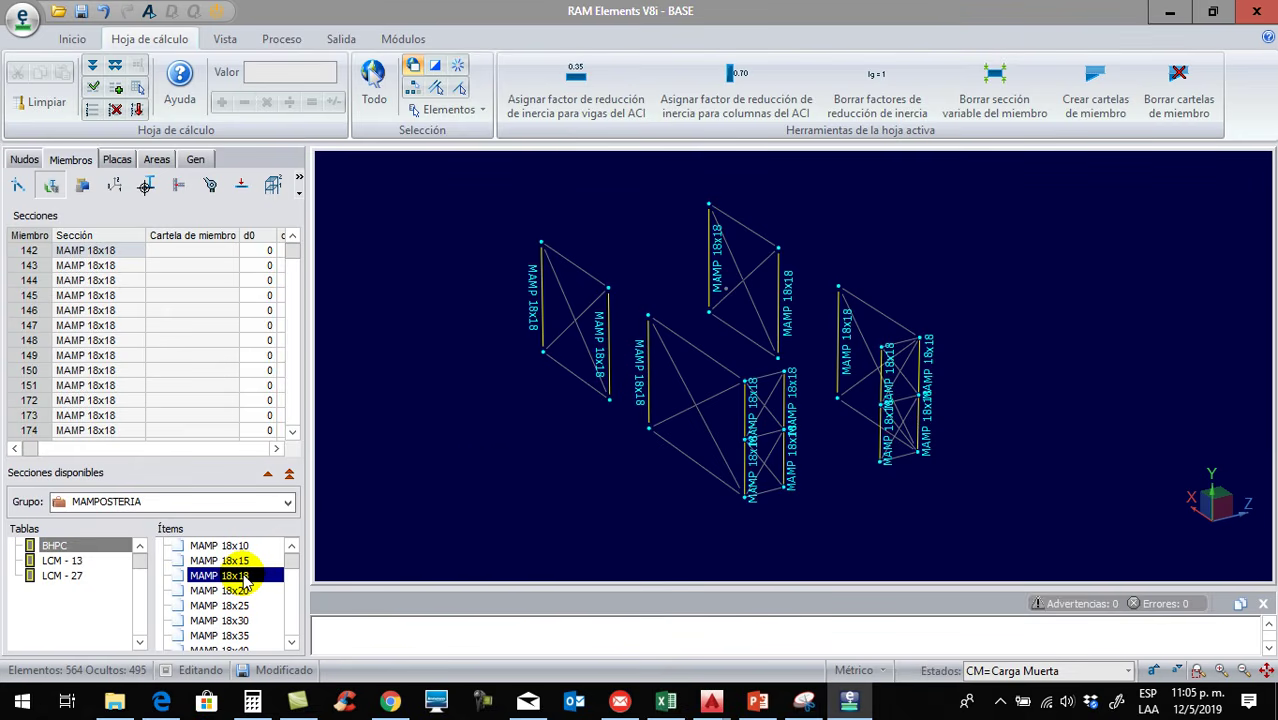
Select the base and upper-level horizontal members of all wall panels and assign them section MAMP 18x25
middle_click_drag(551, 439, 608, 418)
left_click_drag(497, 406, 1005, 447)
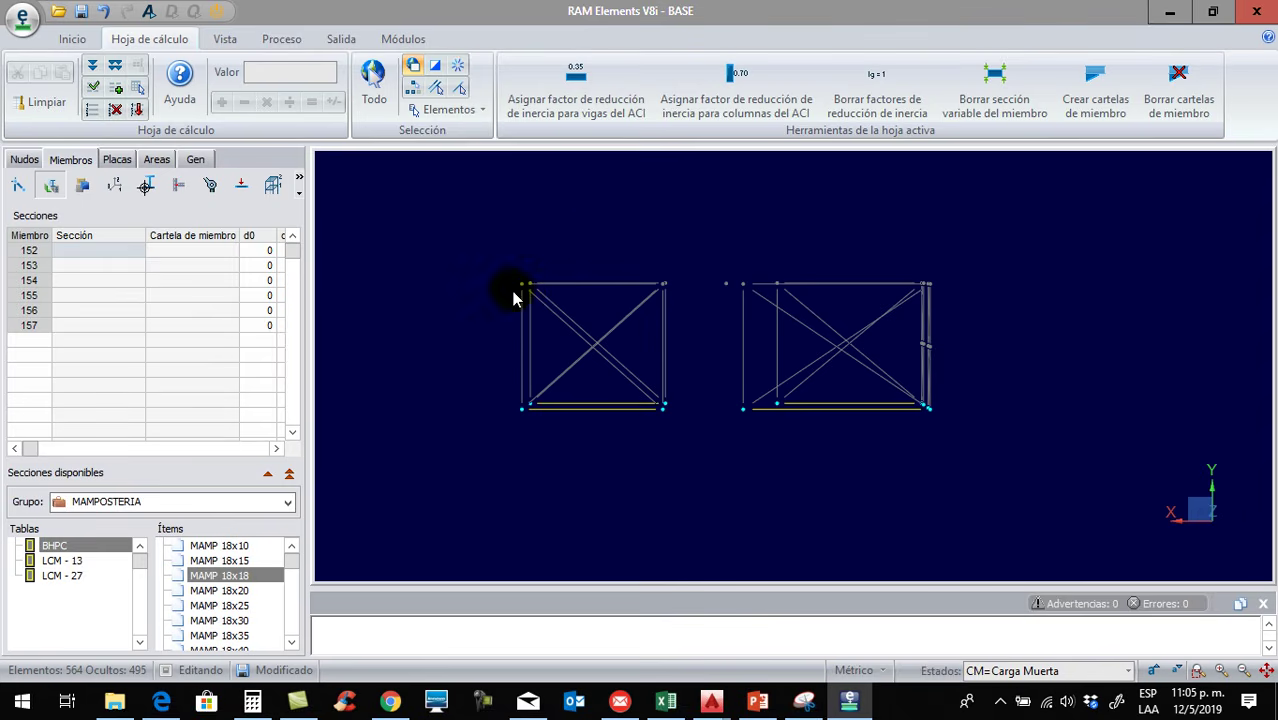
left_click_drag(470, 255, 970, 296)
middle_click_drag(824, 539, 736, 496)
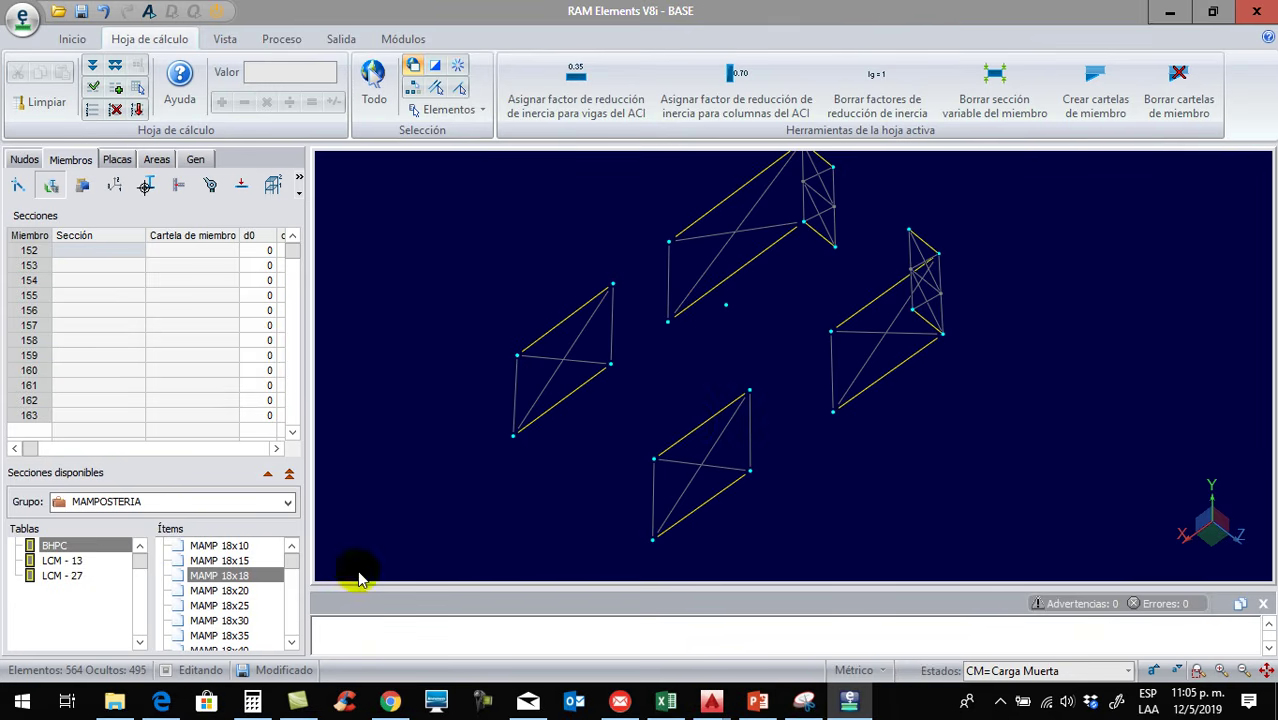
left_click(244, 606)
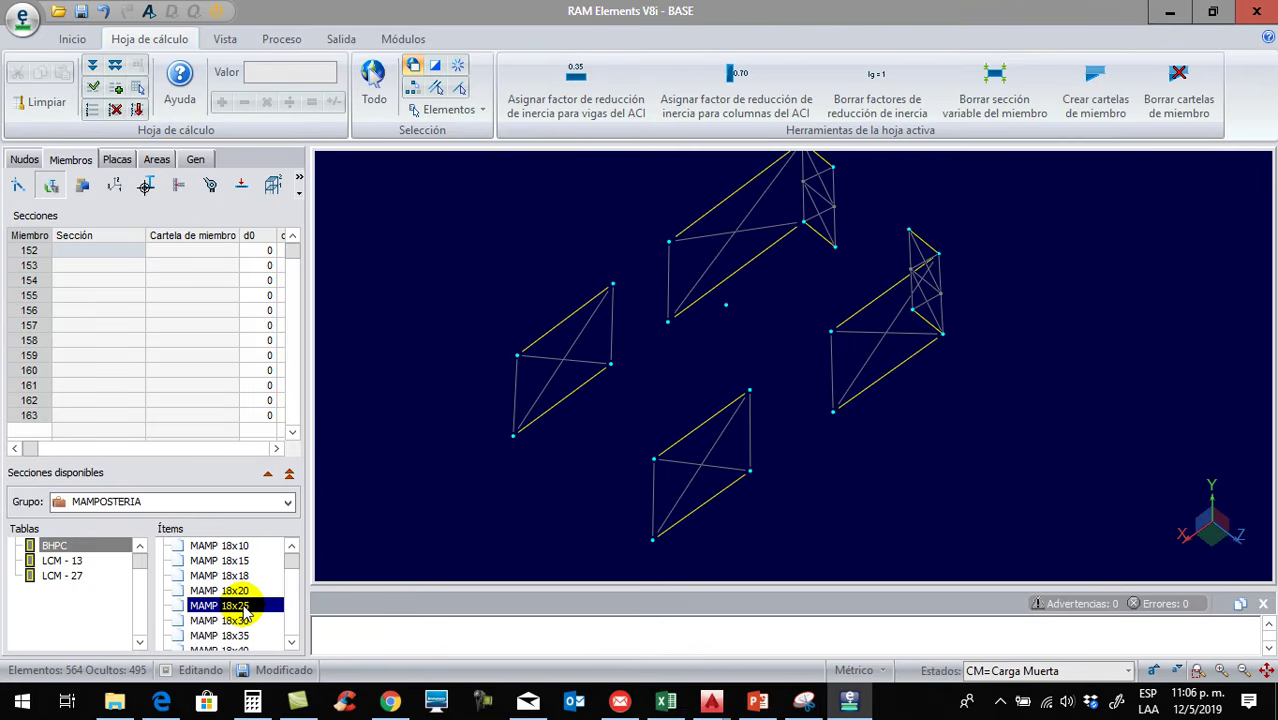
double_click(245, 608)
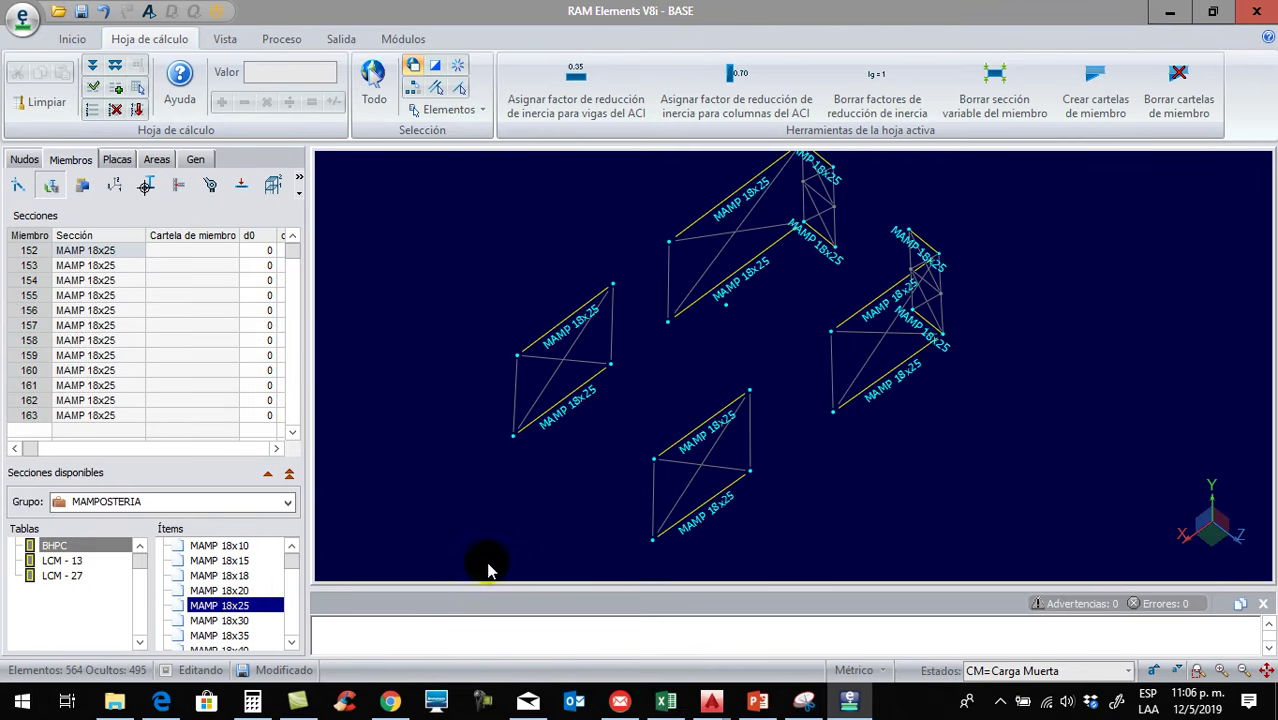
Check the length of one diagonal in the Z 5.5 m panel farthest from X 0 and assign it section MAMP 18x50
left_click_drag(518, 518, 499, 480)
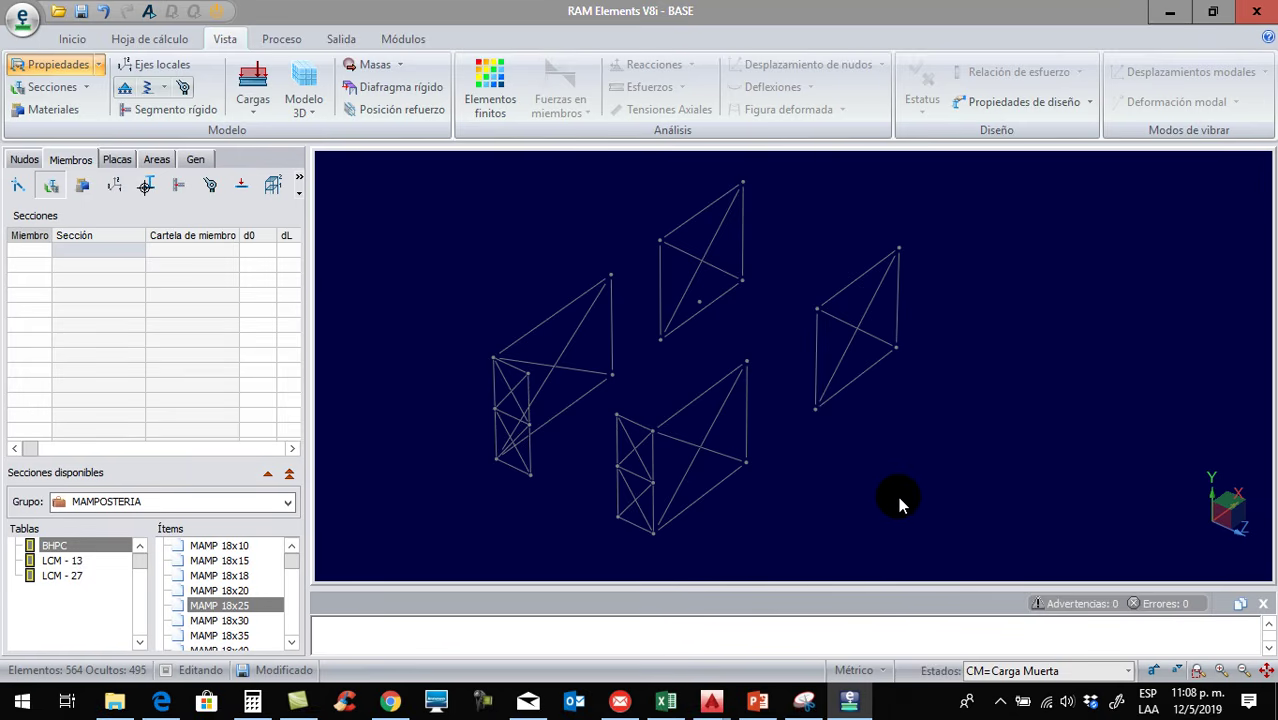
left_click_drag(900, 497, 843, 440)
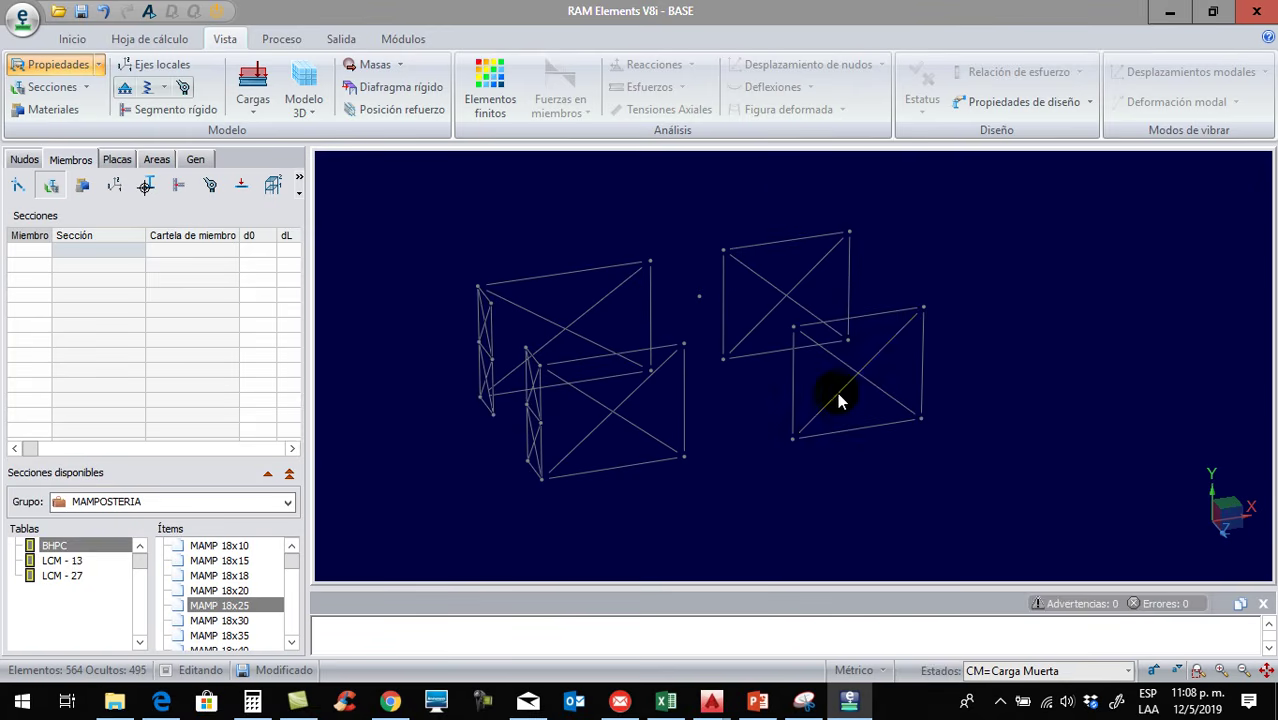
left_click(838, 397)
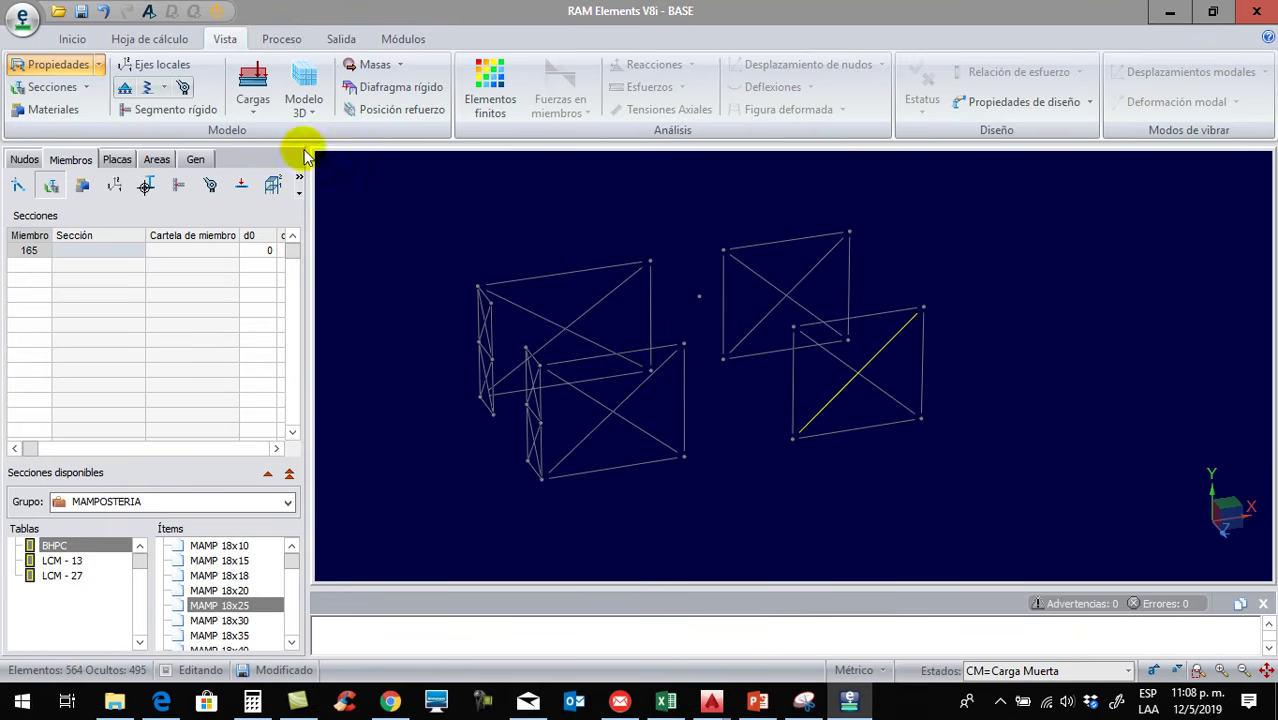
left_click(68, 66)
left_click(104, 142)
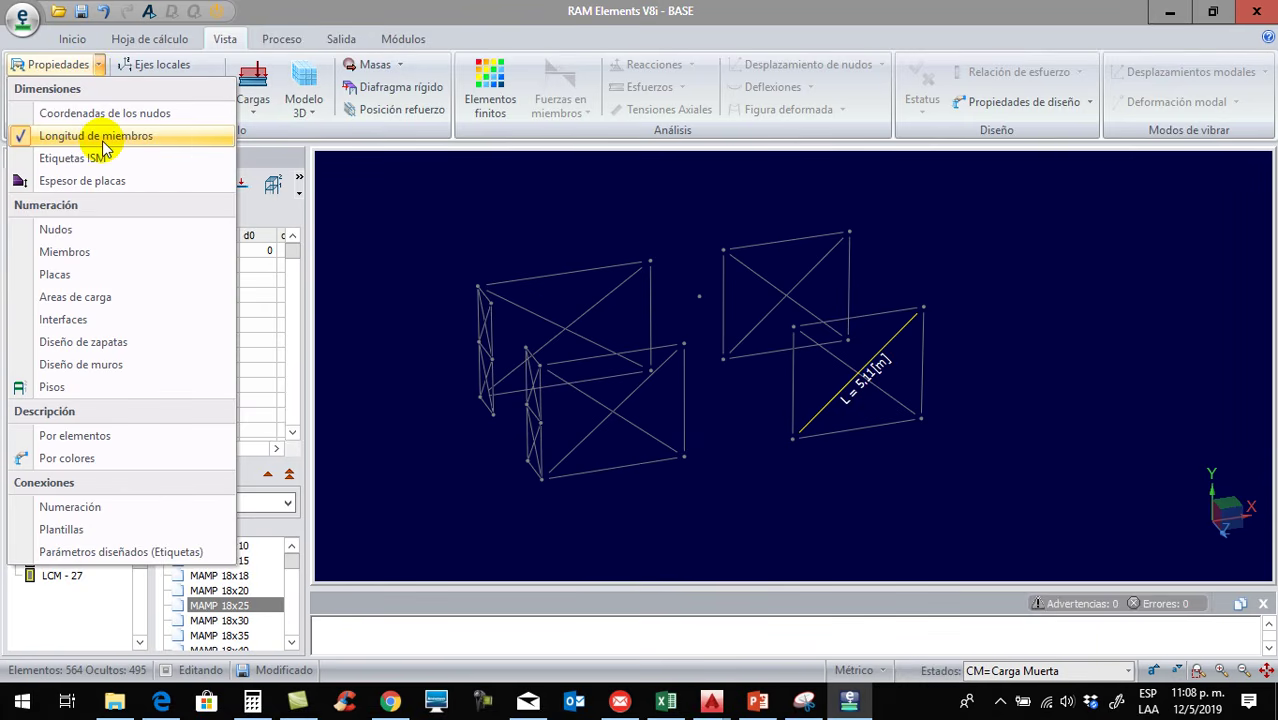
left_click(104, 142)
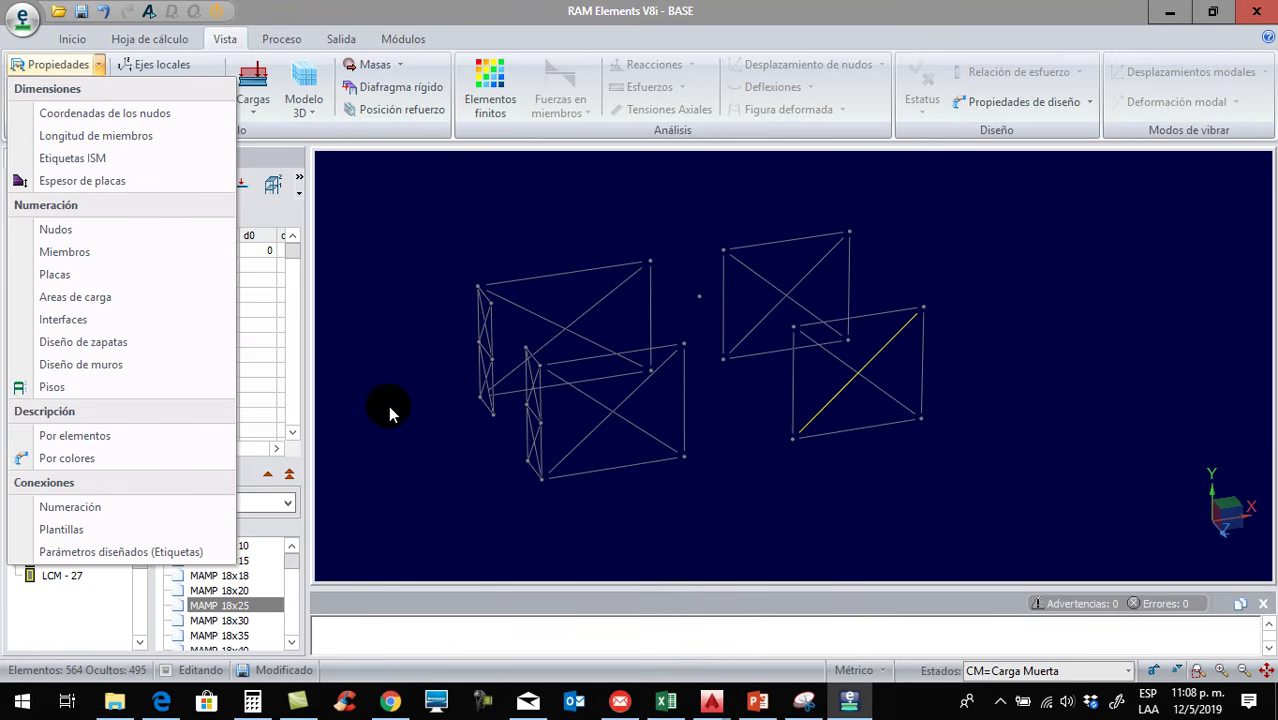
left_click(291, 643)
left_click(291, 643)
left_click(291, 643)
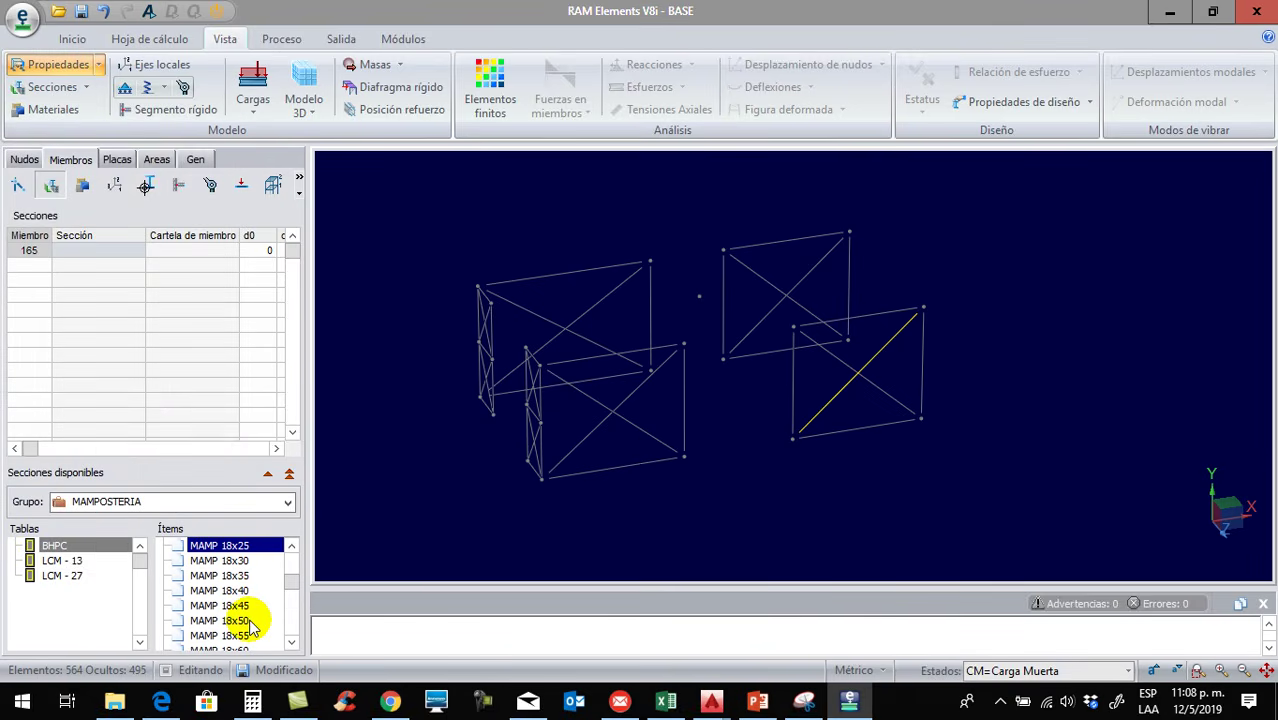
left_click(221, 621)
double_click(250, 621)
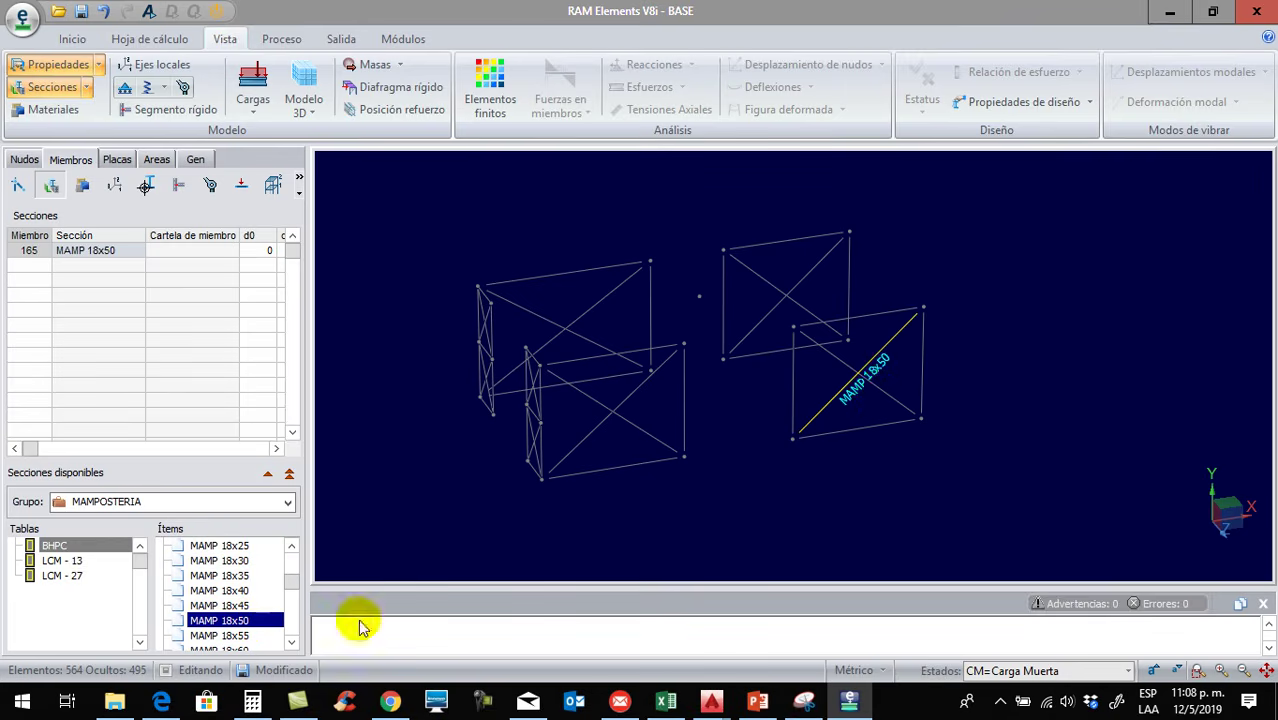
Add that panel's other diagonal and both diagonals of the matching Z 0 panel, assign MAMP 18x50 and clear the selection
left_click(883, 397)
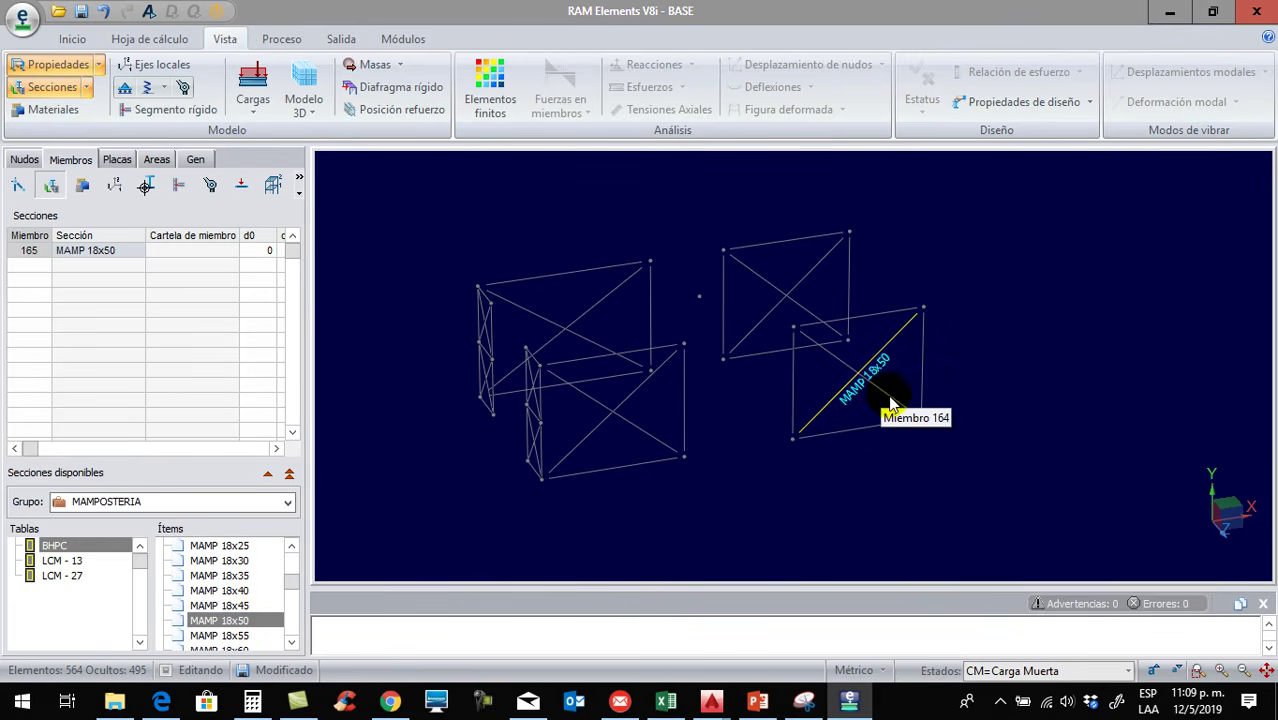
left_click(890, 398)
left_click(799, 282)
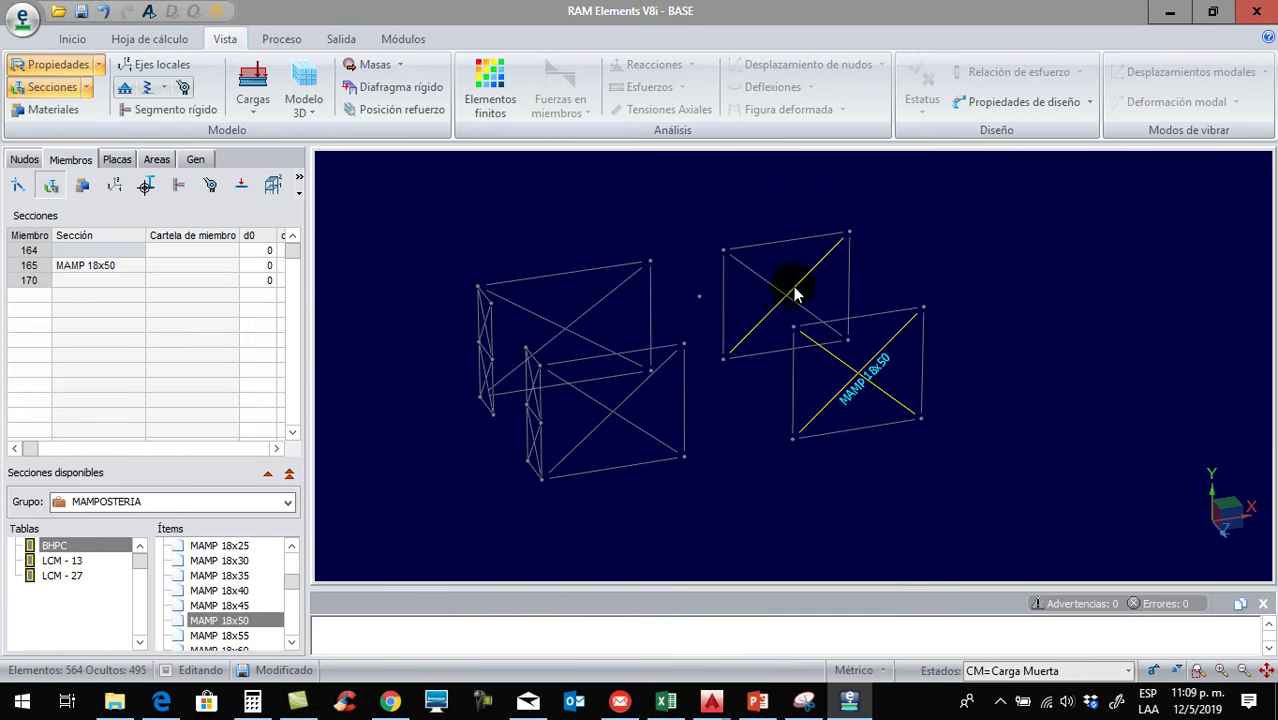
left_click(773, 285)
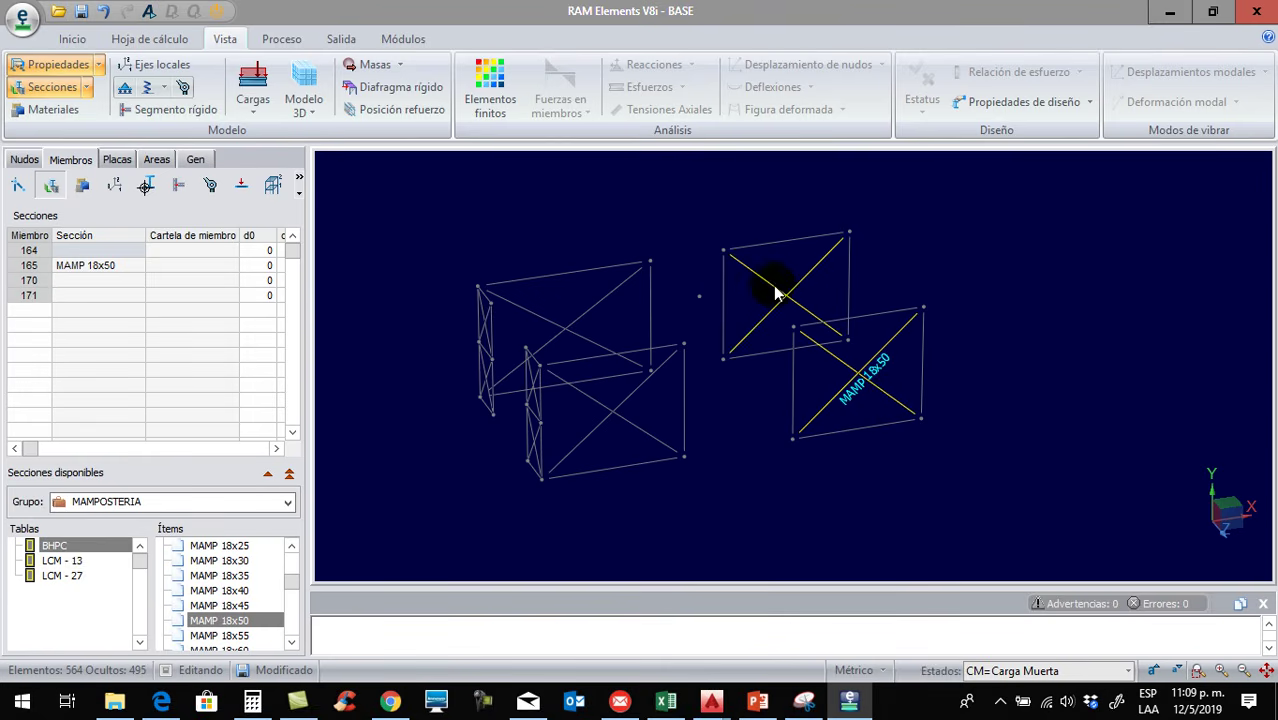
left_click(266, 621)
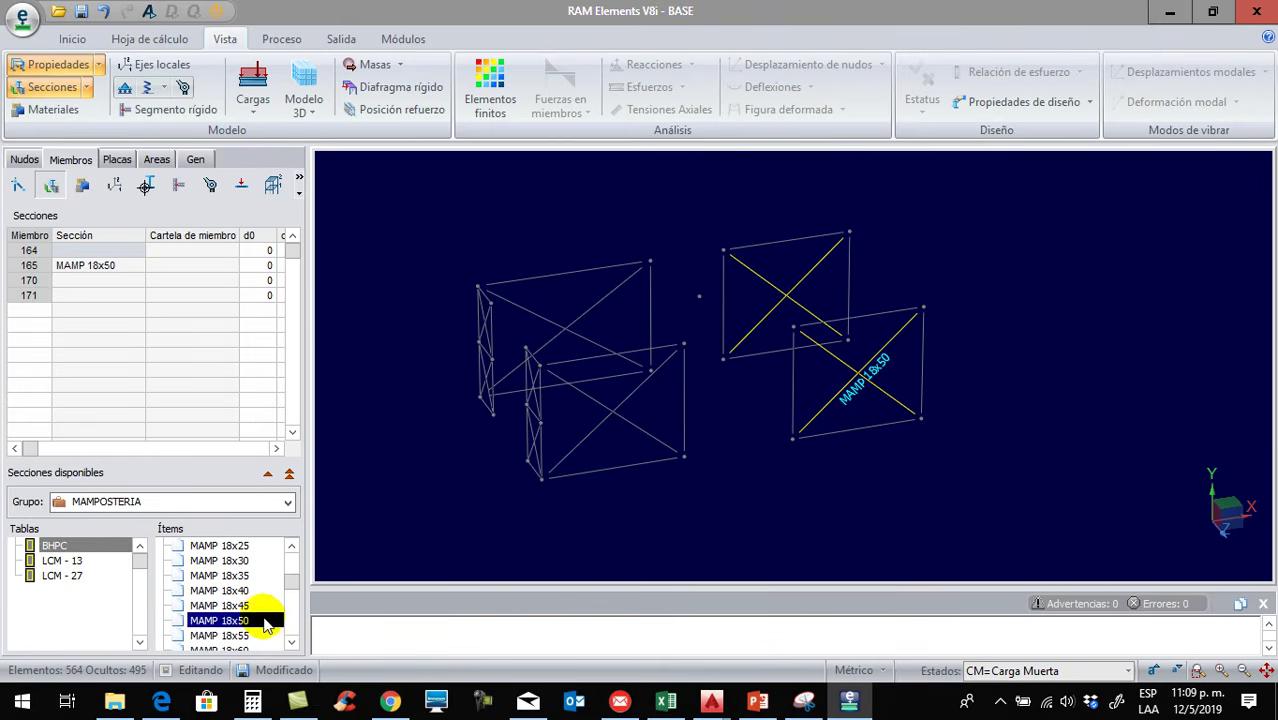
left_click(734, 365)
Check the length of a diagonal in the Z 5.5 m panel near X 0 and assign MAMP 18x50 to both its diagonals
left_click(650, 435)
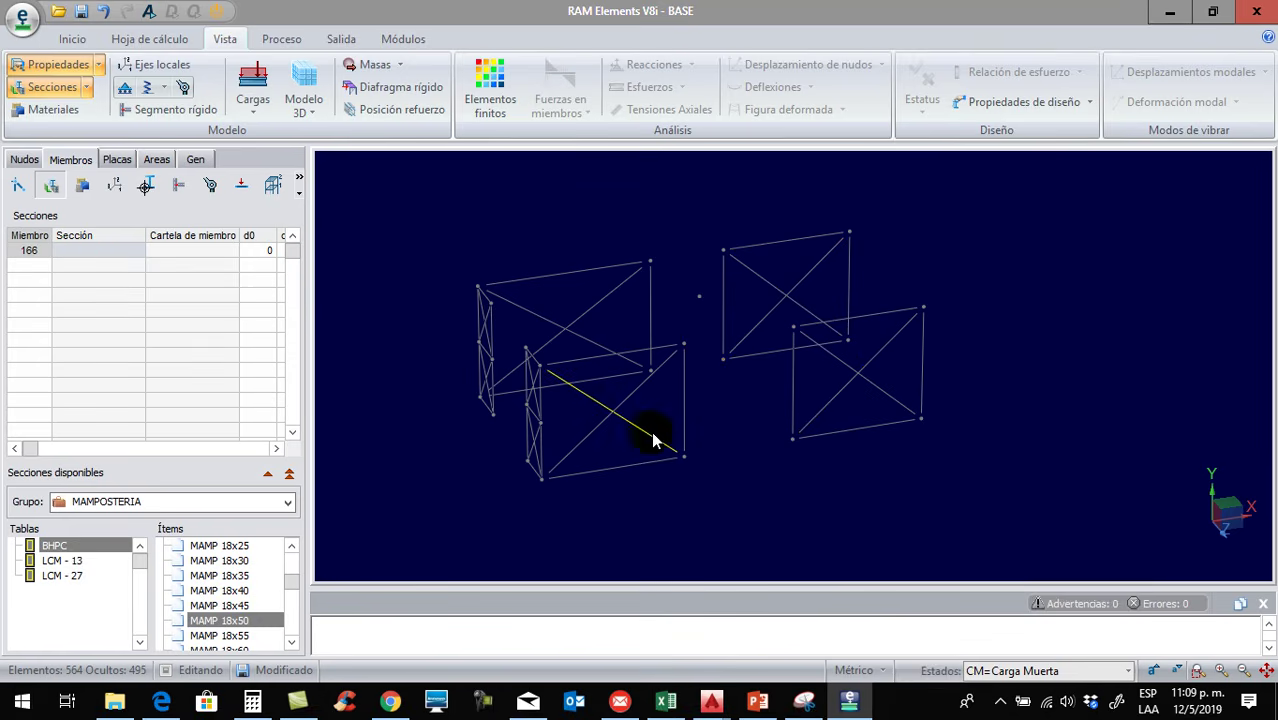
left_click(99, 68)
left_click(100, 138)
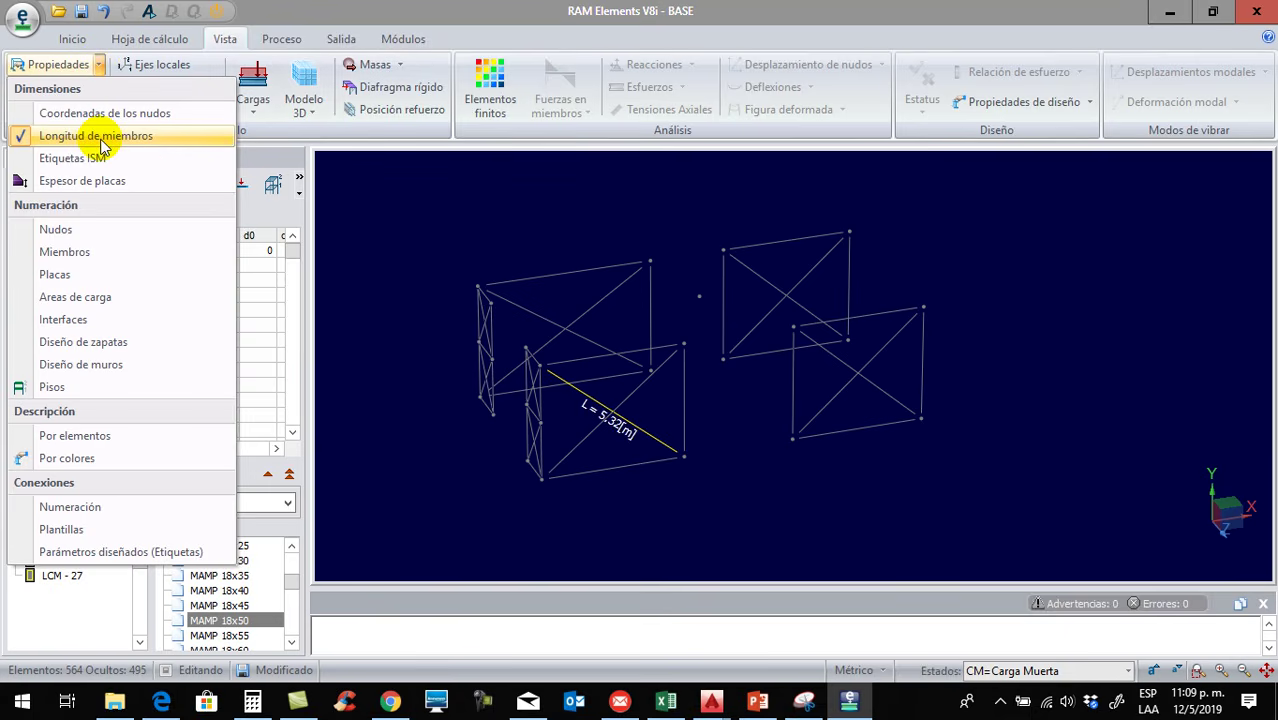
left_click(101, 141)
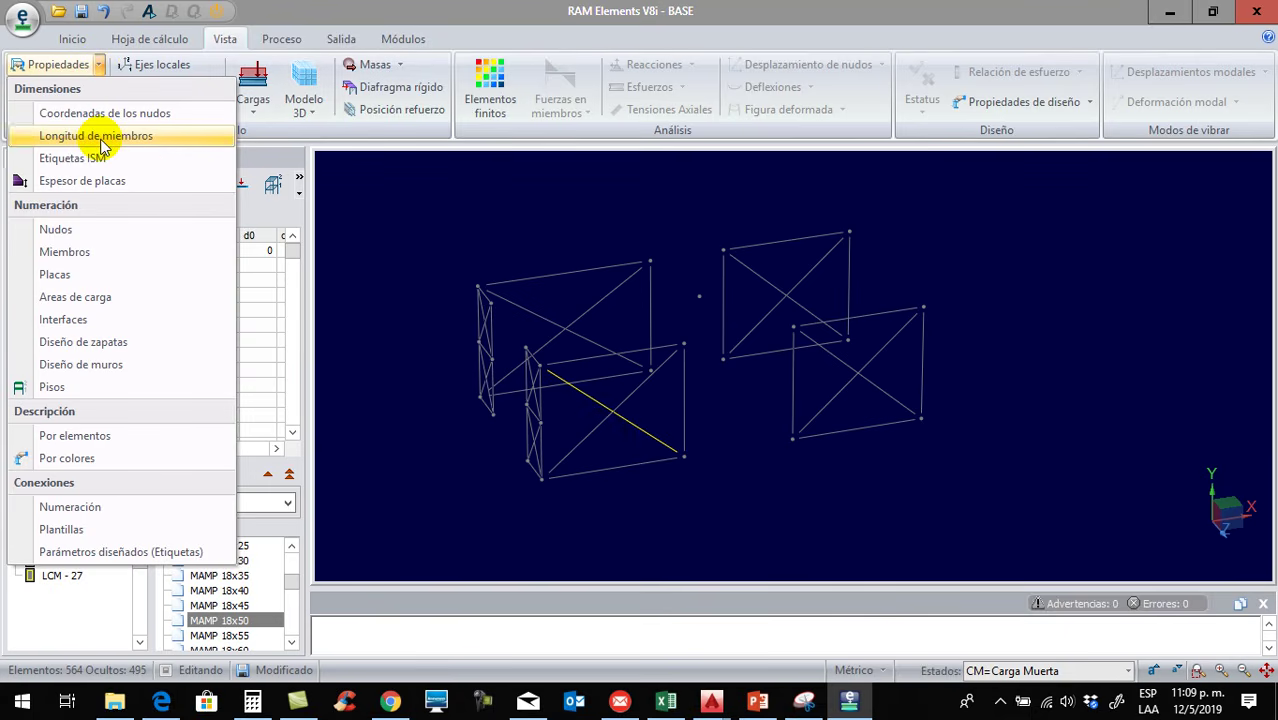
left_click(595, 428)
left_click(596, 430)
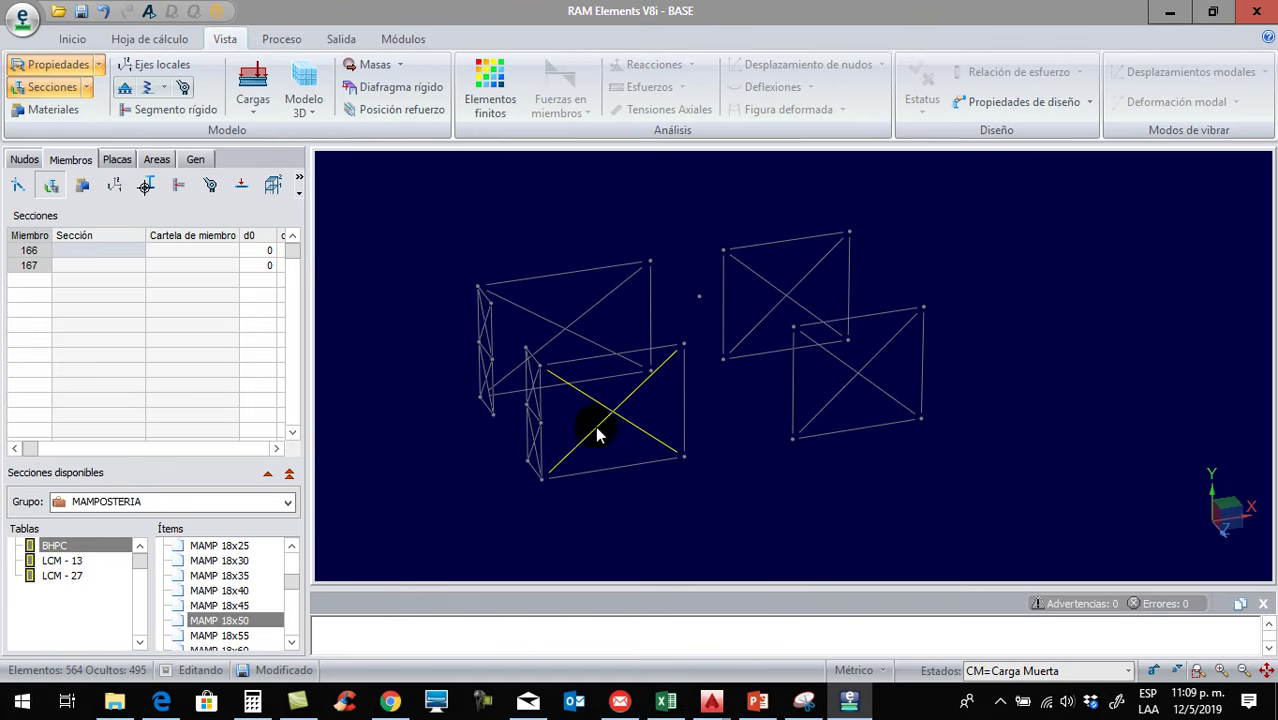
double_click(255, 620)
Check the length of a diagonal in the Z 0 panel near X 0 and assign MAMP 18x60 to both its diagonals
scroll(683, 474, "up", 2)
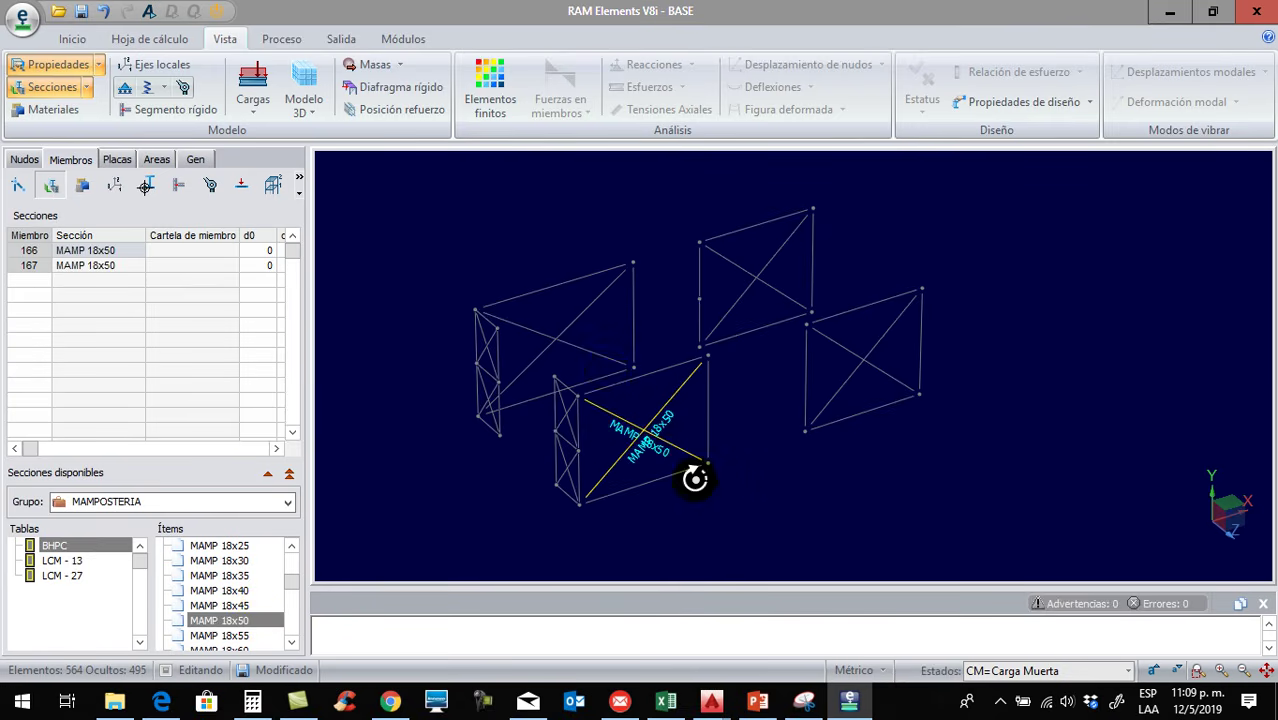
scroll(565, 339, "up", 1)
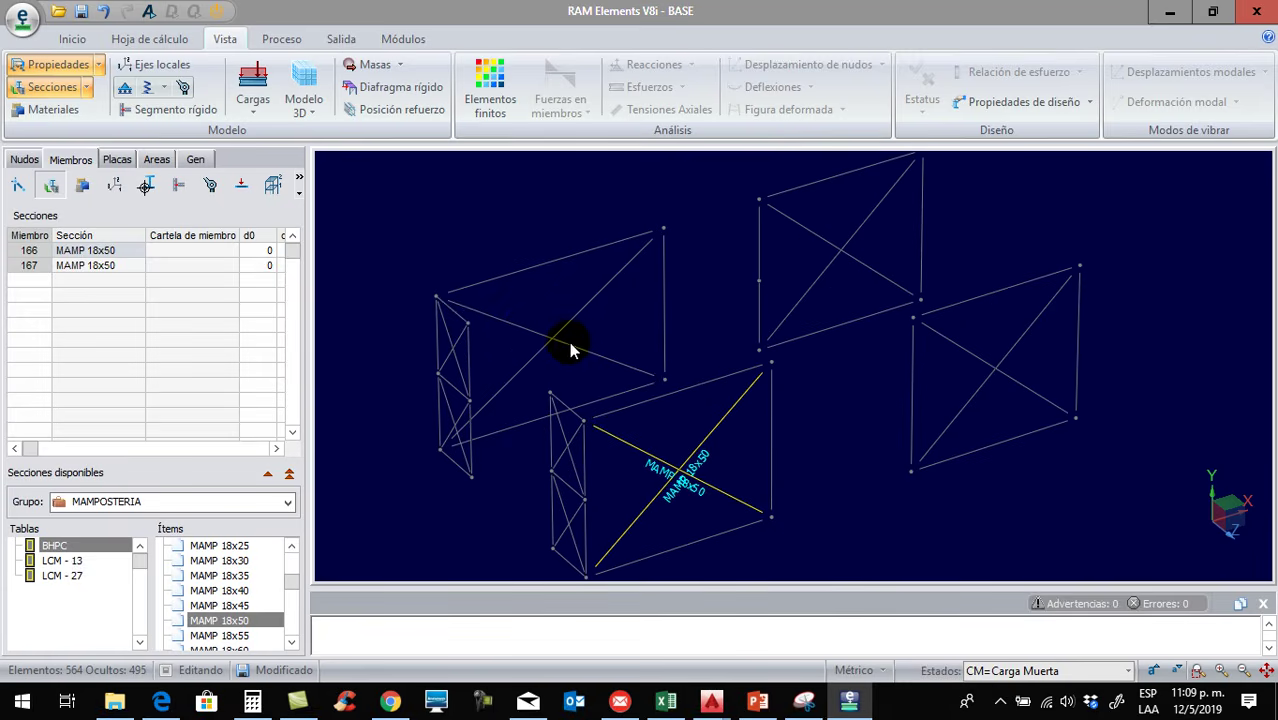
left_click(570, 343)
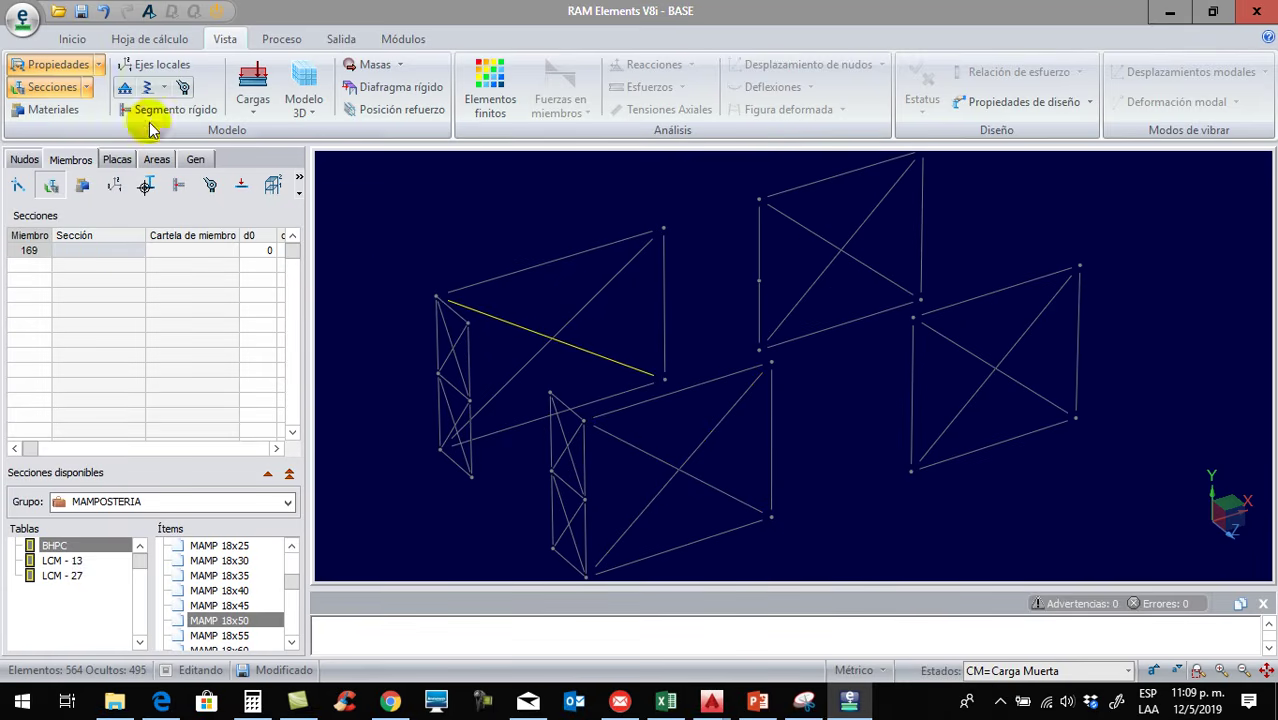
left_click(98, 64)
left_click(92, 139)
left_click(92, 139)
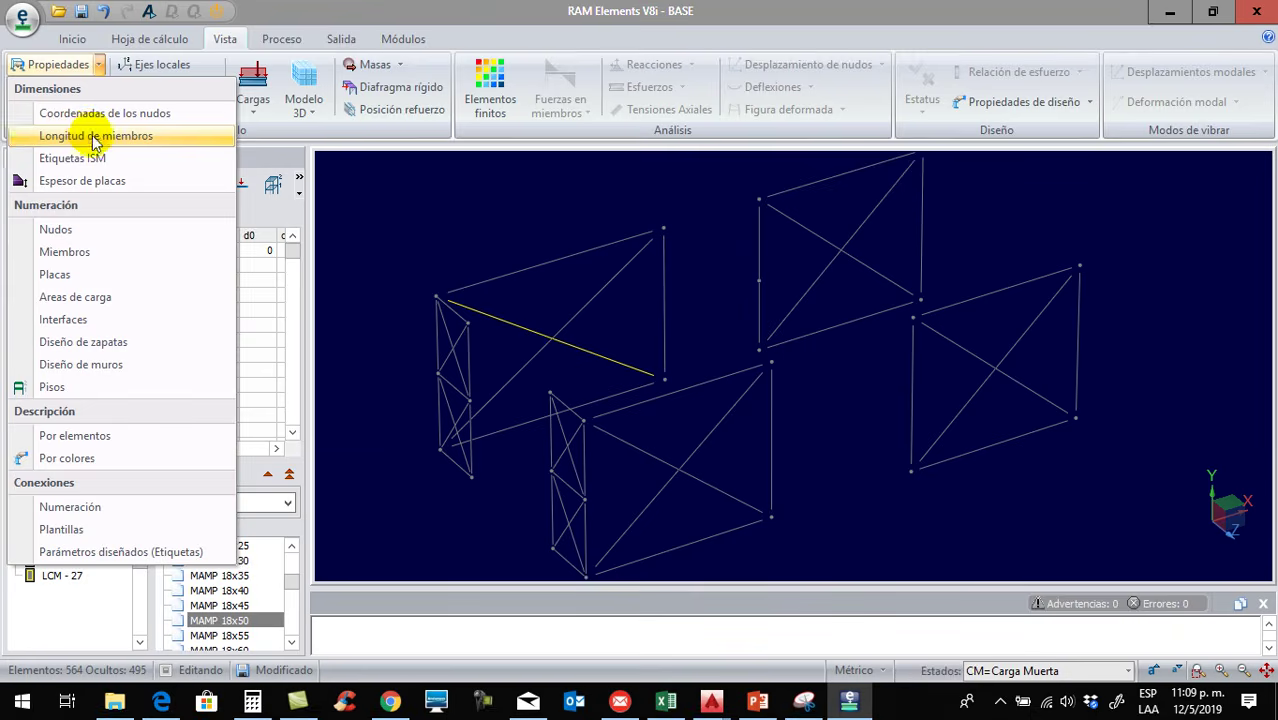
left_click(459, 254)
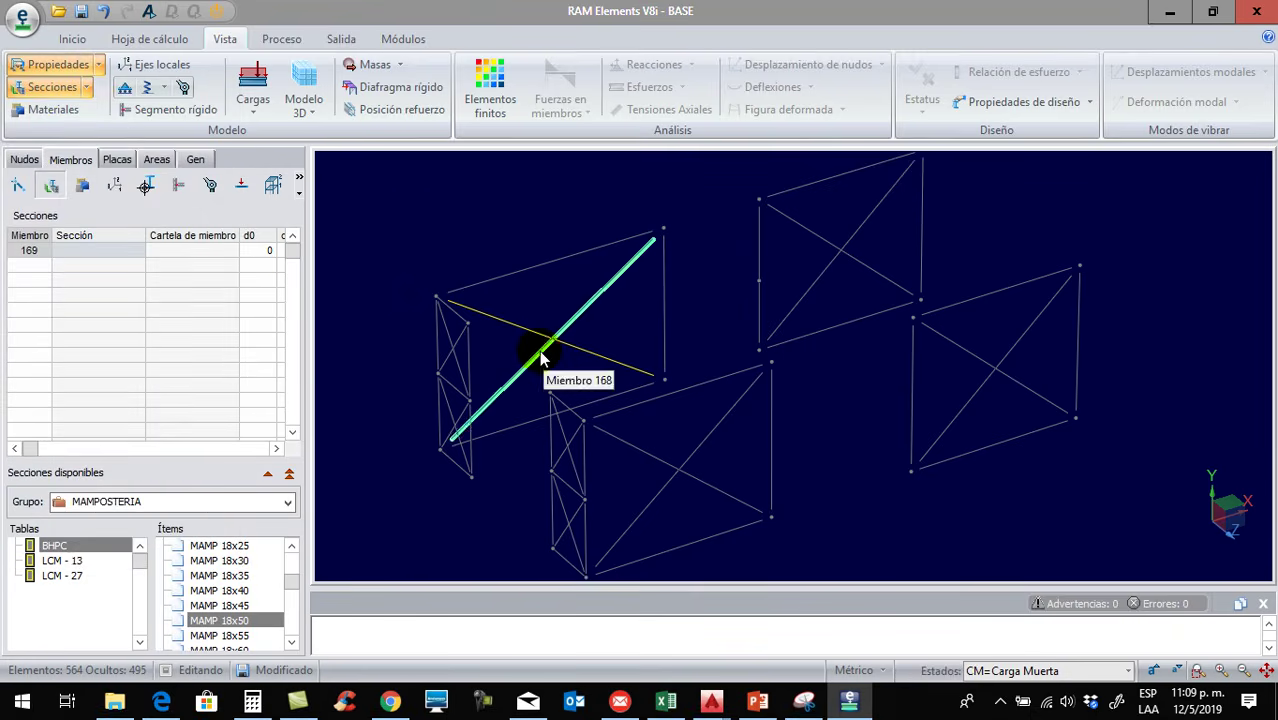
left_click(541, 350)
left_click(292, 643)
left_click(292, 643)
double_click(259, 622)
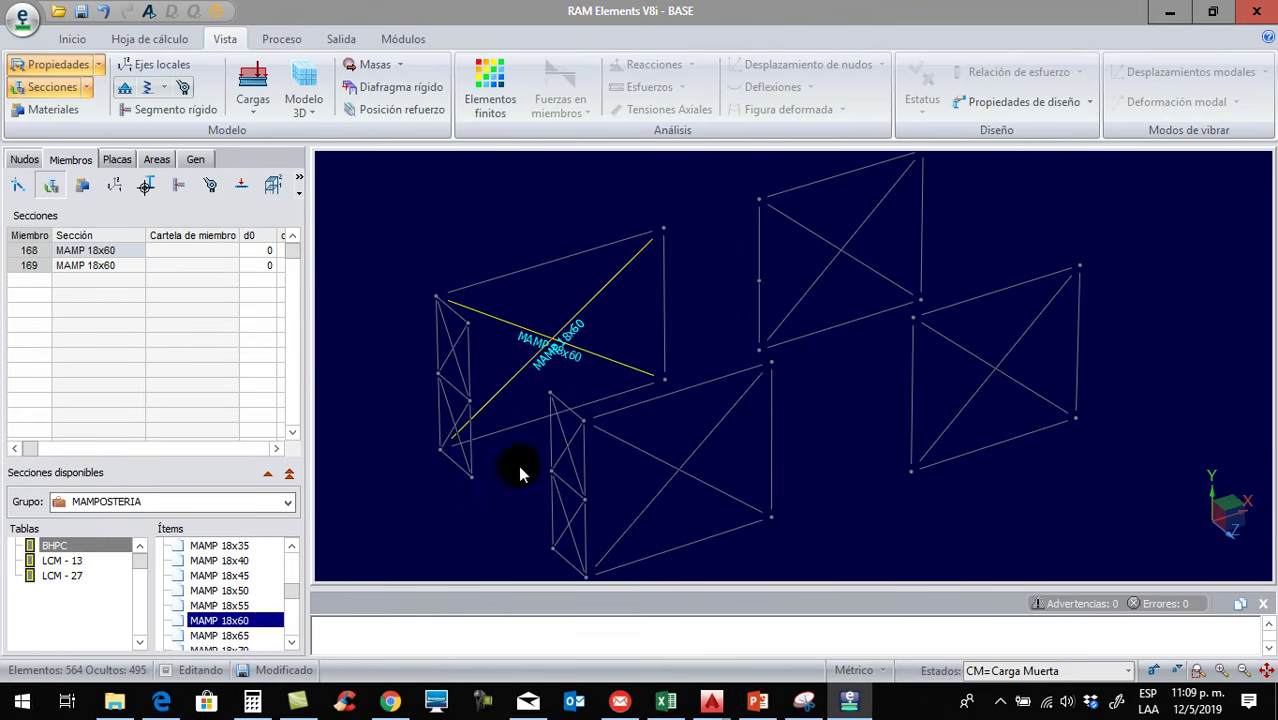
Select an upper diagonal of the narrow panel at X 0 beside Z 0 and check its member length
middle_click_drag(497, 482, 608, 357)
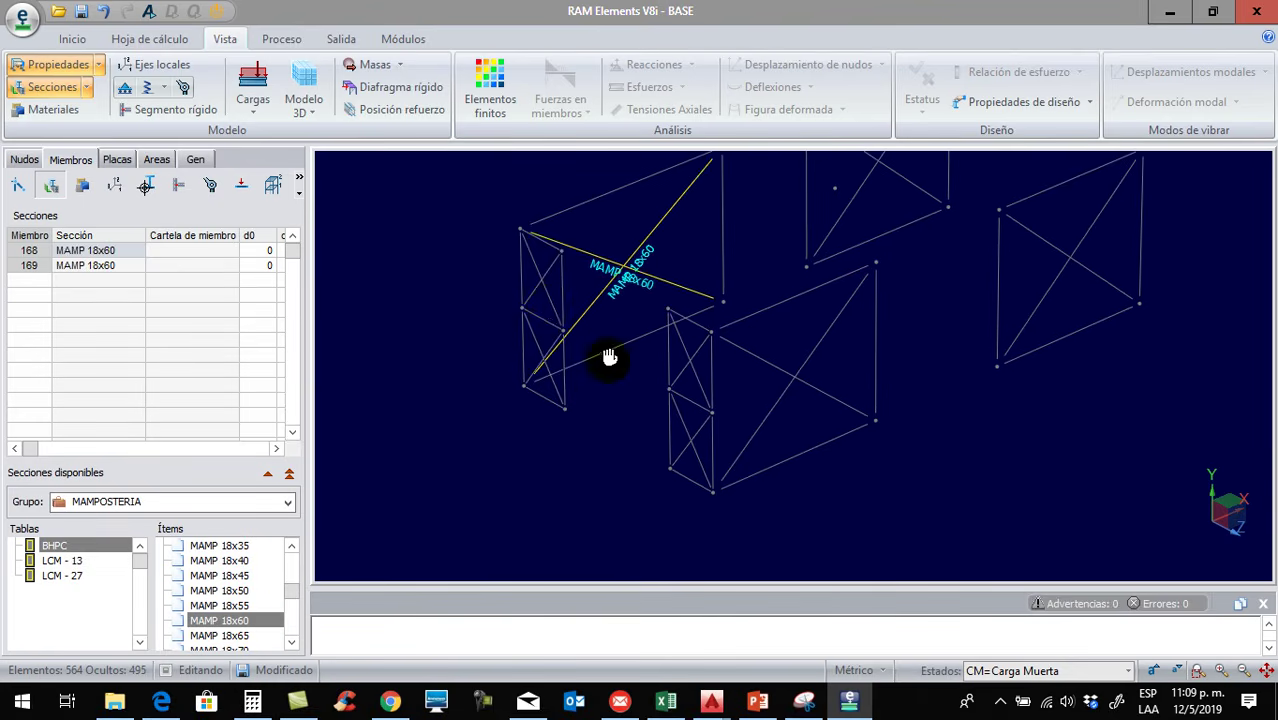
left_click(551, 297)
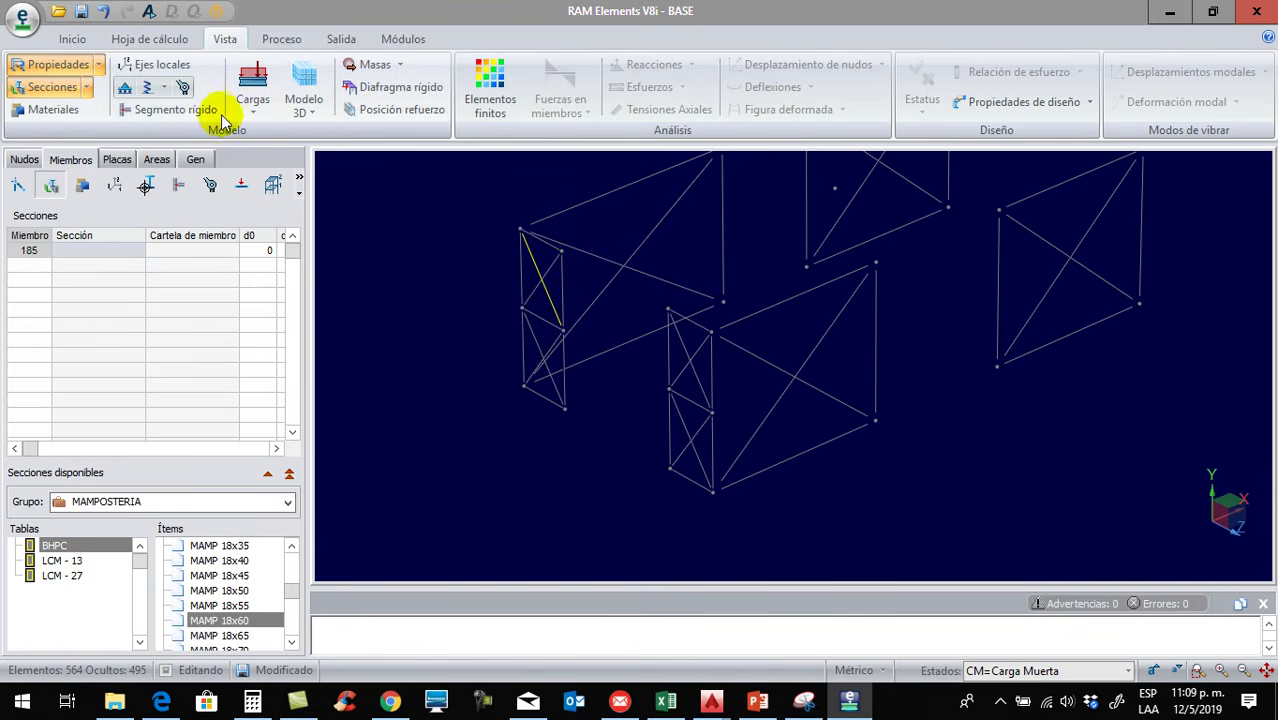
left_click(98, 65)
left_click(93, 137)
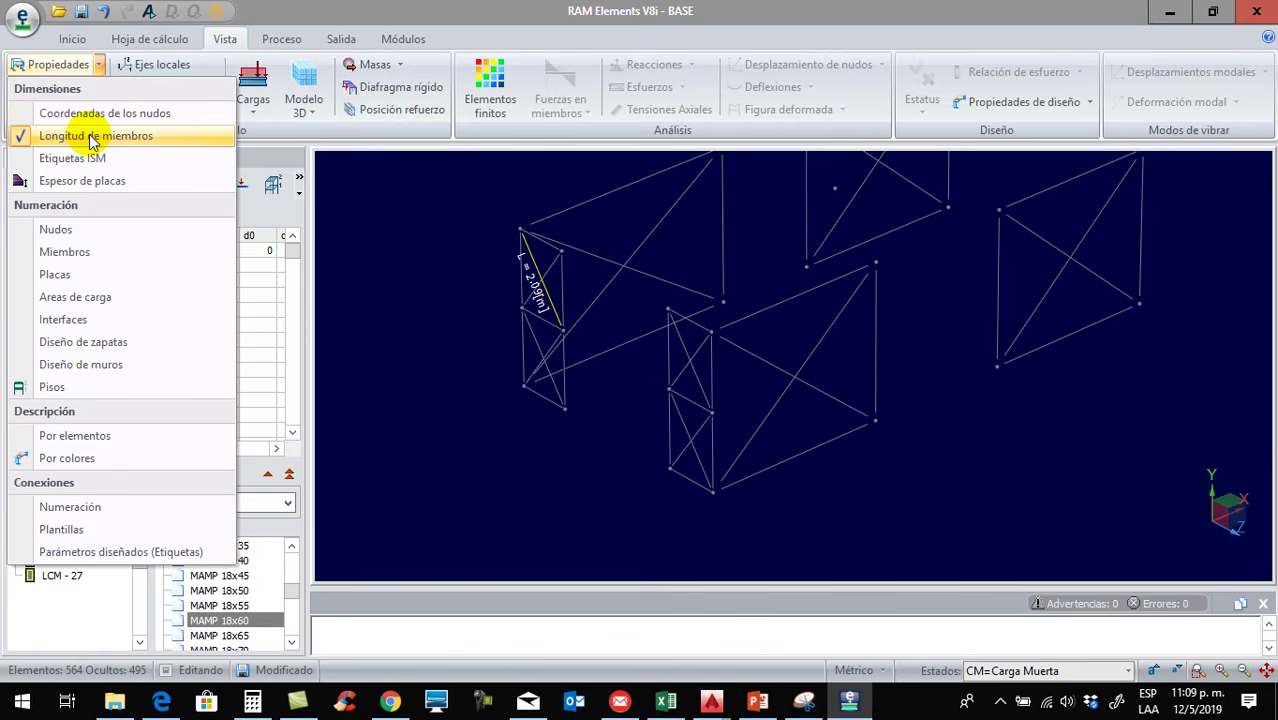
left_click(93, 137)
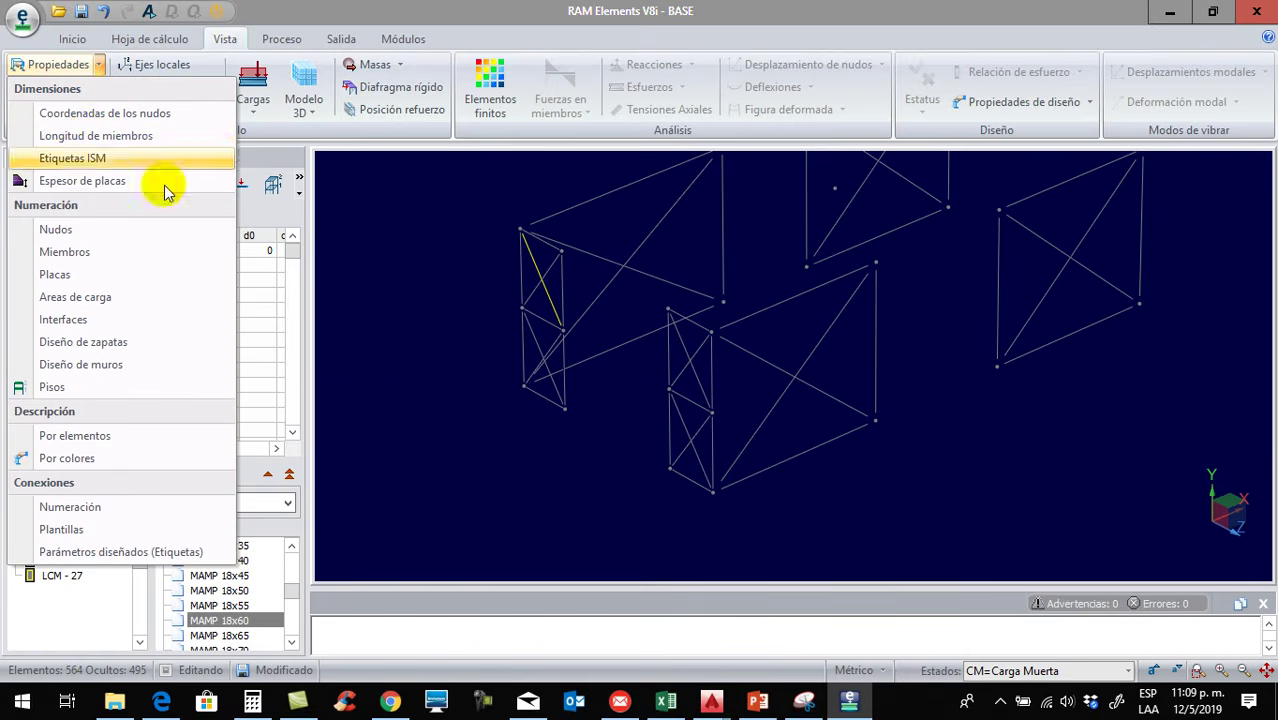
Assign MAMP 18x20 to all eight diagonals of the two narrow panels at X 0 and clear the selection
left_click(455, 484)
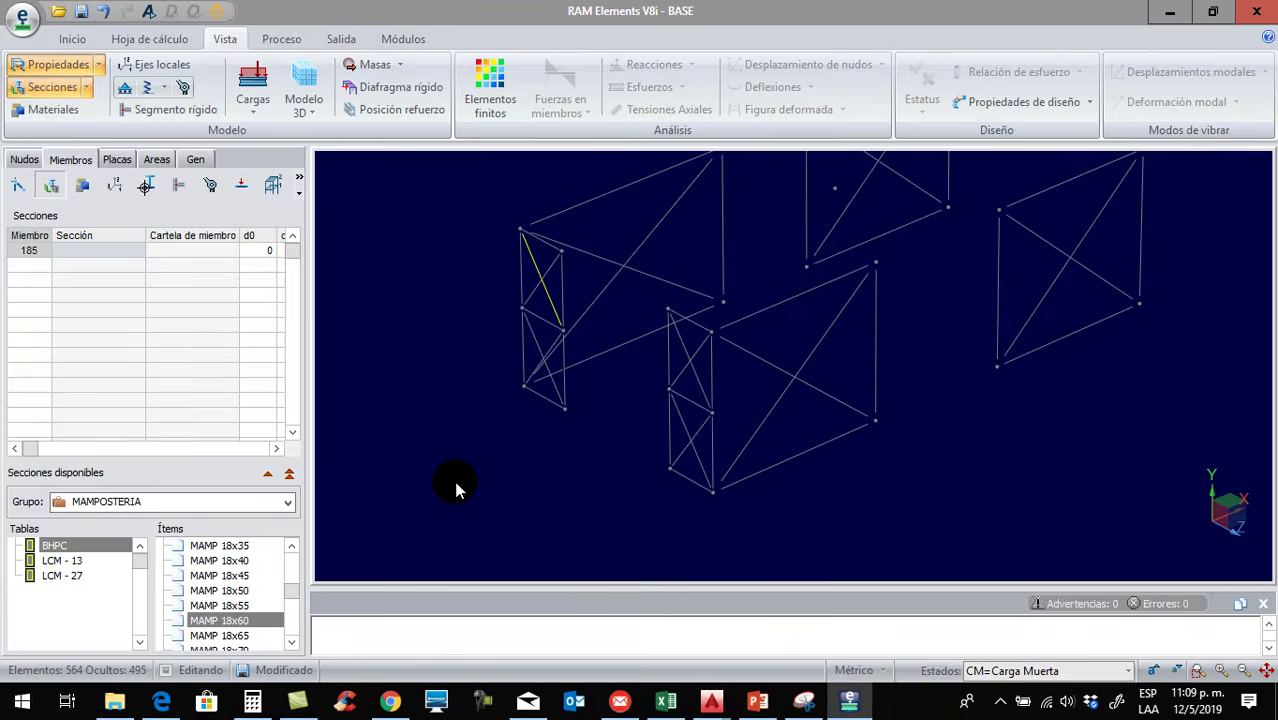
left_click(535, 298)
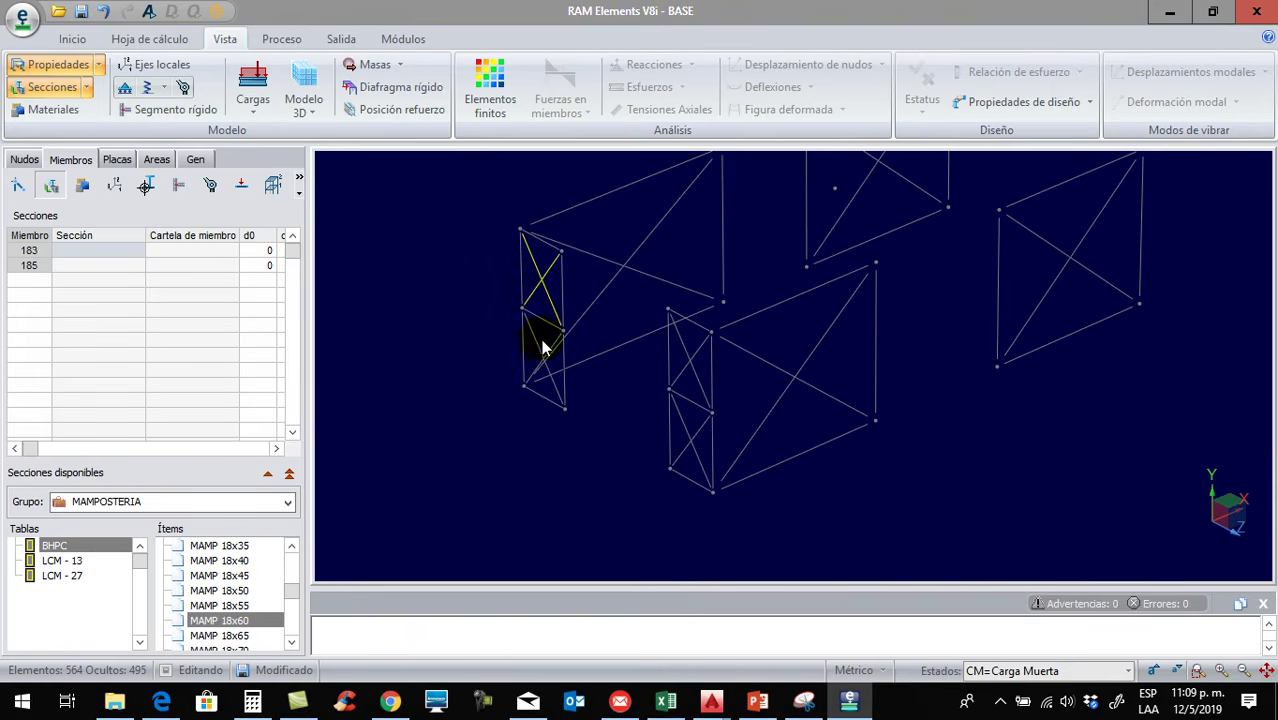
left_click(532, 336)
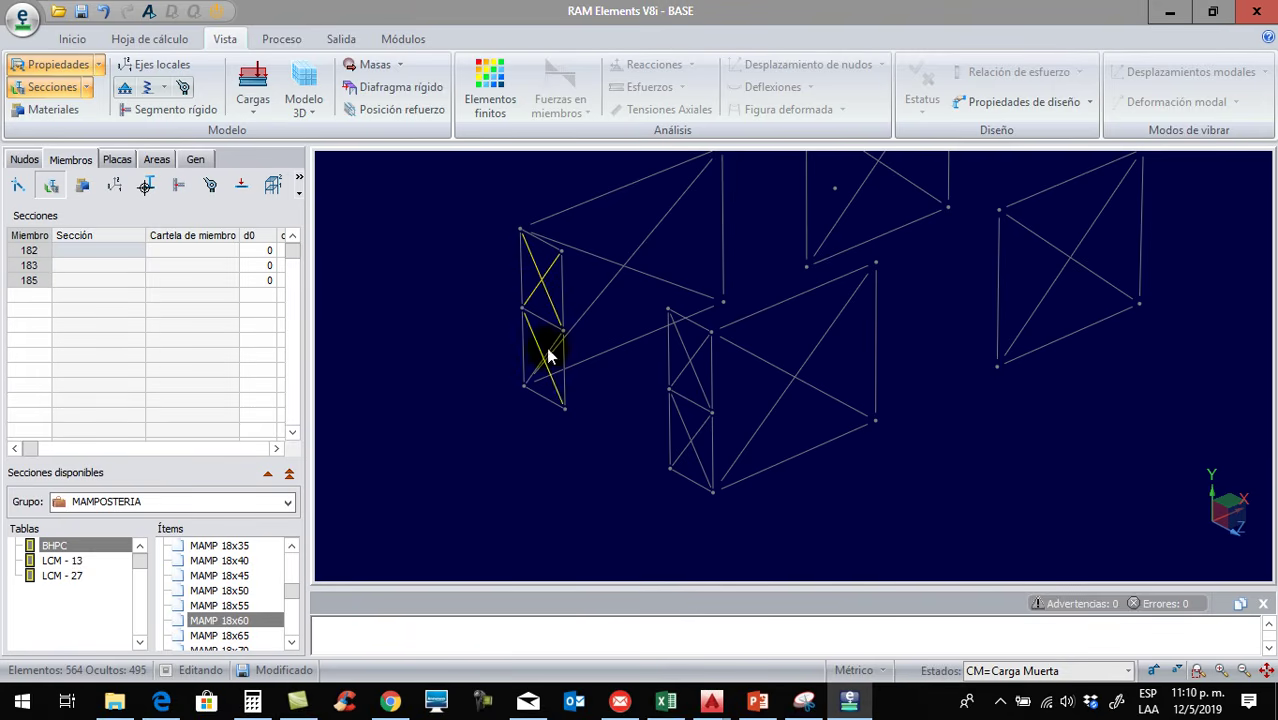
left_click(553, 346)
left_click(690, 434)
left_click(700, 431)
left_click(700, 389)
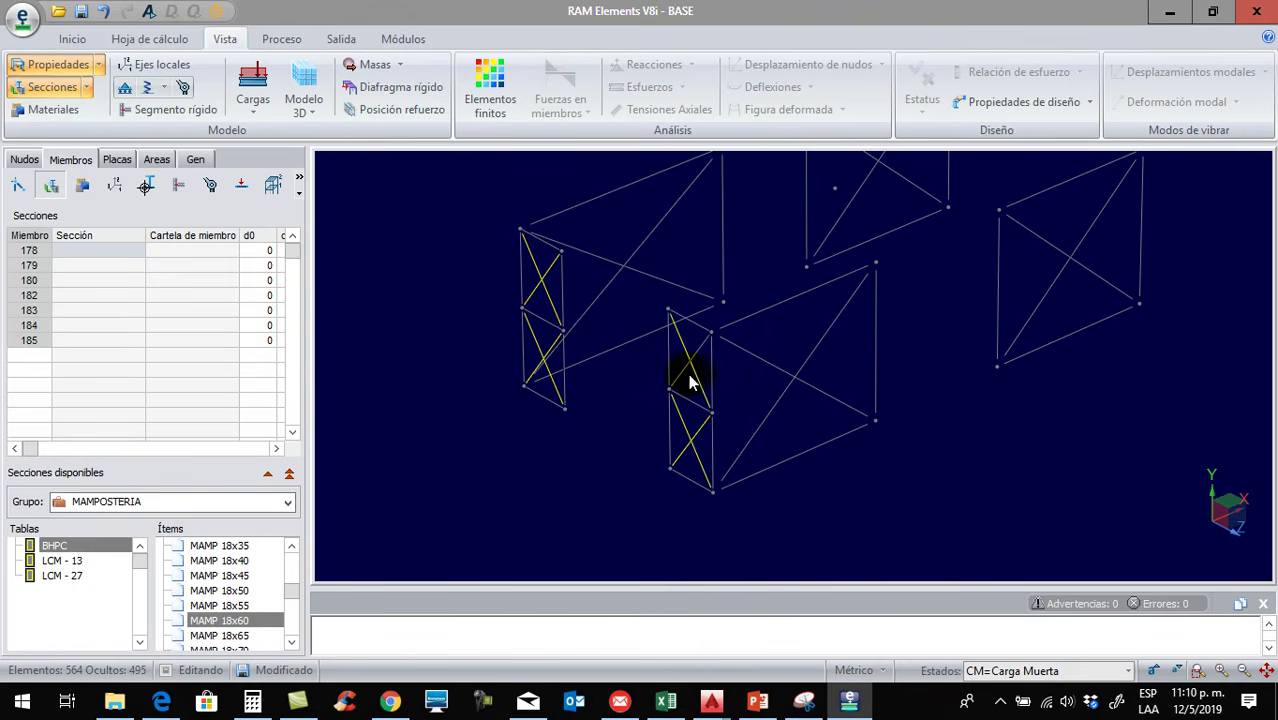
left_click(682, 376)
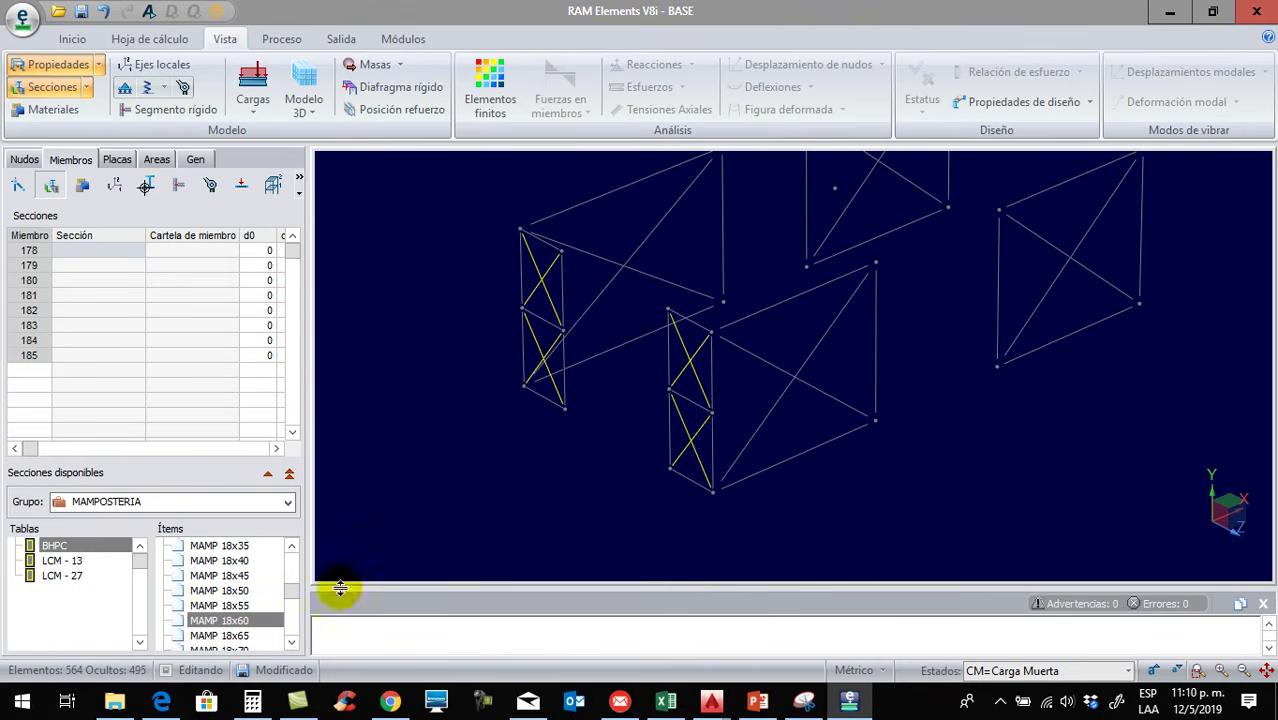
left_click(296, 592)
scroll(294, 588, "up", 2)
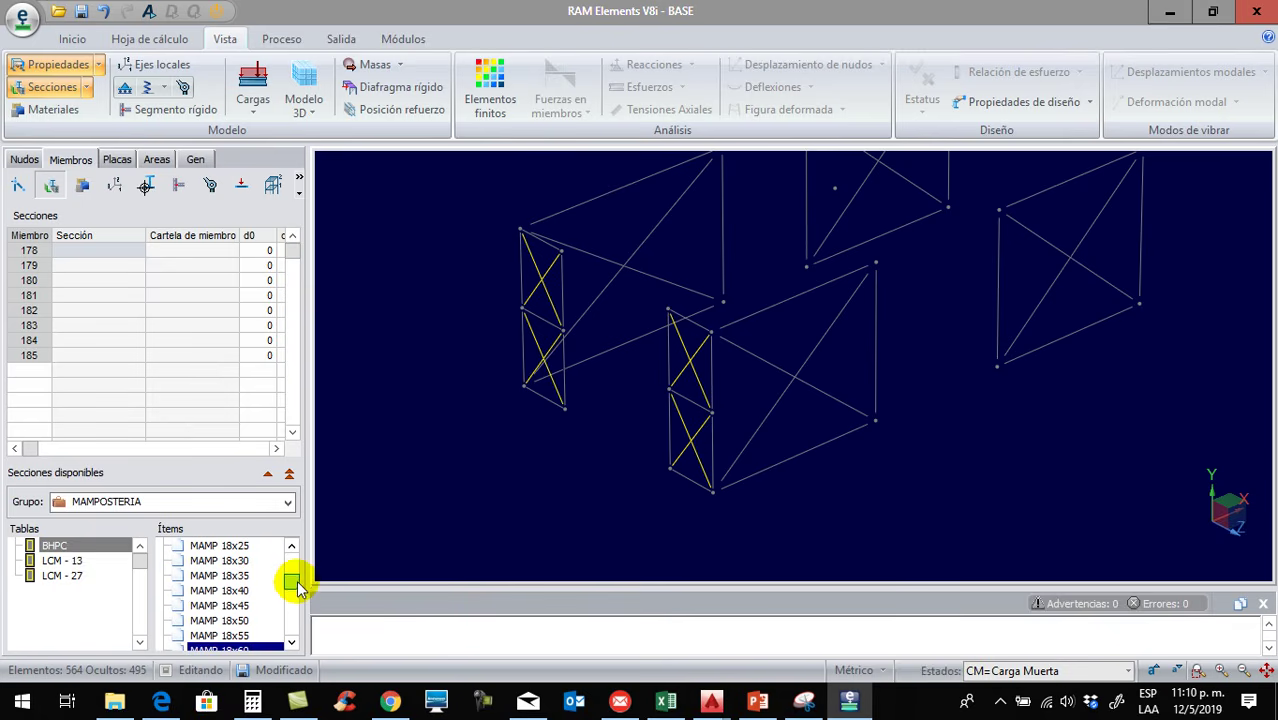
left_click(220, 560)
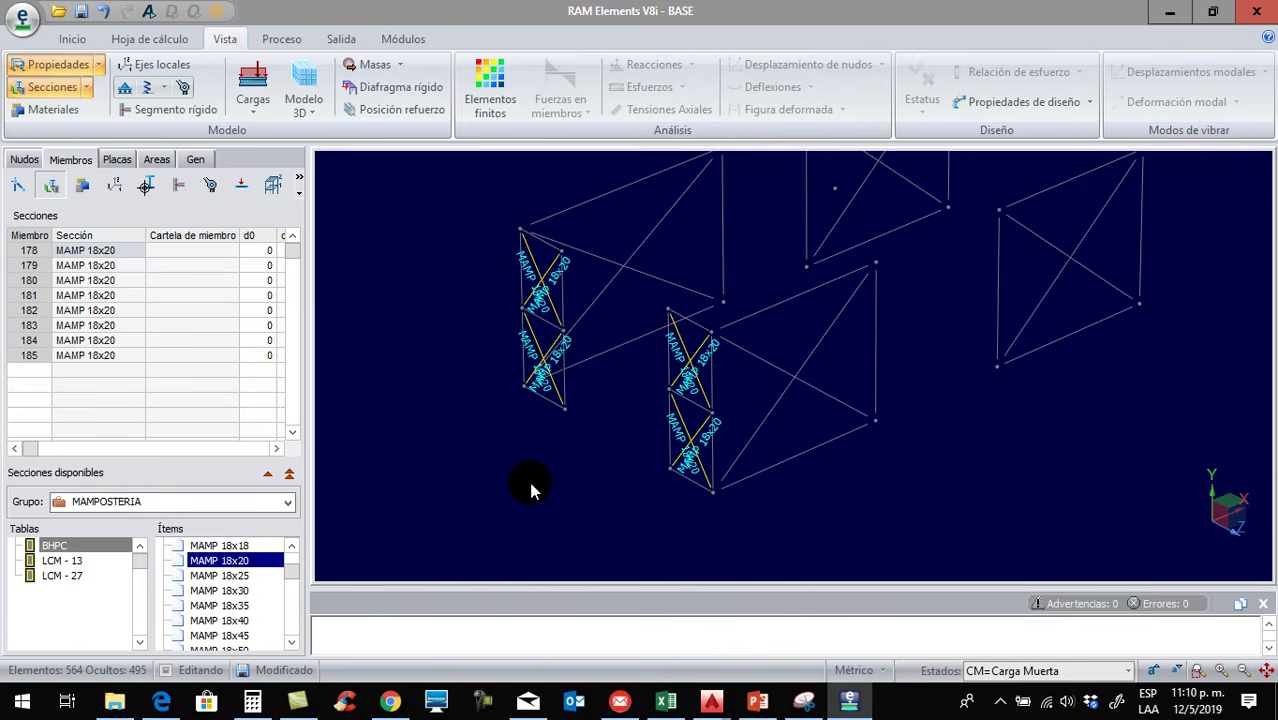
left_click(522, 452)
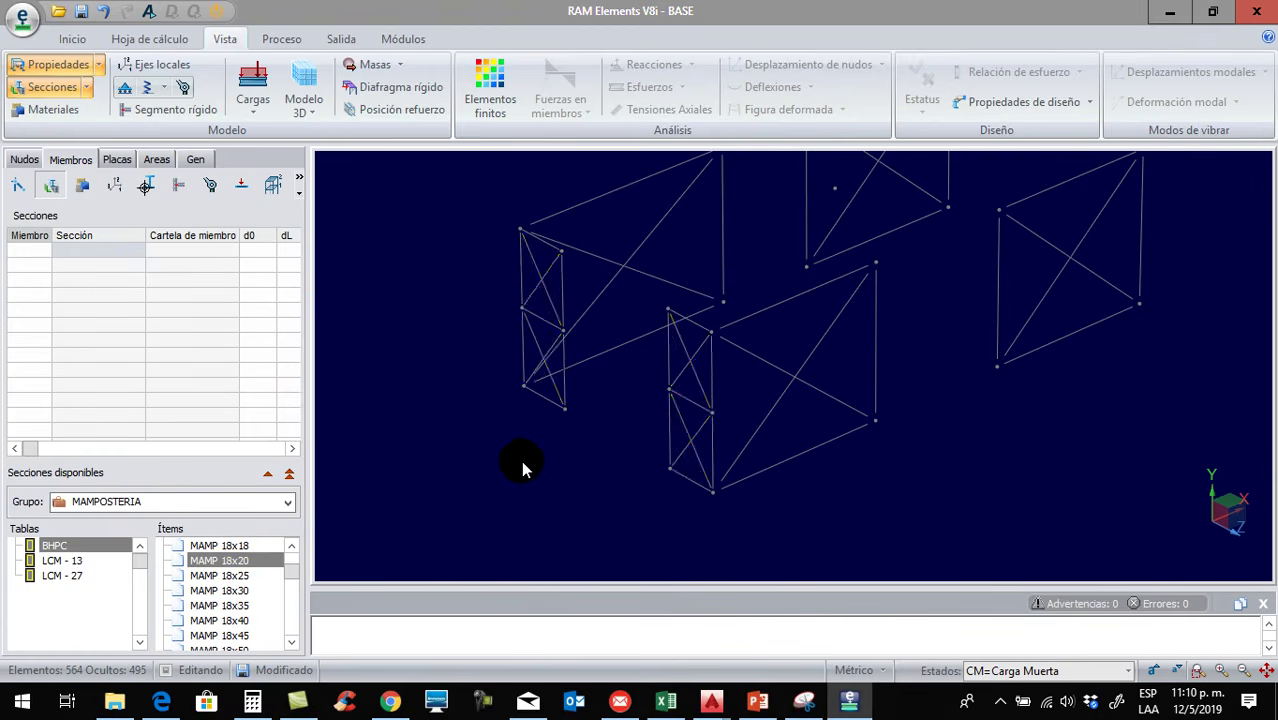
Select the whole visible model, examine the section labels of all panel members, and clear the selection
scroll(522, 455, "down", 3)
left_click_drag(470, 203, 963, 494)
middle_click_drag(755, 441, 835, 442)
scroll(813, 350, "up", 2)
scroll(811, 340, "up", 3)
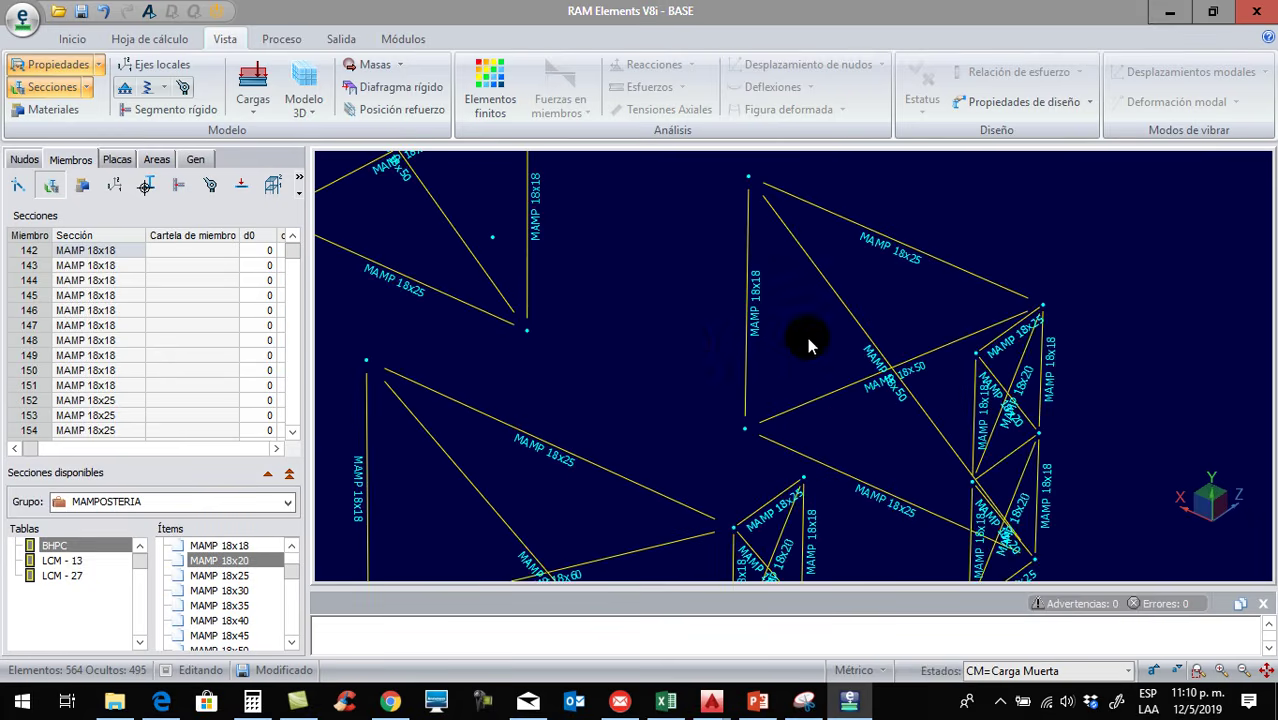
scroll(687, 343, "down", 3)
middle_click_drag(622, 410, 800, 403)
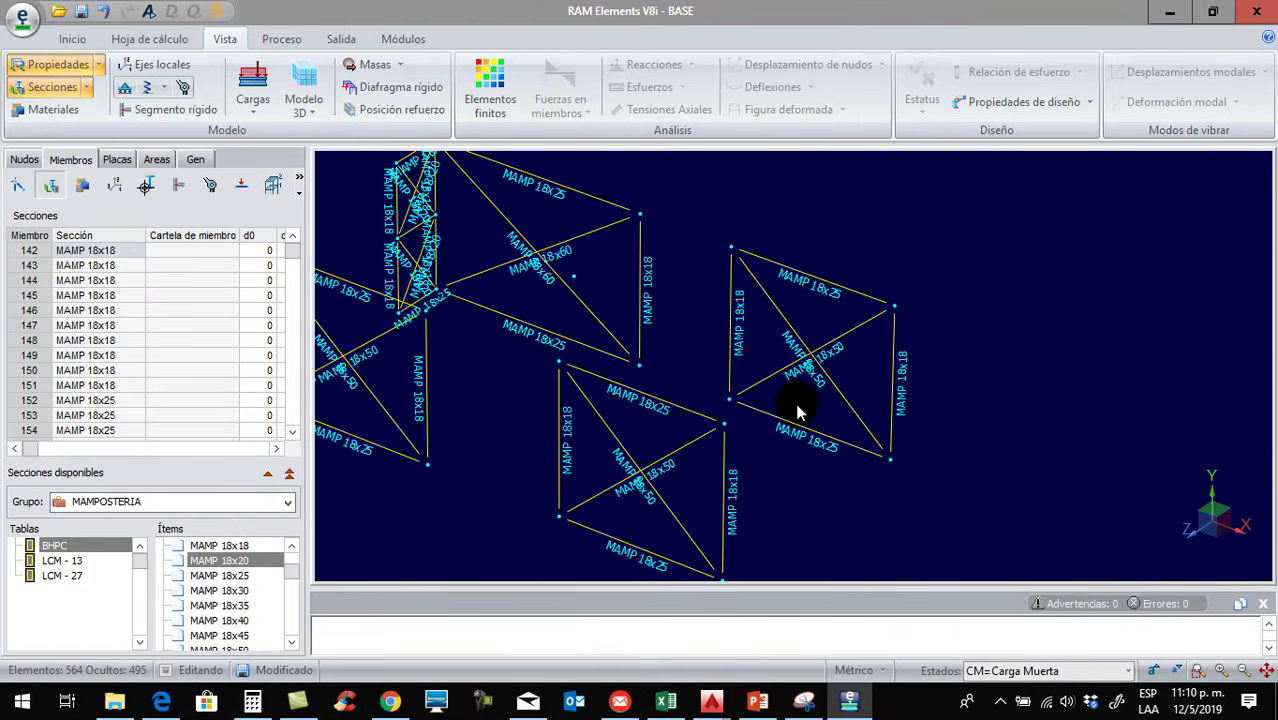
scroll(798, 410, "down", 3)
left_click(862, 499)
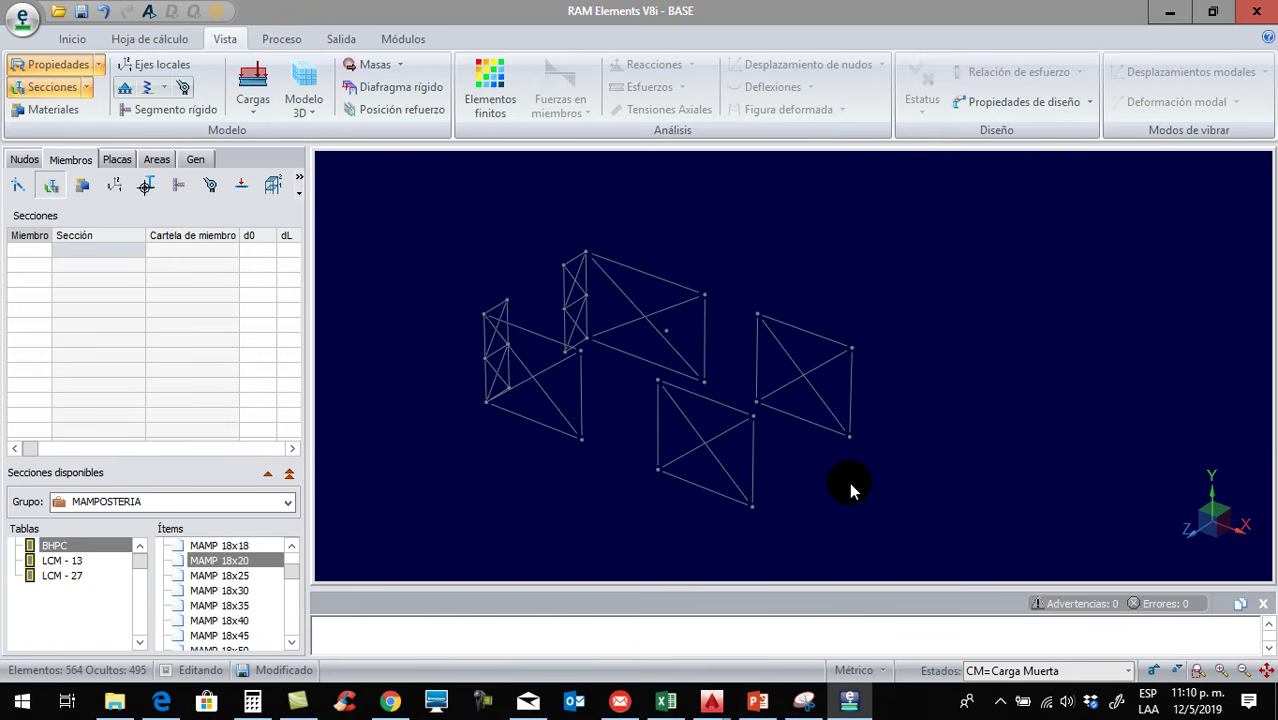
Select both diagonals in each of the four large wall panels
middle_click_drag(851, 487, 943, 475)
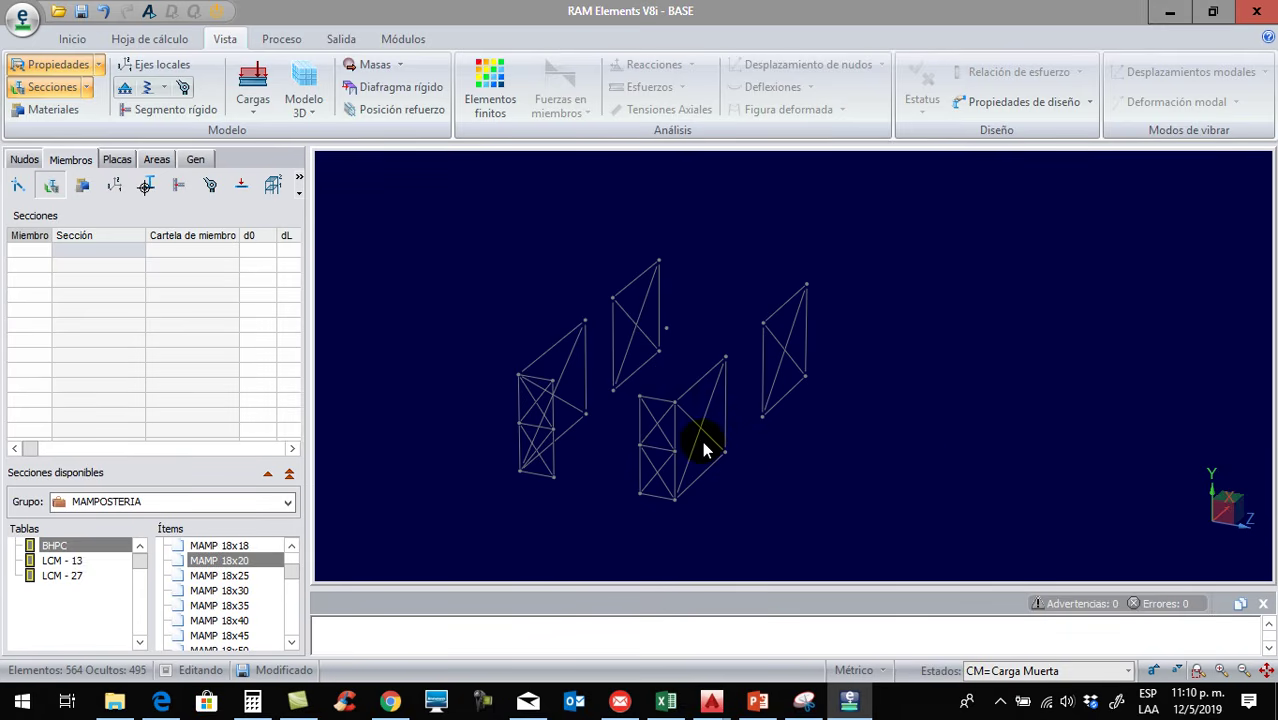
middle_click_drag(748, 496, 683, 462)
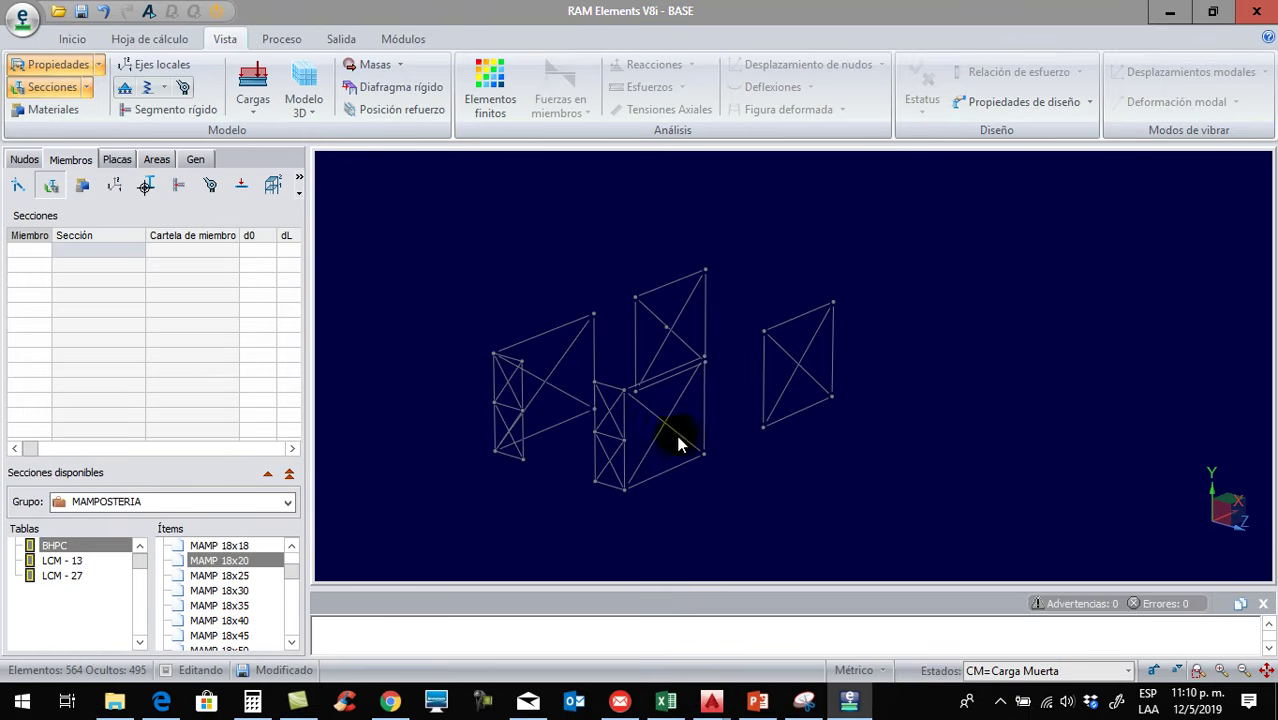
left_click(664, 439)
left_click(649, 447)
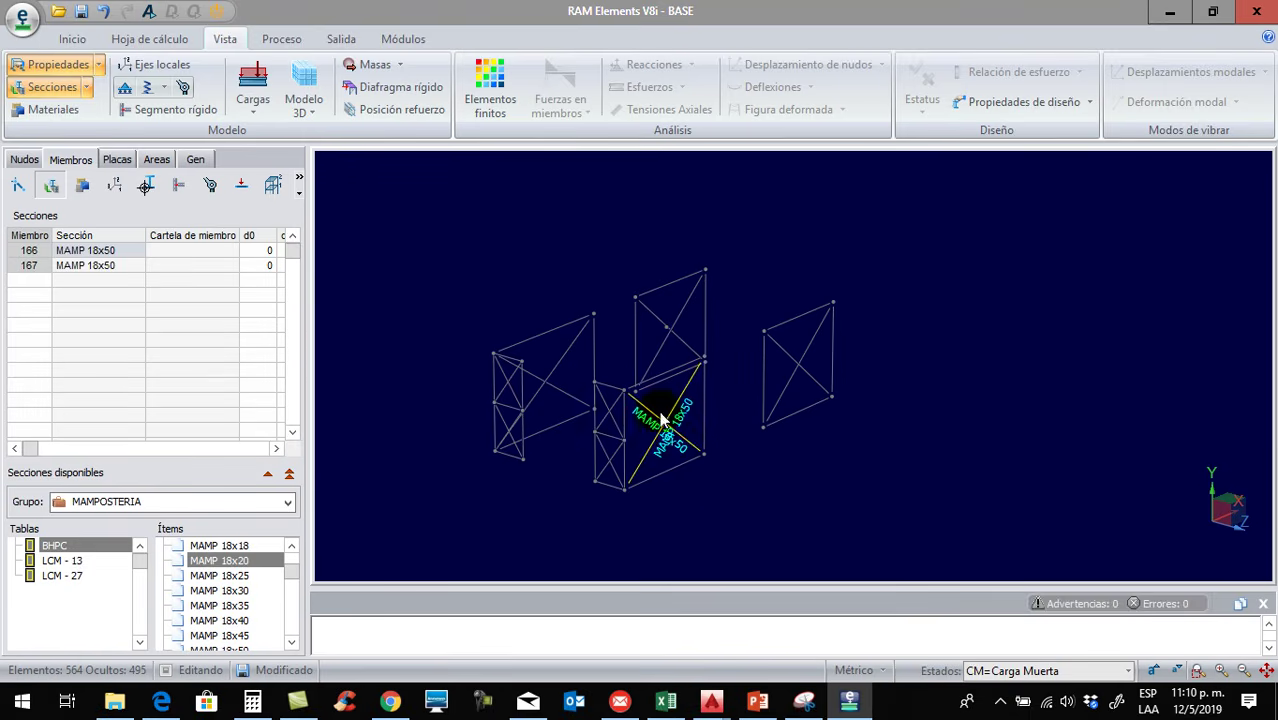
left_click(660, 348)
left_click(685, 345)
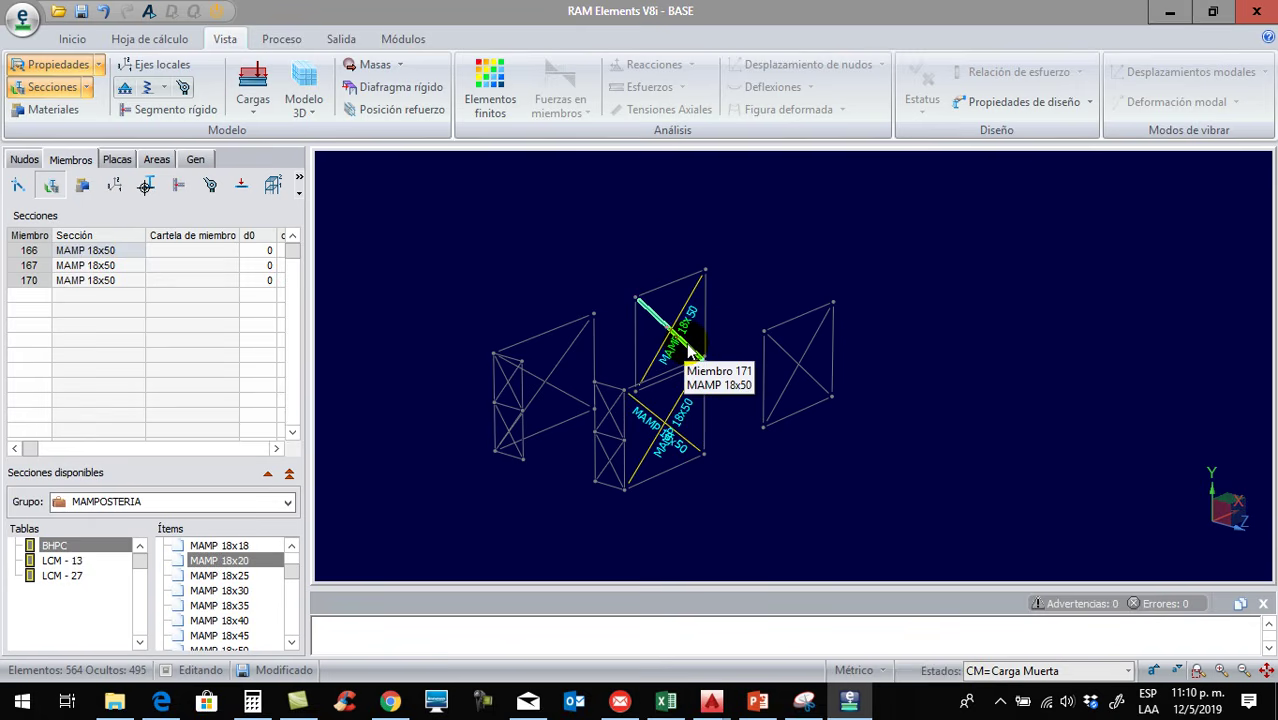
left_click(786, 385)
left_click(786, 353)
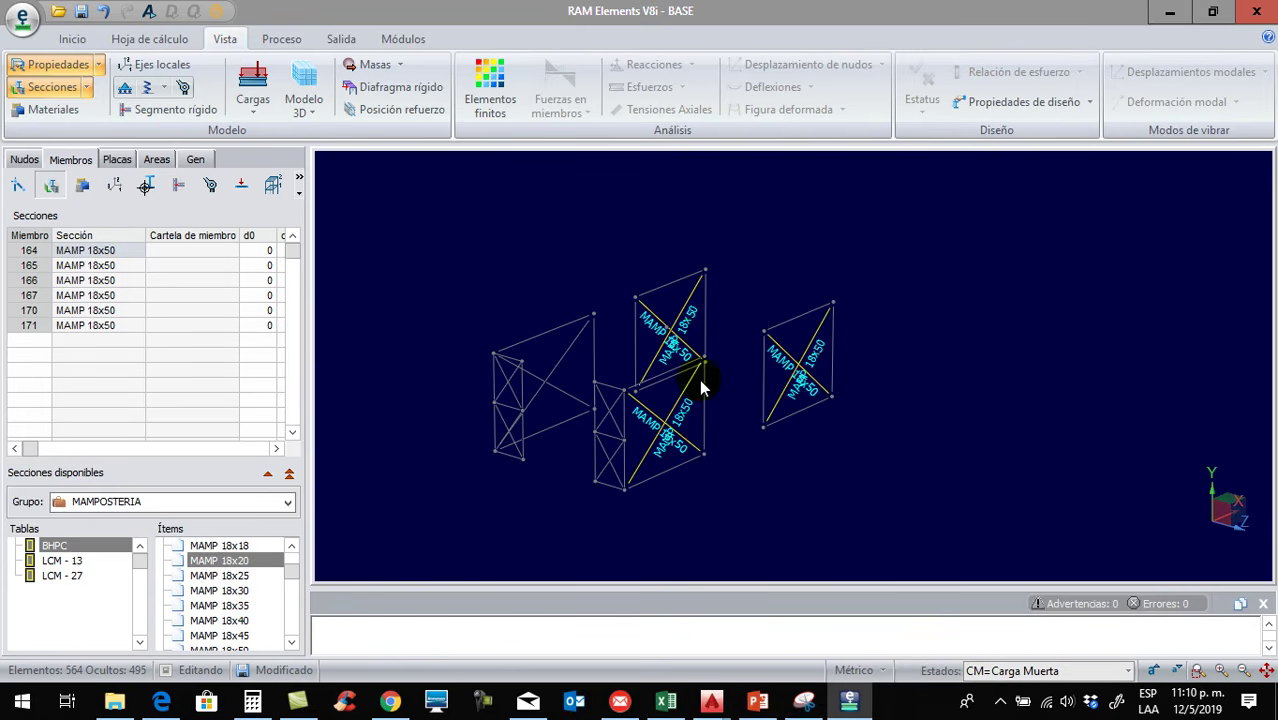
left_click(562, 379)
left_click(566, 400)
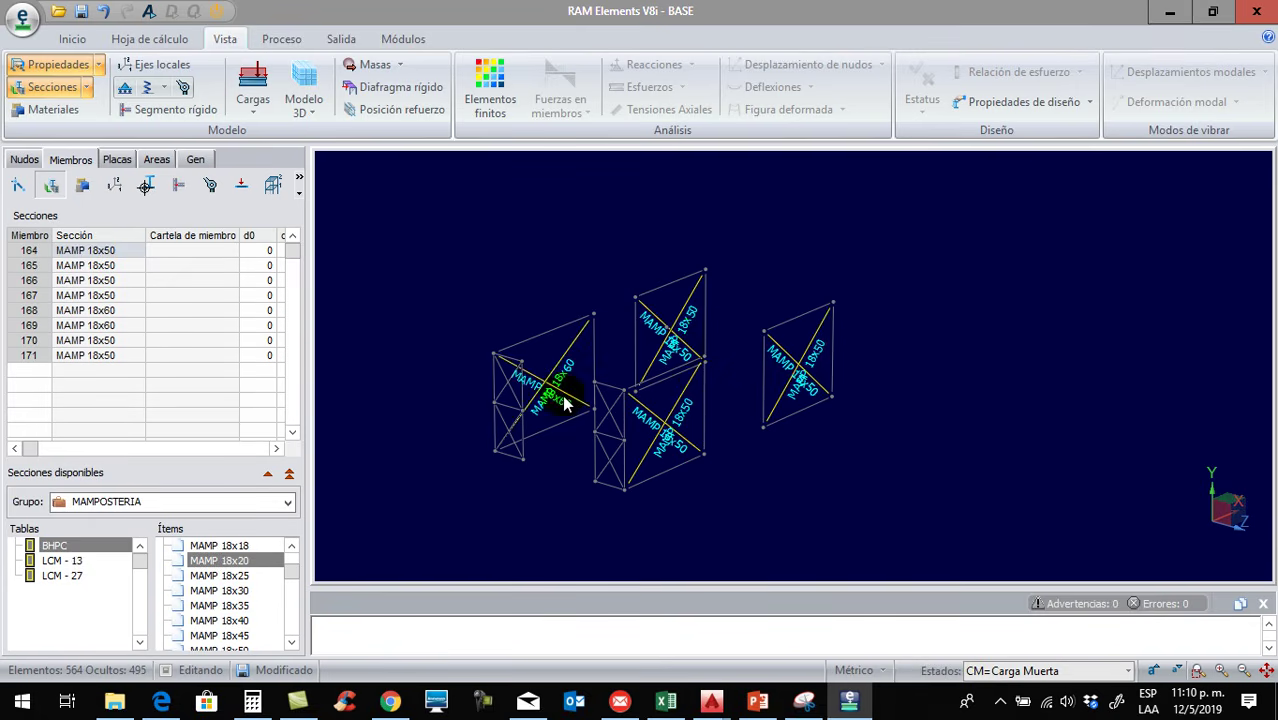
Add the eight diagonals of the two narrow panels at X 0 to the selection
left_click(507, 380)
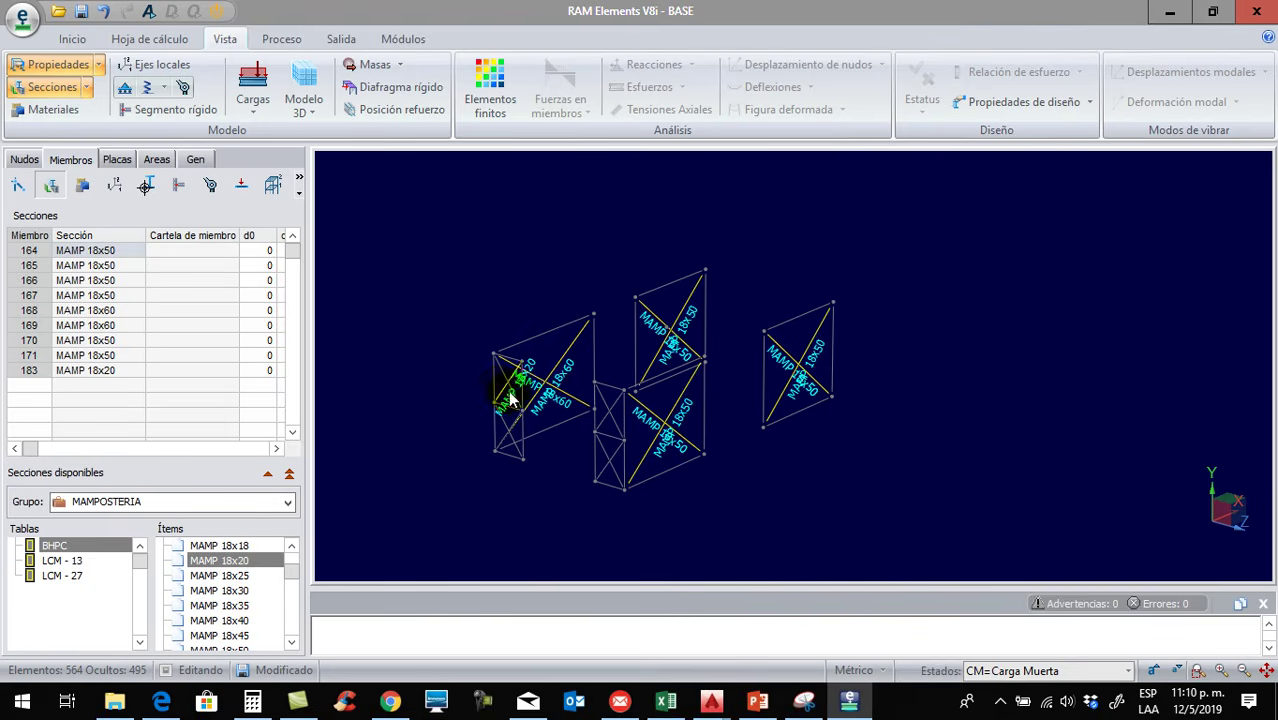
left_click(515, 440)
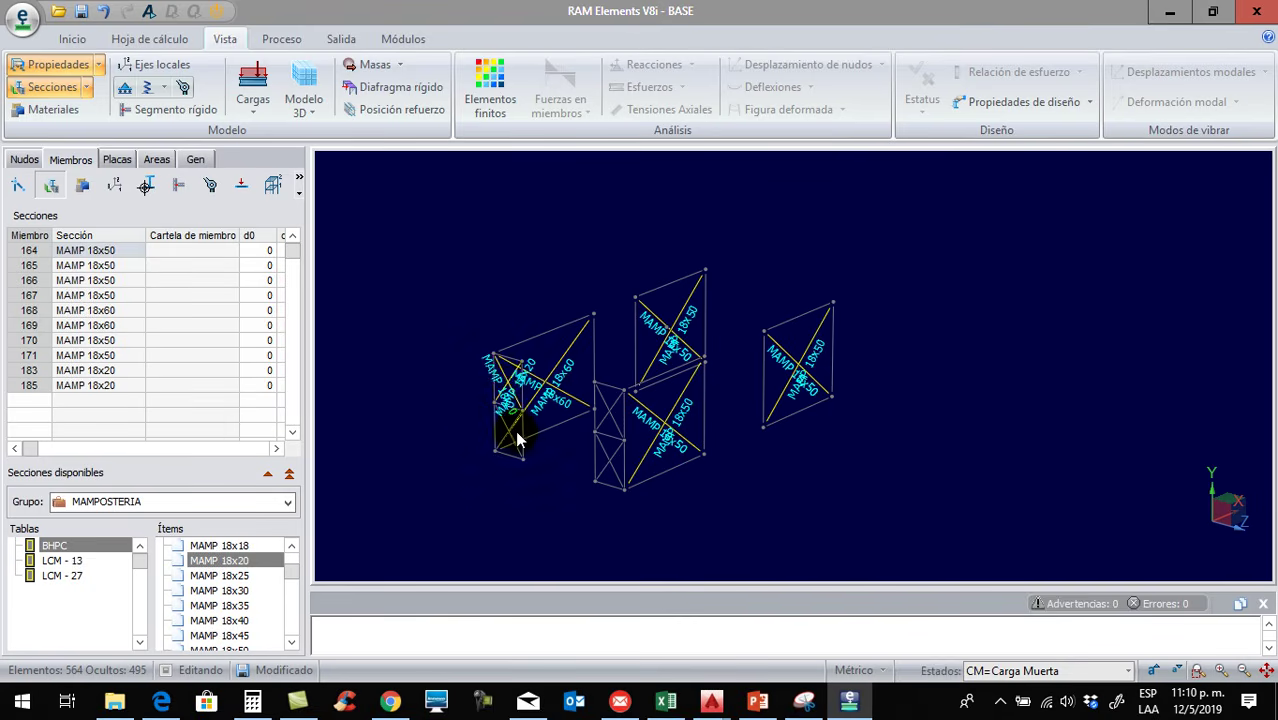
scroll(516, 442, "up", 3)
middle_click_drag(573, 443, 639, 492)
left_click(545, 455)
left_click(639, 478)
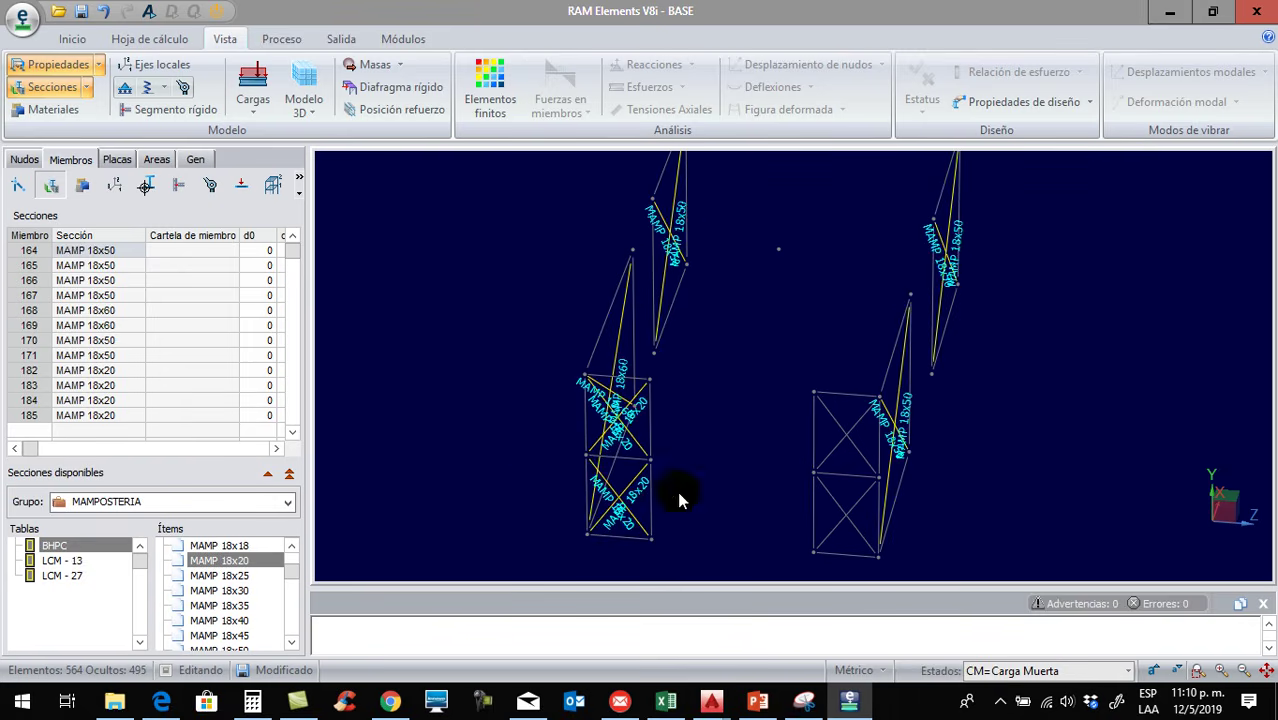
left_click(848, 511)
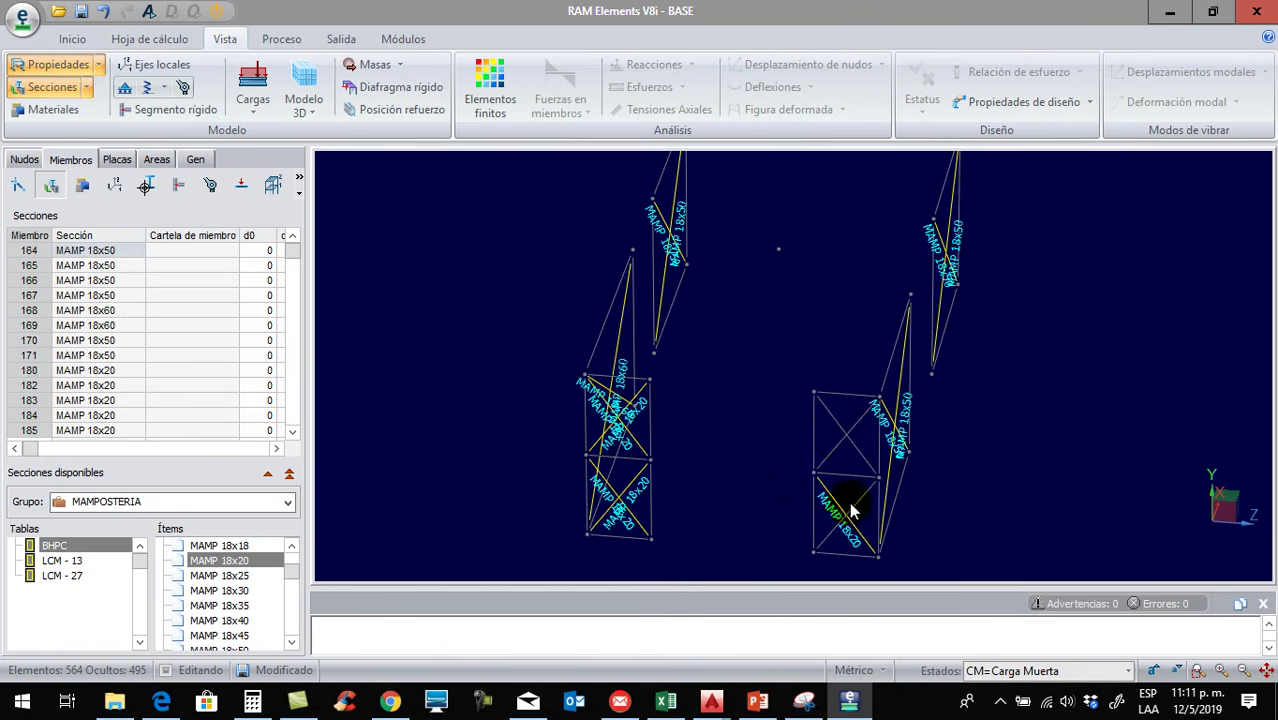
left_click(860, 452)
middle_click_drag(736, 462, 700, 463)
scroll(808, 437, "down", 3)
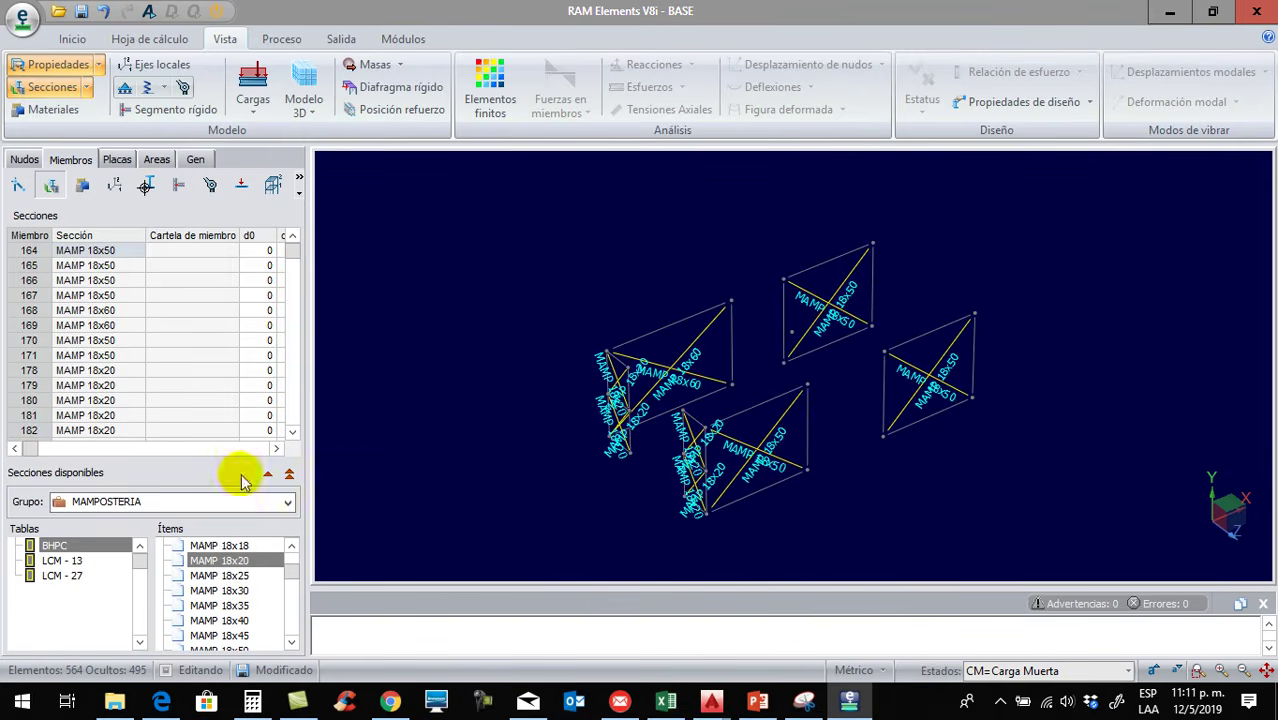
Assign the masonry material BHPC-NORMAL to all selected diagonals
left_click(83, 187)
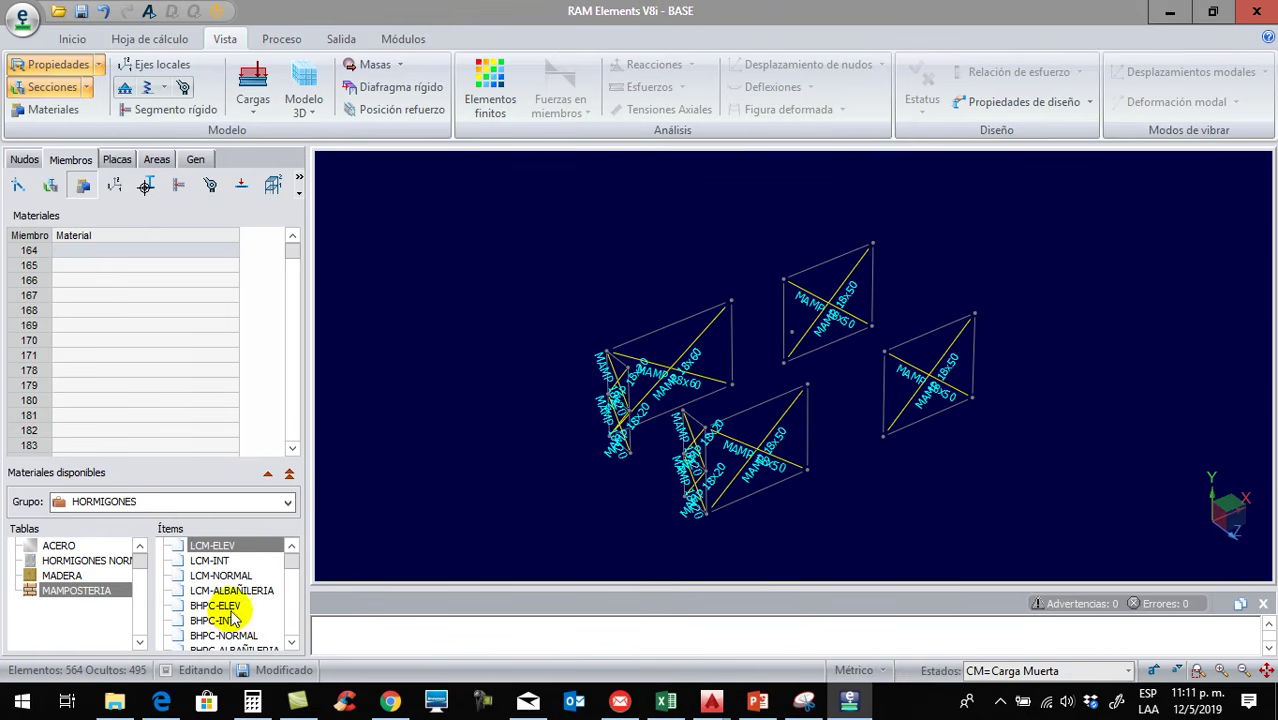
left_click(291, 642)
left_click(291, 642)
left_click(291, 642)
left_click(291, 642)
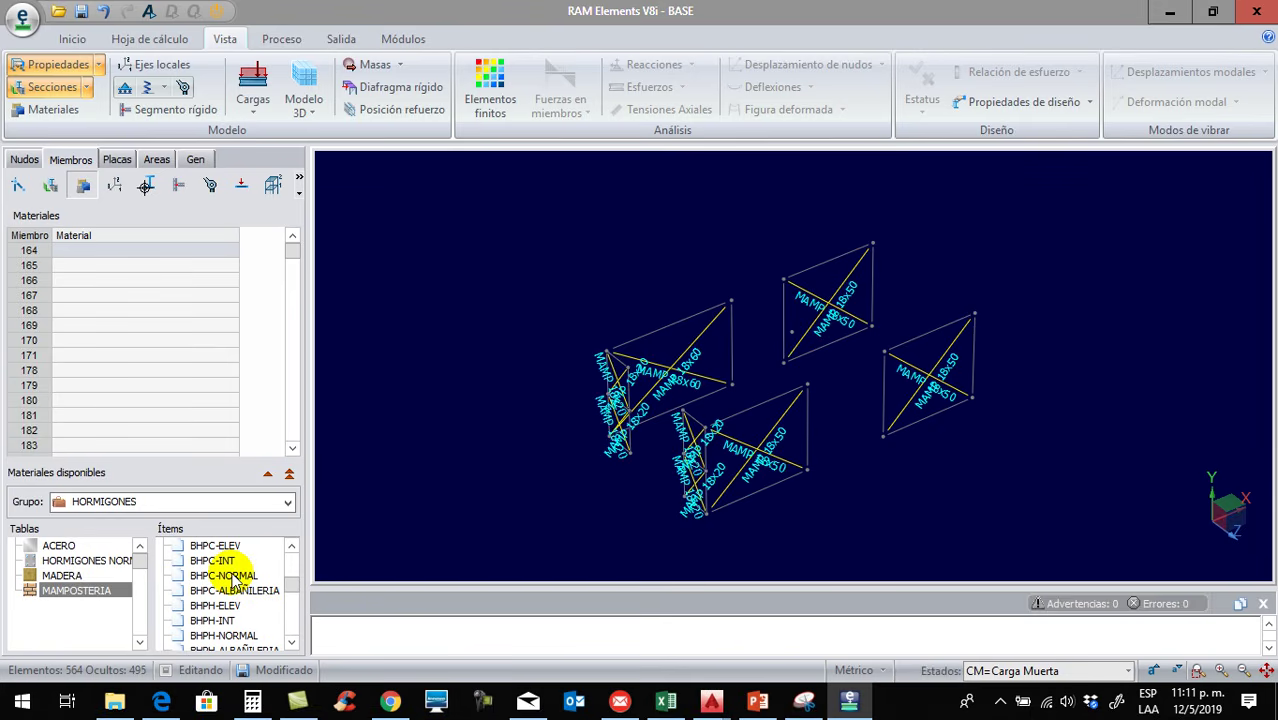
left_click(234, 578)
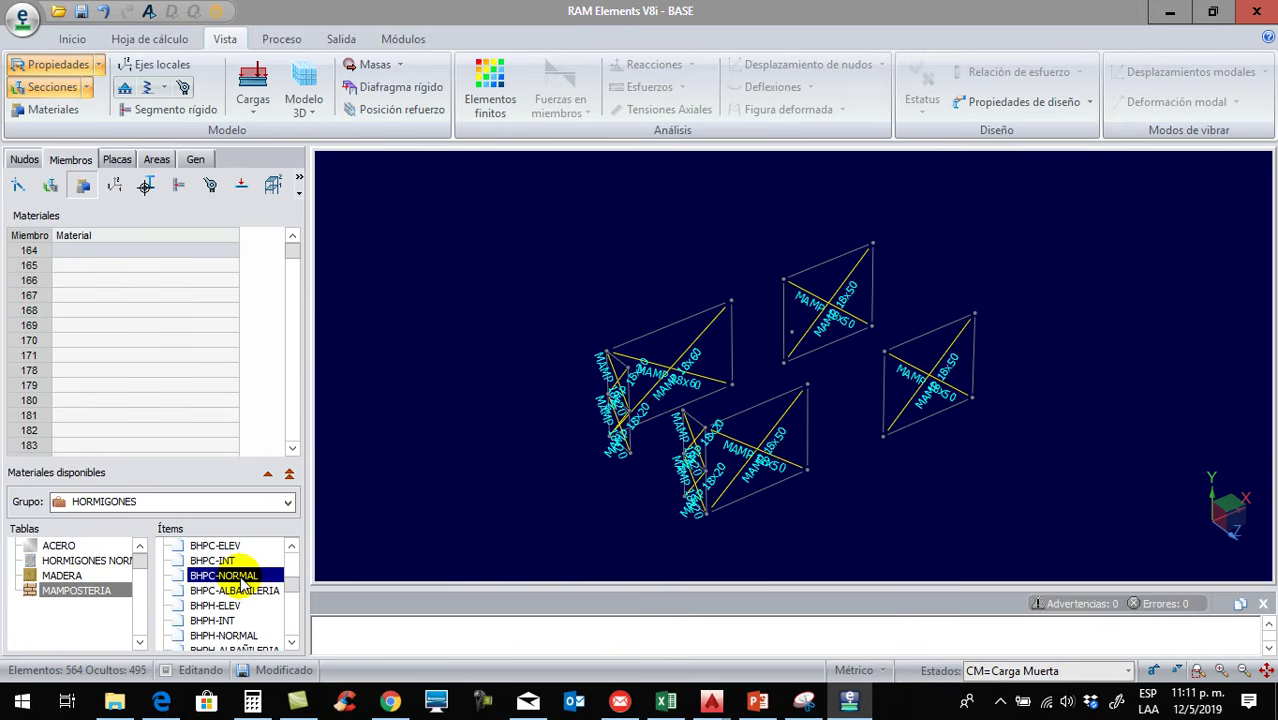
double_click(240, 579)
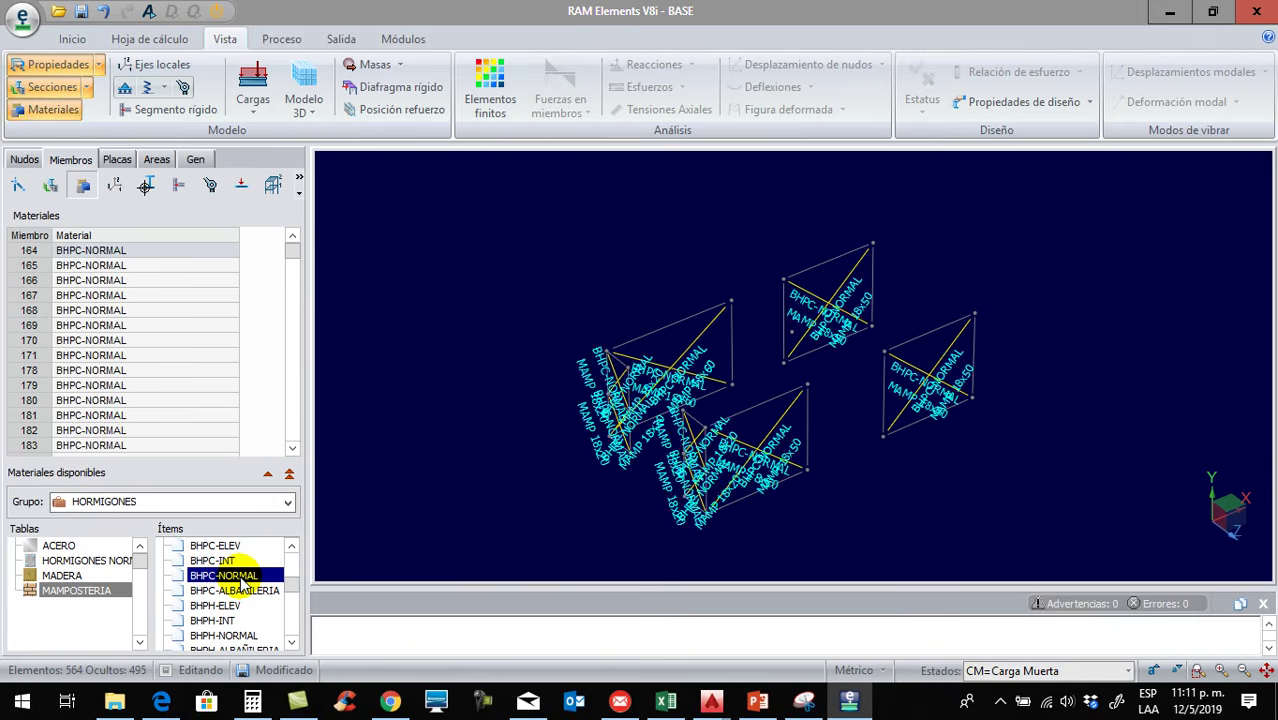
Hide the material labels in the model view and clear the selection
left_click(88, 87)
left_click(99, 66)
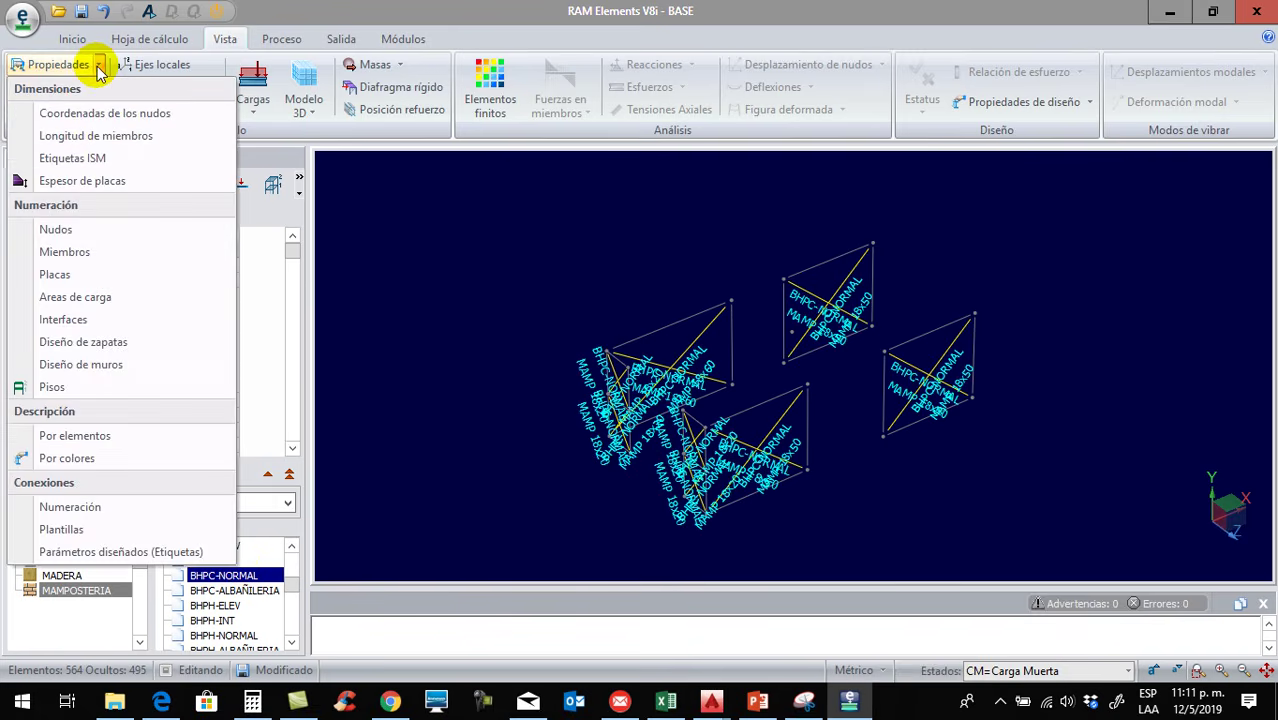
left_click(99, 66)
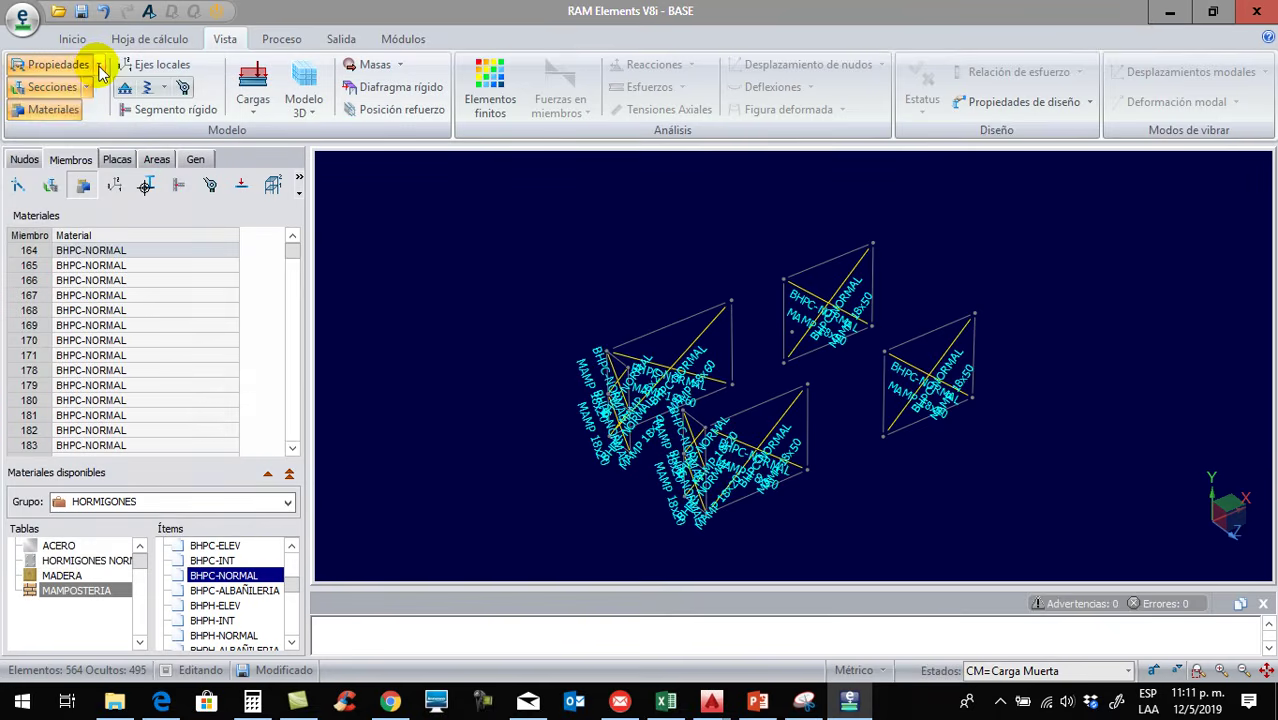
left_click(70, 115)
left_click(536, 497)
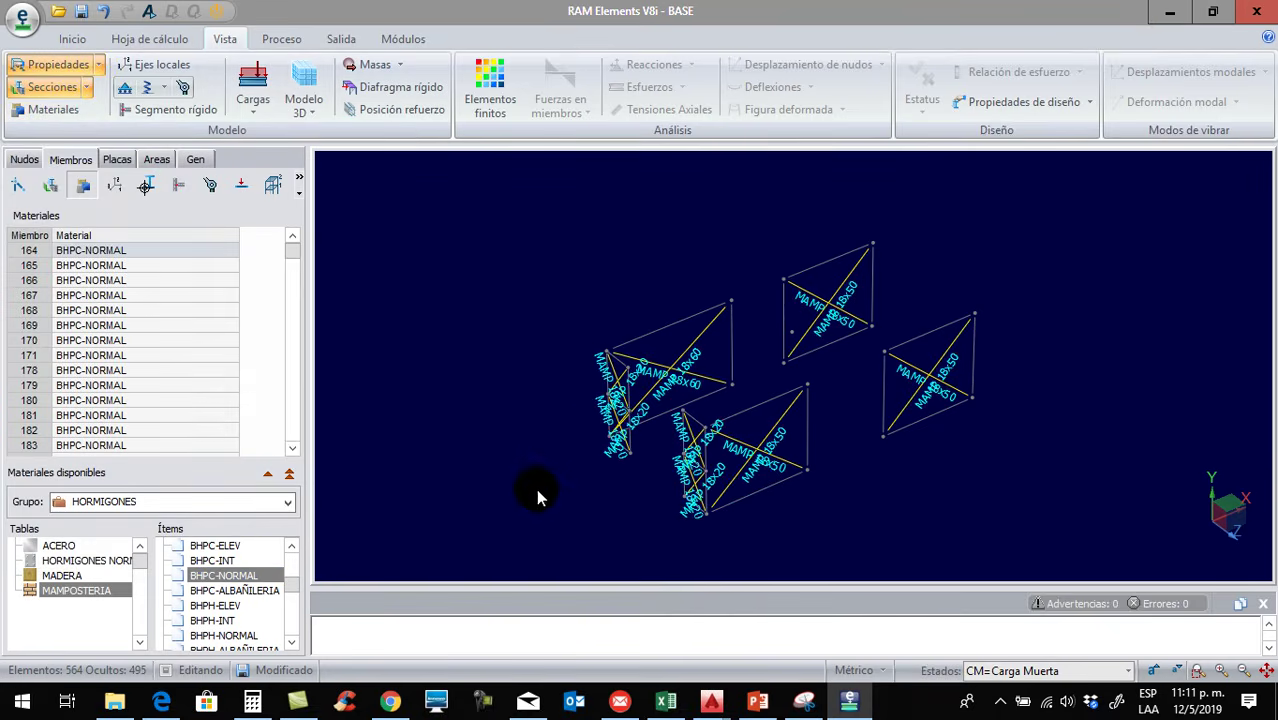
middle_click_drag(536, 476, 605, 477)
left_click(605, 477)
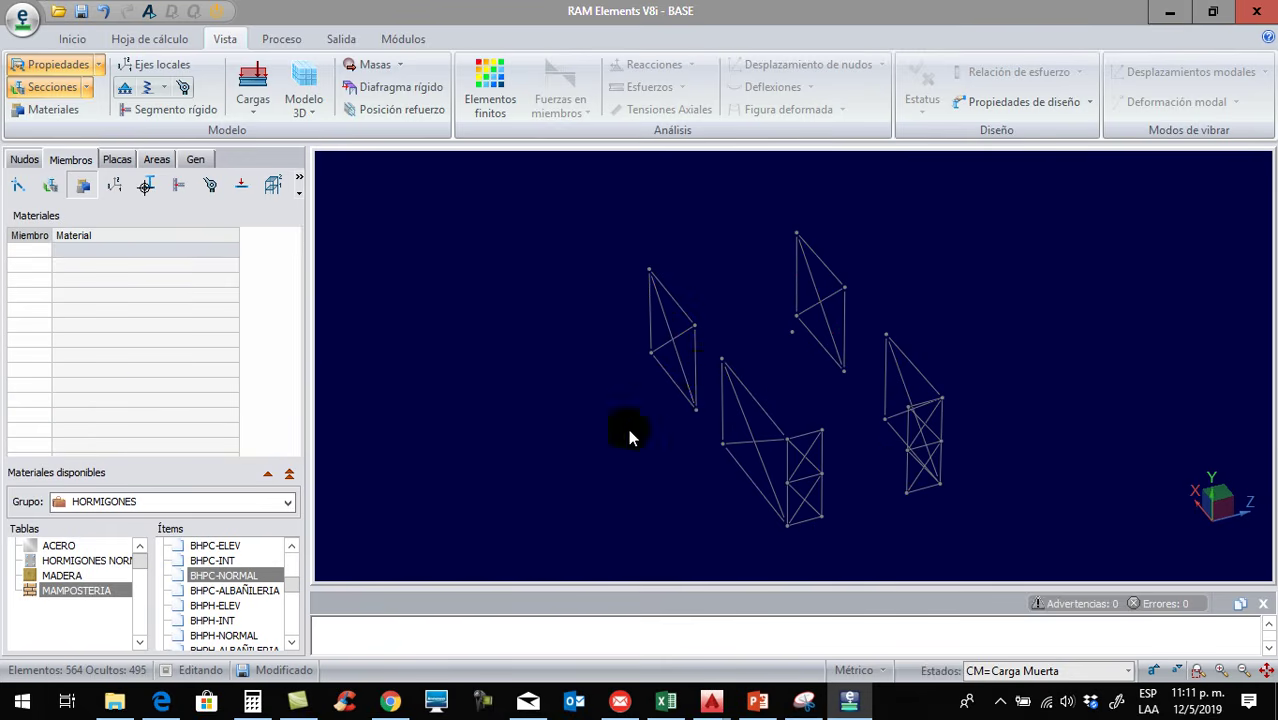
left_click(698, 381)
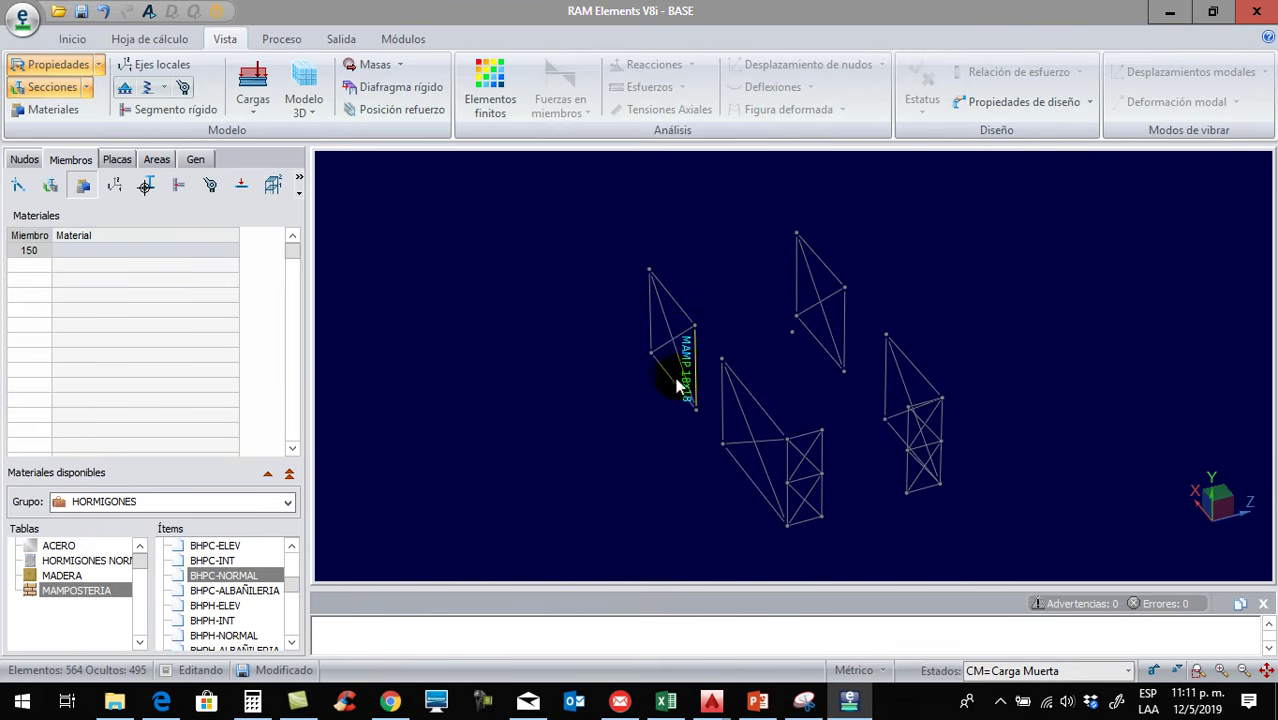
left_click(661, 367)
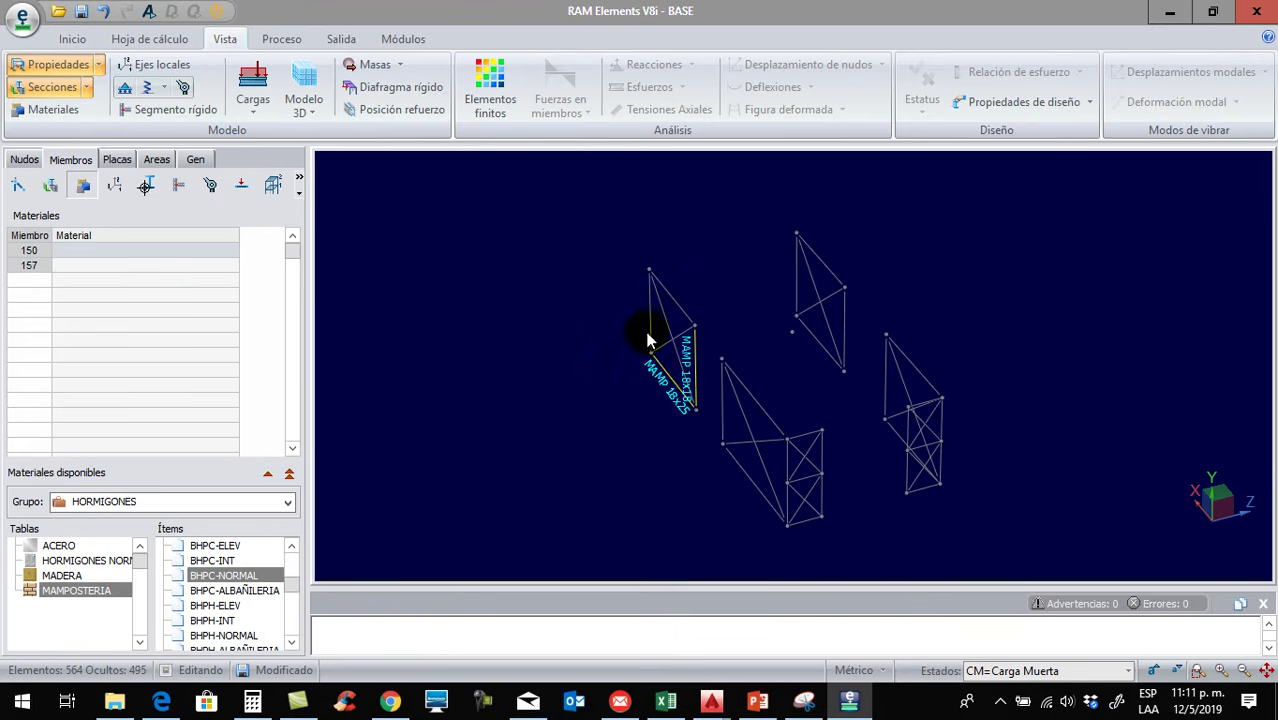
left_click(649, 334)
left_click(675, 304)
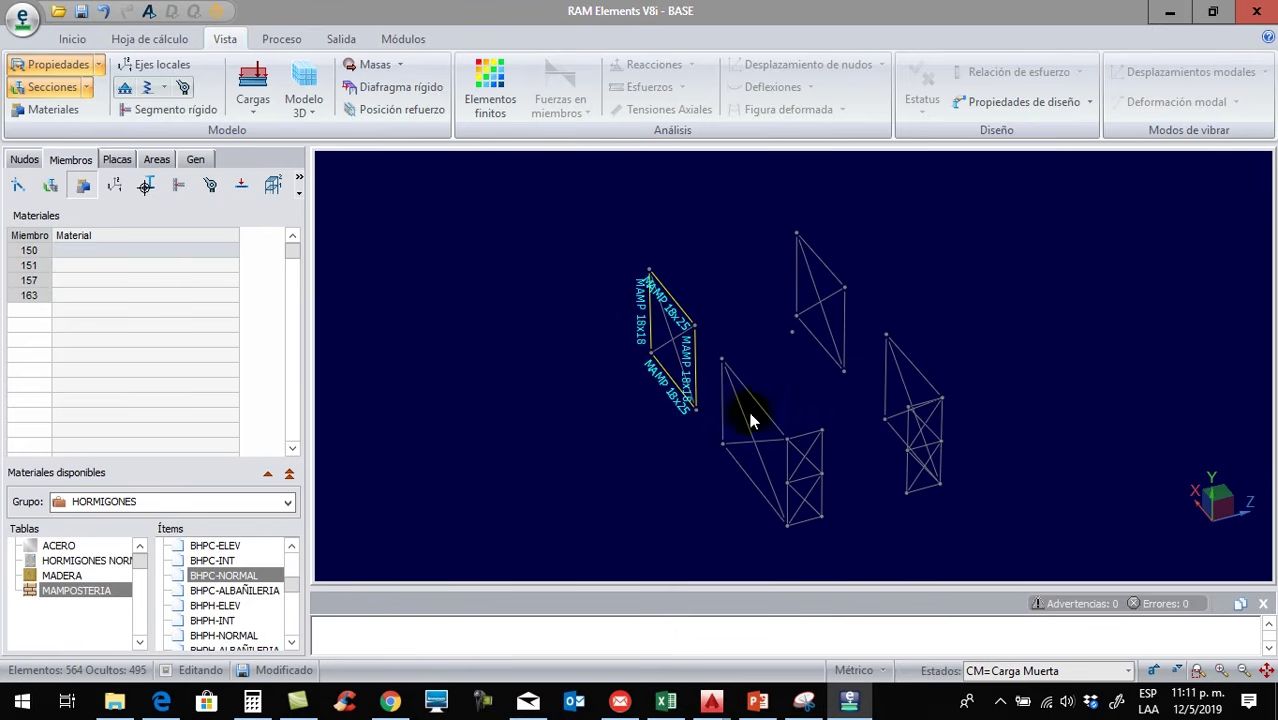
left_click(757, 406)
left_click(723, 421)
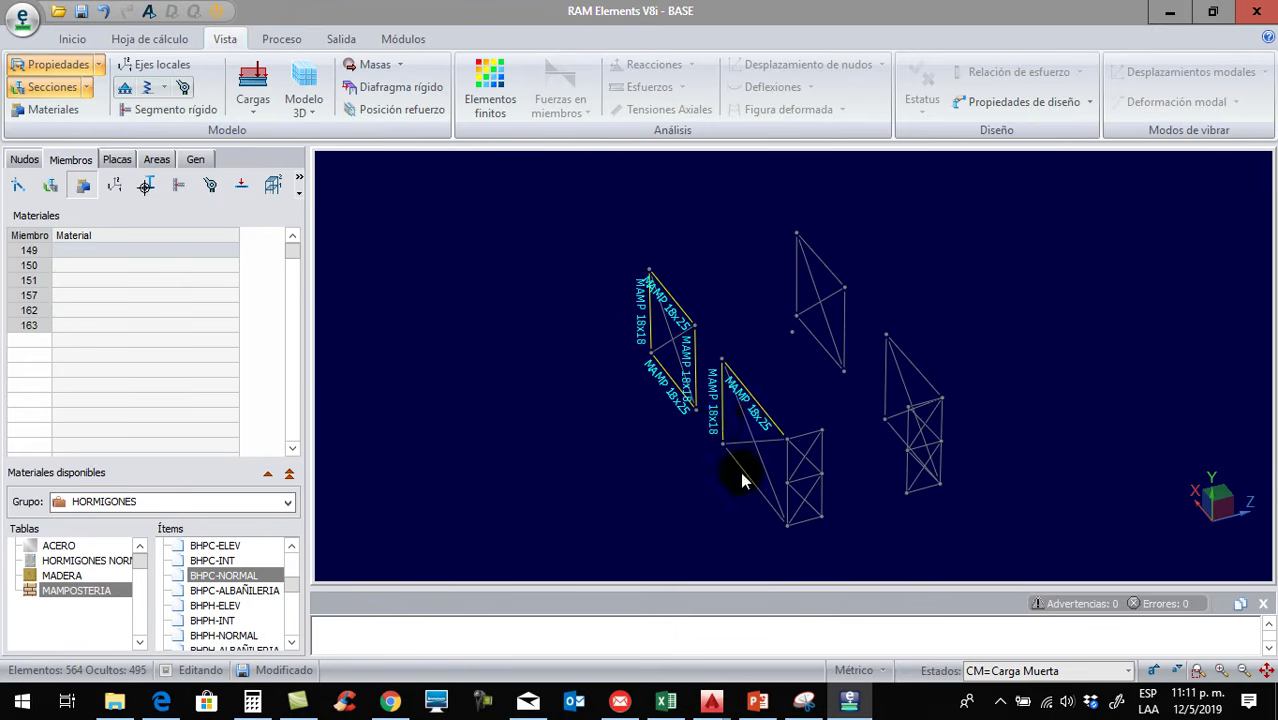
left_click(766, 500)
Select the columns and the upper and lower horizontals of the two large panels on the low-Z side
left_click(820, 442)
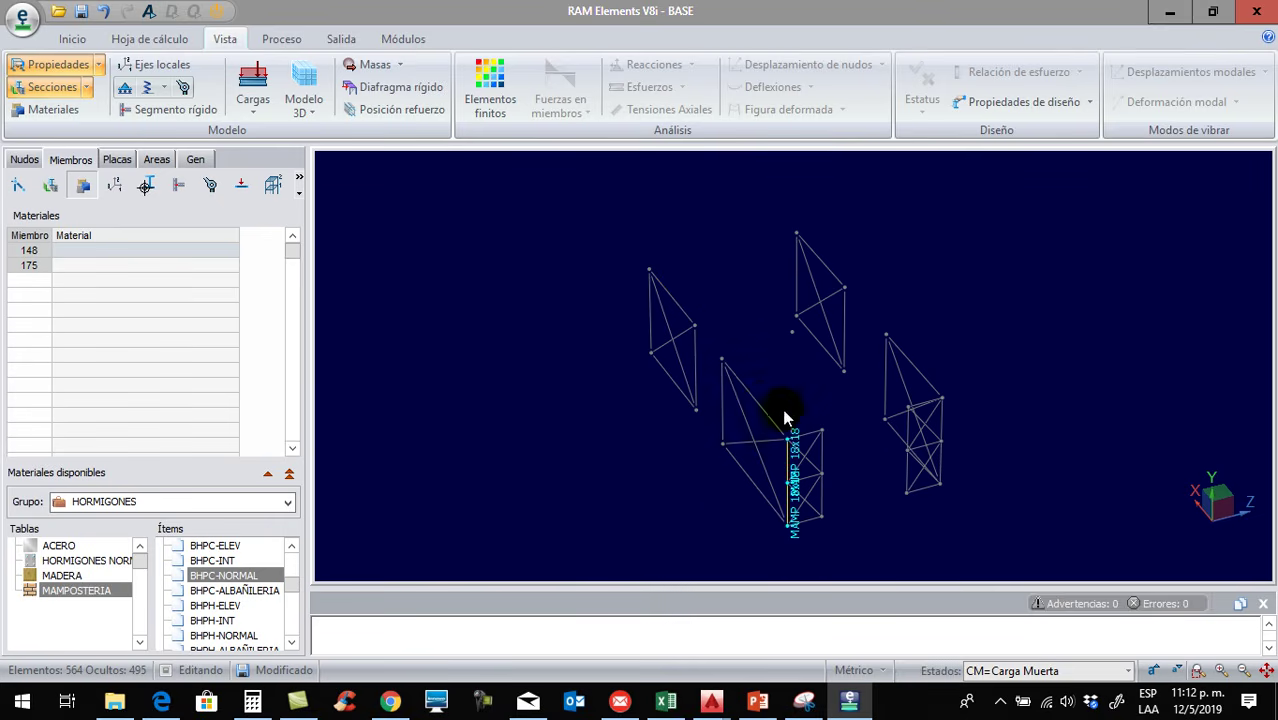
left_click(755, 399)
left_click(755, 494)
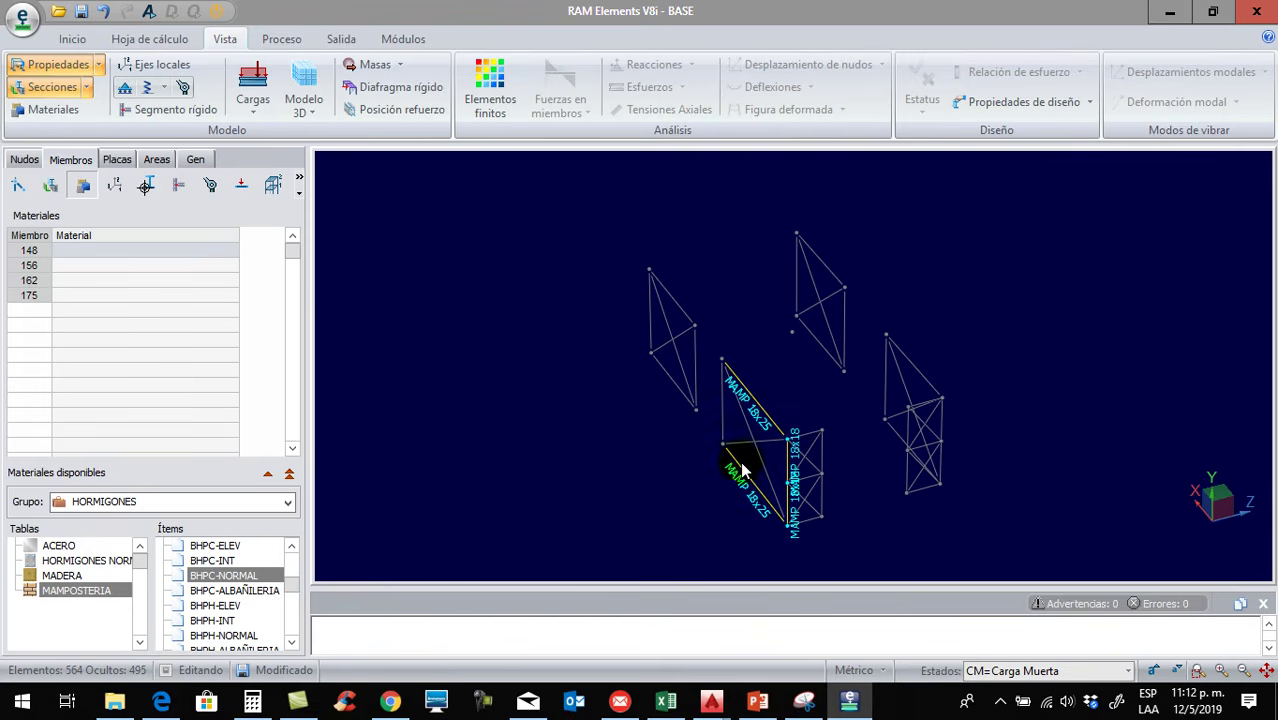
left_click(722, 426)
left_click(695, 385)
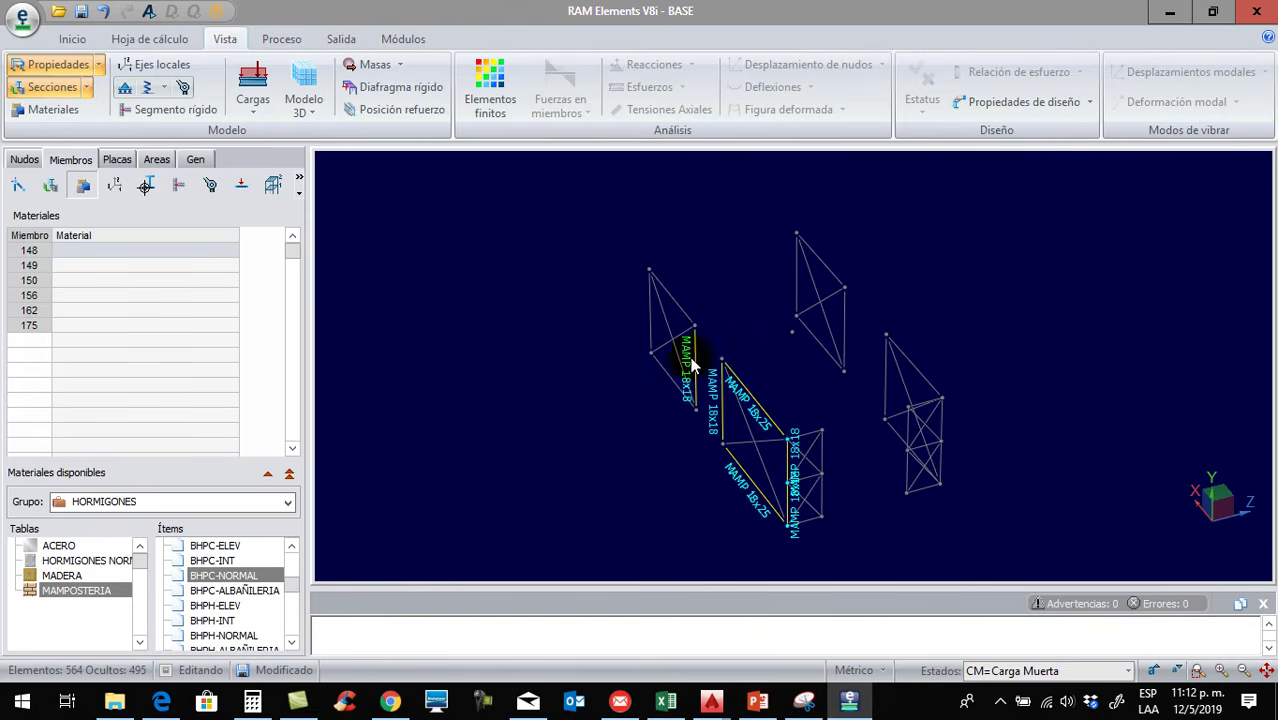
left_click(674, 299)
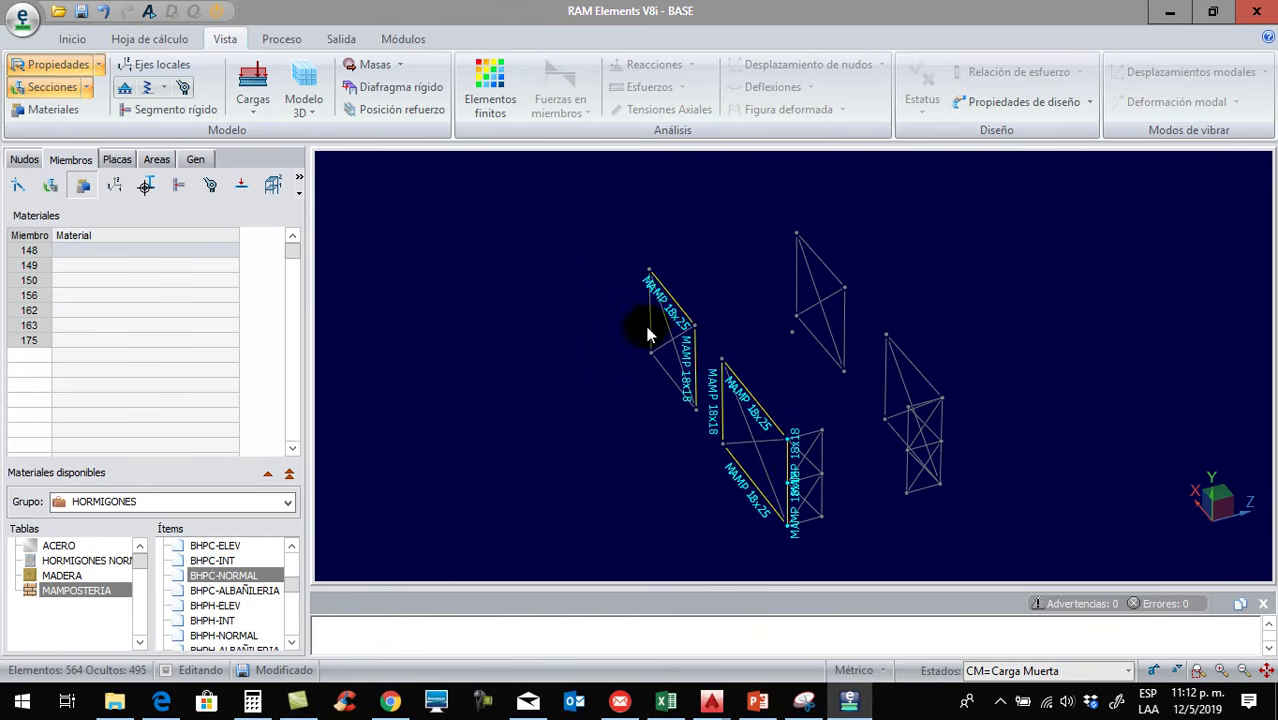
left_click(649, 330)
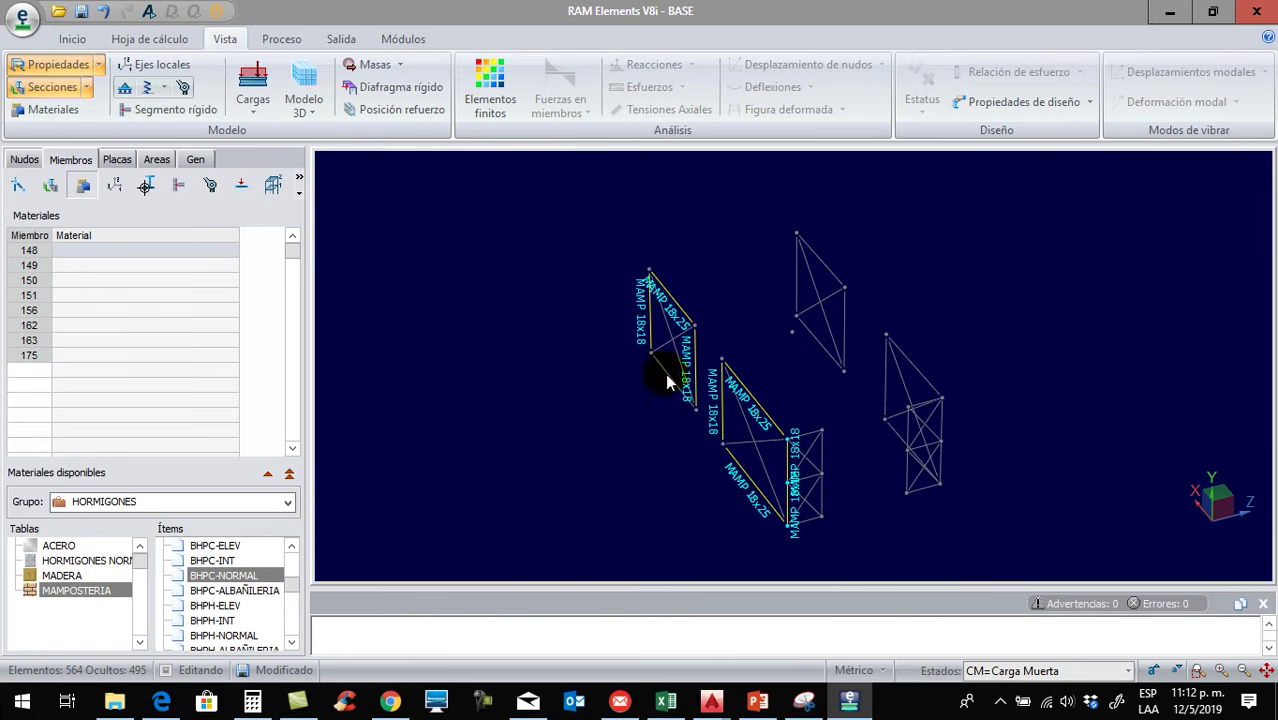
left_click(664, 373)
Add the remaining columns and all three horizontals of the low-Z narrow panel to the selection
left_click(814, 437)
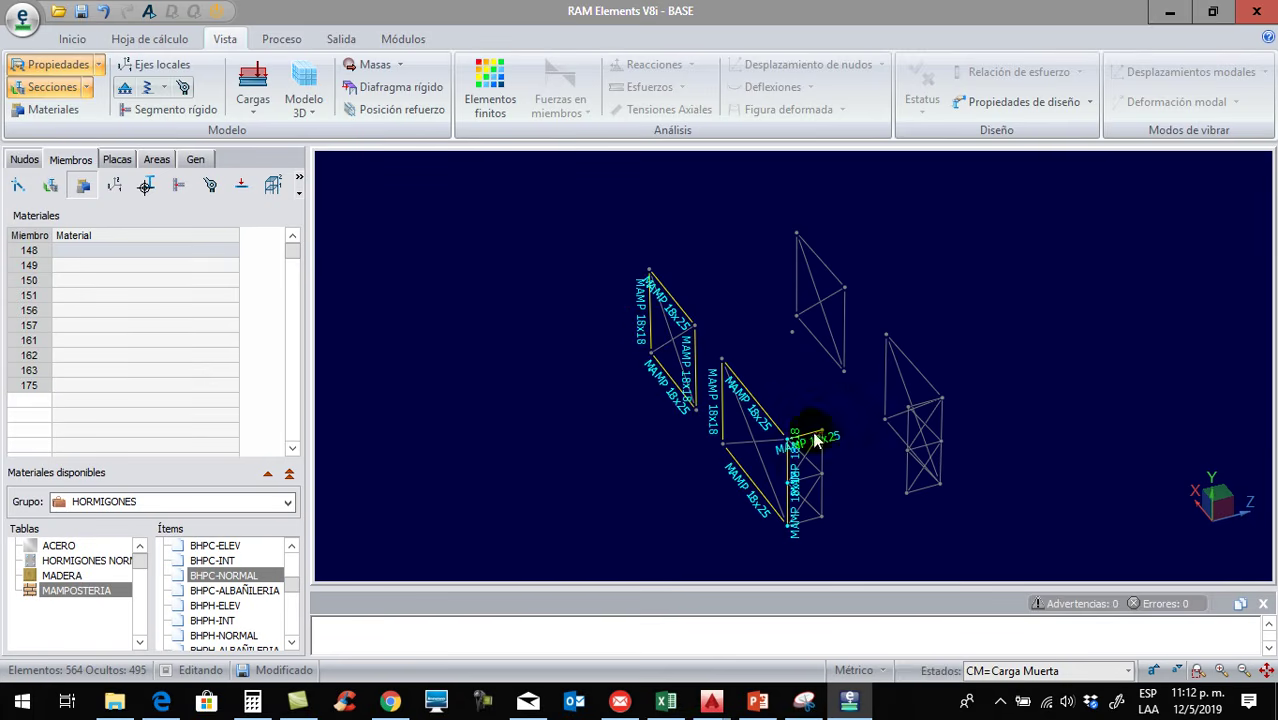
left_click(820, 465)
left_click(824, 535)
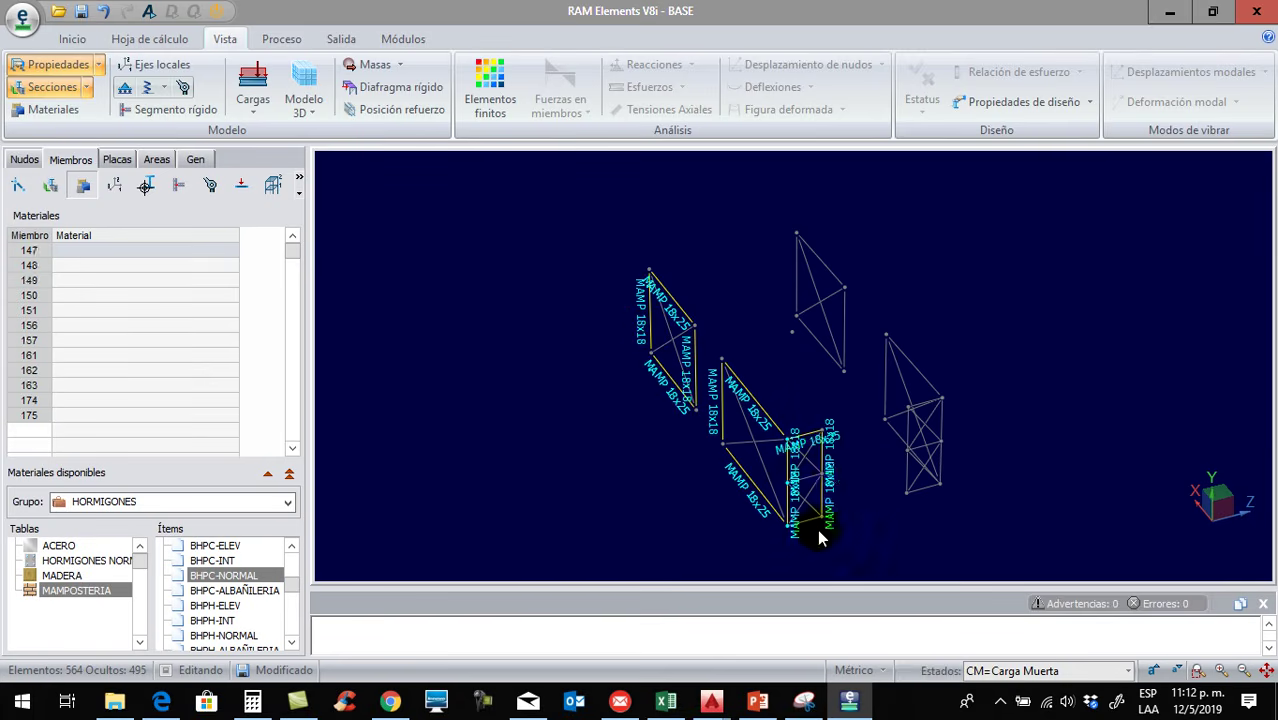
left_click(812, 521)
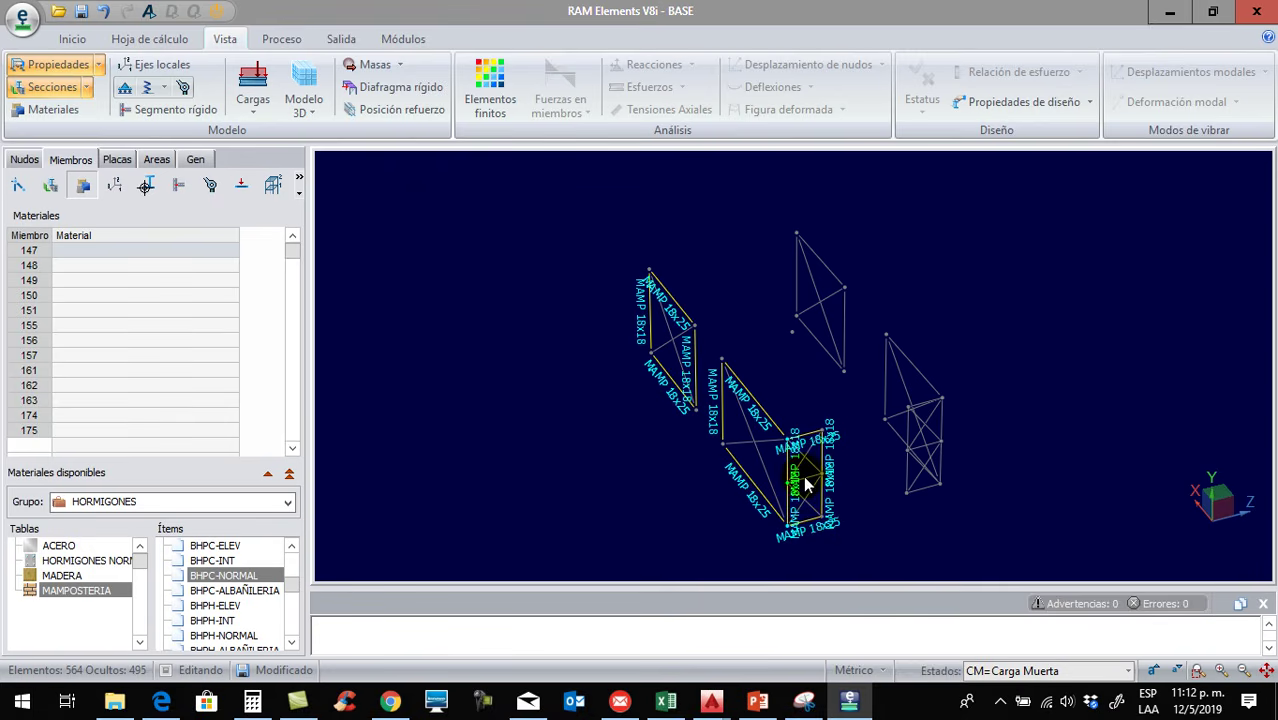
left_click(808, 484)
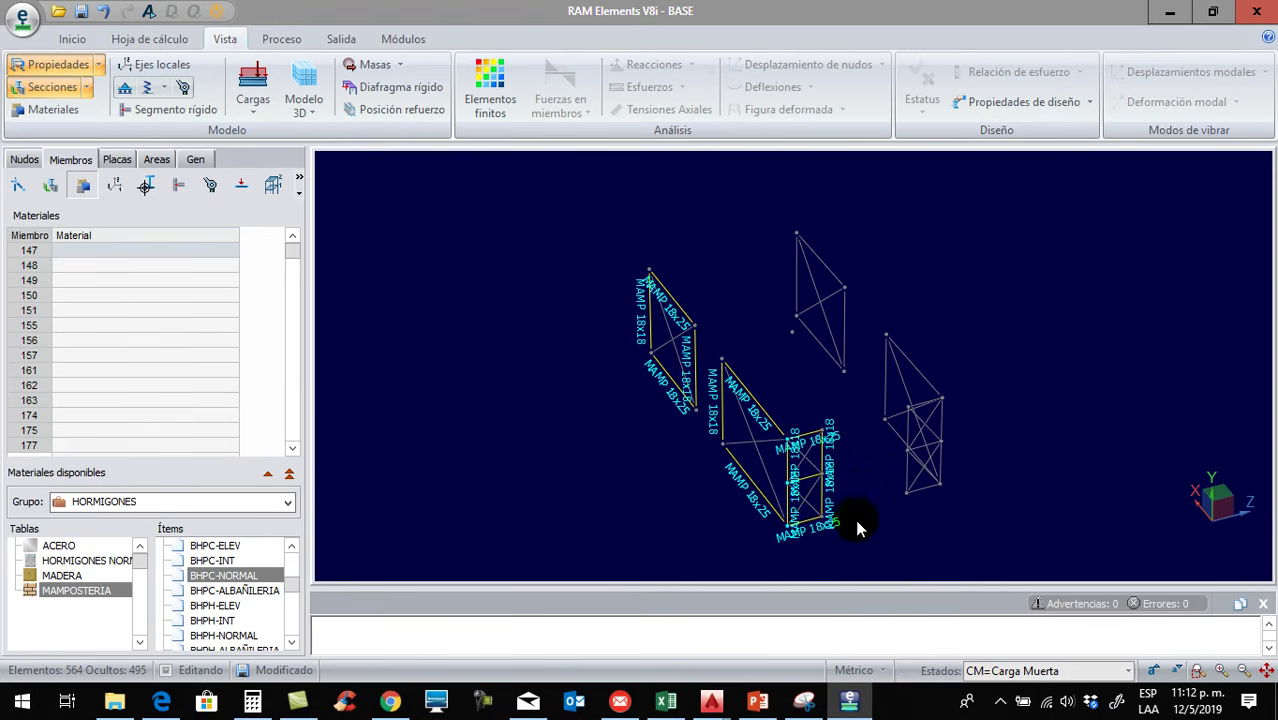
Add the columns and all three horizontals of the high-Z narrow panel to the selection
middle_click_drag(855, 518, 864, 519)
scroll(956, 411, "up", 3)
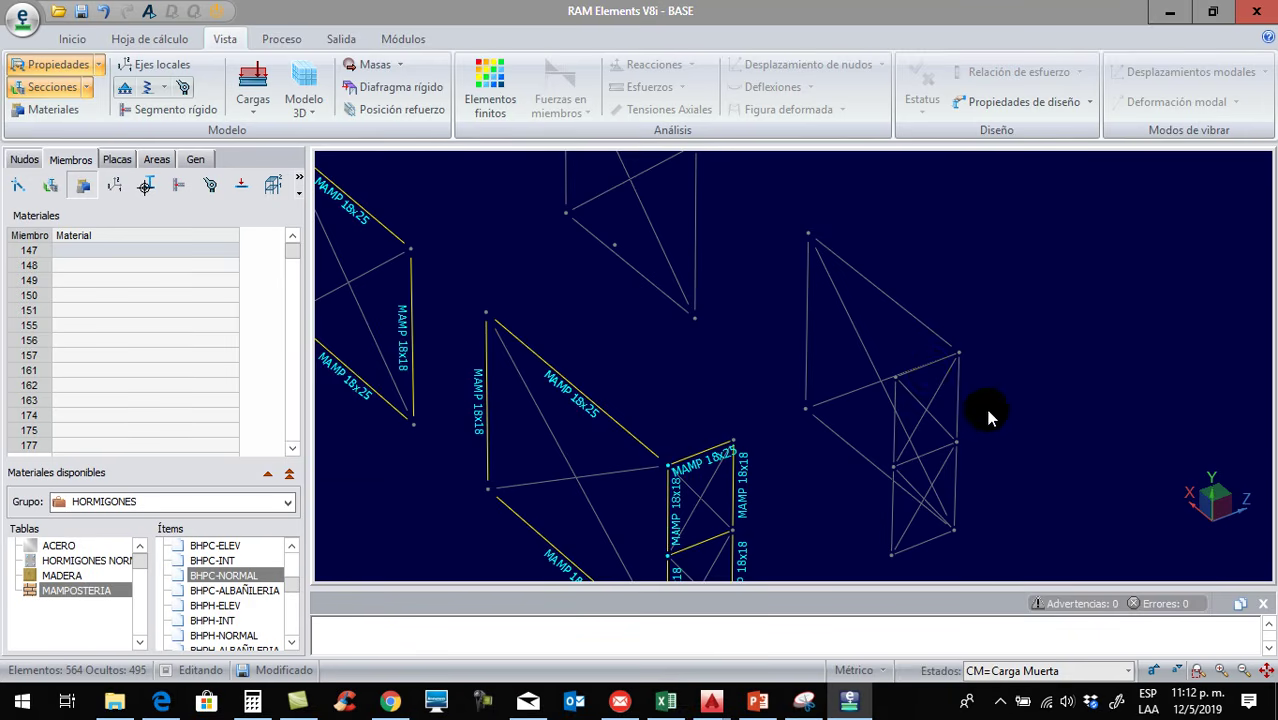
middle_click_drag(1034, 442, 1022, 422)
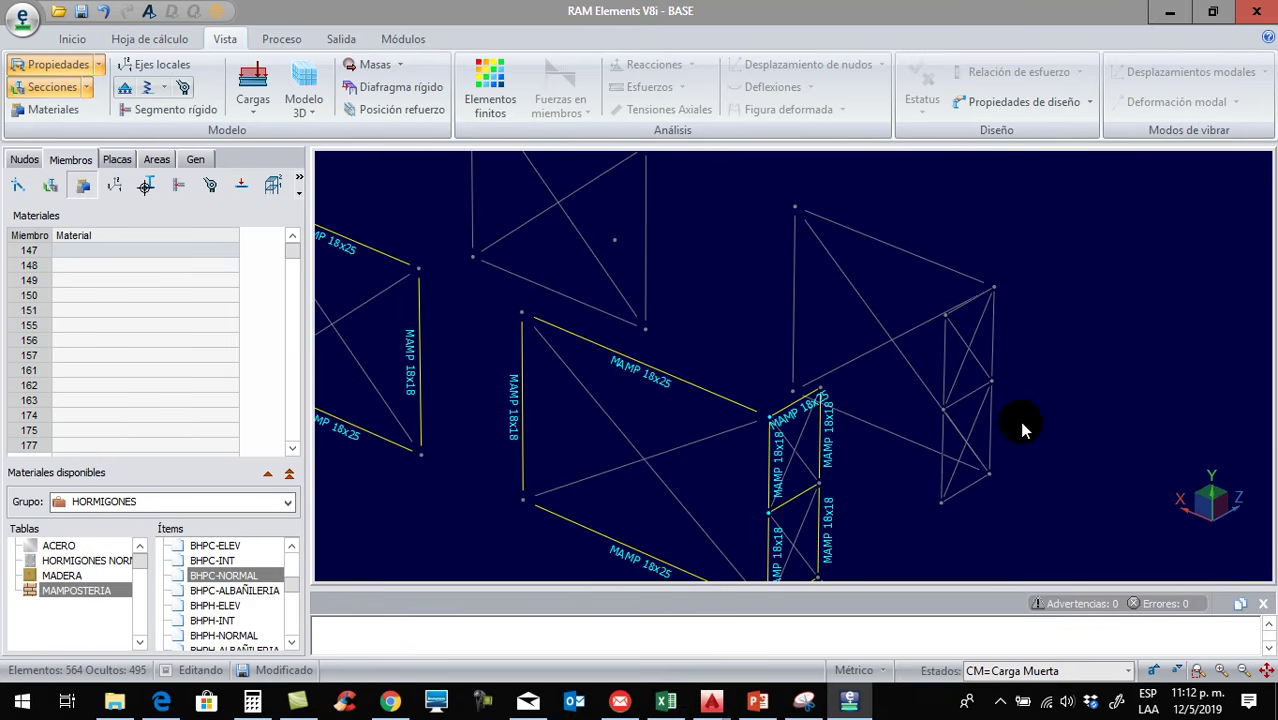
left_click(969, 393)
left_click(990, 343)
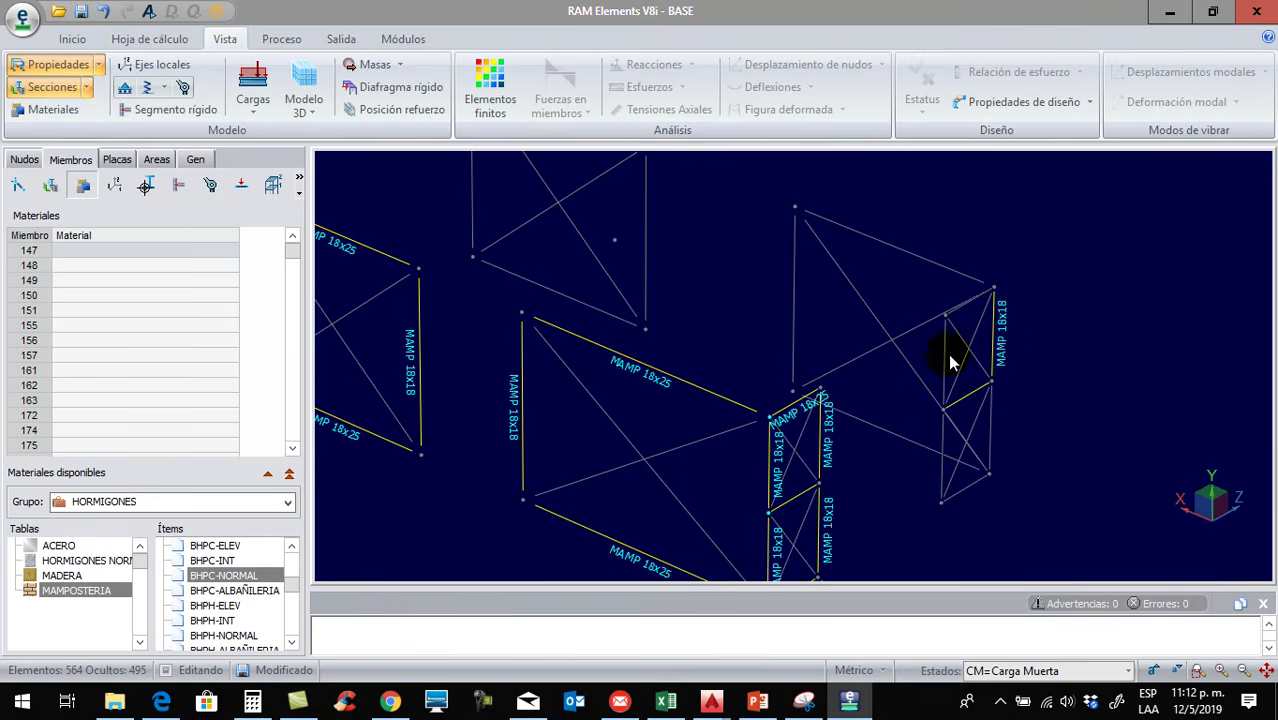
left_click(946, 355)
left_click(968, 486)
left_click(943, 477)
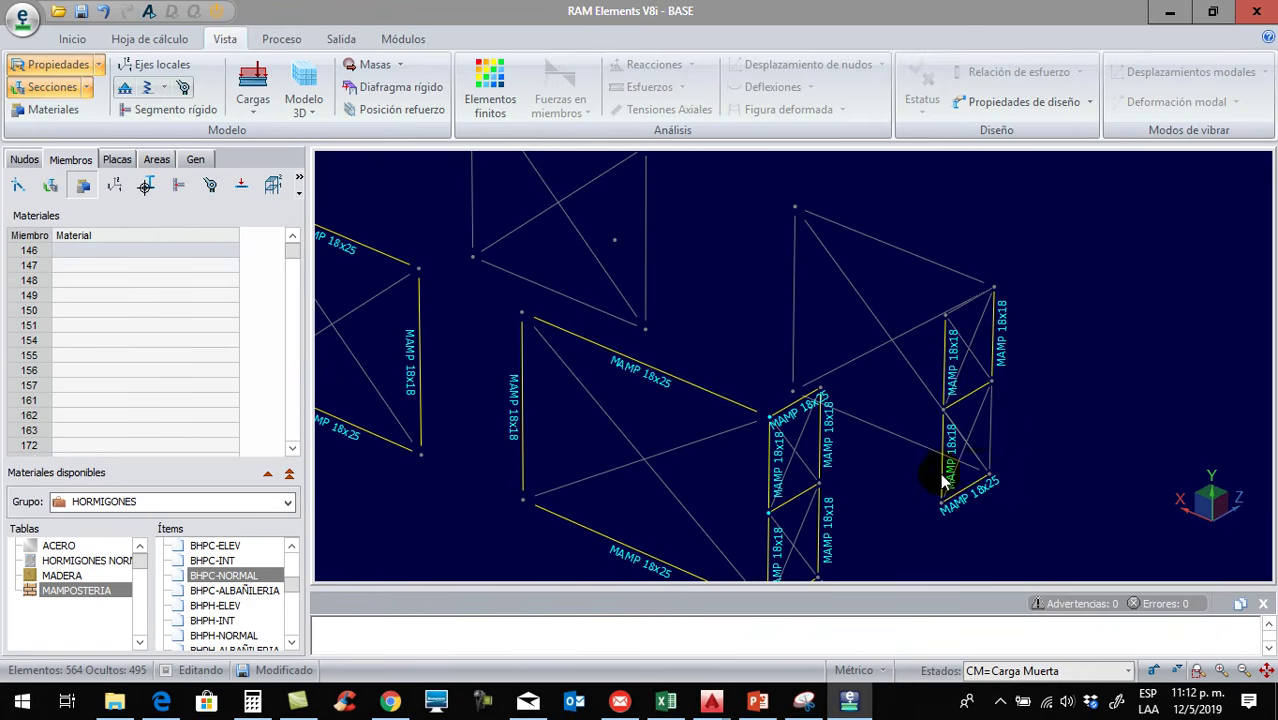
left_click(991, 433)
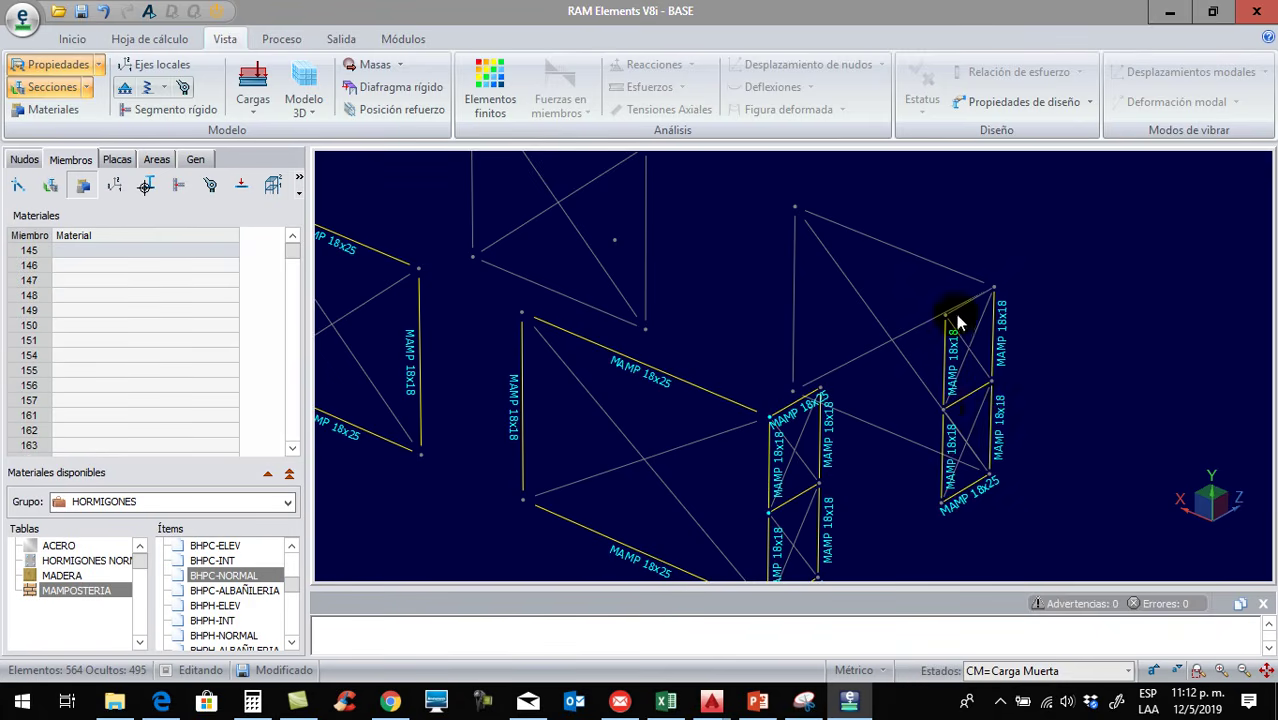
middle_click_drag(867, 440, 936, 342)
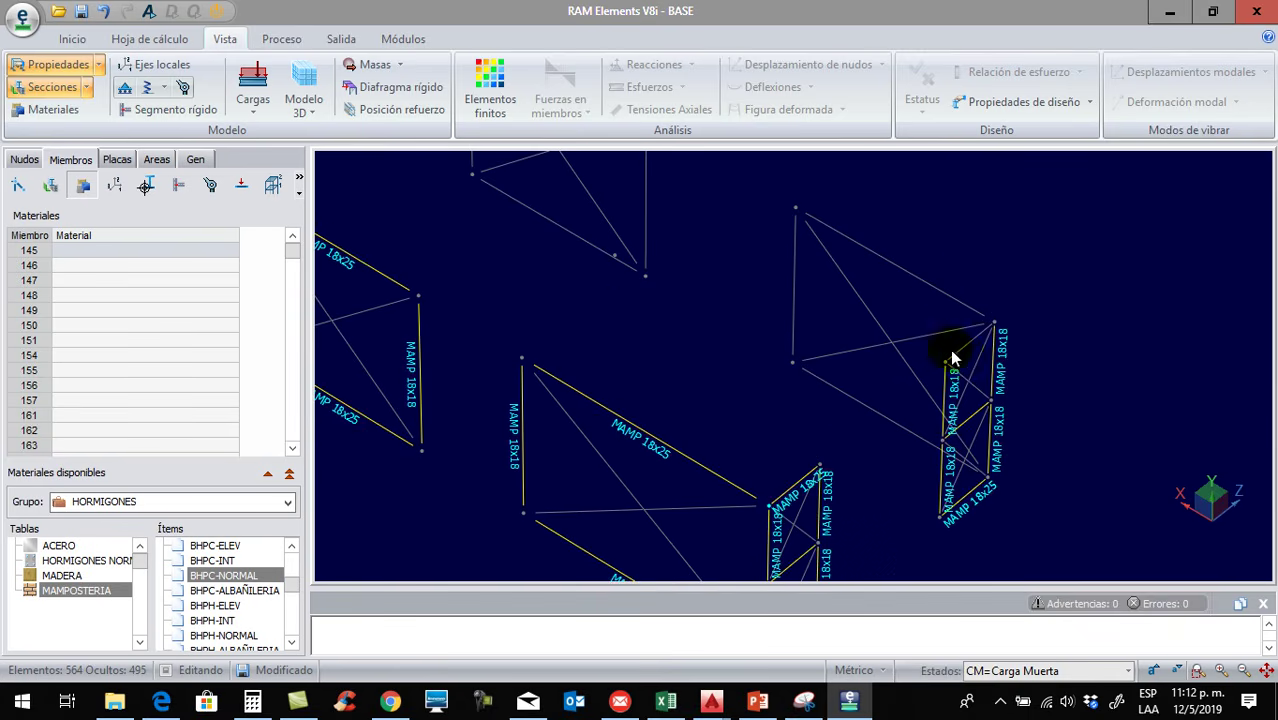
left_click(962, 350)
Add the remaining columns and the upper and lower horizontals of the two large high-Z panels to the selection
left_click(953, 298)
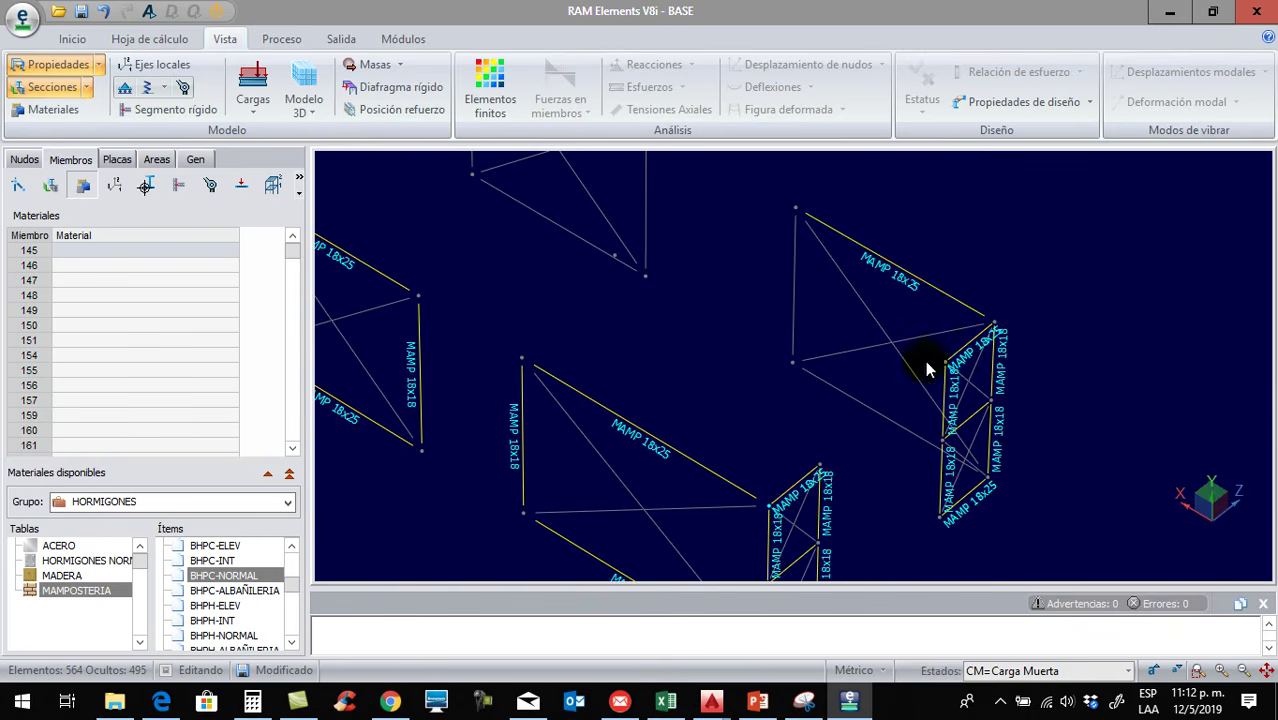
left_click(893, 424)
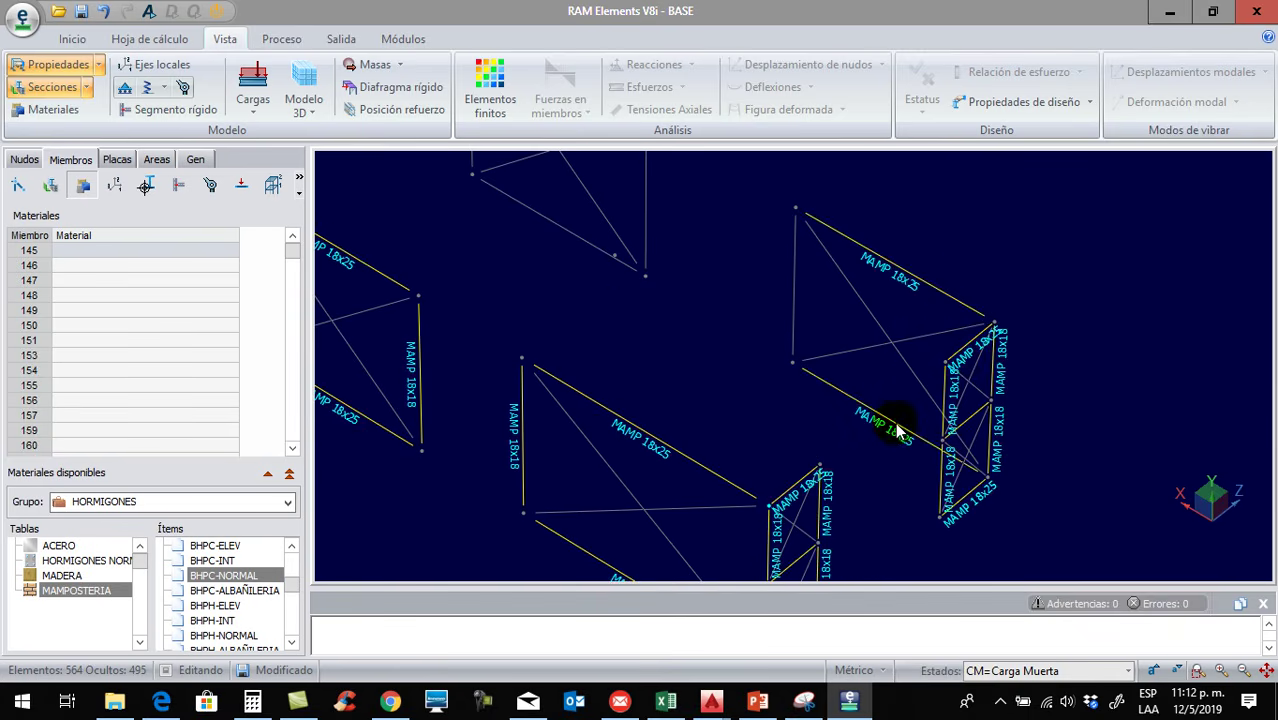
left_click(791, 318)
middle_click_drag(719, 337, 746, 323)
left_click(738, 334)
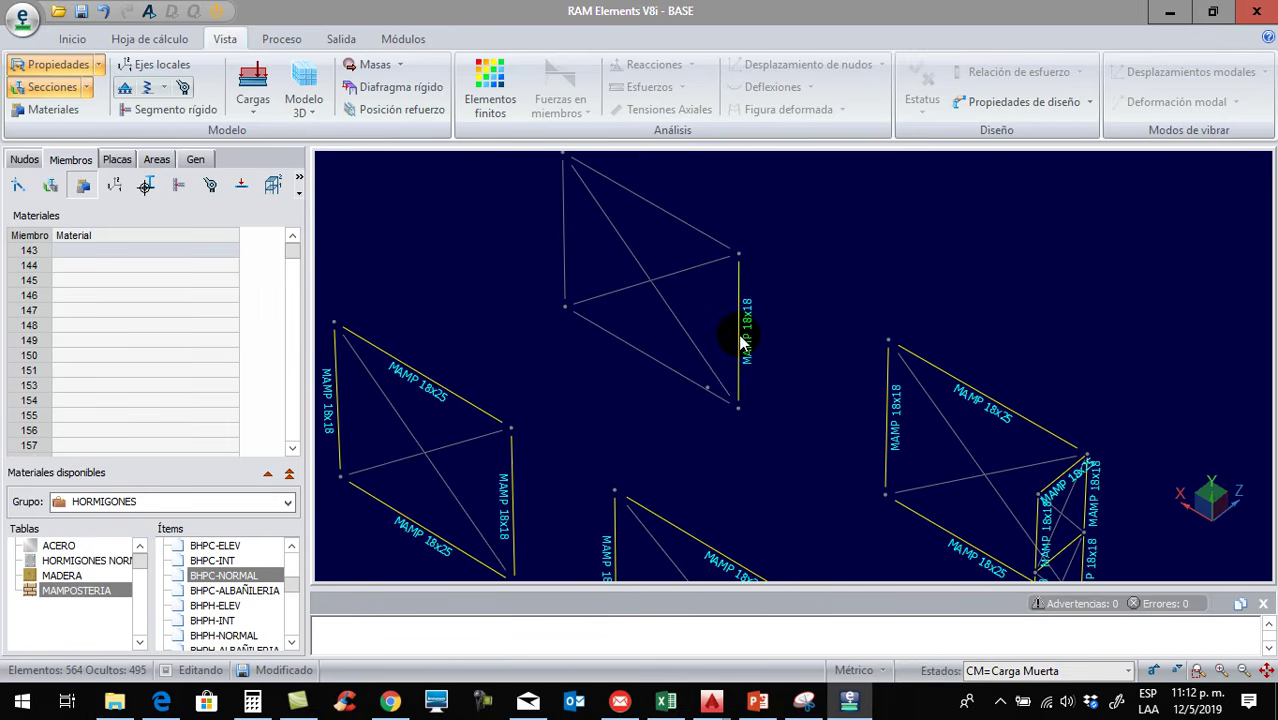
left_click(650, 357)
left_click(670, 213)
left_click(563, 251)
Assign the normal concrete material HORMIGON DE GRAVILLA to all selected columns and horizontals, and clear the selection
scroll(592, 325, "down", 3)
middle_click_drag(648, 422, 576, 410)
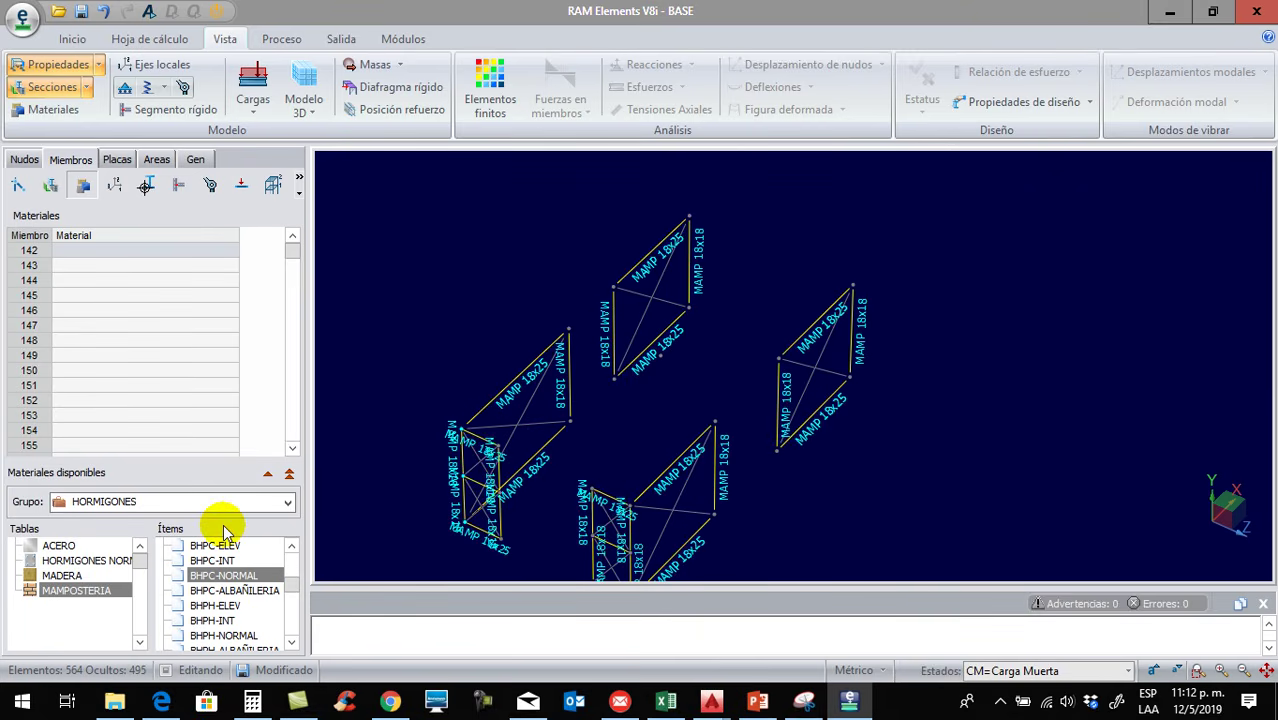
left_click(88, 564)
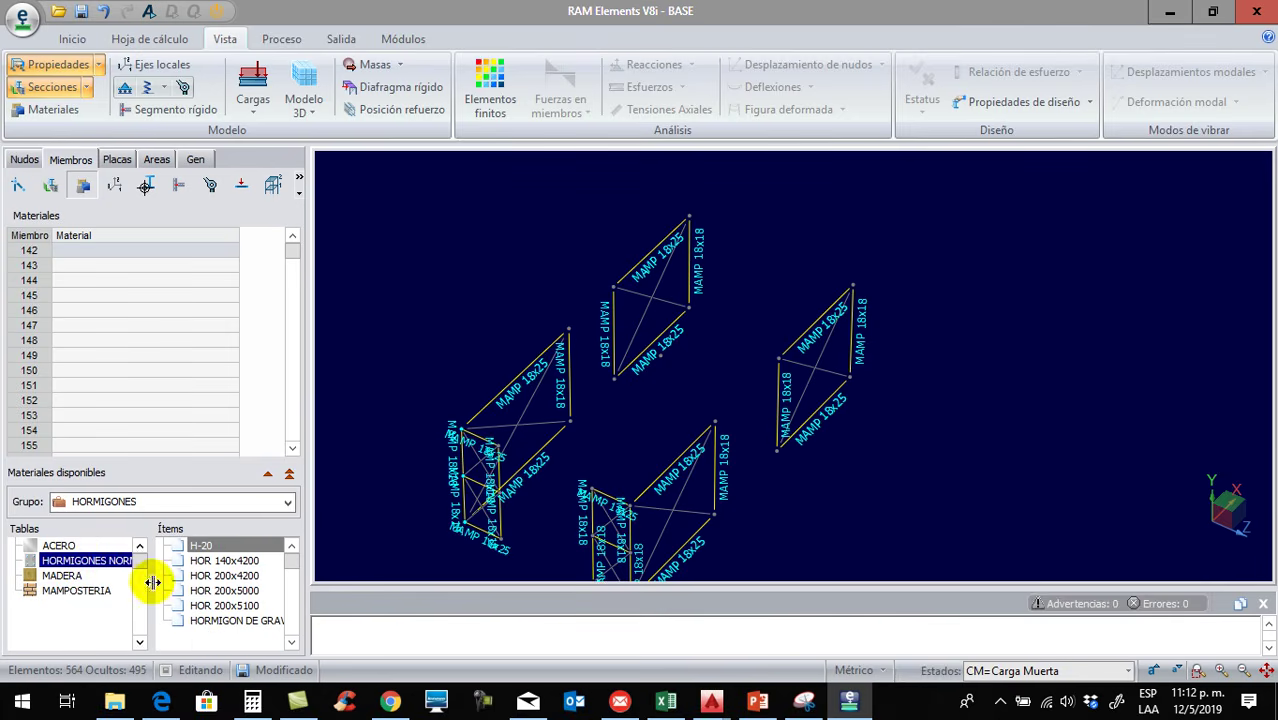
left_click(224, 624)
double_click(224, 624)
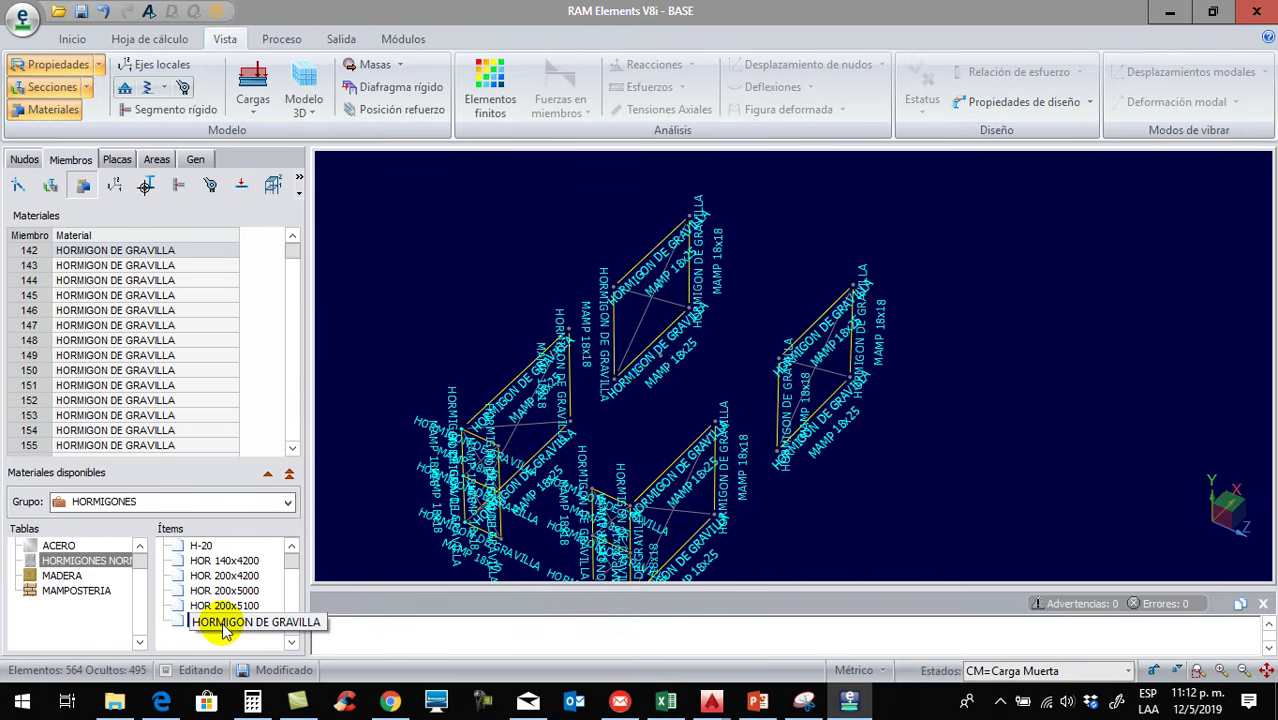
middle_click_drag(645, 369, 654, 260)
middle_click_drag(790, 462, 876, 456)
left_click(668, 494)
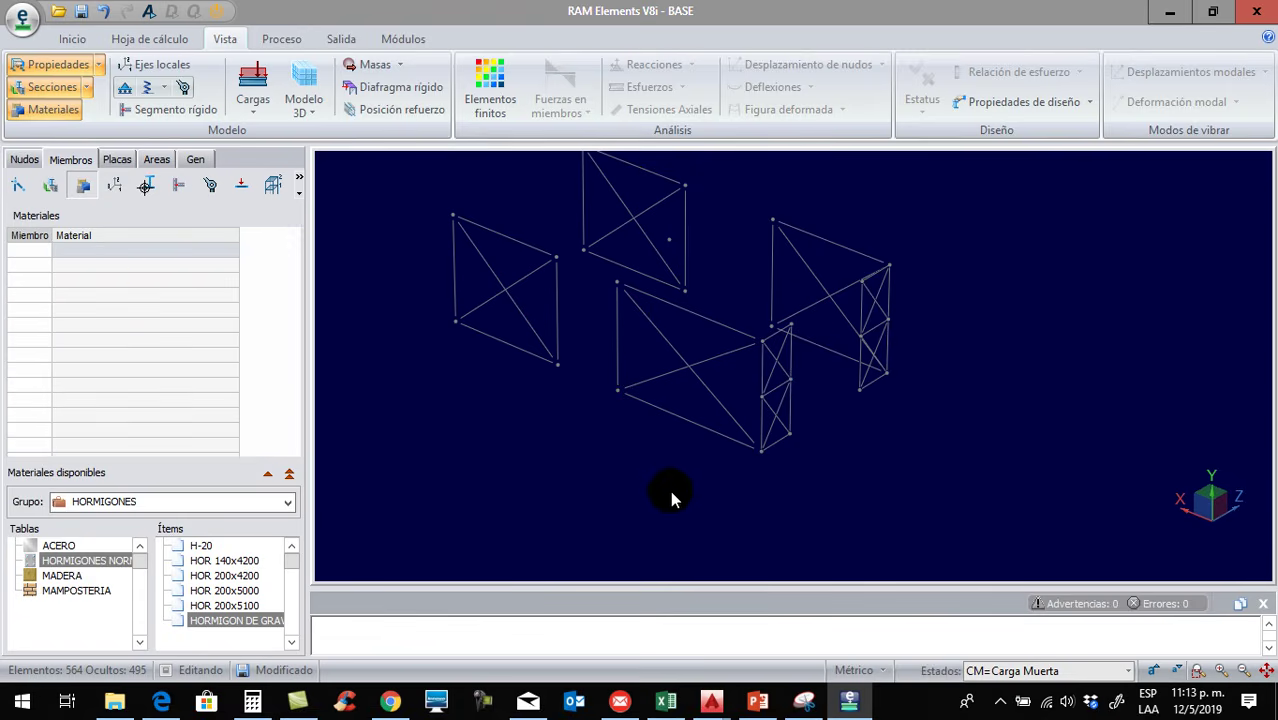
Assign the masonry section MAMP 18x10 from the BHPC table to the mid-height horizontals of both narrow panels
left_click(779, 392)
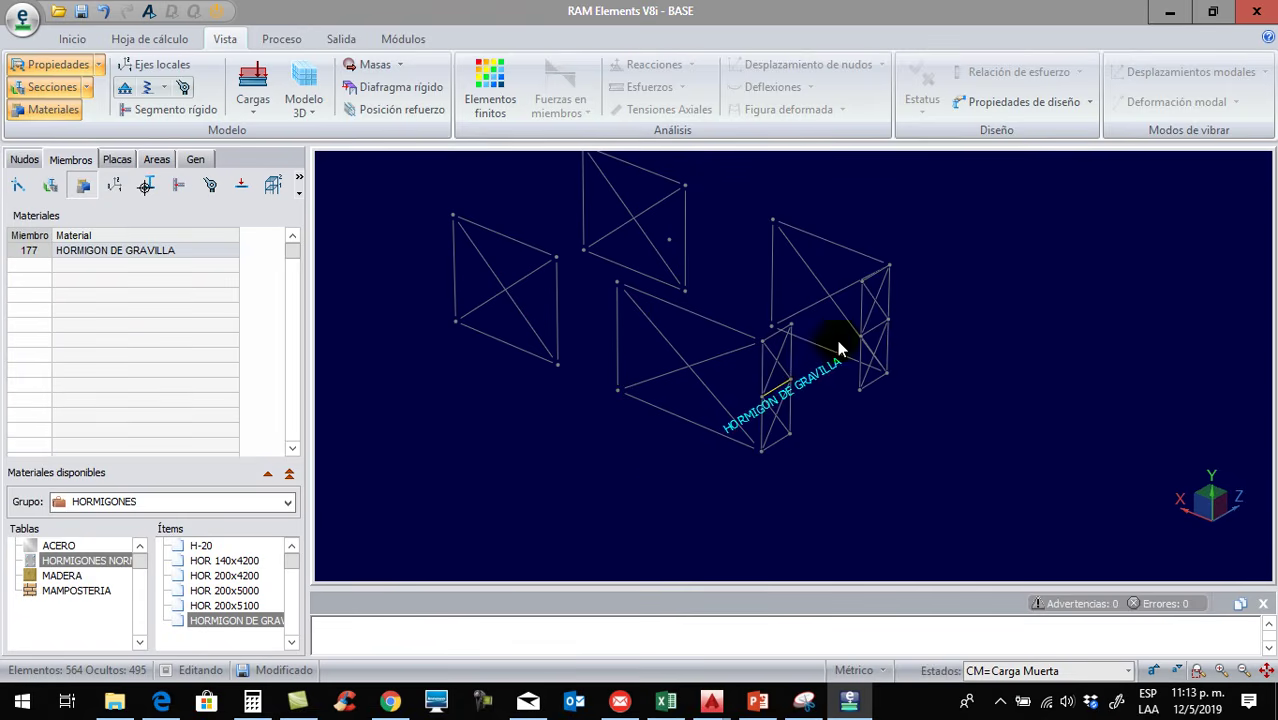
left_click(871, 335)
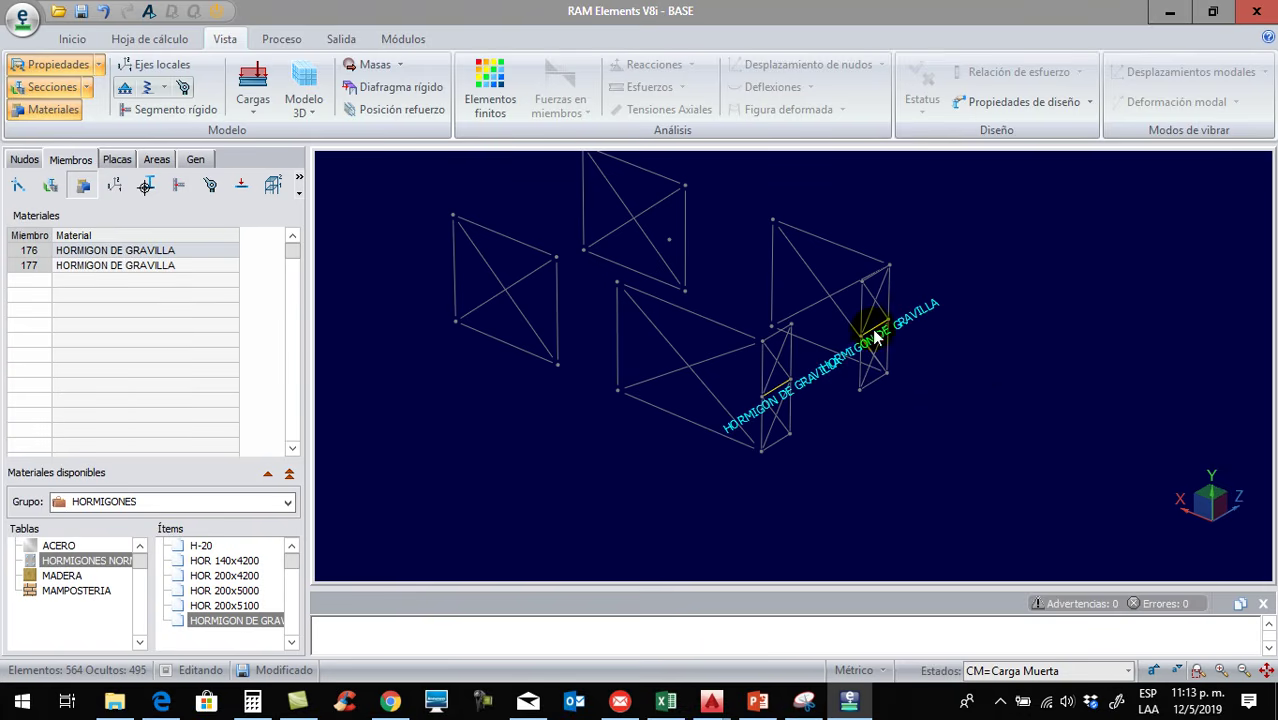
left_click(50, 185)
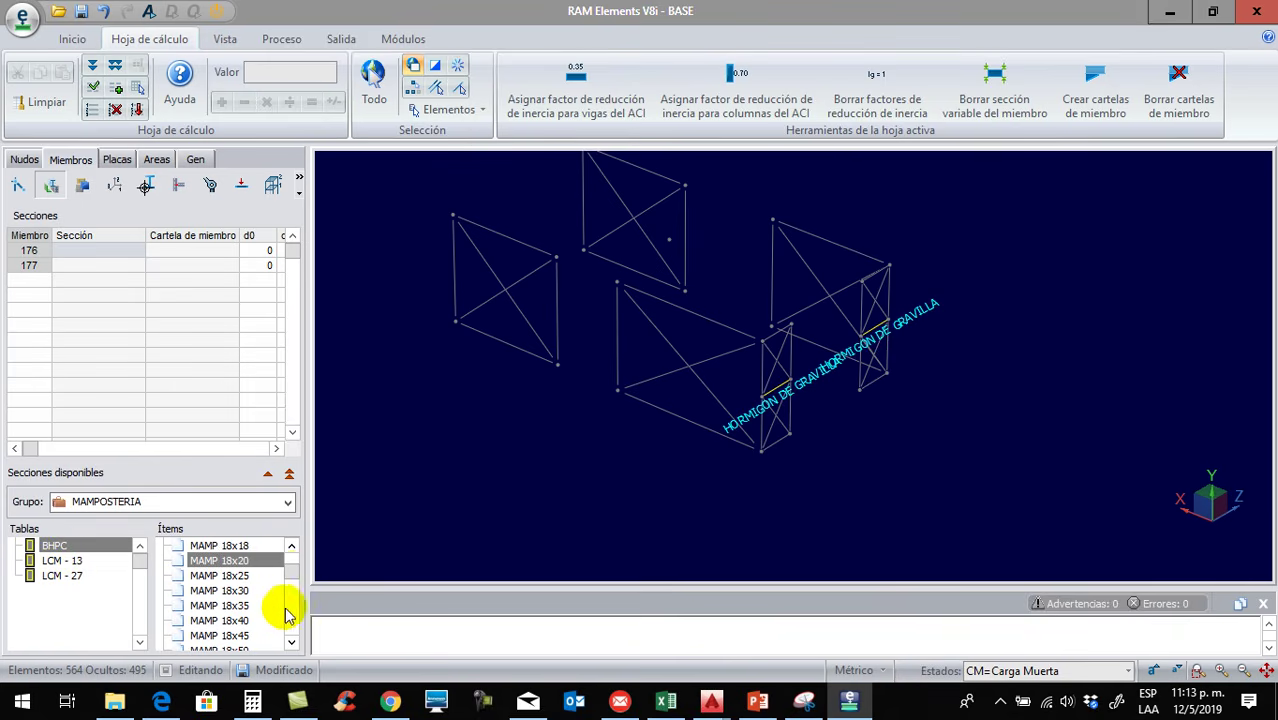
left_click_drag(293, 575, 293, 563)
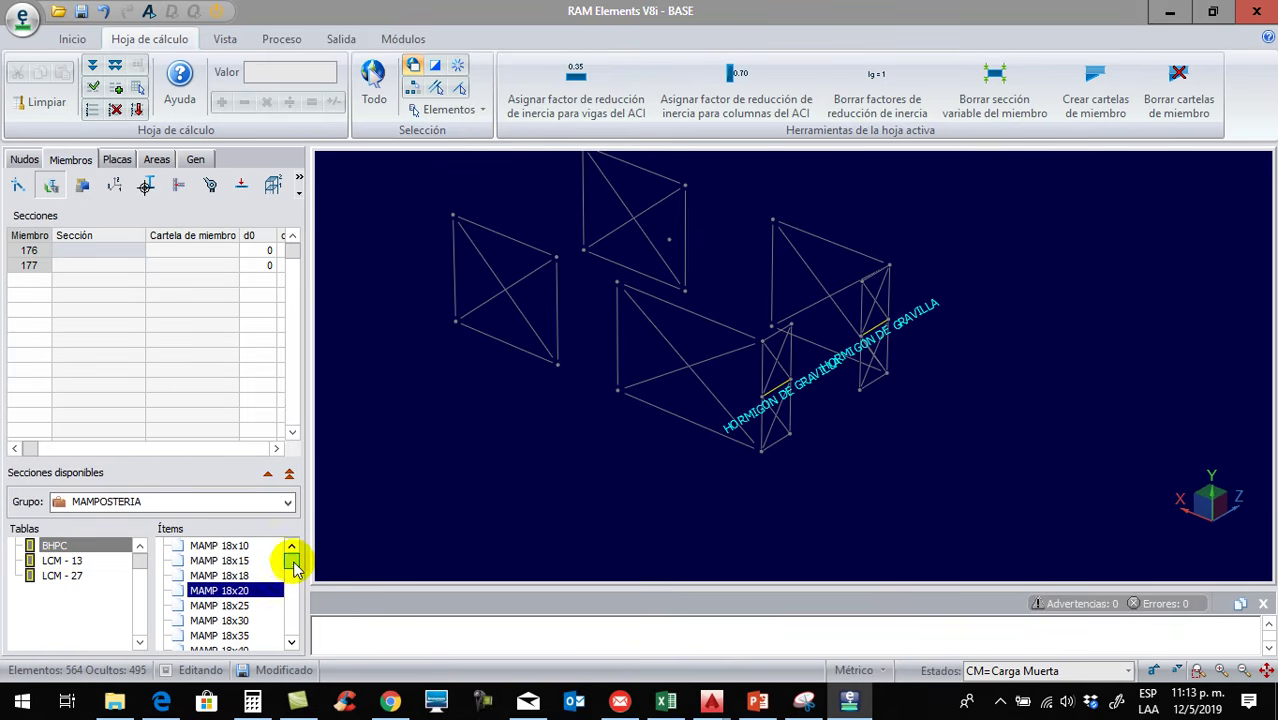
double_click(236, 546)
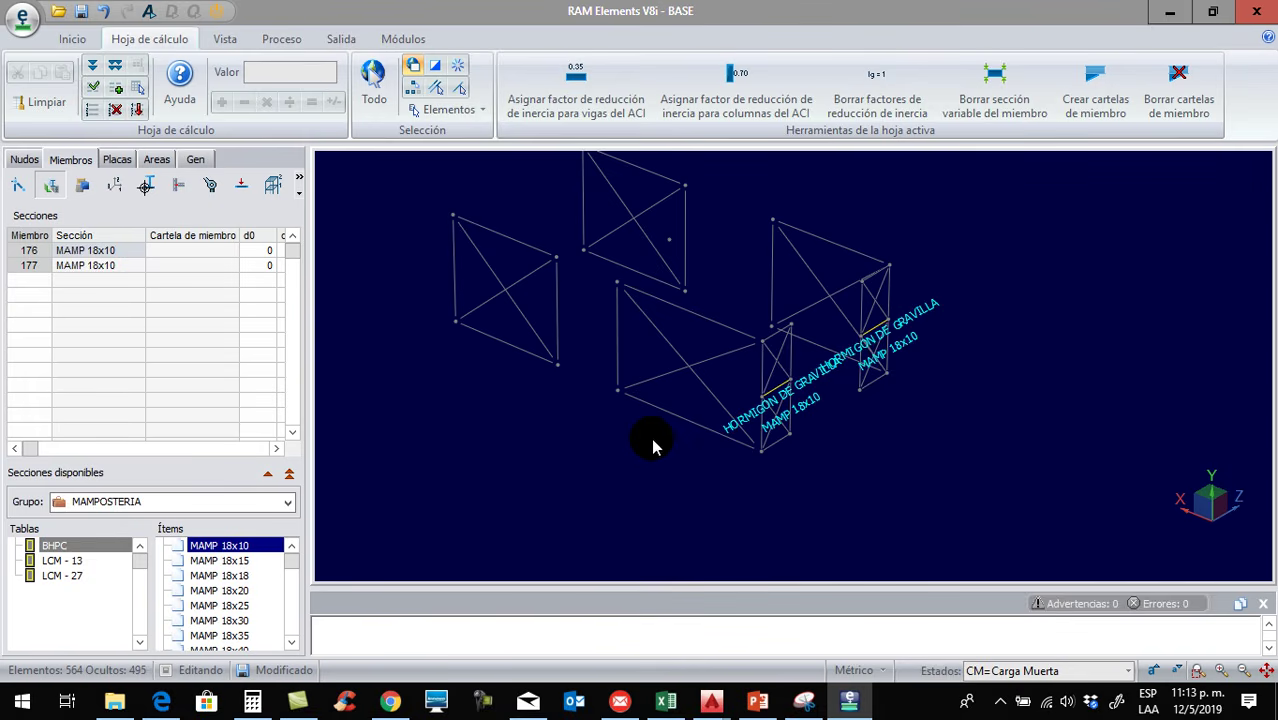
left_click(620, 482)
Select the whole model and display it as a 3D model to examine the assigned sections and materials
scroll(572, 460, "down", 2)
middle_click_drag(575, 468, 585, 465)
left_click_drag(425, 226, 838, 481)
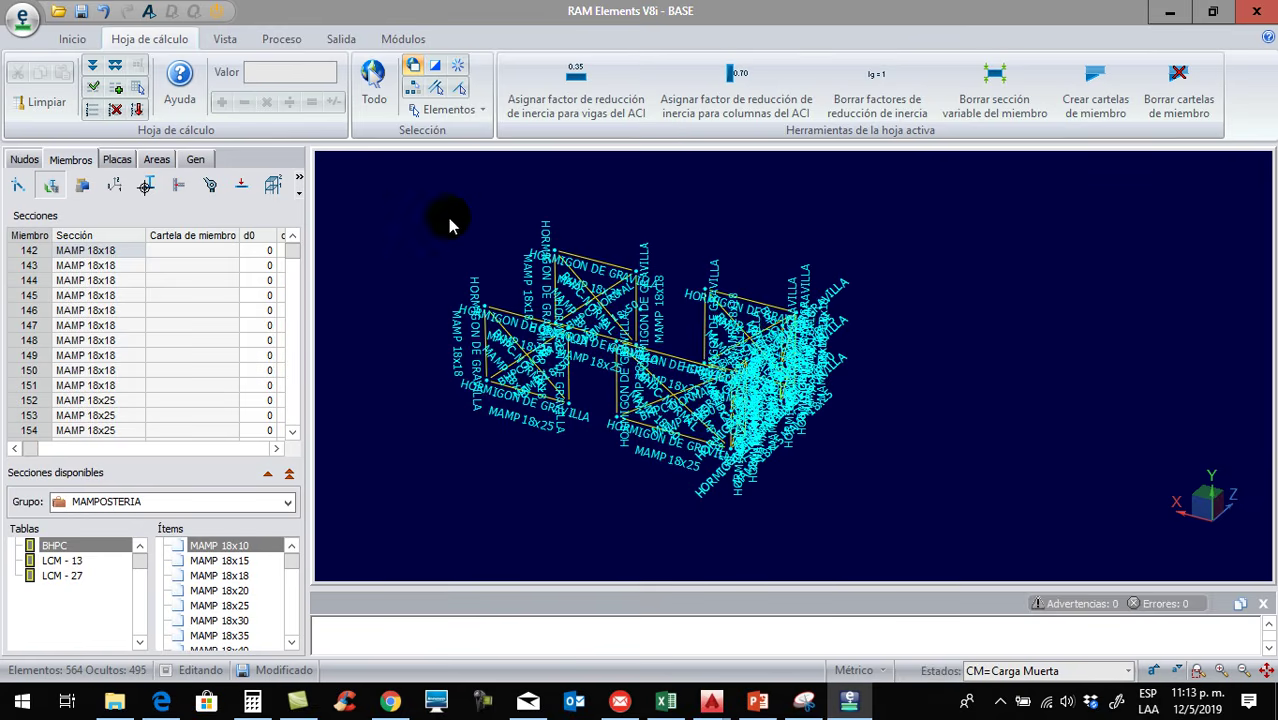
middle_click_drag(351, 265, 366, 269)
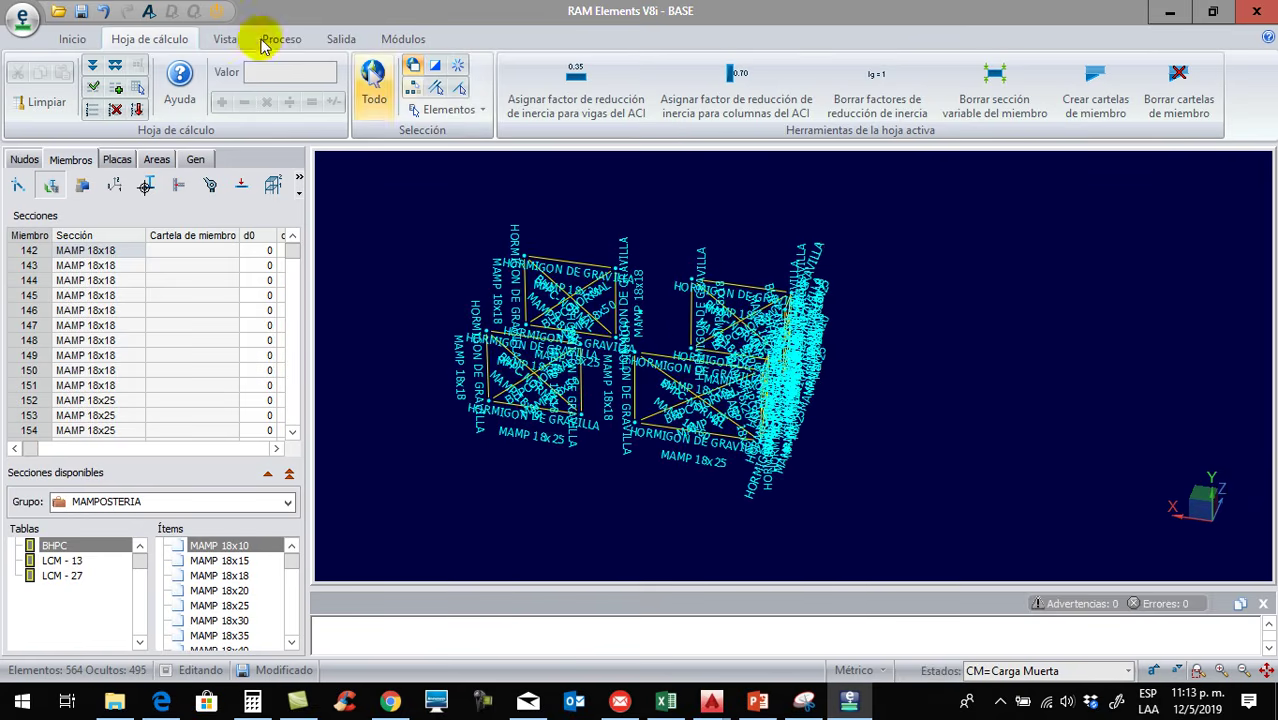
left_click(224, 39)
left_click(303, 88)
middle_click_drag(491, 471, 745, 443)
scroll(599, 412, "up", 2)
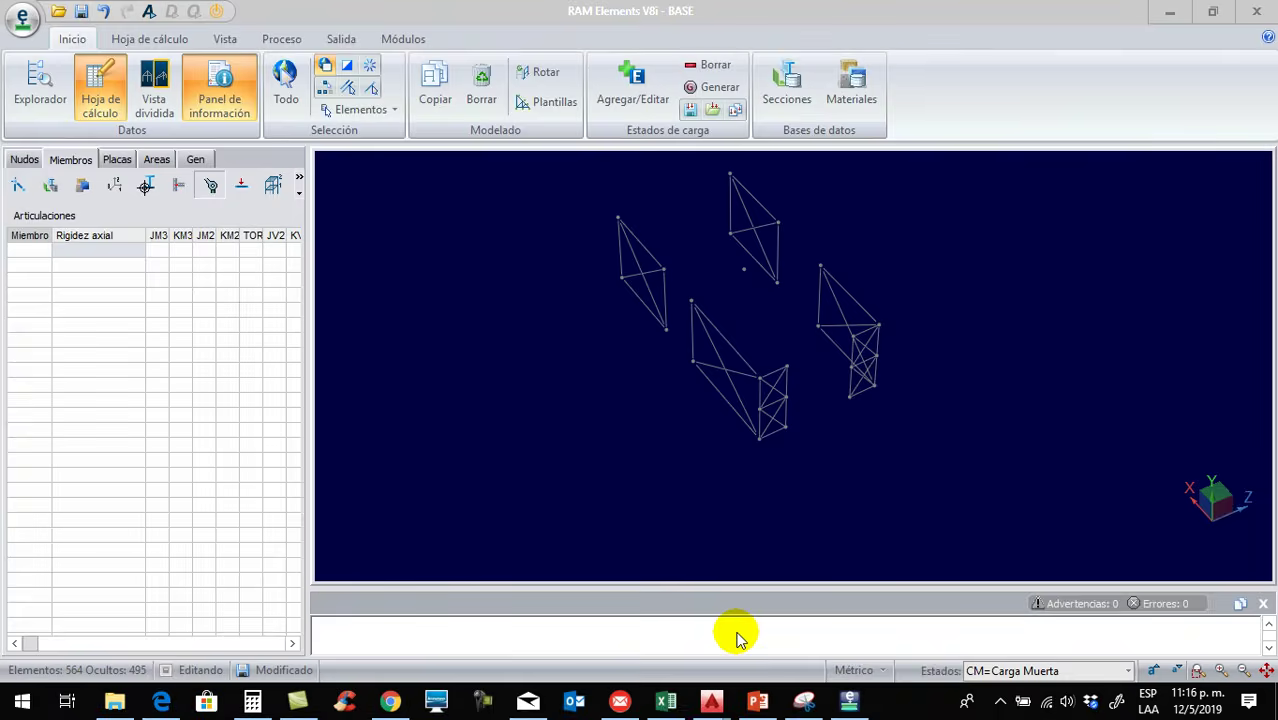
middle_click_drag(727, 505, 584, 415)
scroll(614, 426, "up", 2)
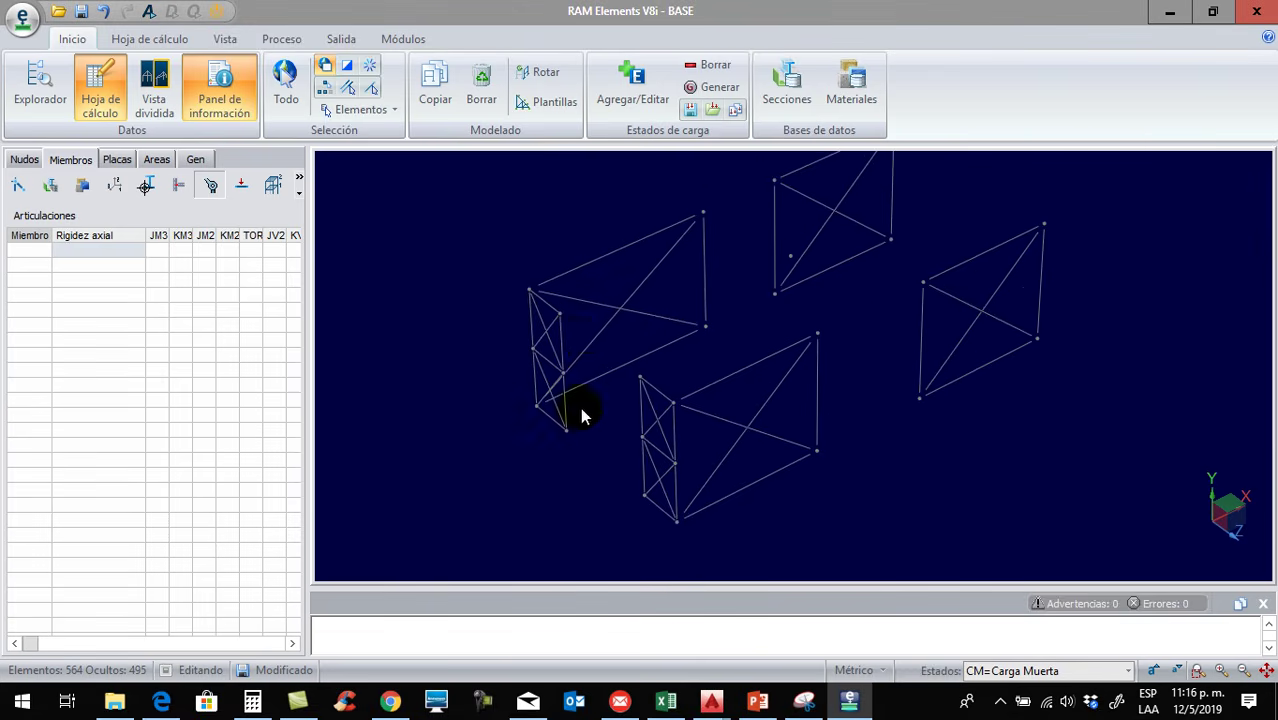
Select both diagonals in each of the four large wall panels
left_click(541, 322)
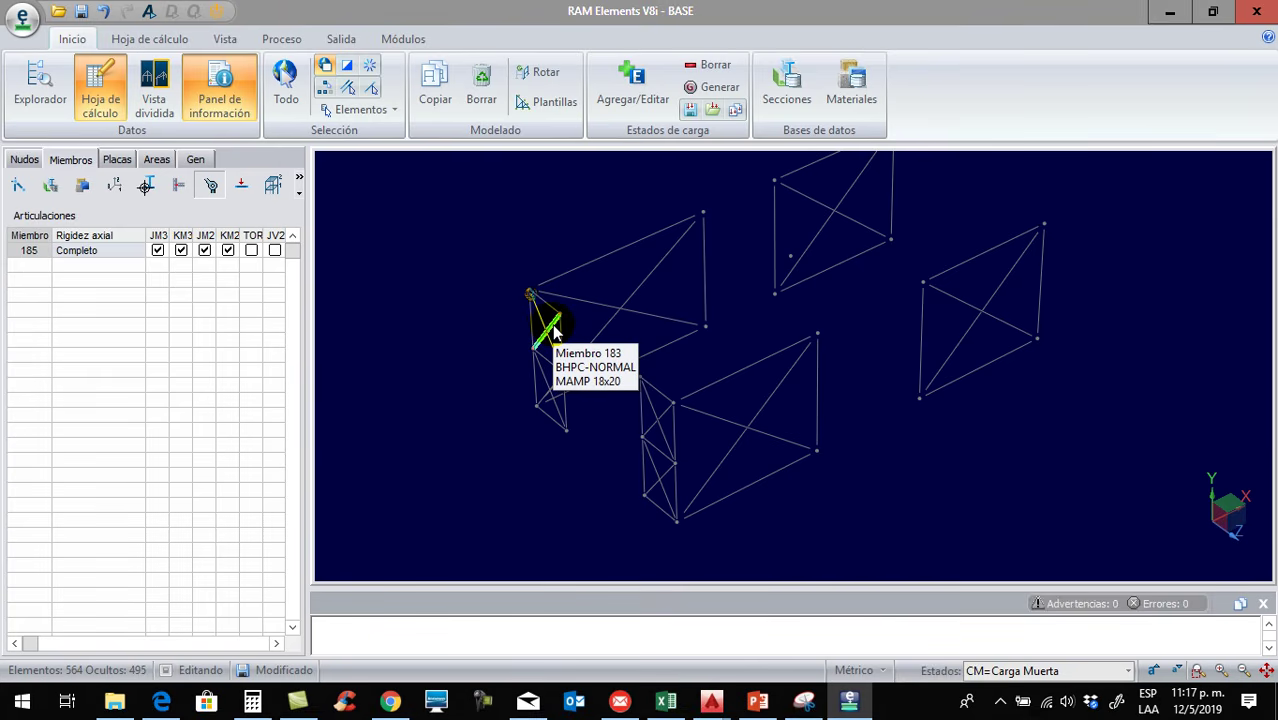
left_click(597, 310)
left_click(606, 330, "ctrl")
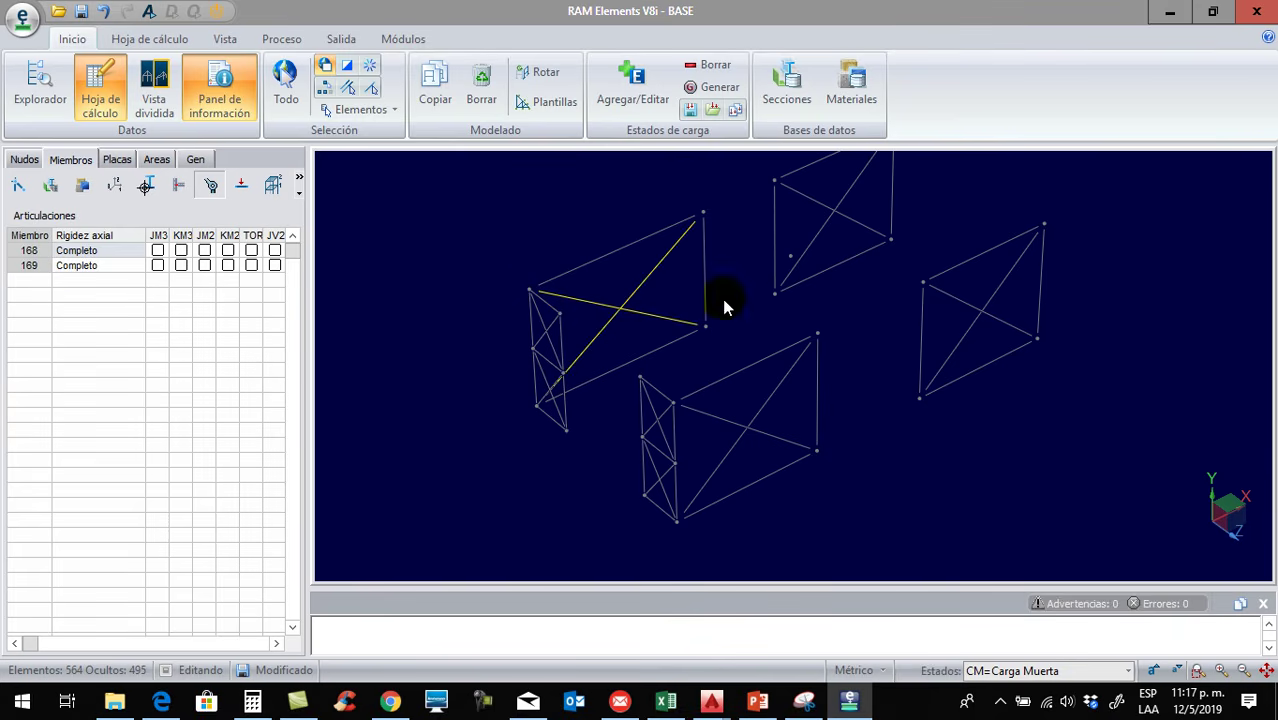
left_click(816, 234, "ctrl")
left_click(822, 203, "ctrl")
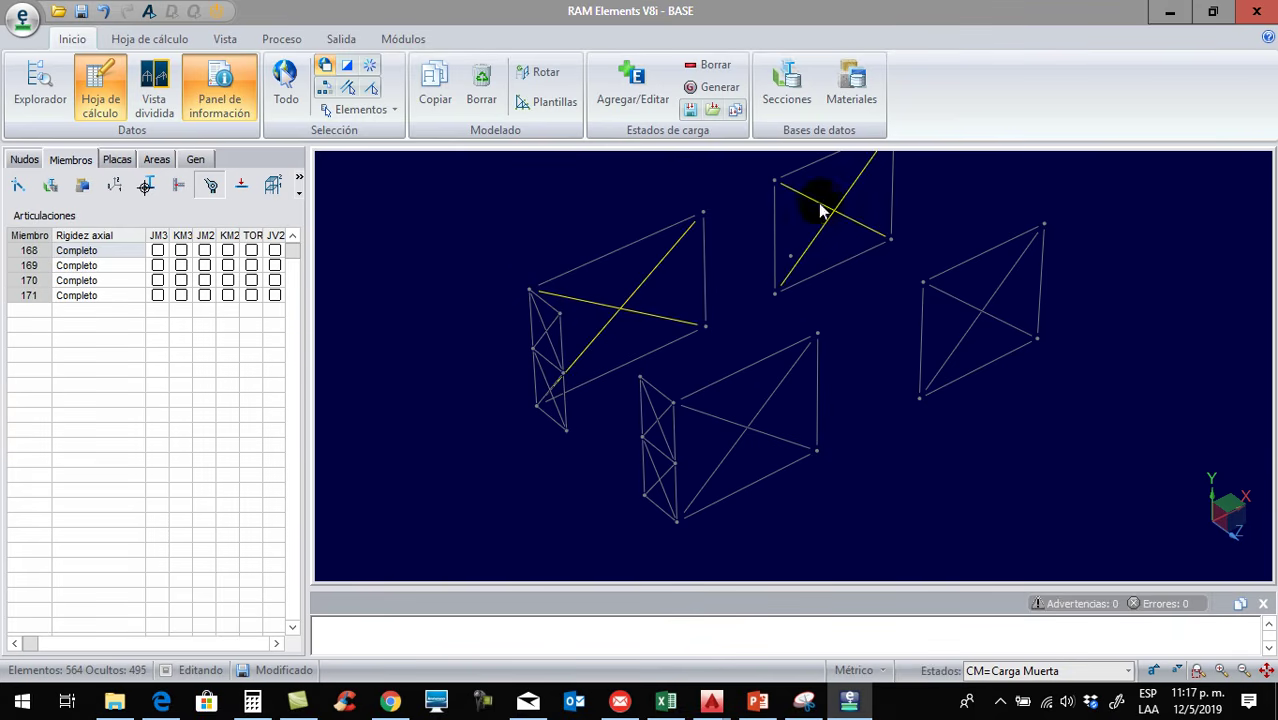
left_click(783, 378, "ctrl")
left_click(726, 421, "ctrl")
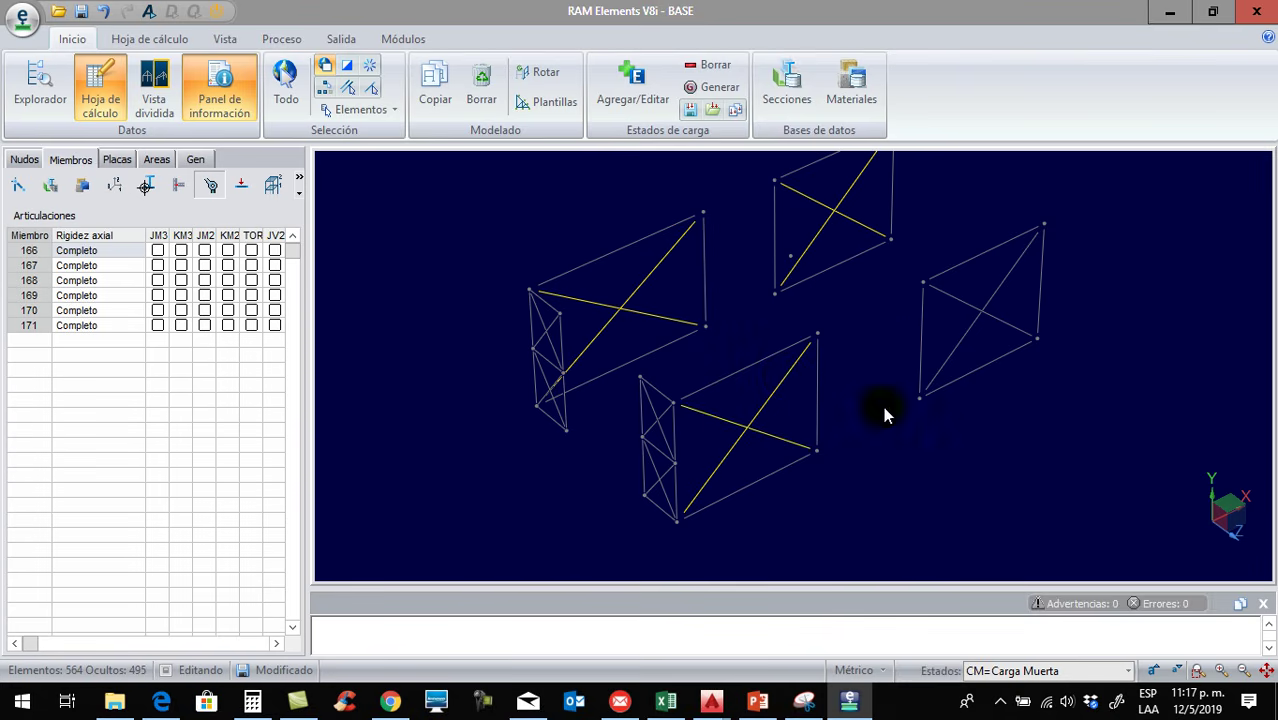
left_click(941, 364, "ctrl")
left_click(961, 302, "ctrl")
middle_click_drag(868, 400, 862, 433)
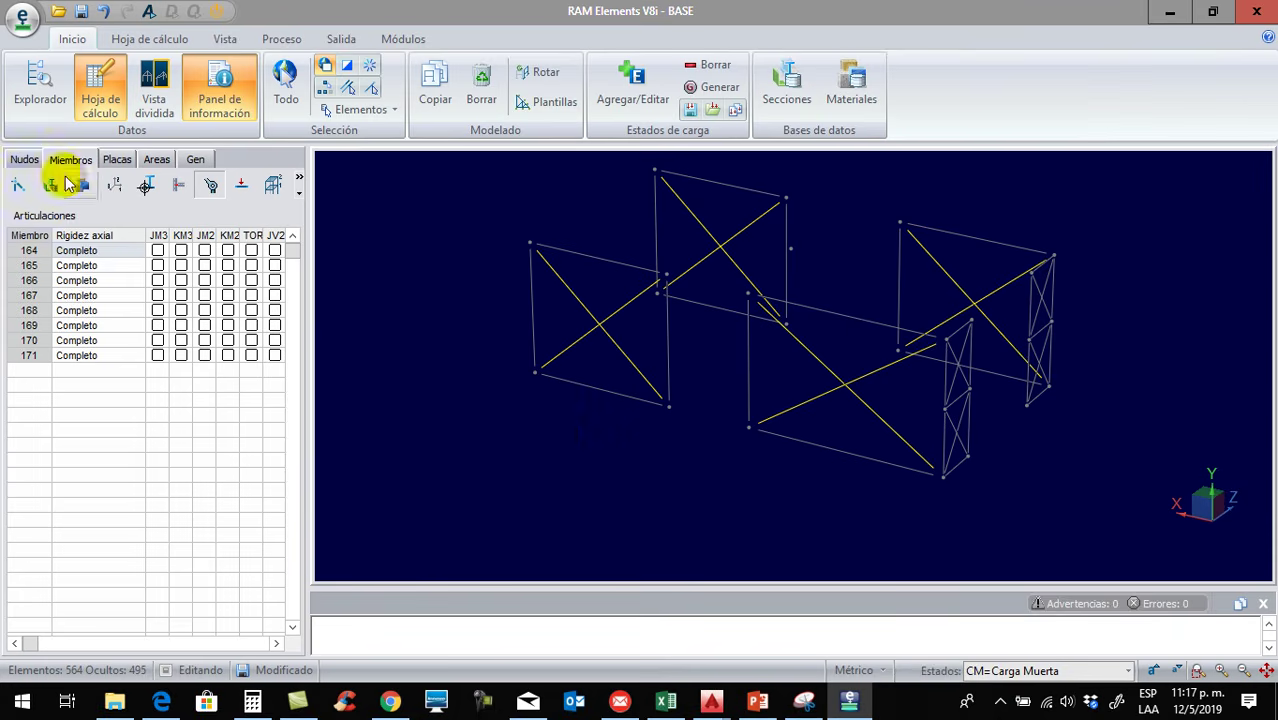
Pin both ends of the selected large-panel diagonals
left_click(211, 186)
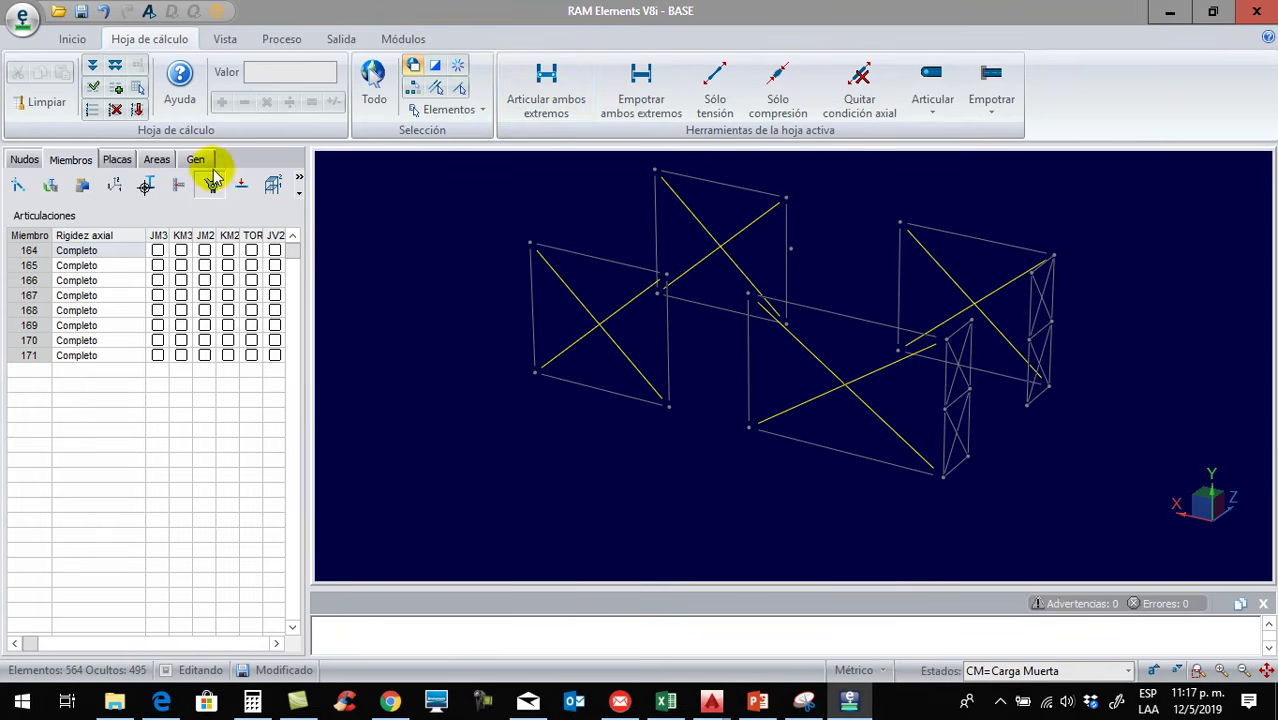
left_click(544, 105)
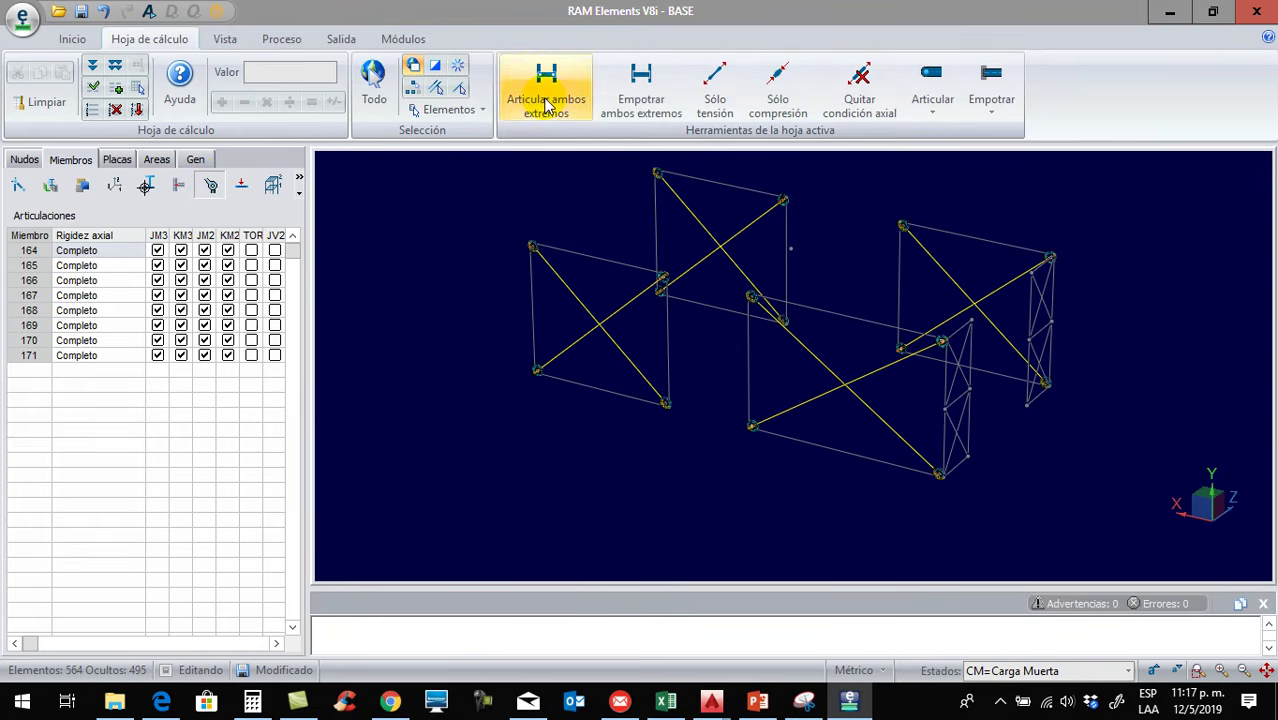
scroll(778, 372, "up", 5)
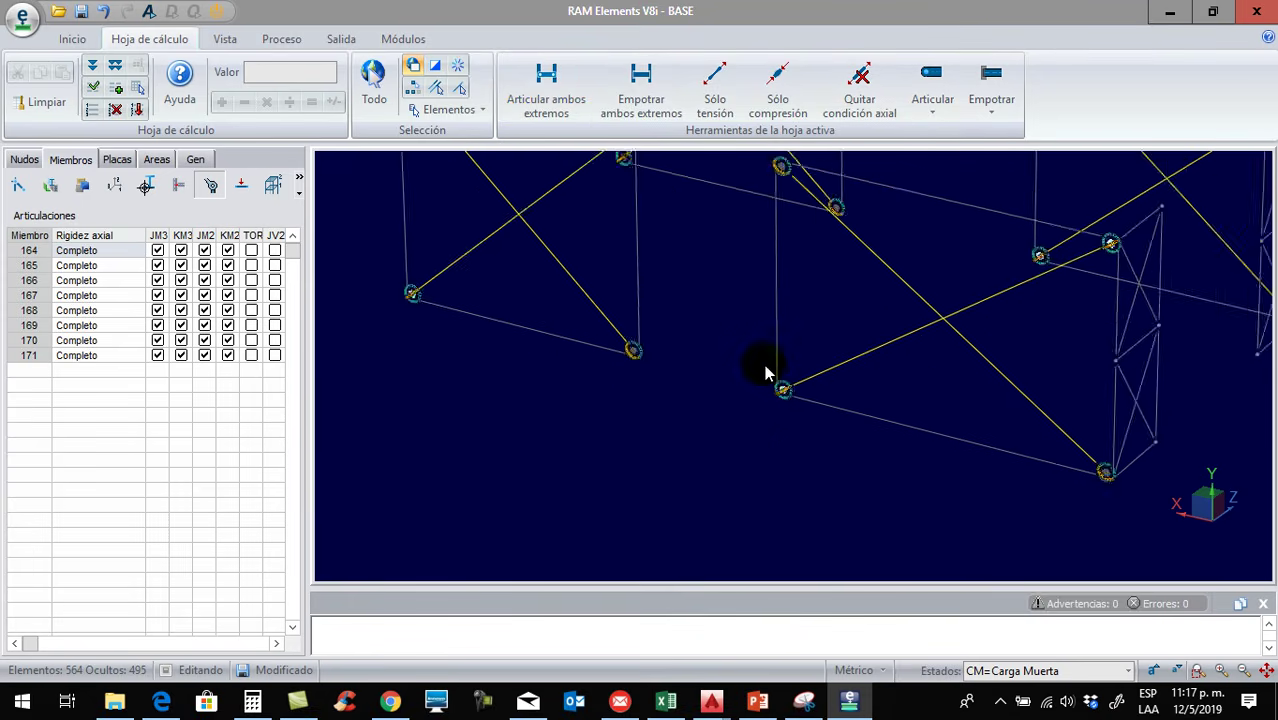
scroll(785, 385, "down", 5)
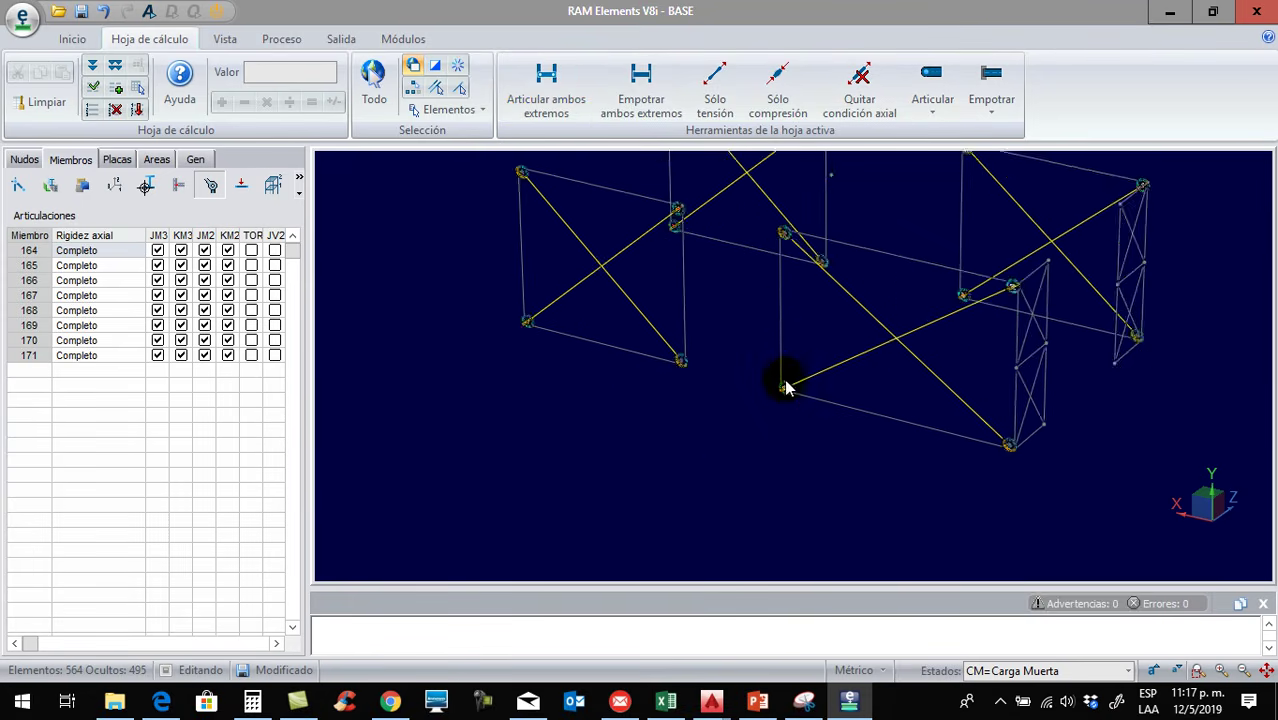
Set the axial stiffness of the selected large-panel diagonals to compression only (Sólo compresión)
scroll(760, 352, "down", 1)
middle_click_drag(756, 345, 717, 389)
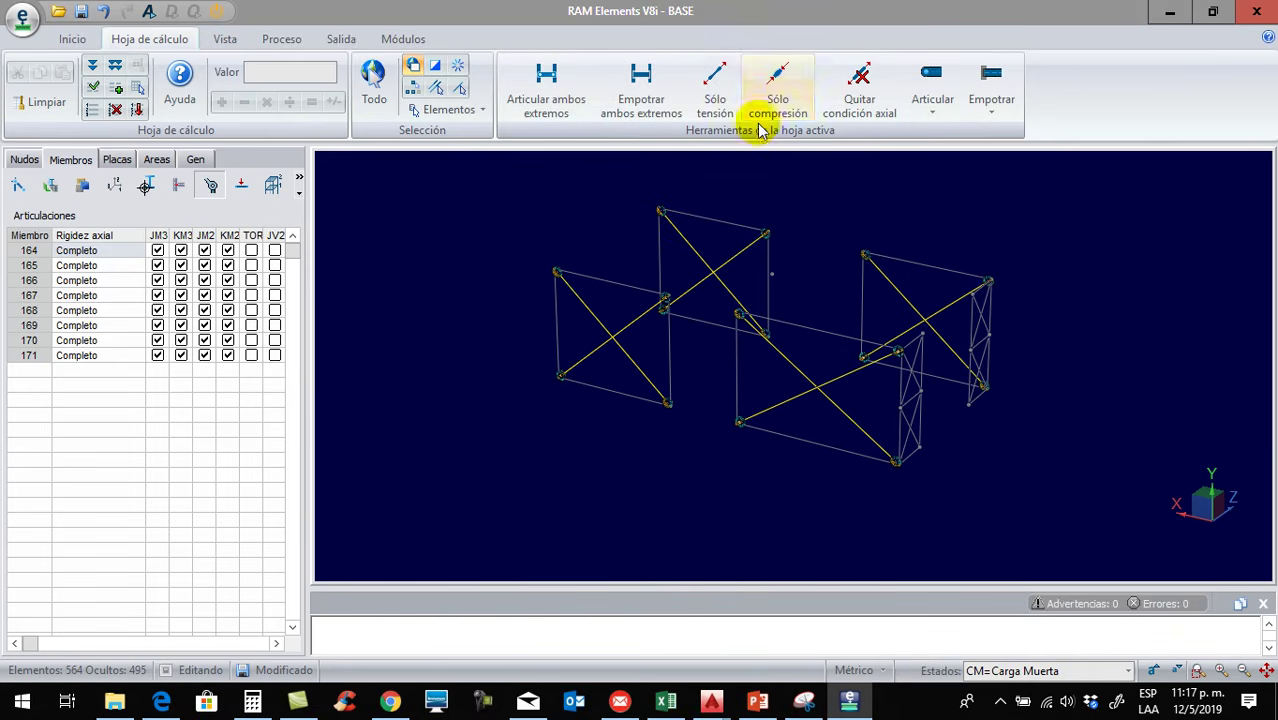
left_click(789, 97)
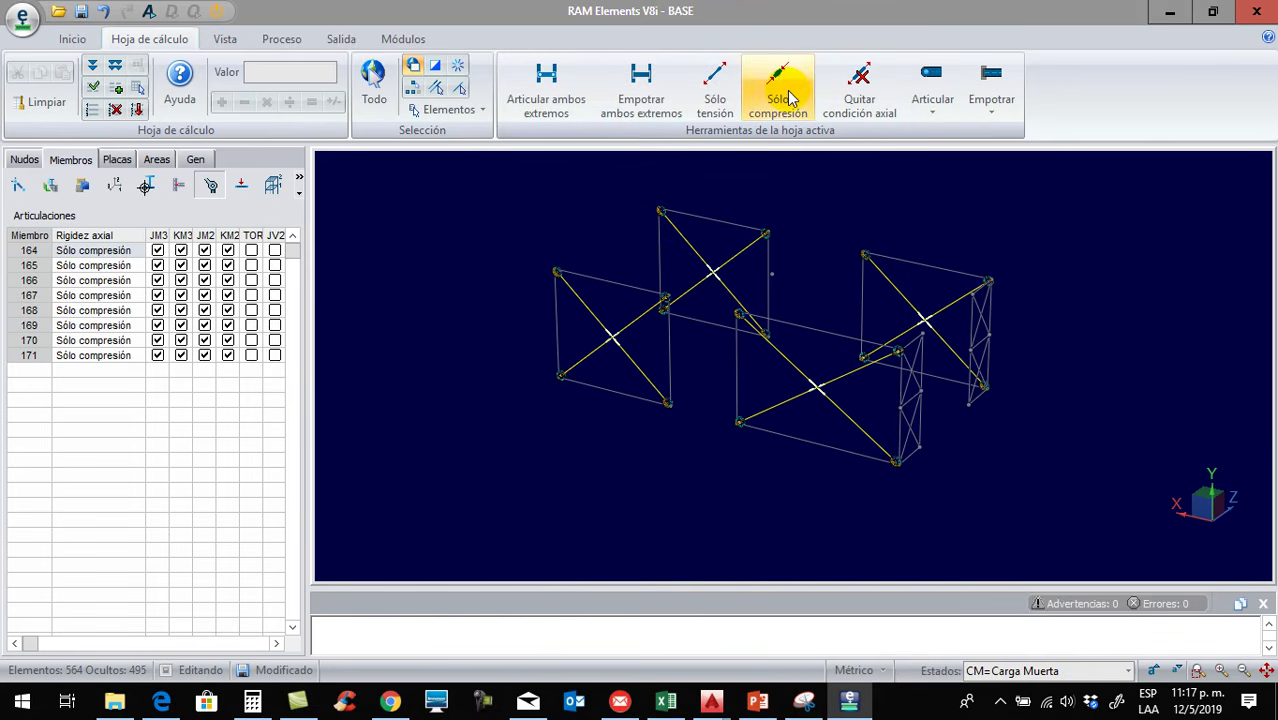
middle_click_drag(880, 337, 870, 337)
scroll(891, 380, "up", 2)
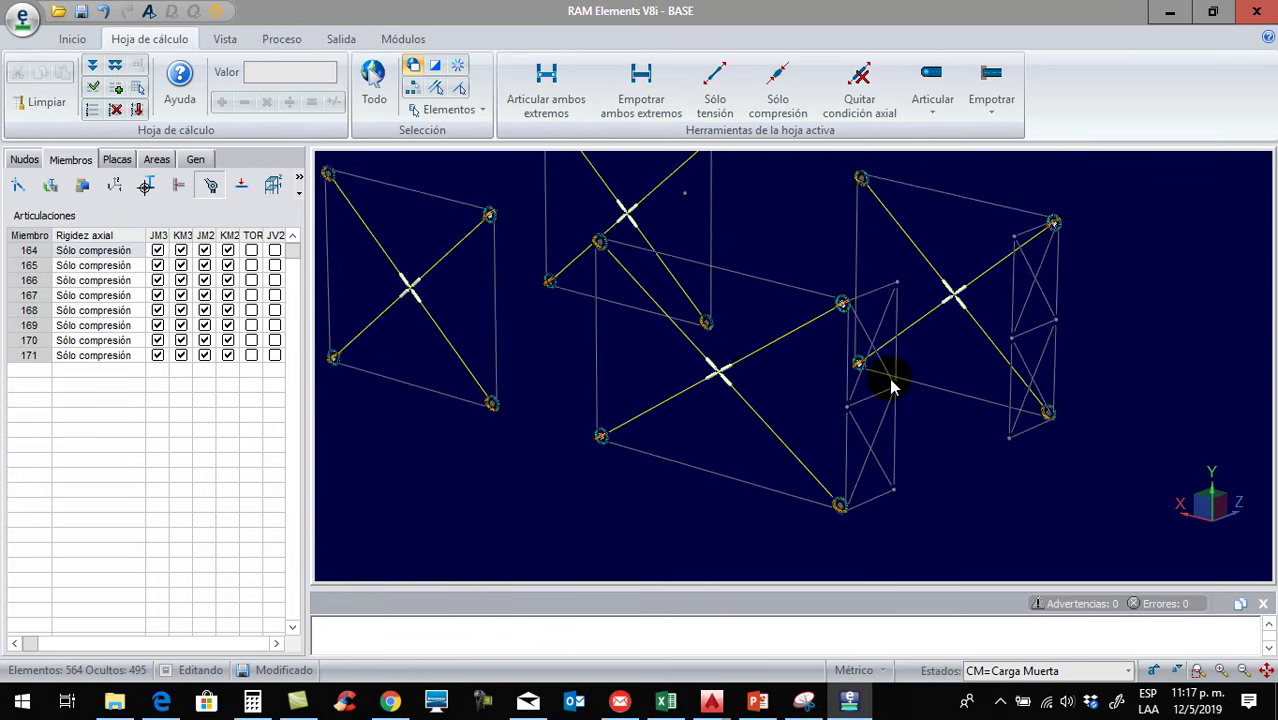
scroll(891, 380, "up", 2)
scroll(958, 428, "up", 2)
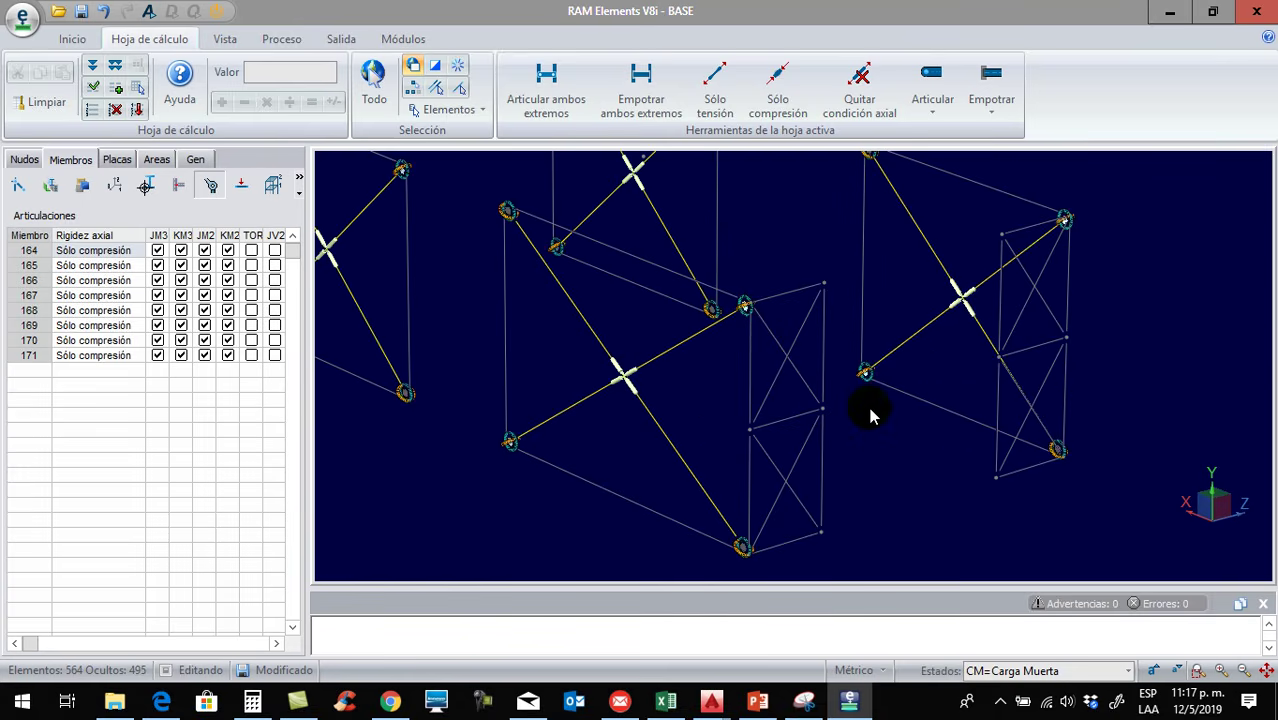
left_click(776, 342)
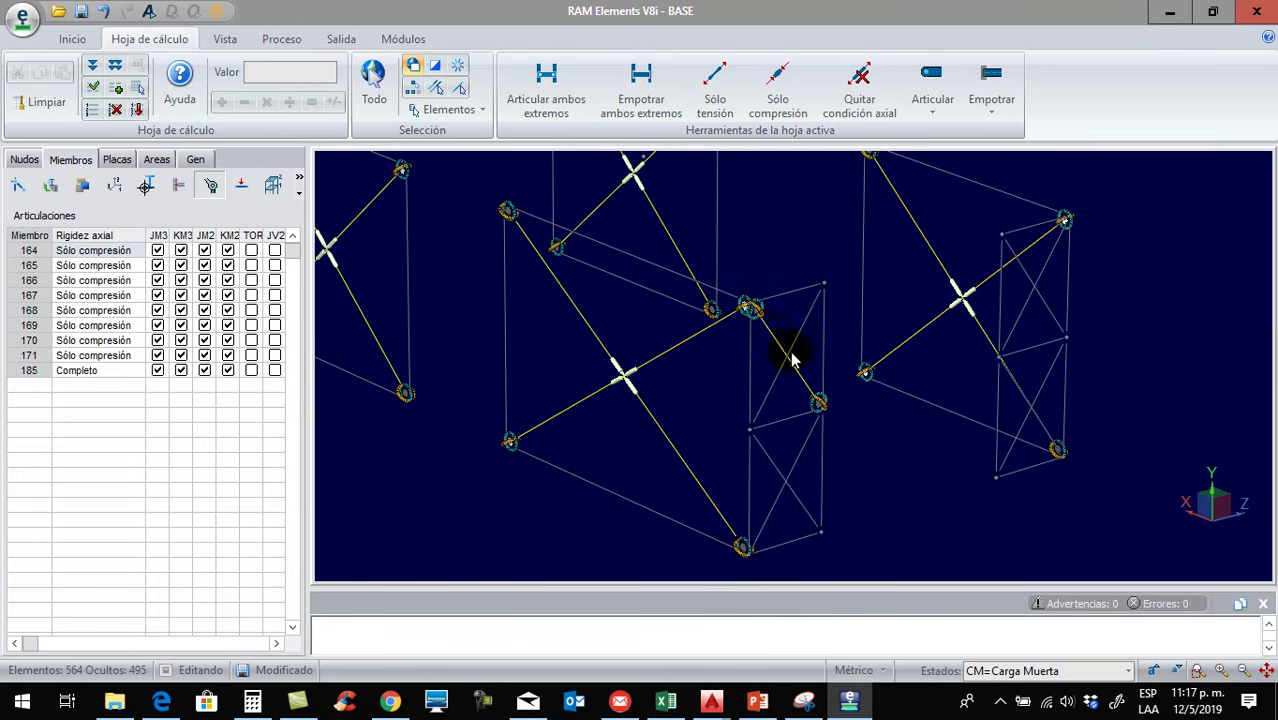
left_click(790, 347)
left_click(789, 479)
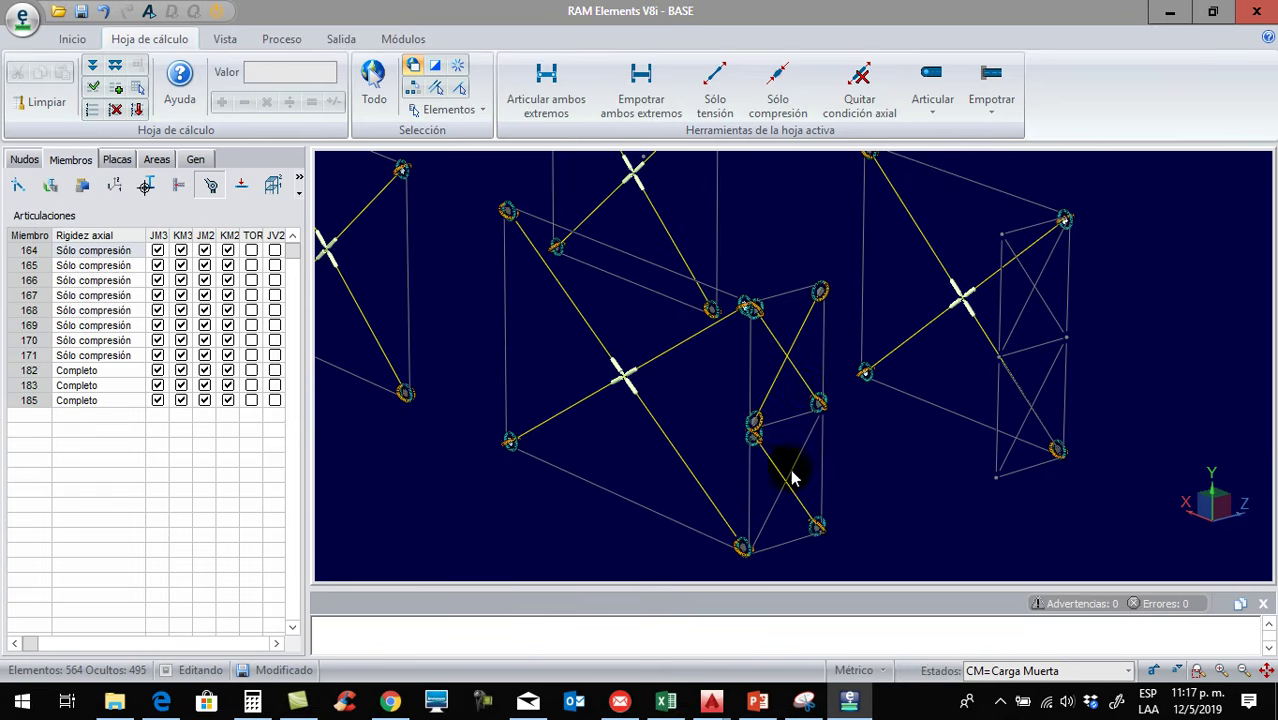
Select the upper and lower crossed diagonals of both narrow panels and set them to compression only (Sólo compresión)
left_click(791, 475)
left_click(777, 462)
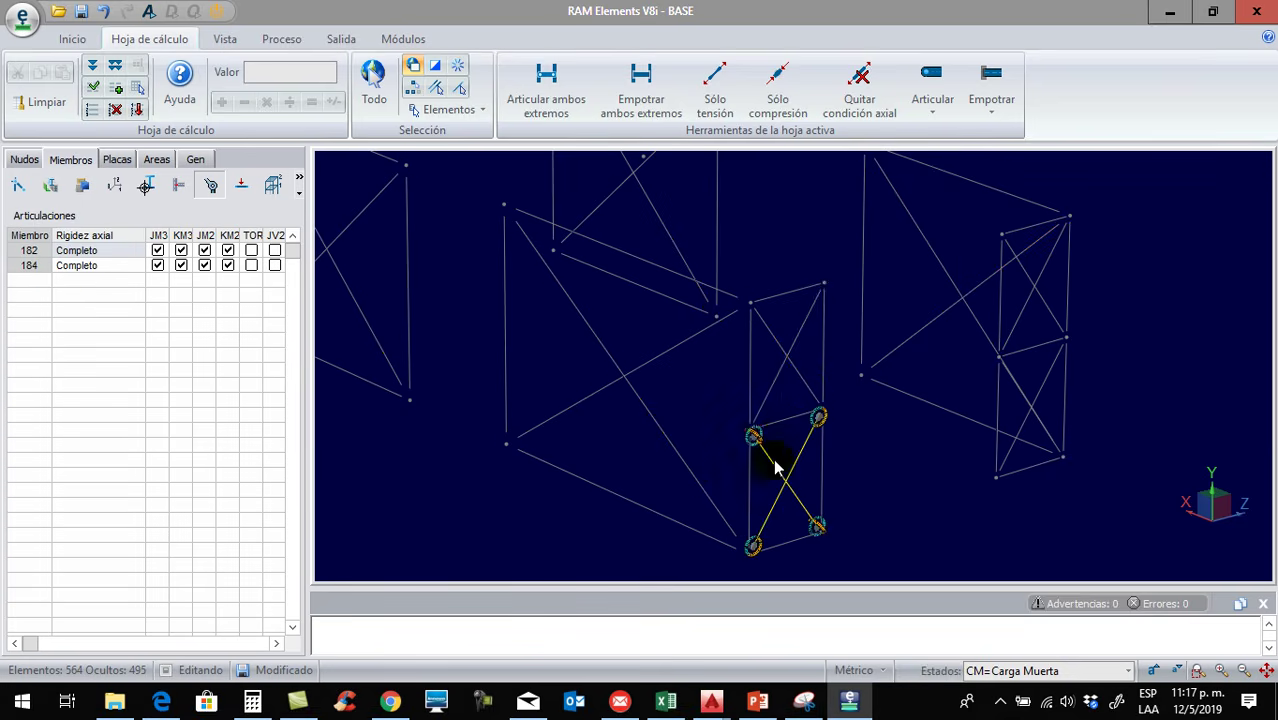
left_click(776, 375)
left_click(797, 378)
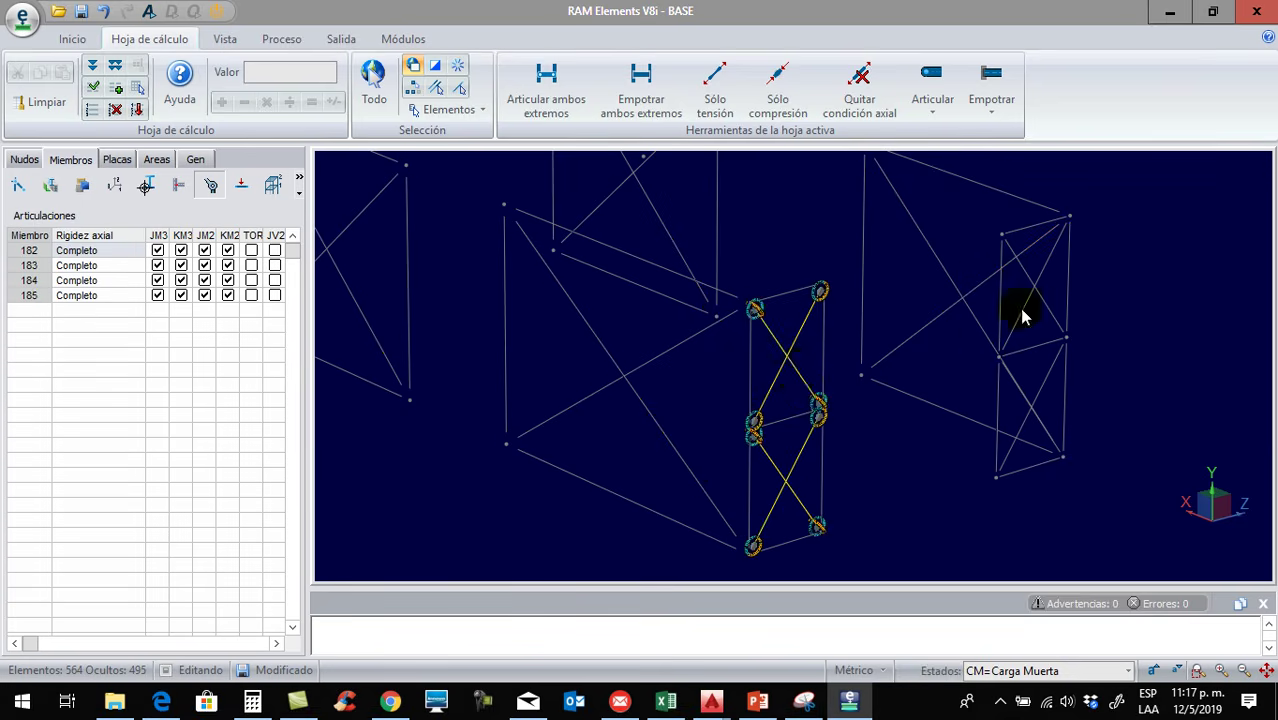
left_click(1023, 314)
left_click(1046, 306)
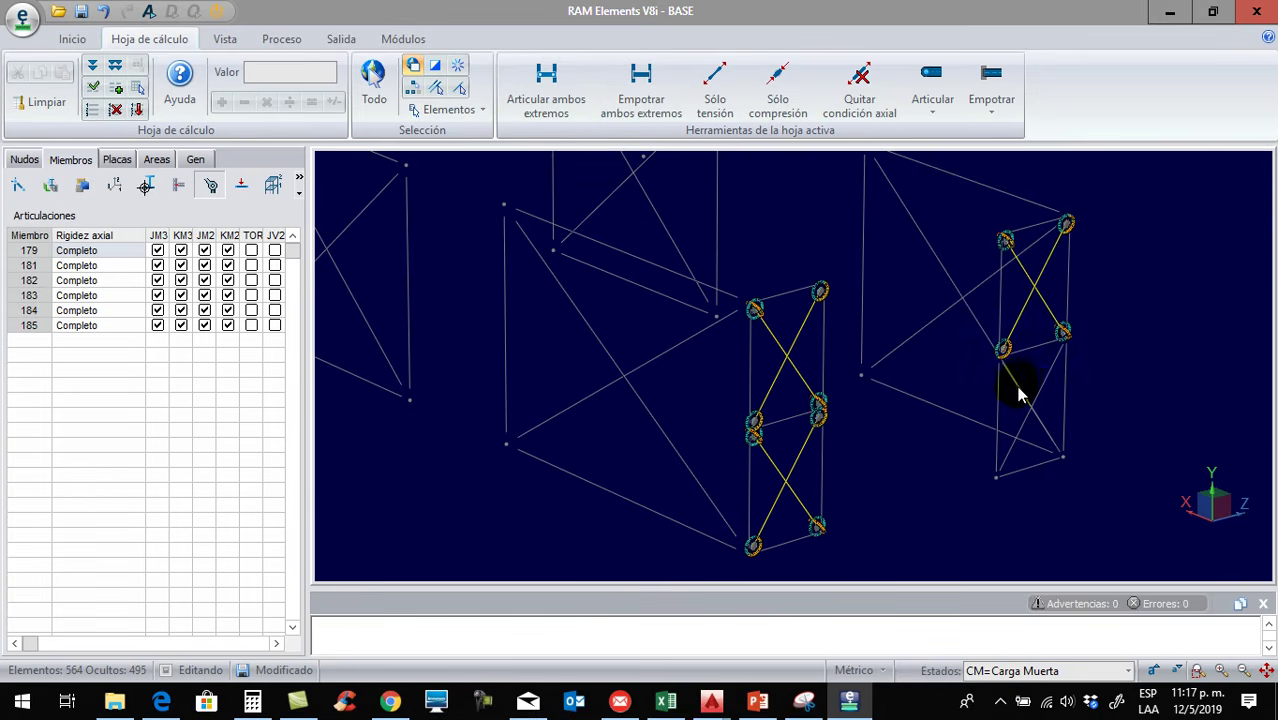
left_click(1018, 384)
left_click(1040, 389)
middle_click_drag(948, 482, 847, 357)
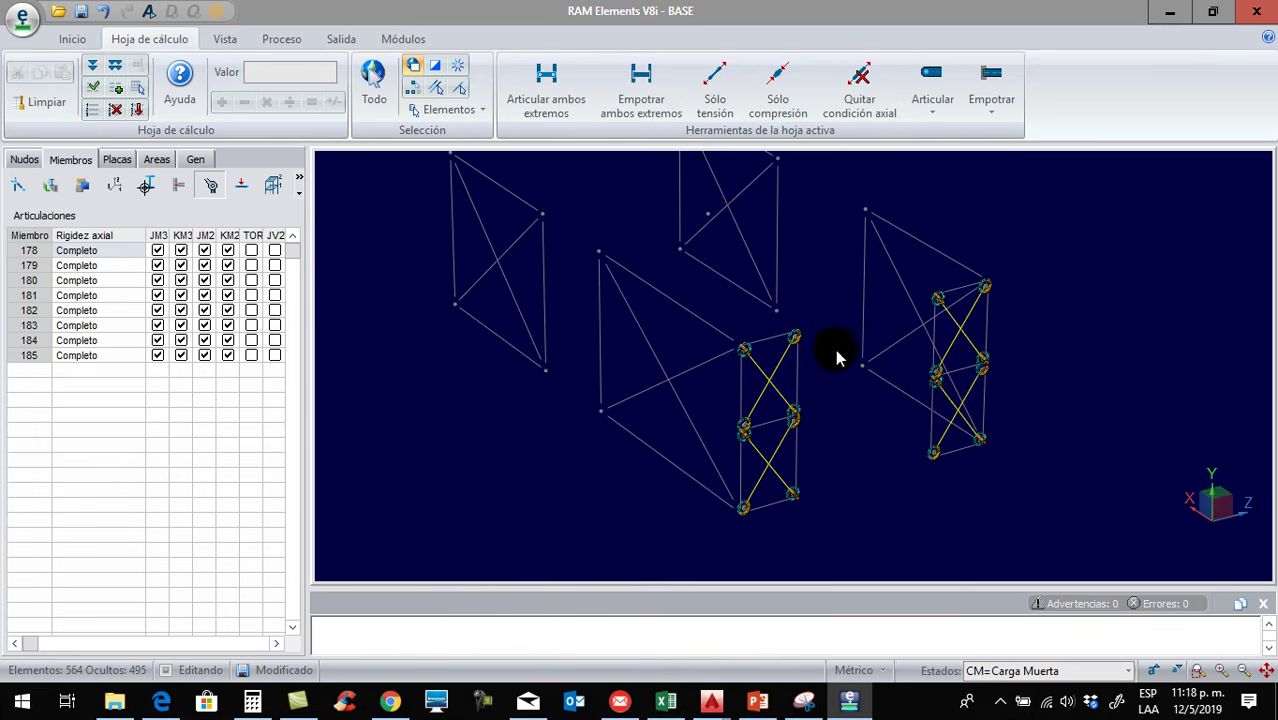
left_click(786, 102)
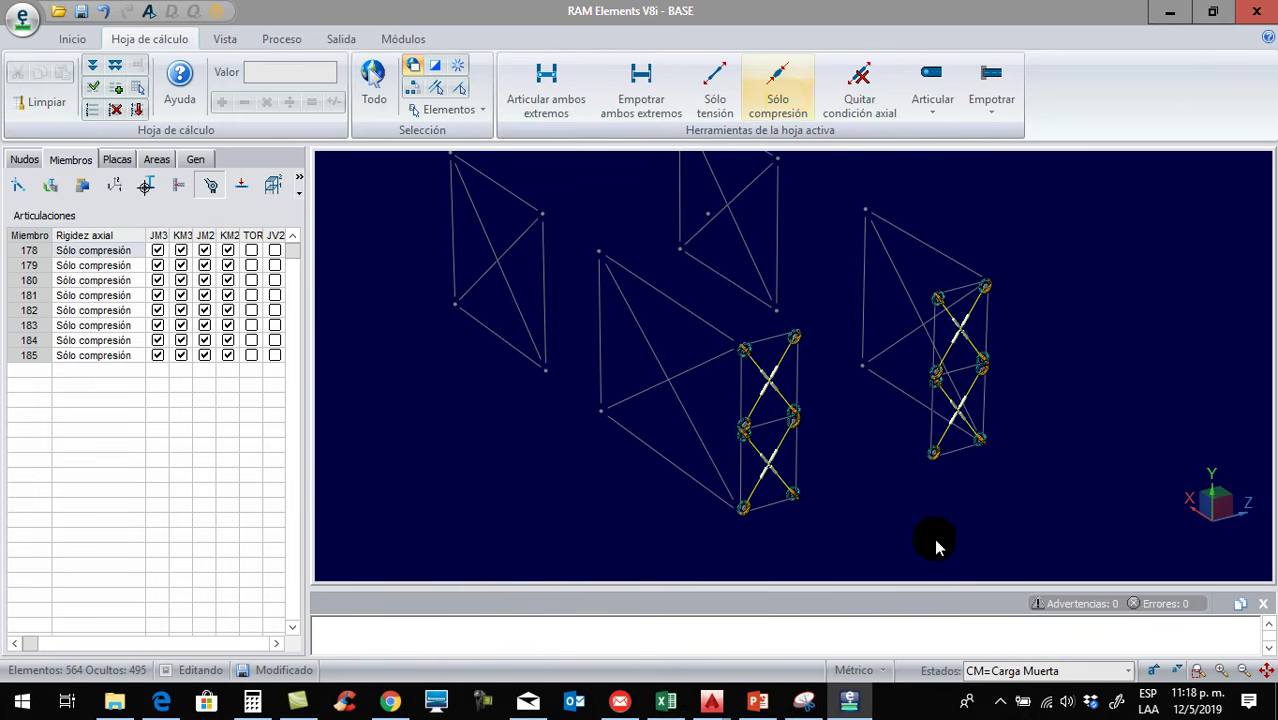
Pin both ends of the six full-height columns: those of the two standalone large panels and the free-end ones of the panels adjoining the narrow panels
middle_click_drag(876, 511, 1094, 490)
middle_click_drag(723, 392, 817, 388)
scroll(759, 356, "down", 2)
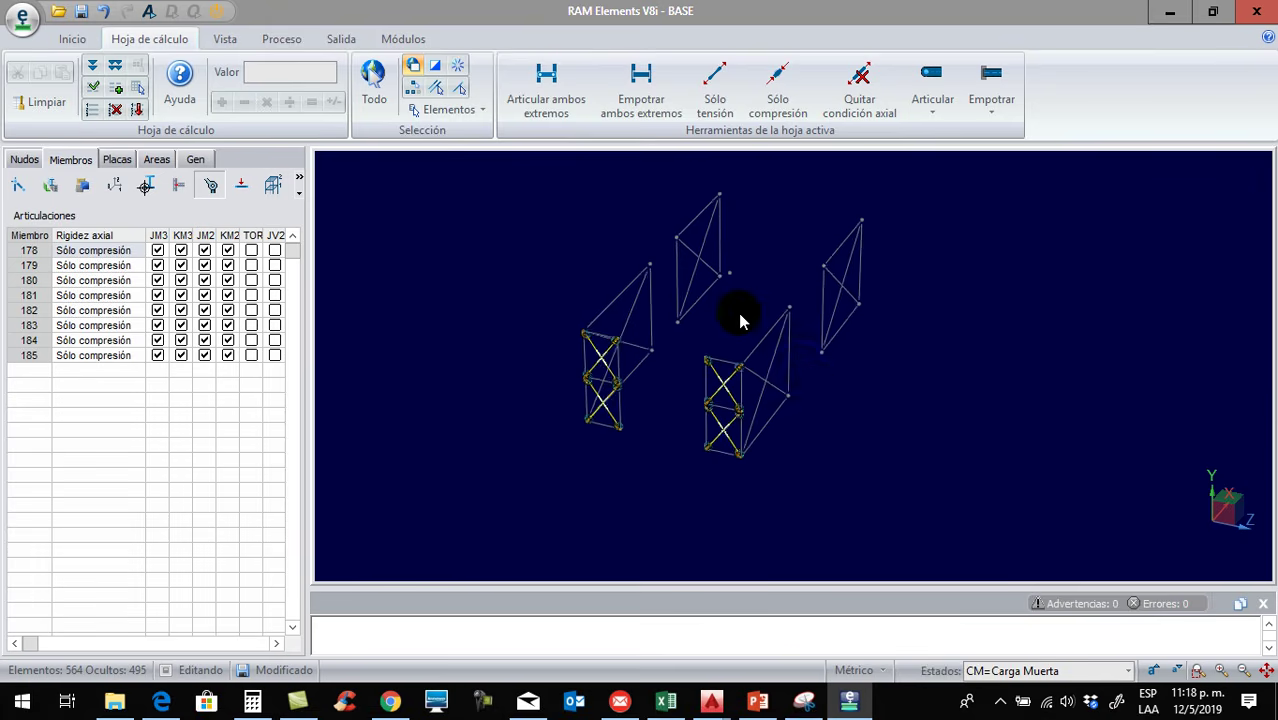
scroll(738, 313, "up", 2)
middle_click_drag(705, 316, 690, 319)
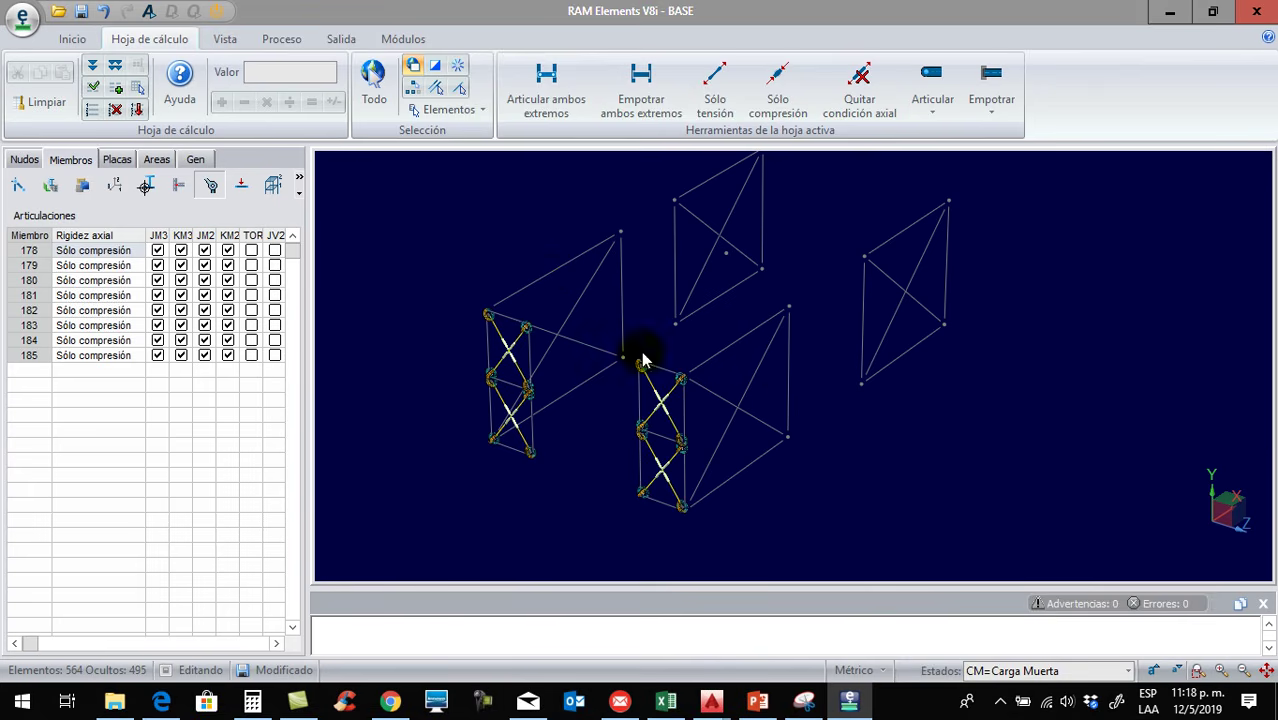
left_click(789, 382)
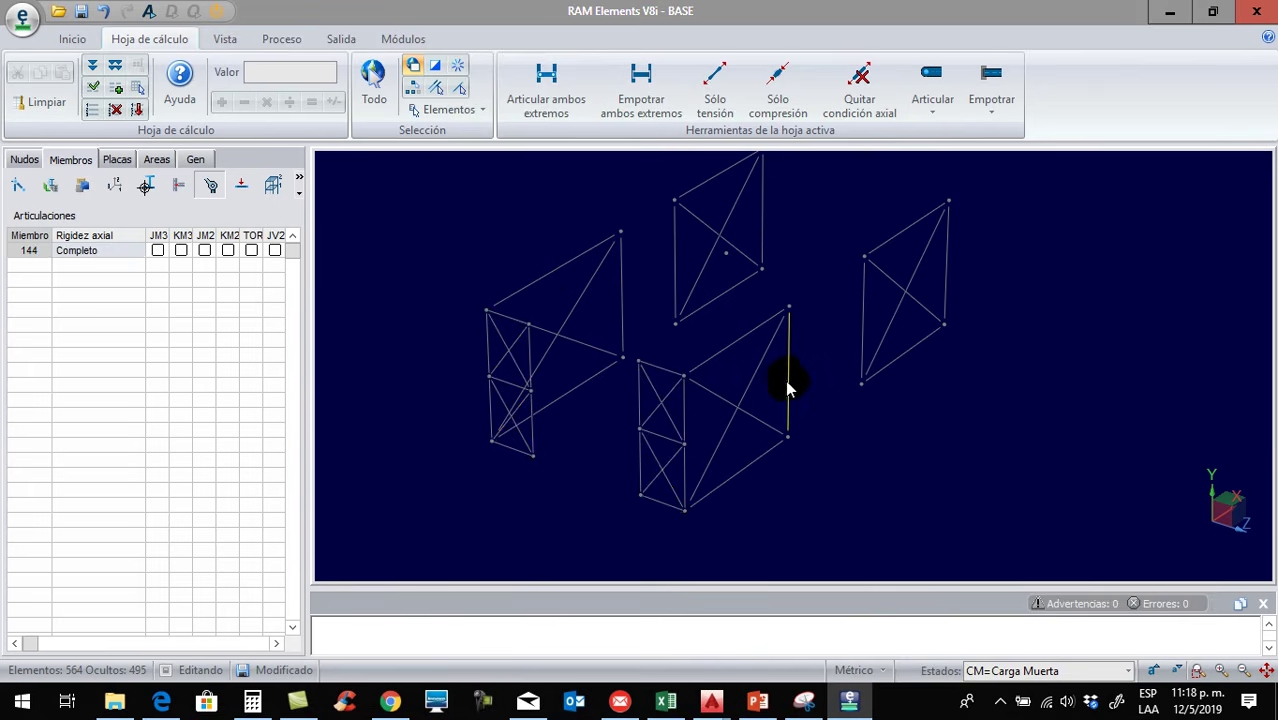
left_click(864, 346, "ctrl")
left_click(947, 287, "ctrl")
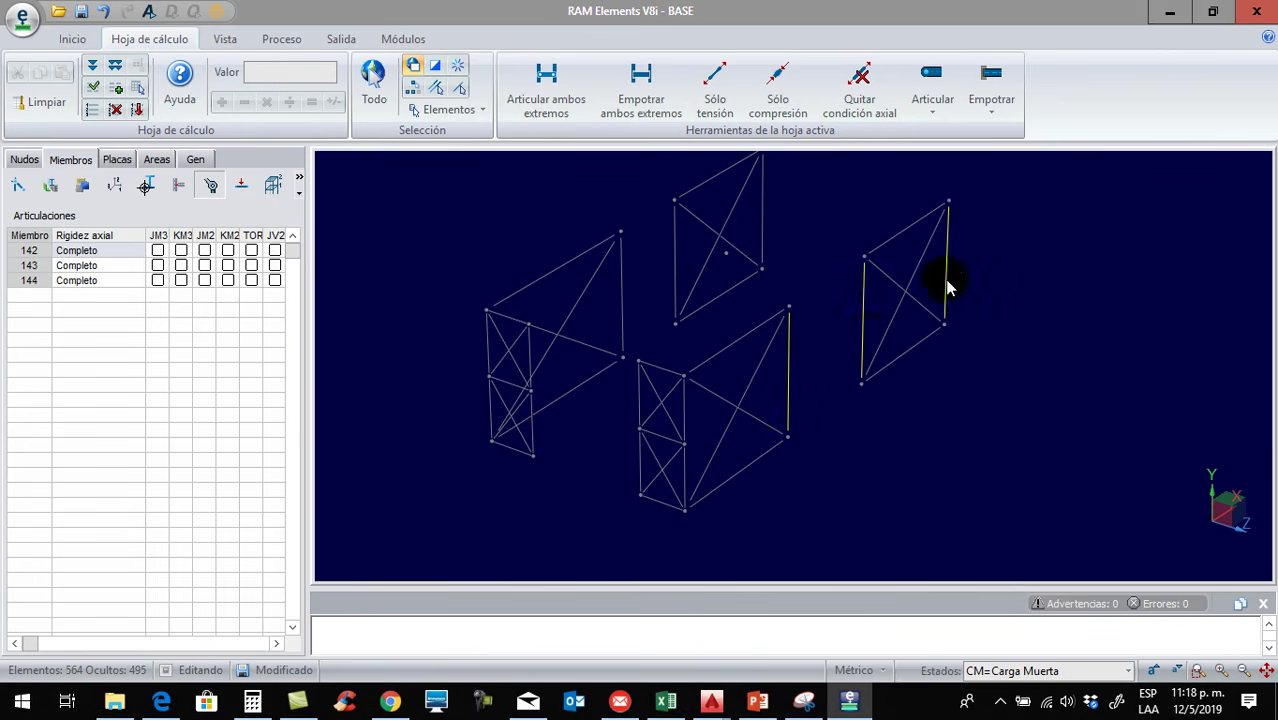
left_click(762, 230, "ctrl")
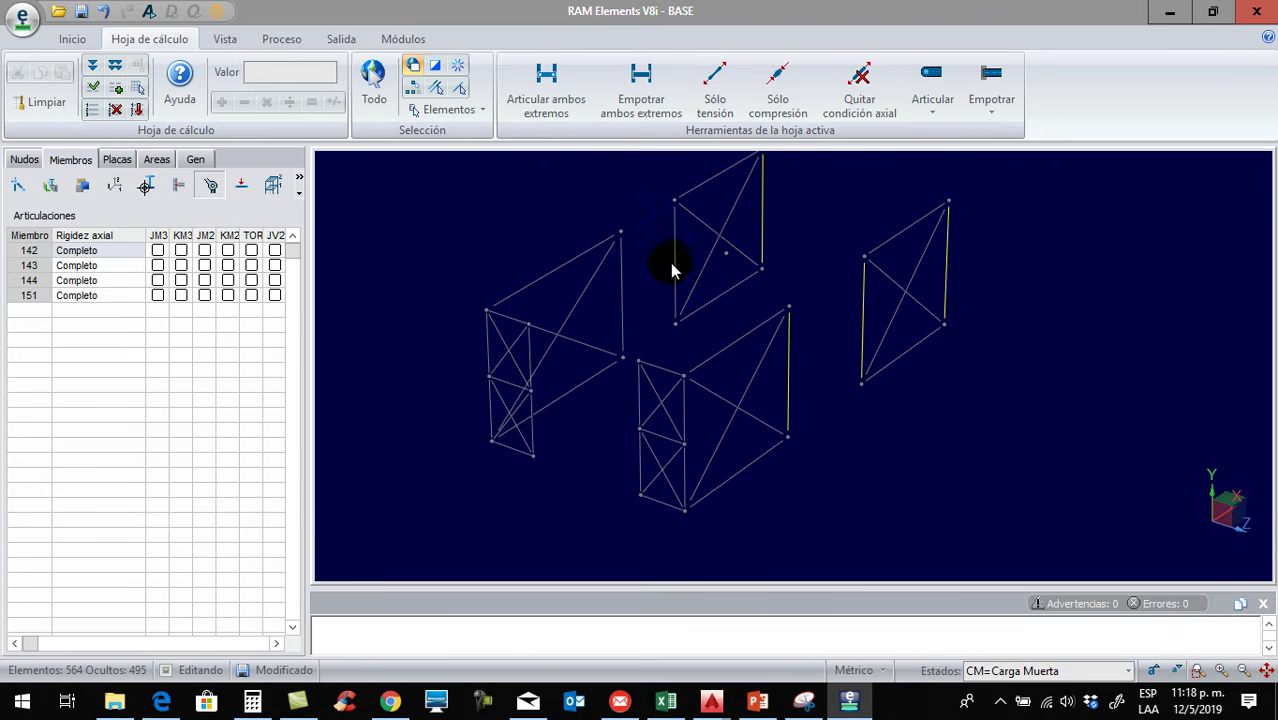
left_click(676, 278, "ctrl")
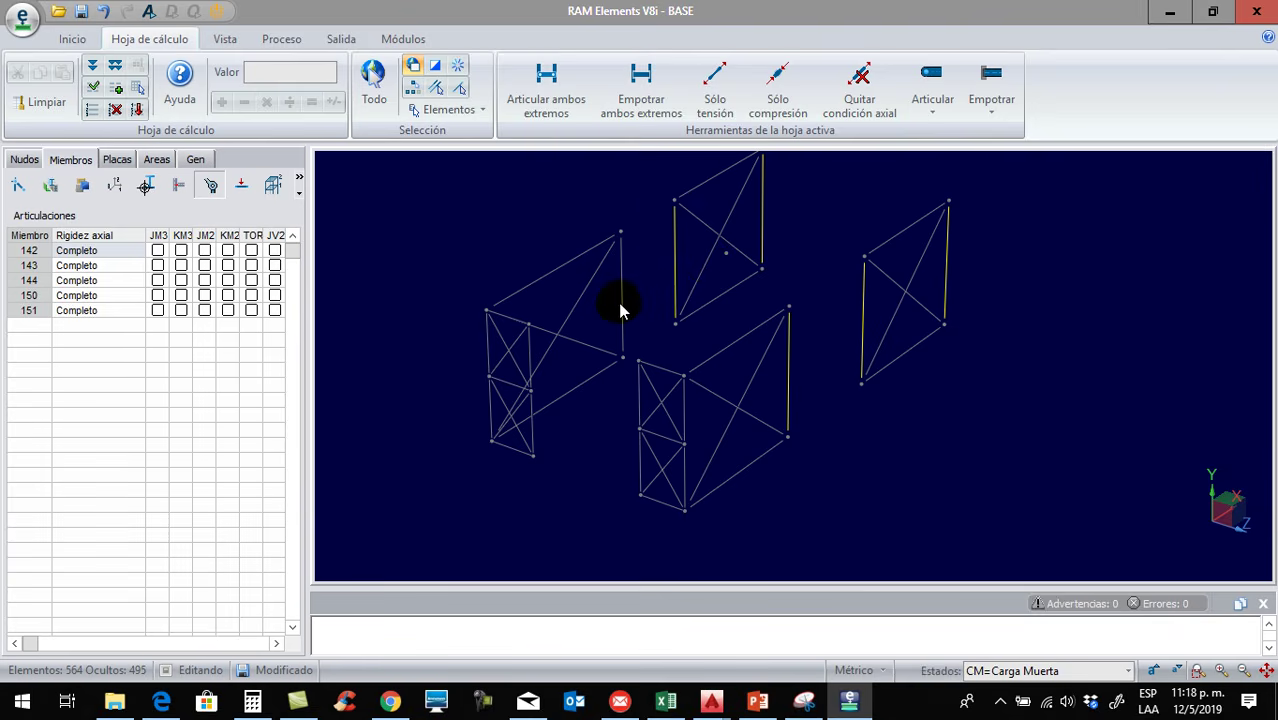
left_click(621, 306, "ctrl")
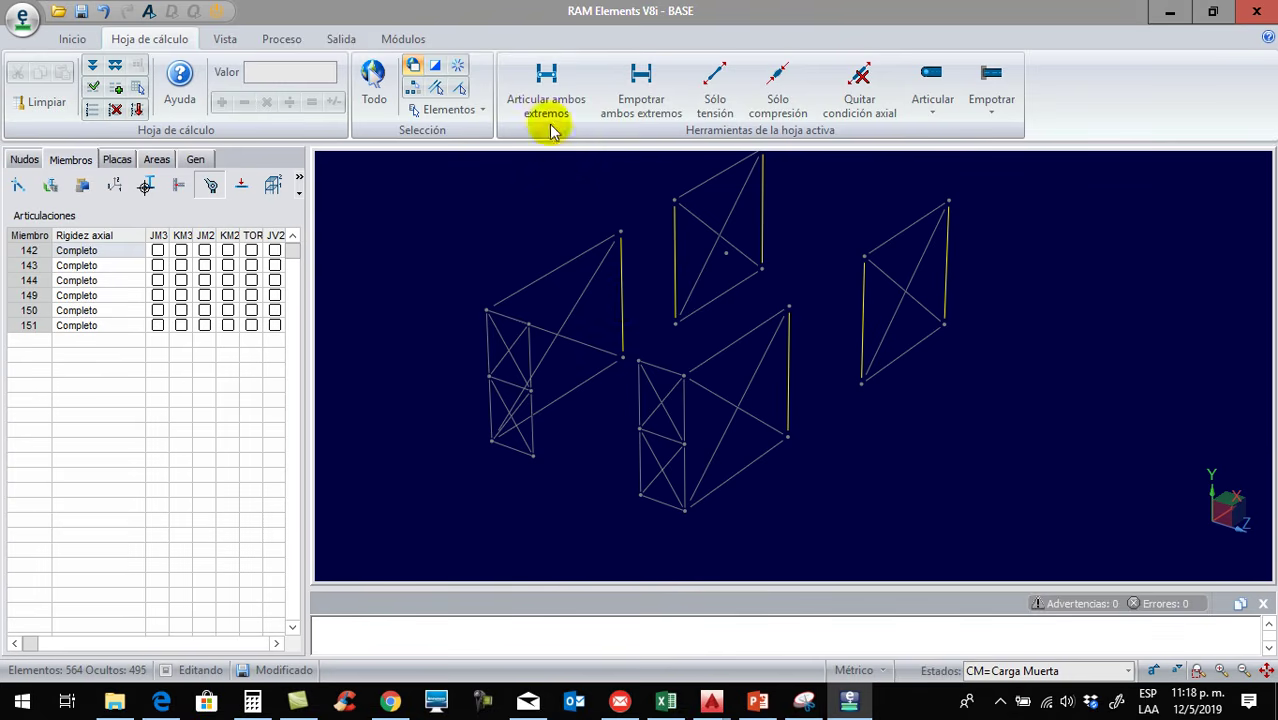
left_click(545, 105)
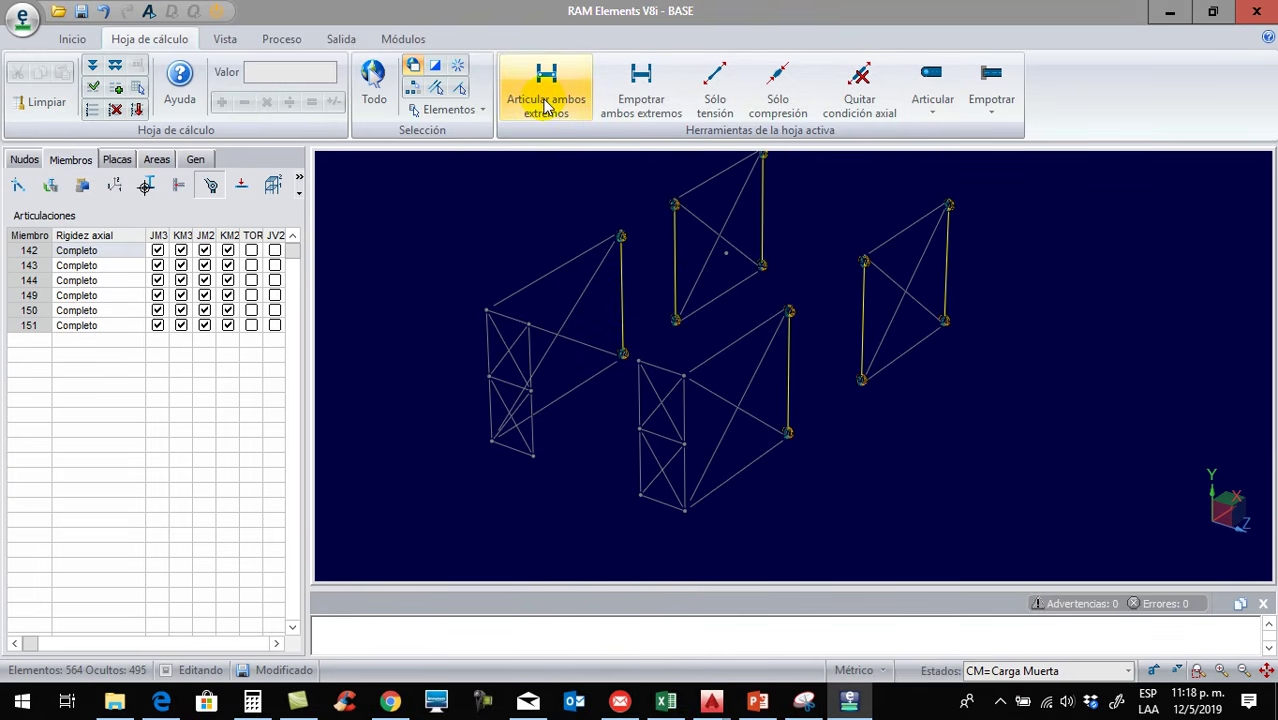
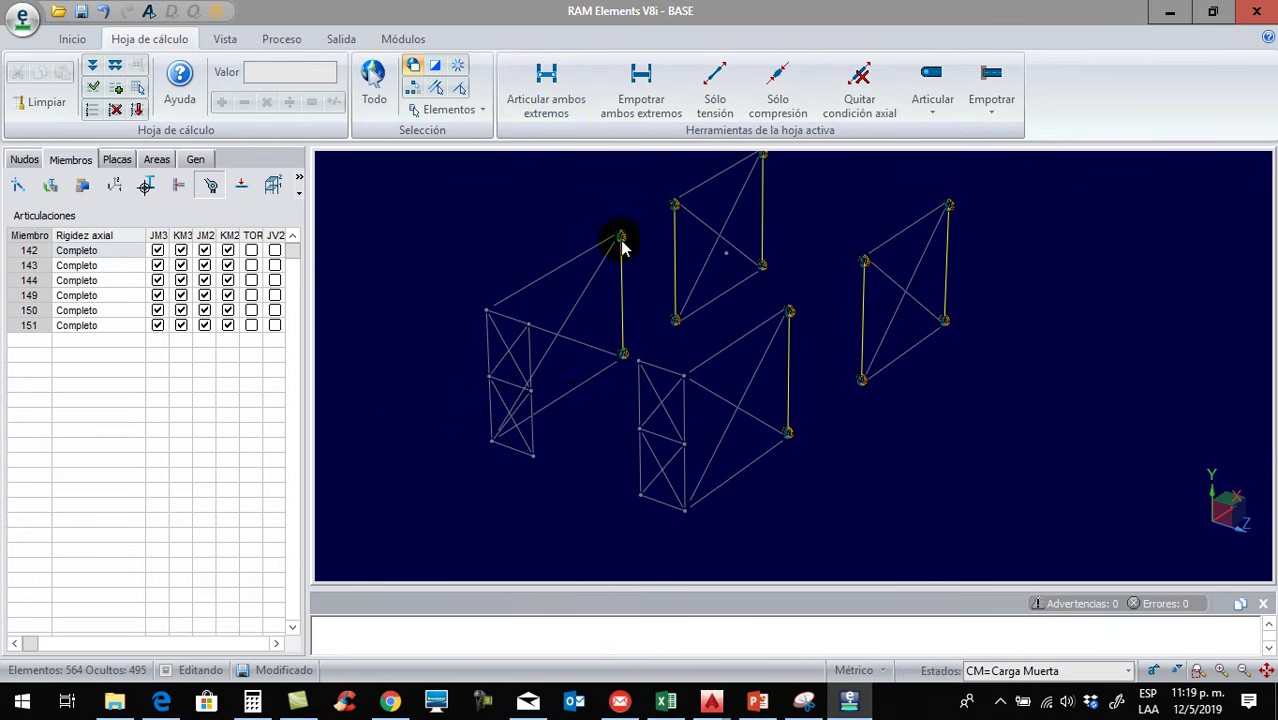
Pin both ends of the eight half-height column segments at the sides of the two narrow panels
middle_click_drag(445, 465, 515, 458)
left_click(800, 396)
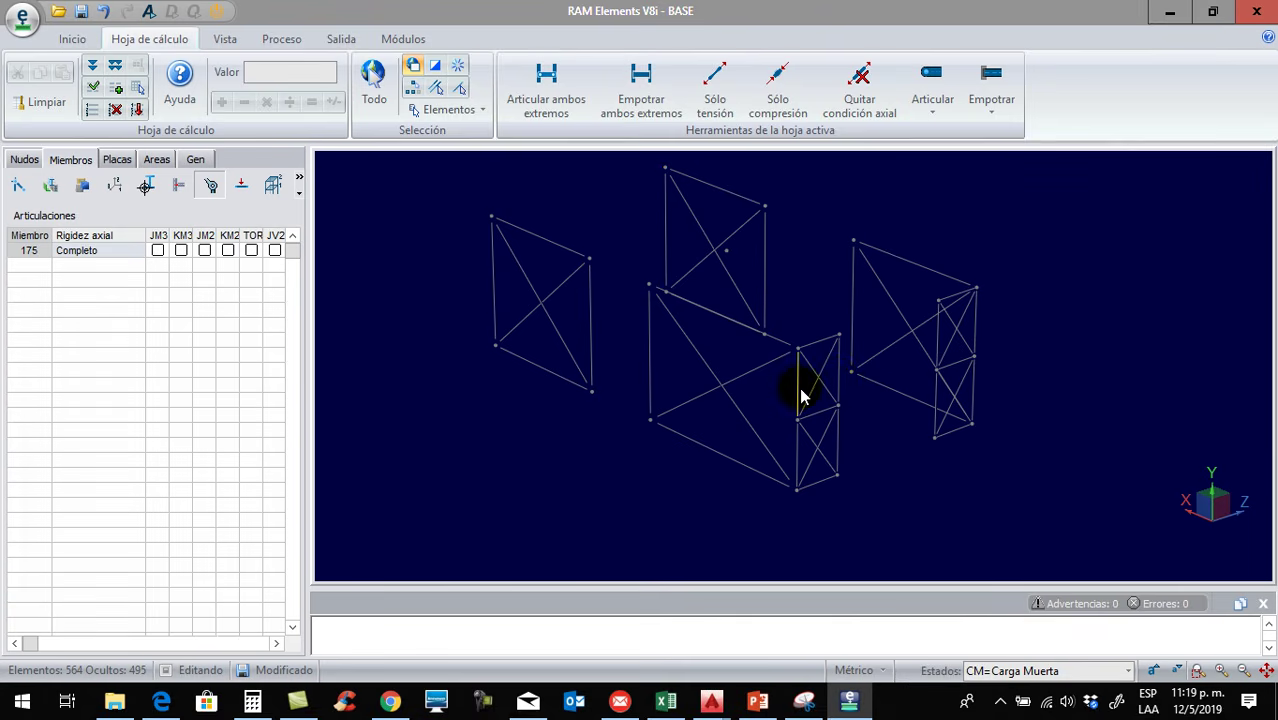
left_click(840, 385)
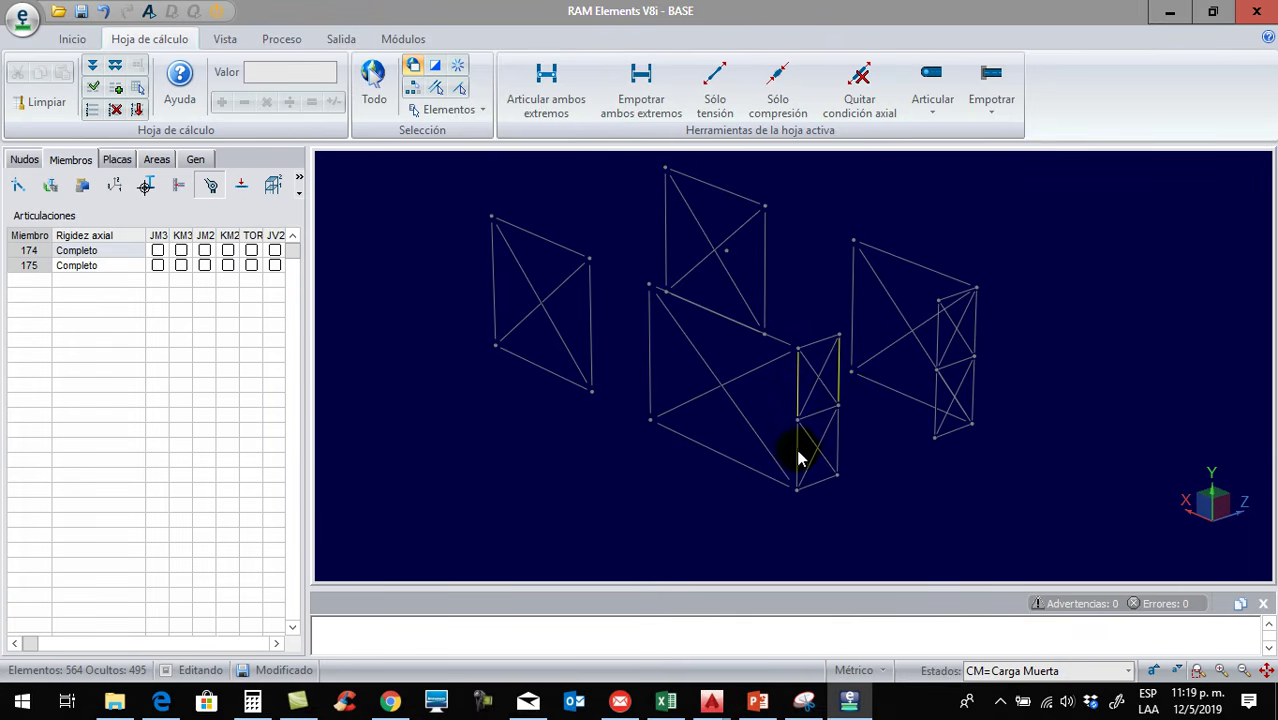
left_click(799, 450)
left_click(838, 454)
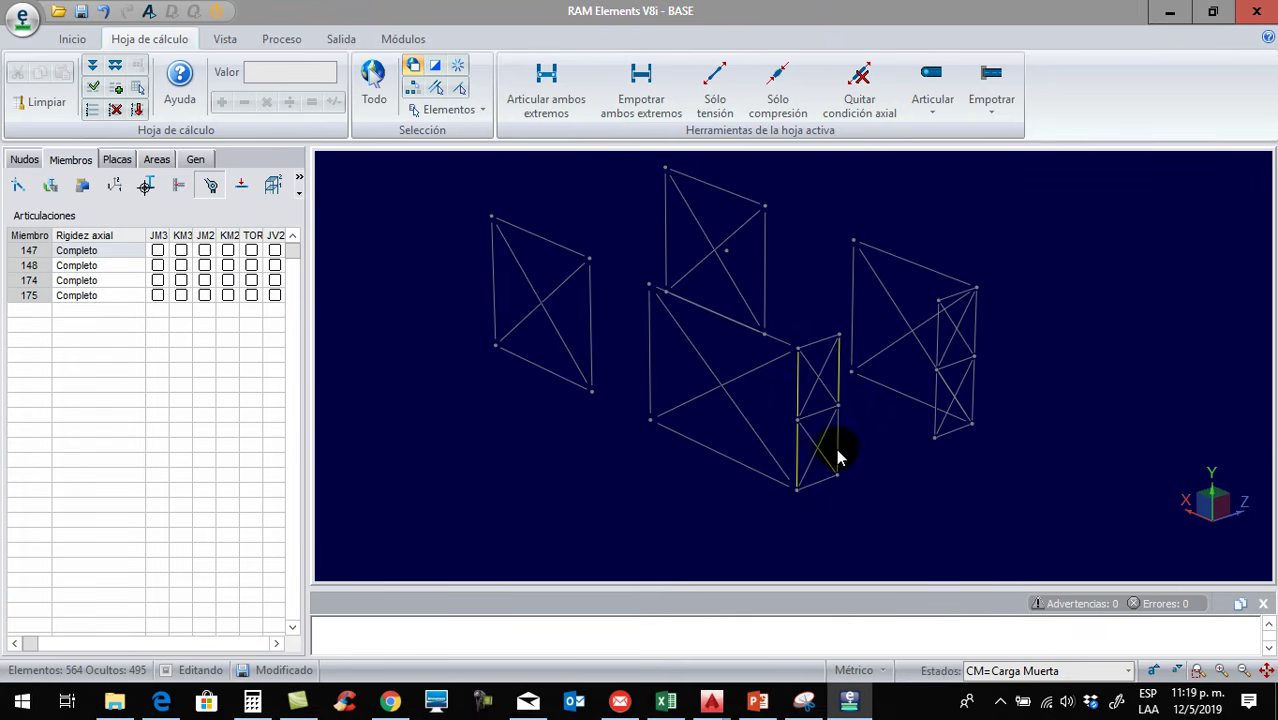
left_click(935, 404)
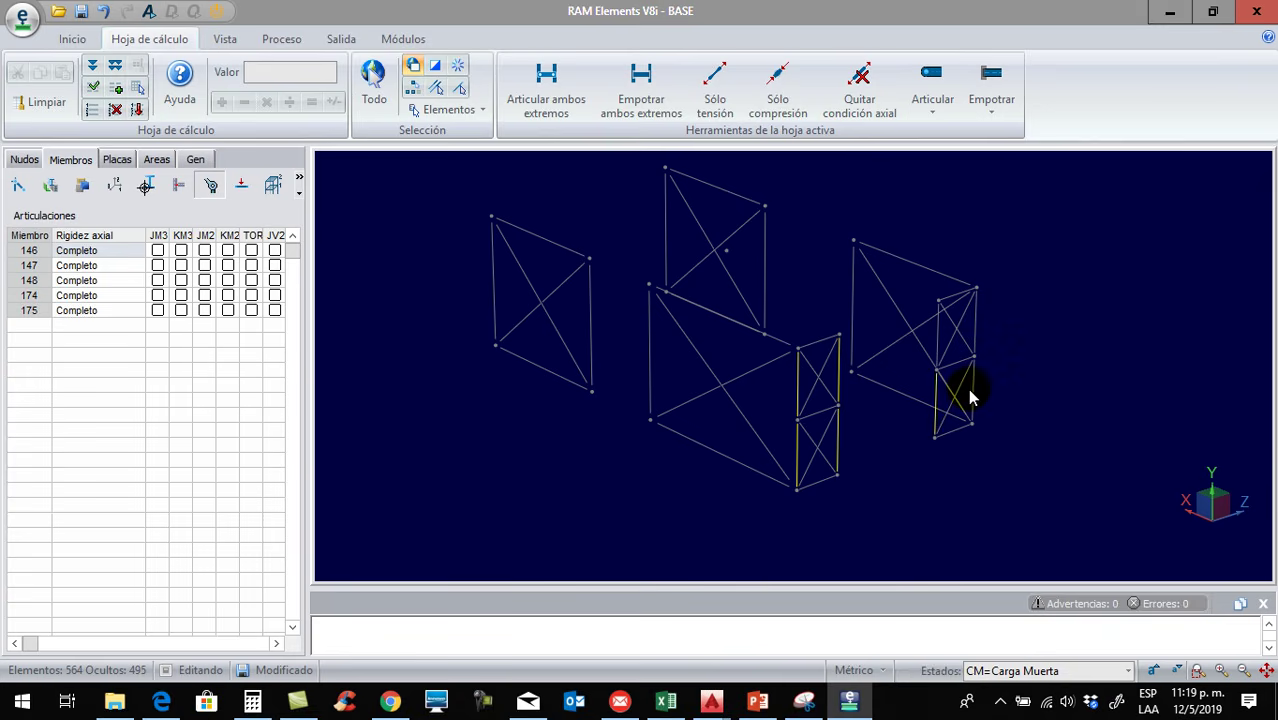
left_click(974, 395)
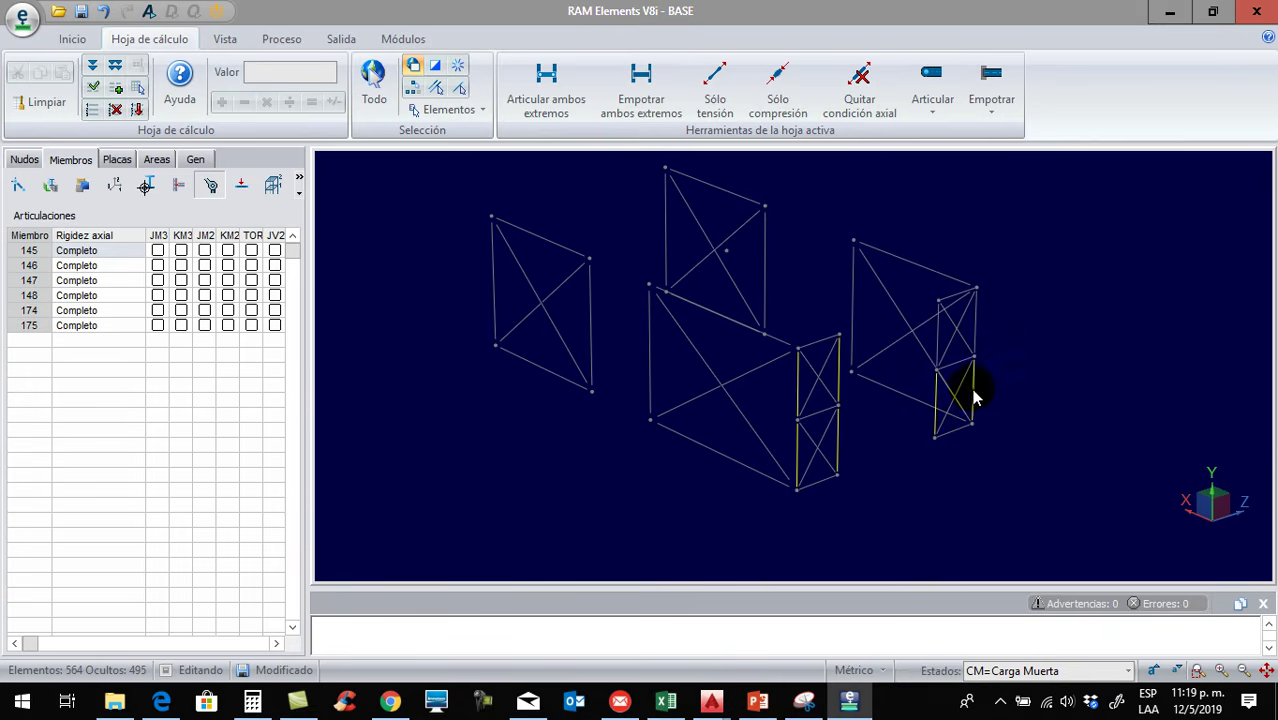
left_click(940, 340)
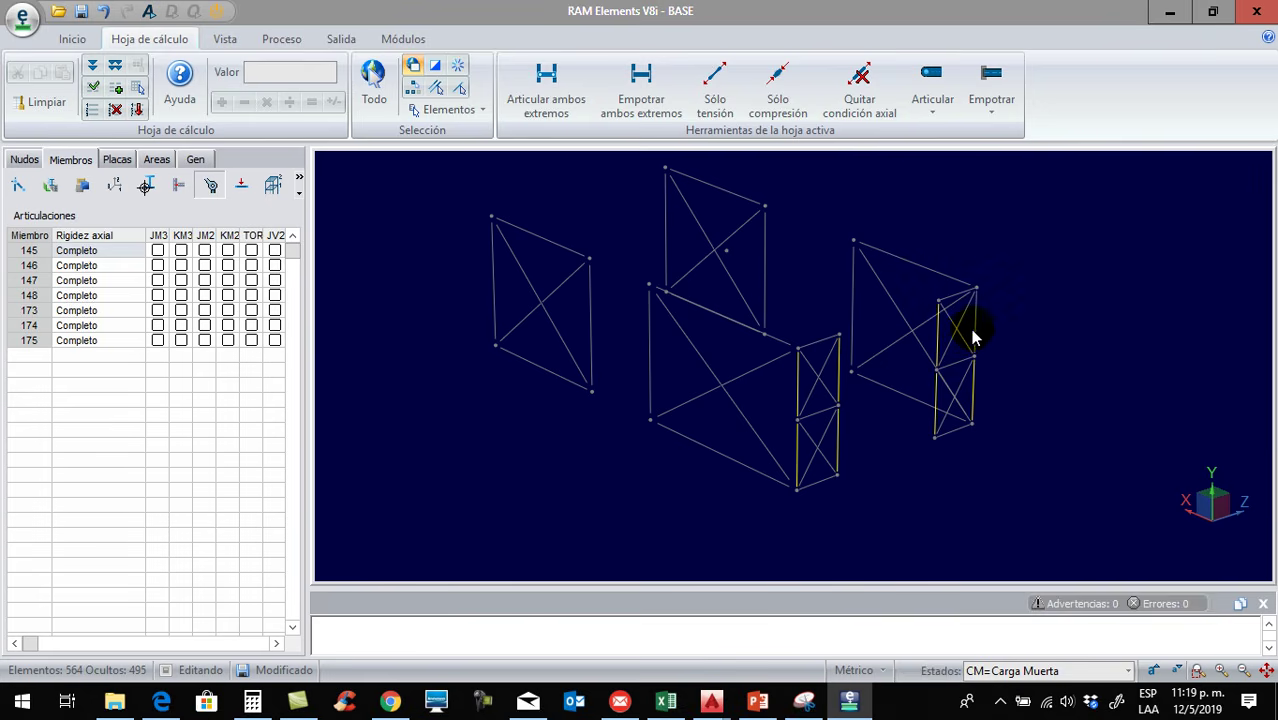
left_click(975, 338)
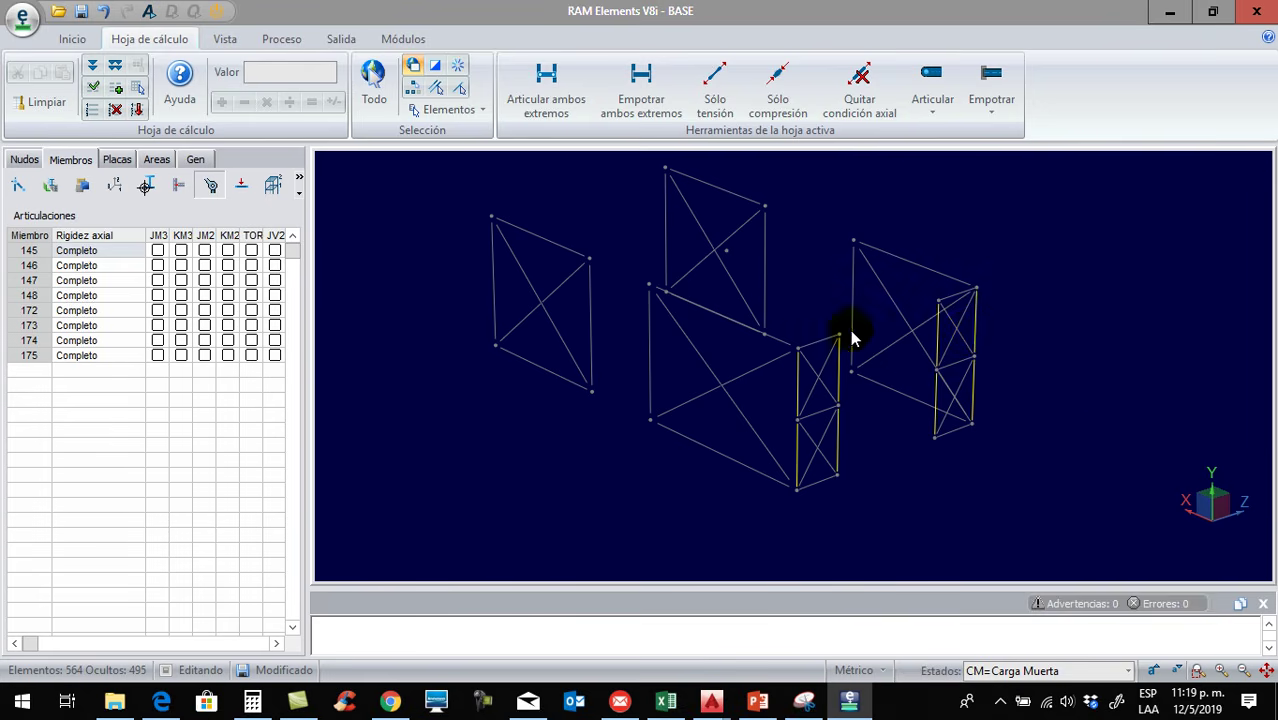
left_click(557, 103)
mouse_move(973, 511)
middle_mouse_down()
mouse_move(983, 507)
mouse_move(932, 508)
mouse_move(930, 485)
mouse_move(969, 489)
middle_mouse_up()
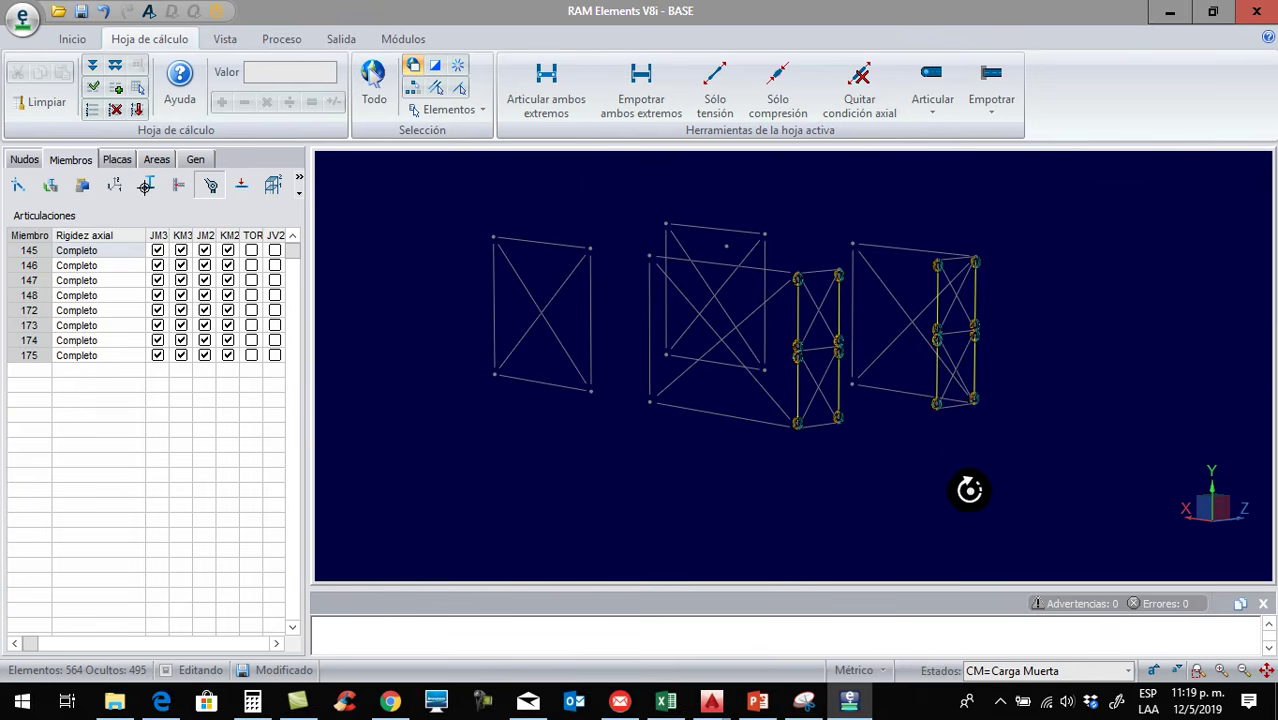
Select all the panels and display the rigid diaphragm assignments to check the nodes
left_click_drag(484, 200, 1030, 462)
mouse_move(893, 465)
middle_mouse_down()
mouse_move(1015, 453)
mouse_move(882, 454)
mouse_move(897, 456)
middle_mouse_up()
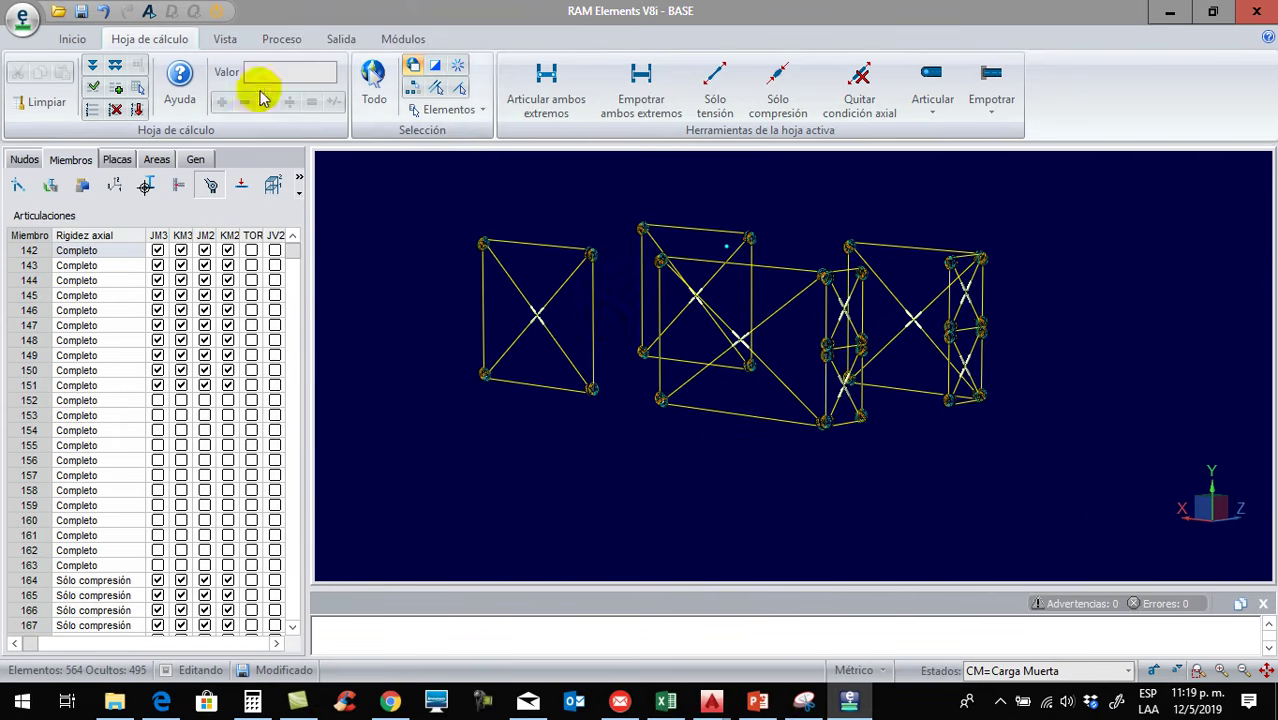
left_click(224, 40)
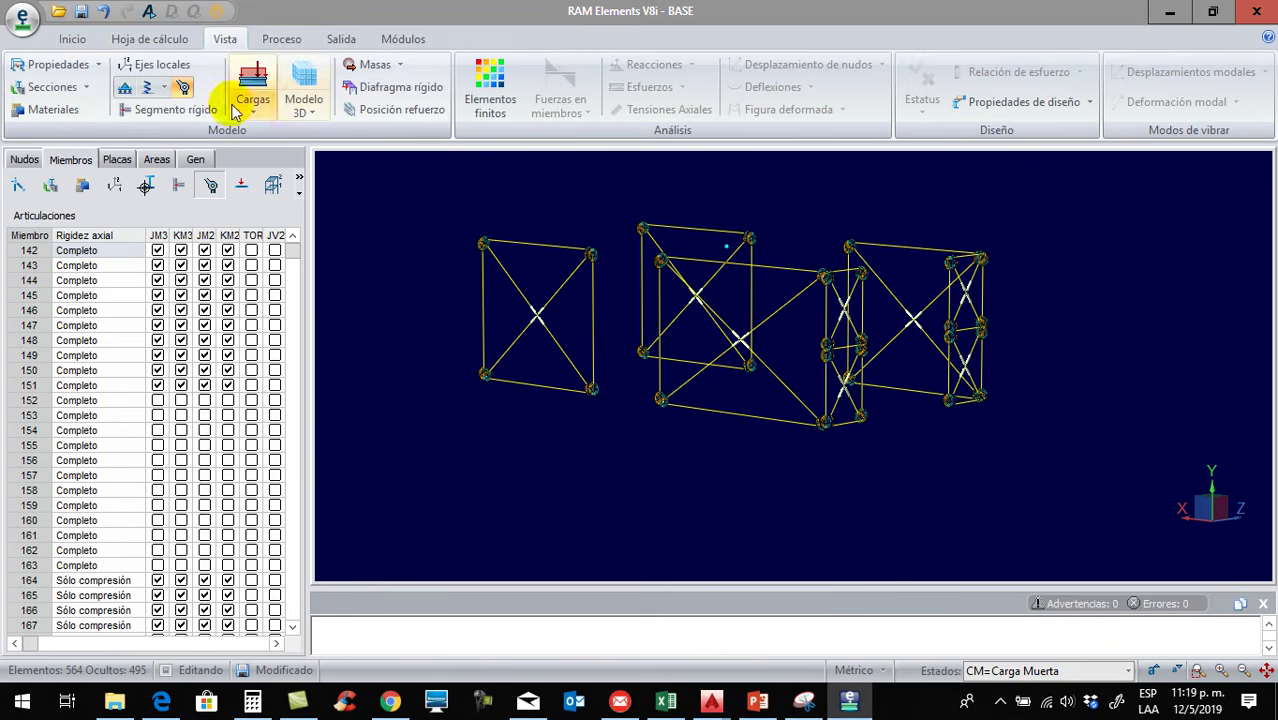
left_click(387, 92)
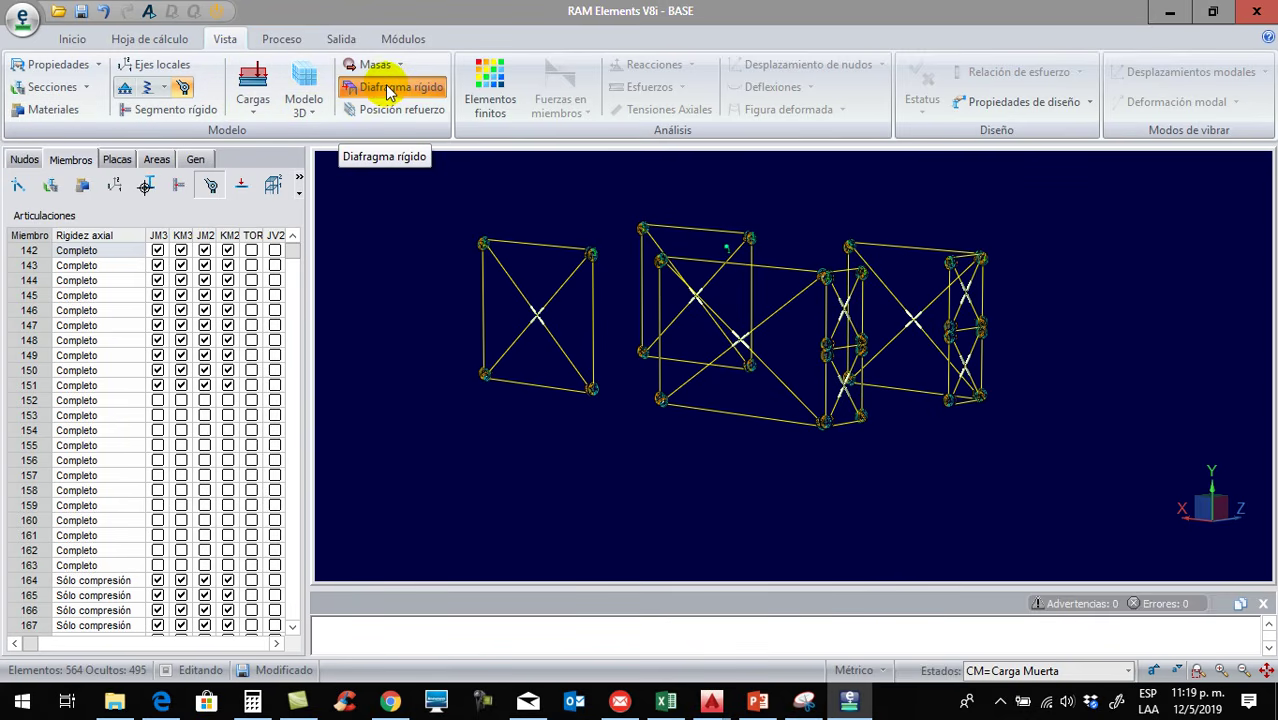
scroll(733, 250, "up", 5)
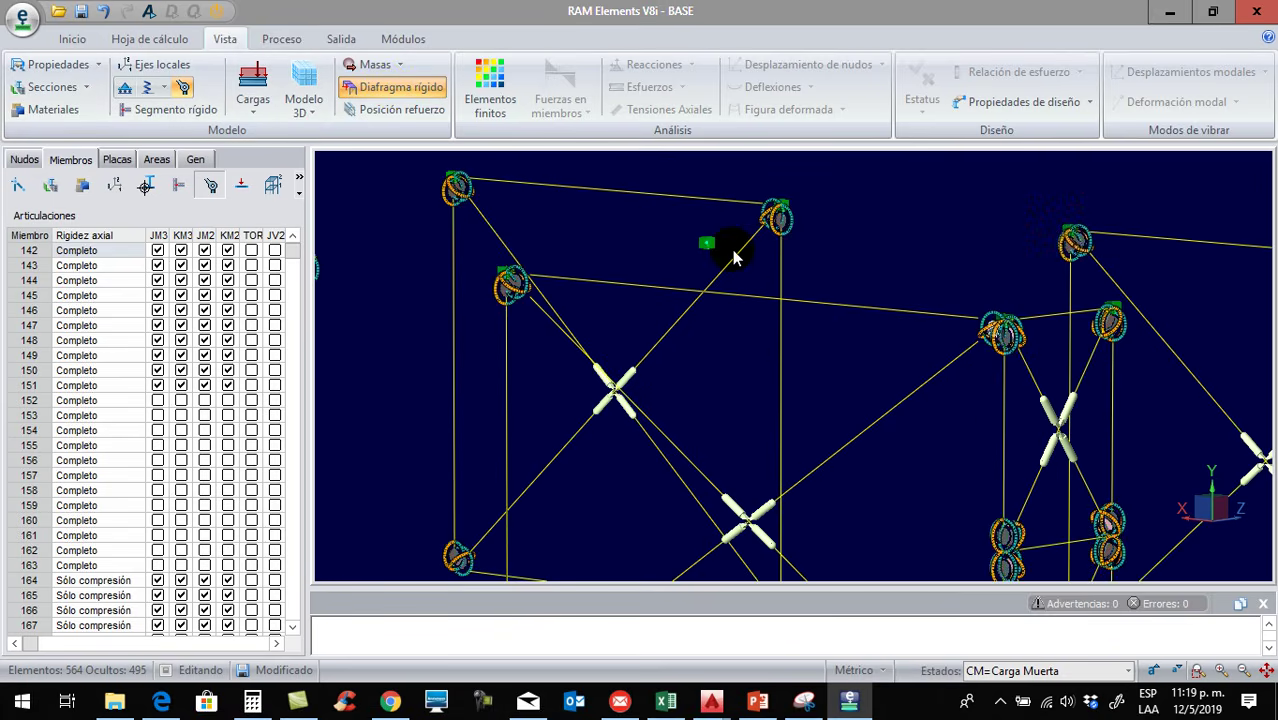
scroll(732, 250, "down", 5)
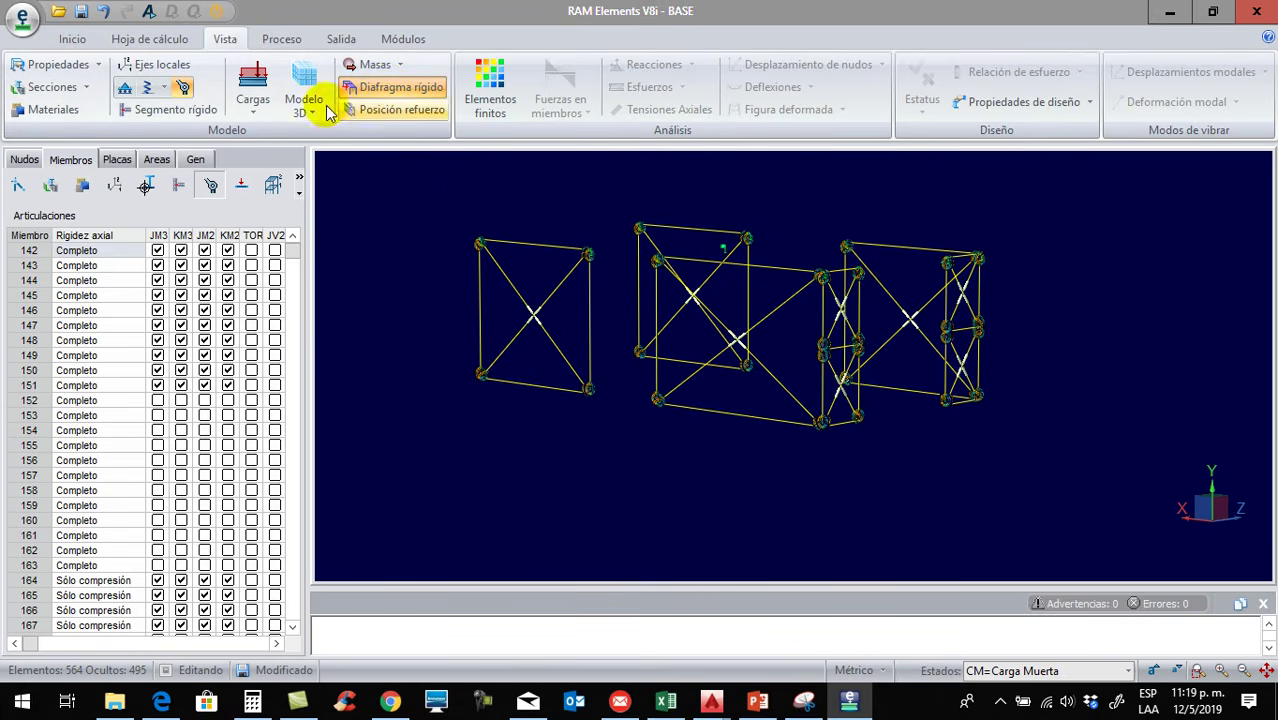
Display the node supports, check the panel bases, and open the nodes' rigid floor diaphragm data
left_click(124, 87)
middle_click_drag(758, 479, 979, 484)
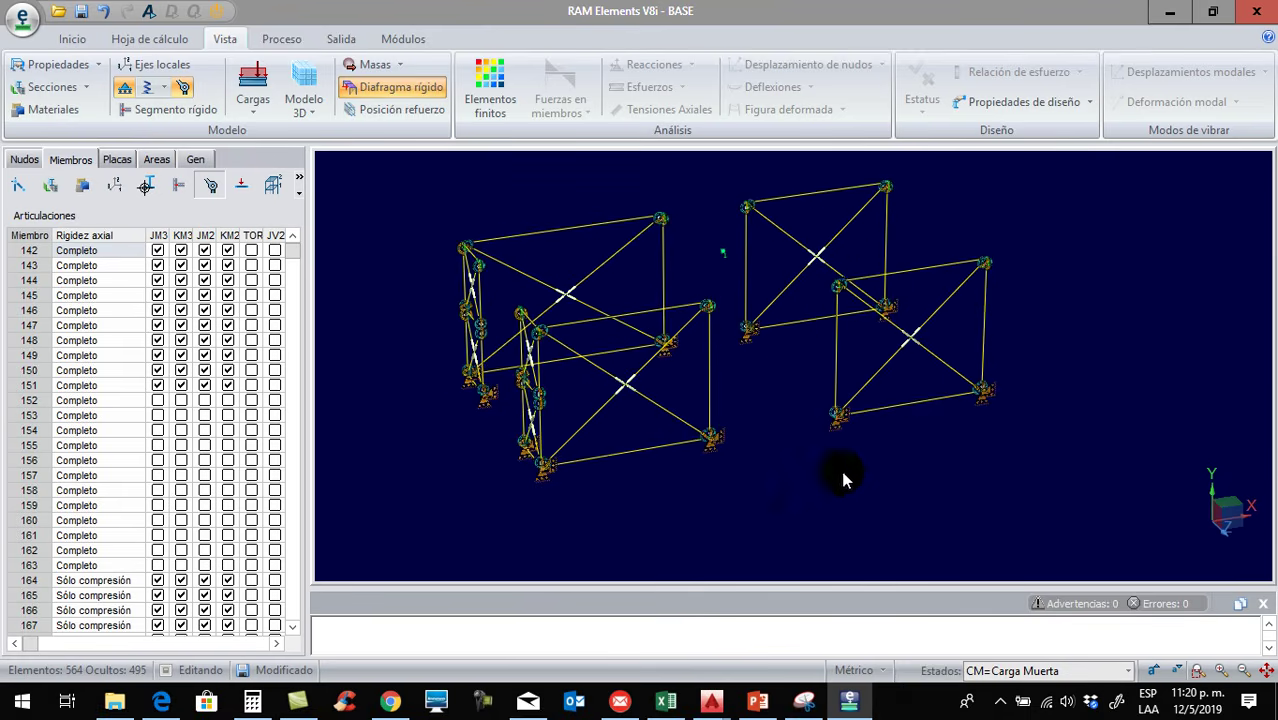
middle_click_drag(791, 472, 929, 475)
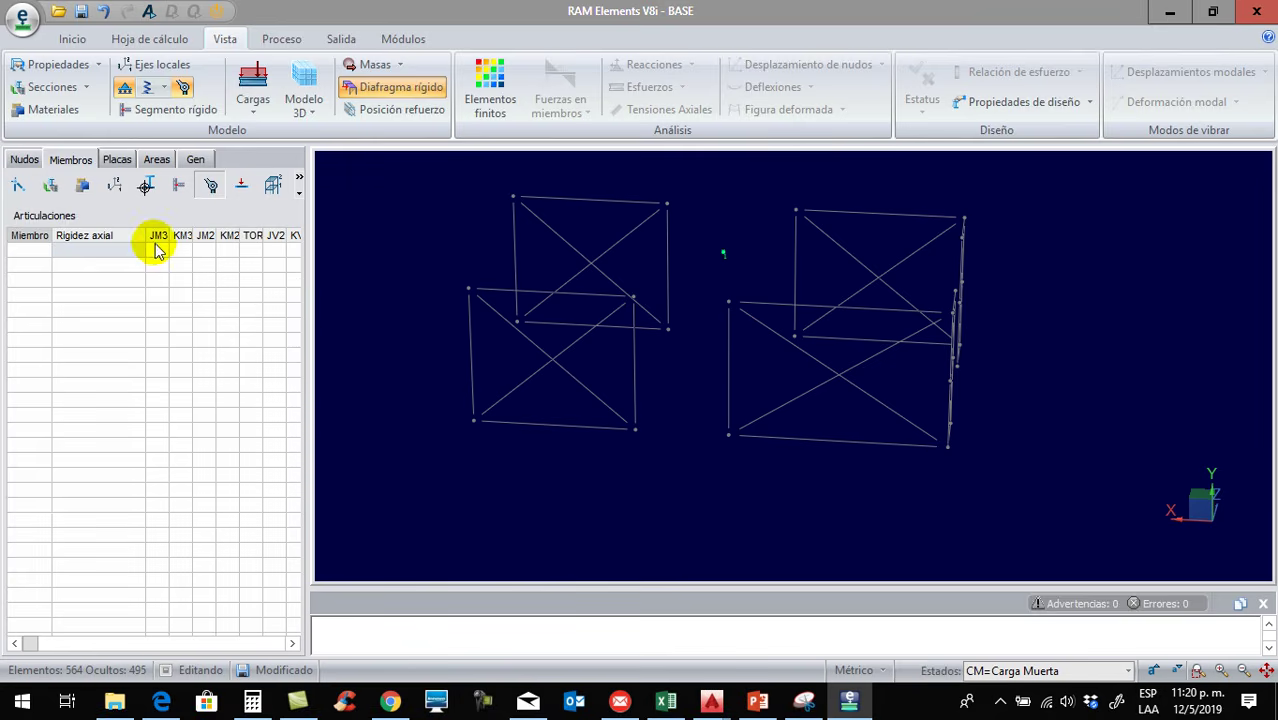
left_click(26, 163)
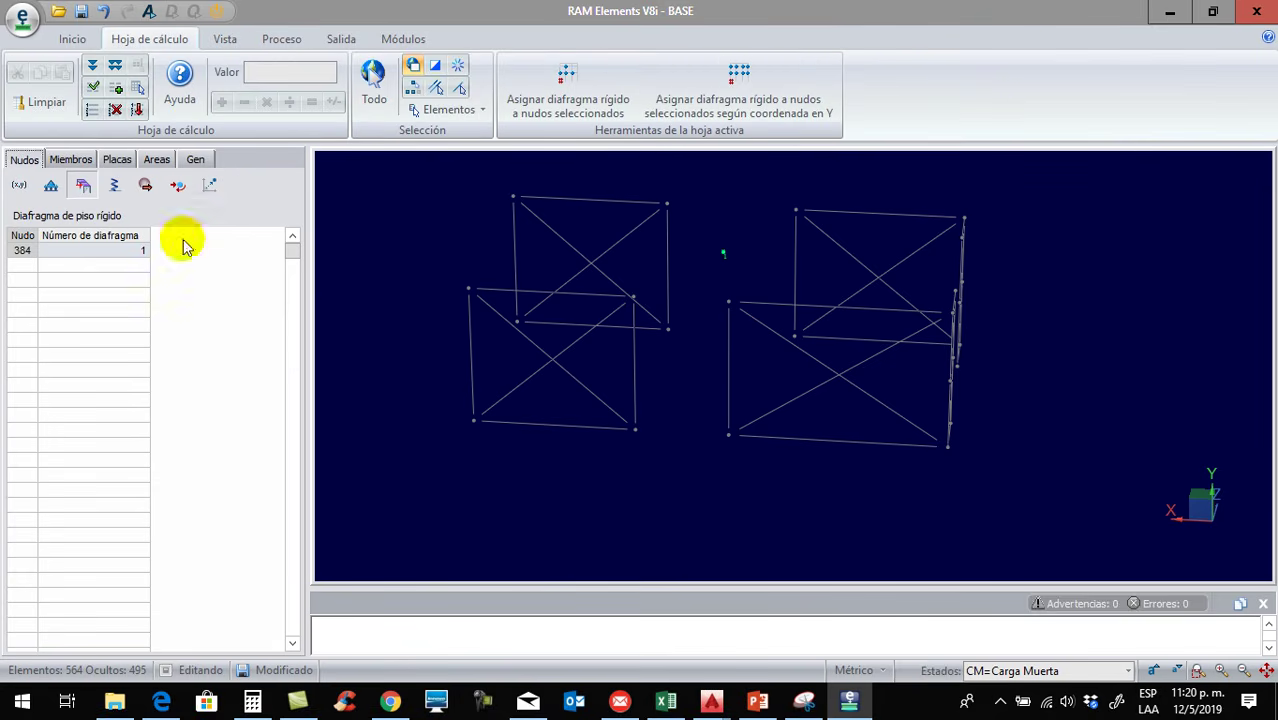
middle_click_drag(668, 455, 845, 450)
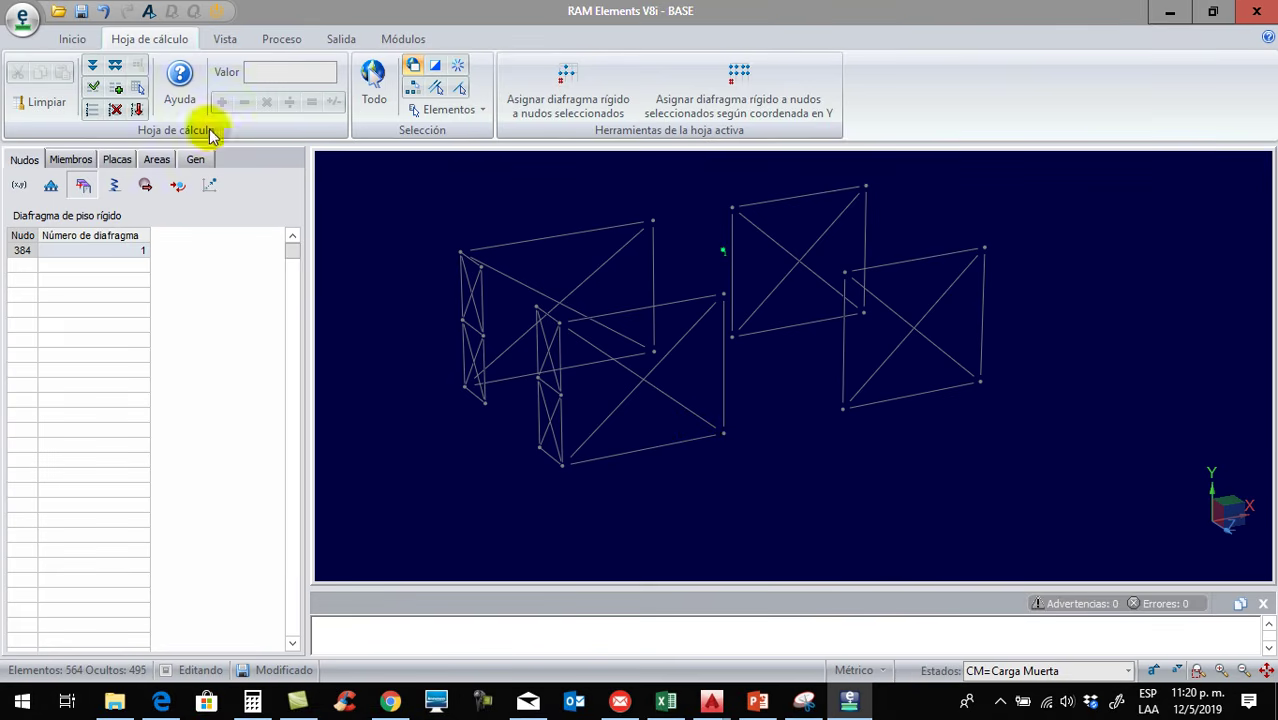
Add two load conditions described as Sismo X and Sismo Z below Carga Muerta
left_click(72, 42)
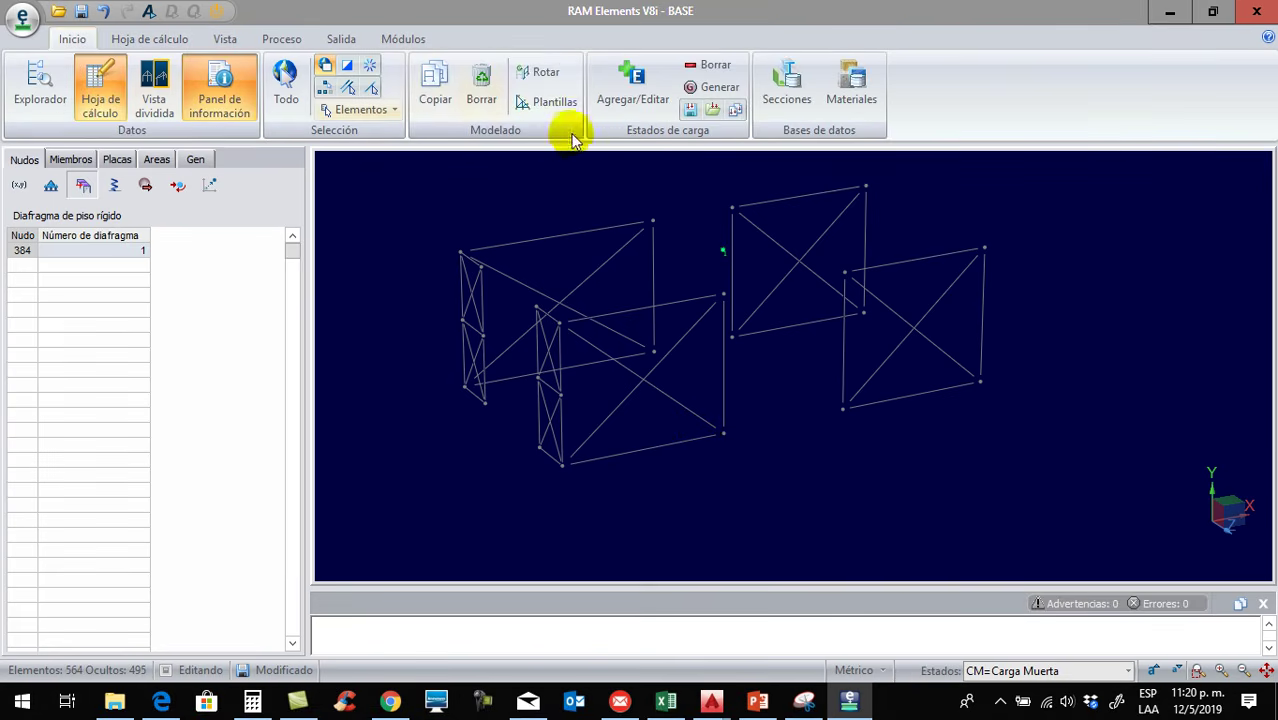
left_click(635, 104)
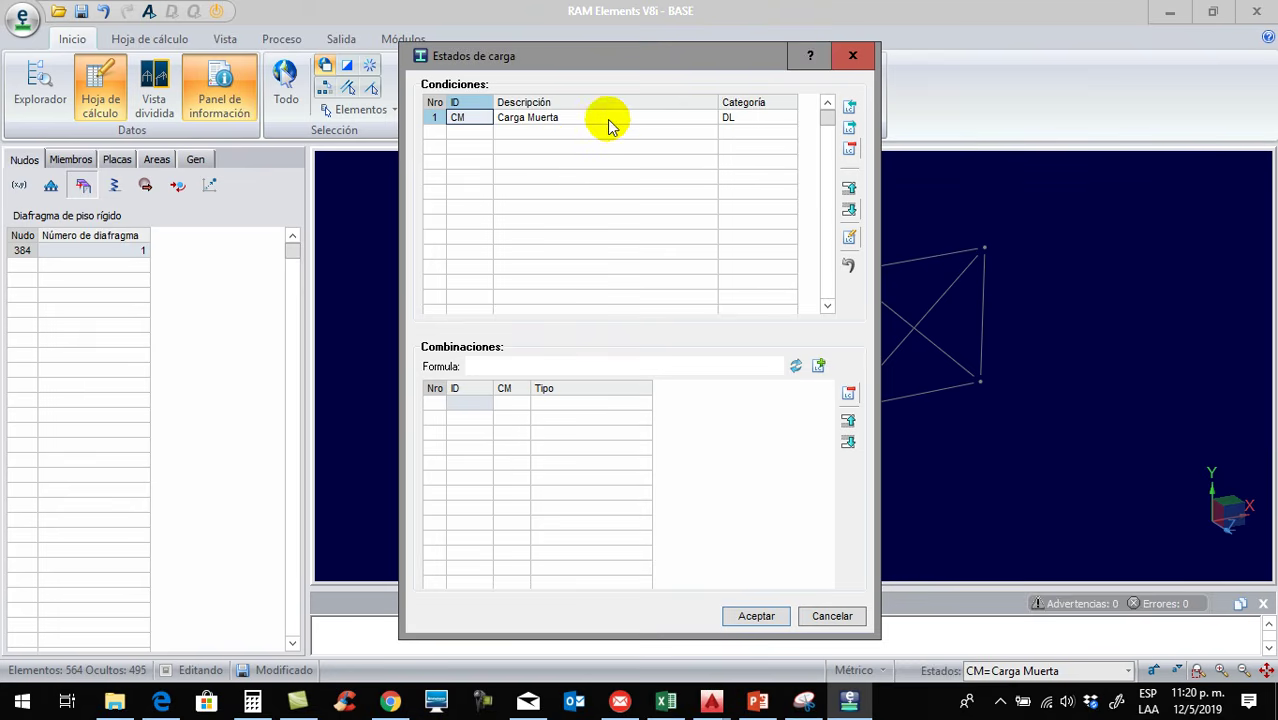
left_click(551, 133)
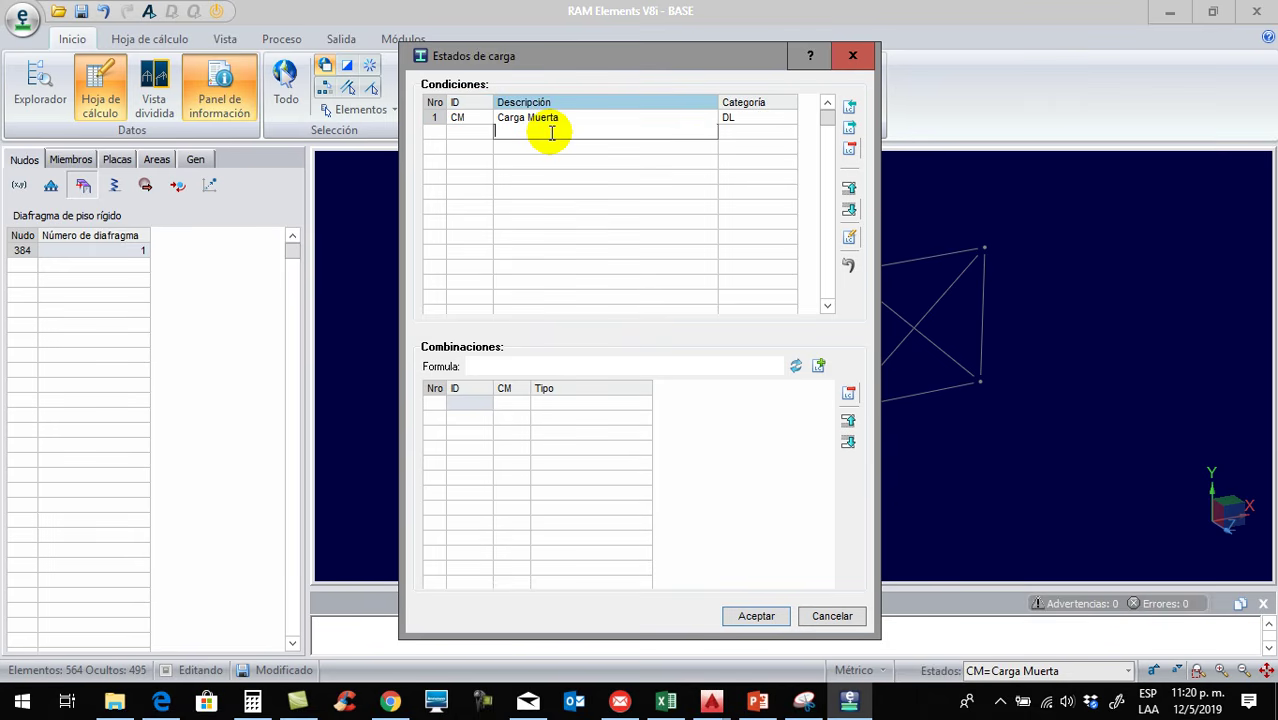
type("Sismo X")
left_click(538, 148)
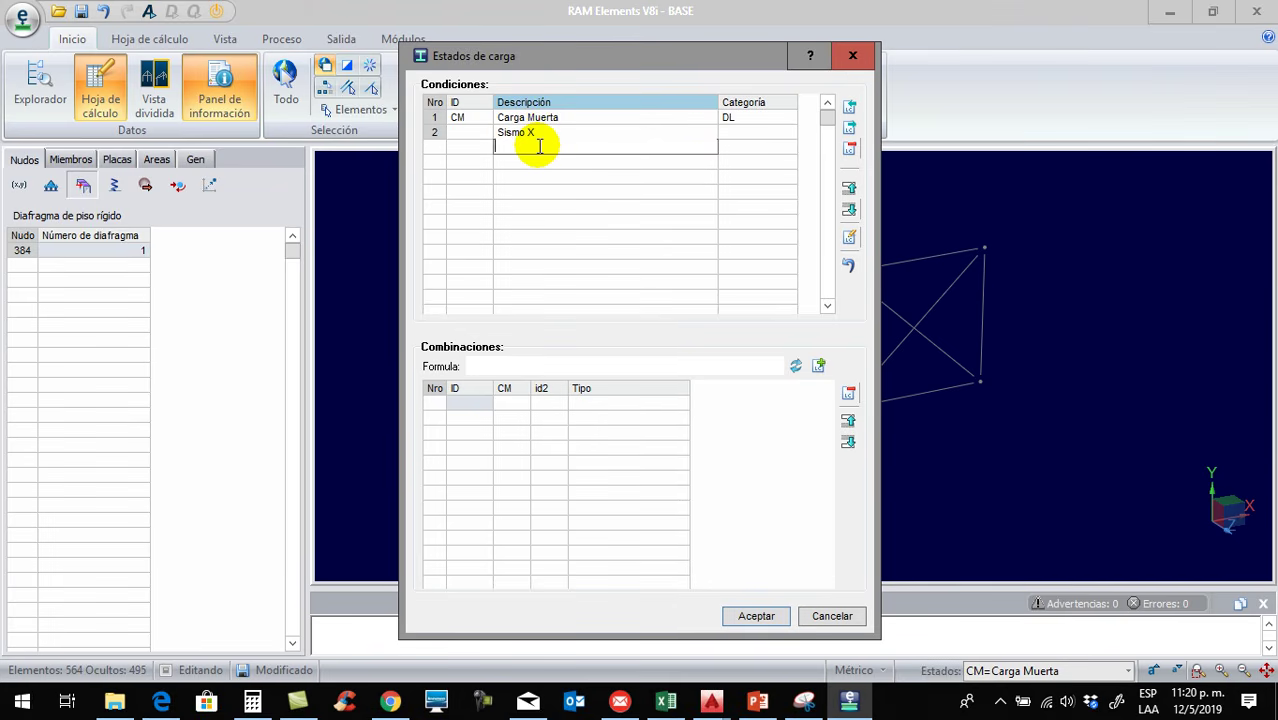
type("Sismo Z")
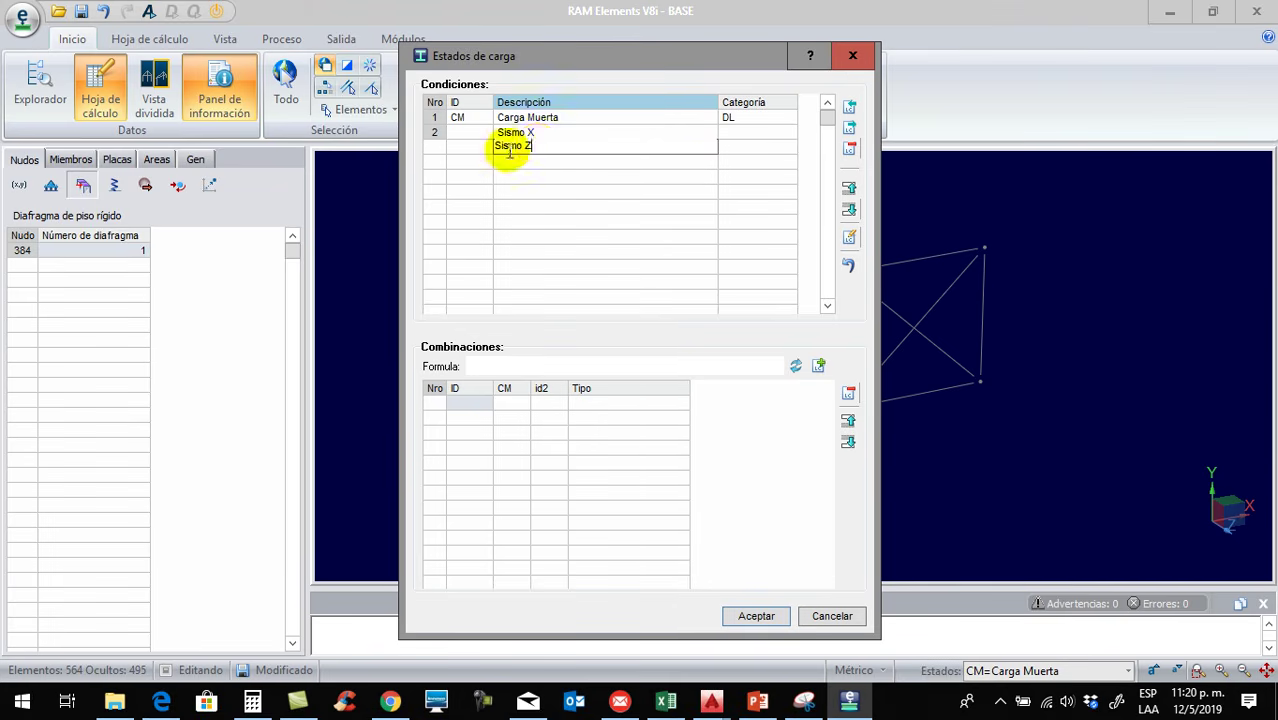
Set the load condition IDs to SX for Sismo X and SZ for Sismo Z
left_click(455, 132)
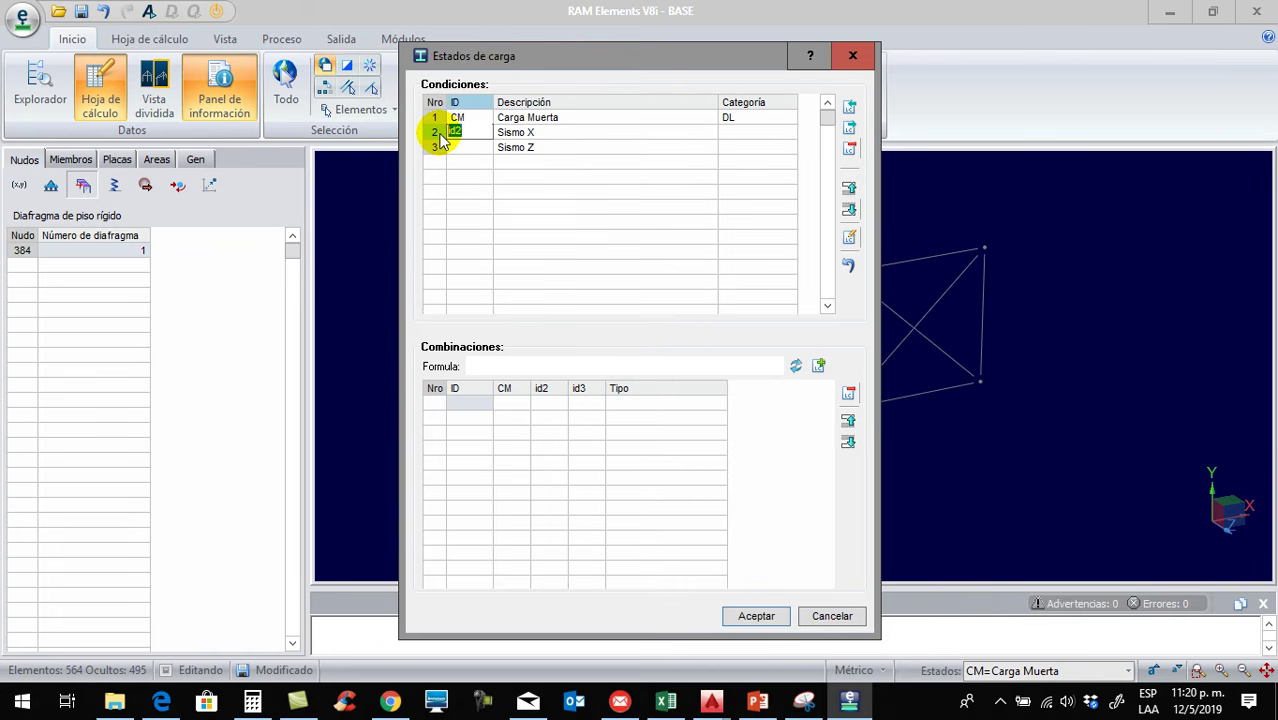
type("SX")
left_click(456, 147)
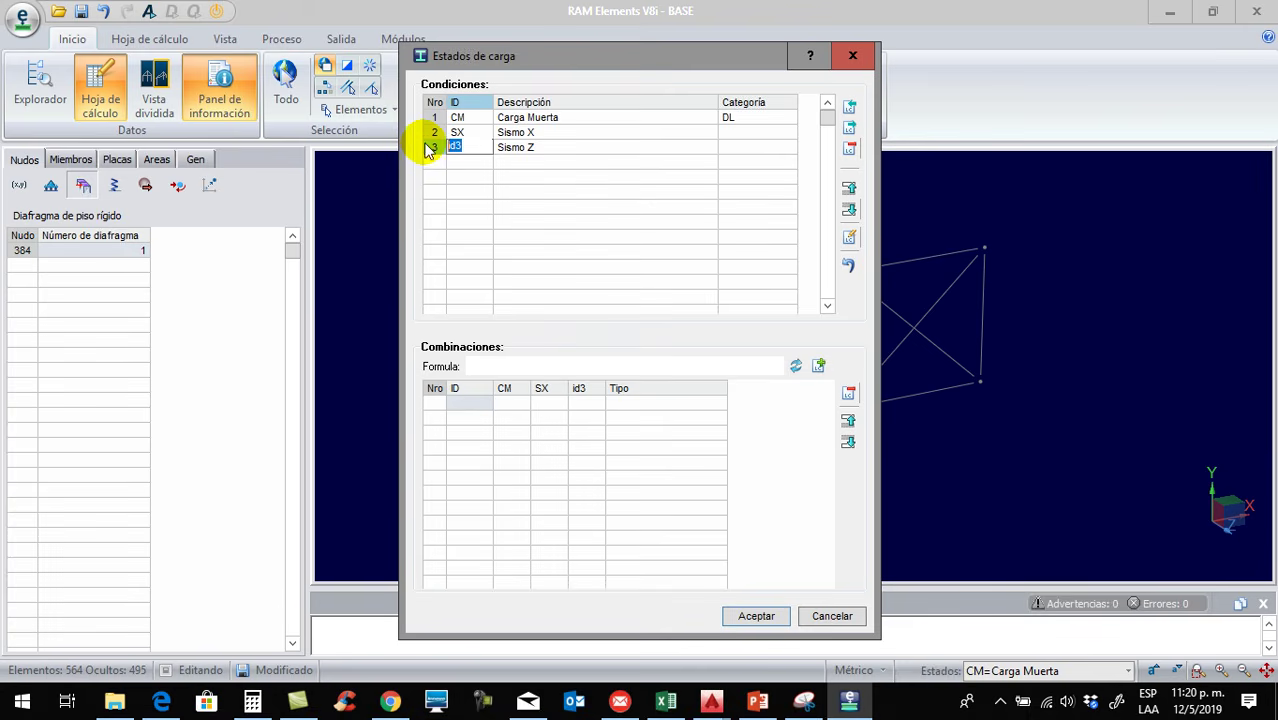
type("SZ")
Assign the EARTH category to the SX and SZ load conditions
left_click(756, 135)
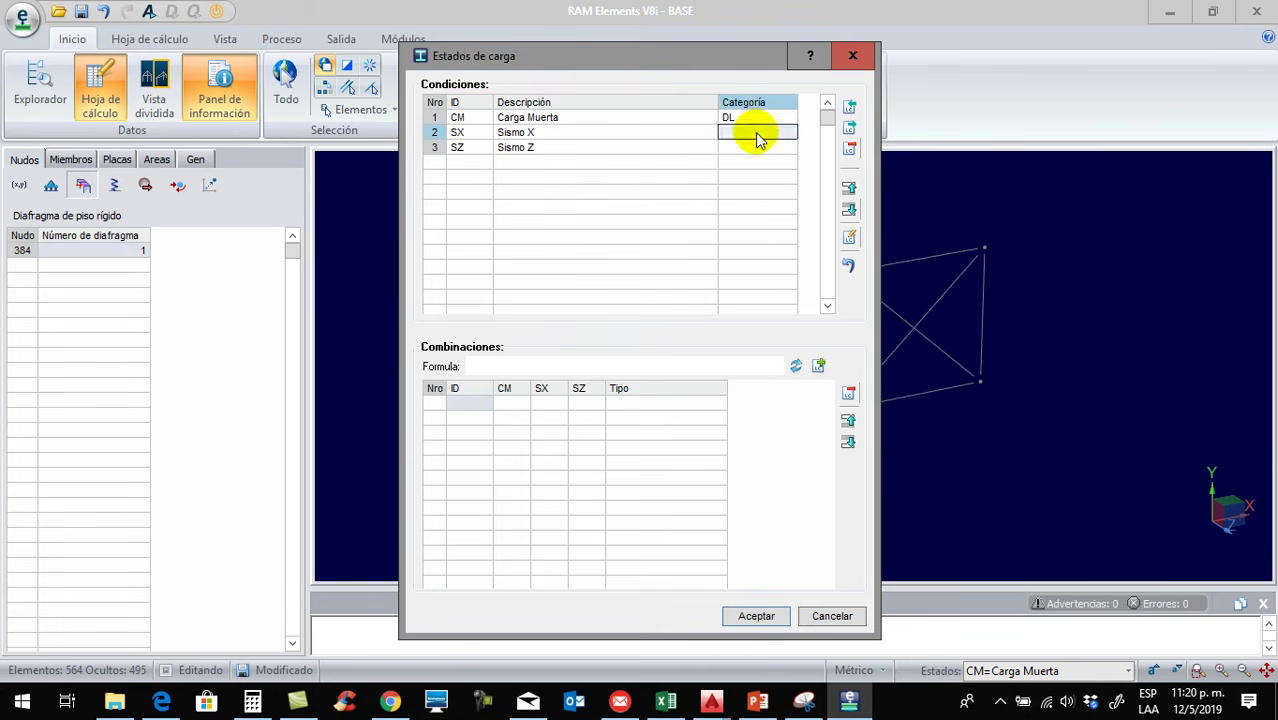
left_click(788, 134)
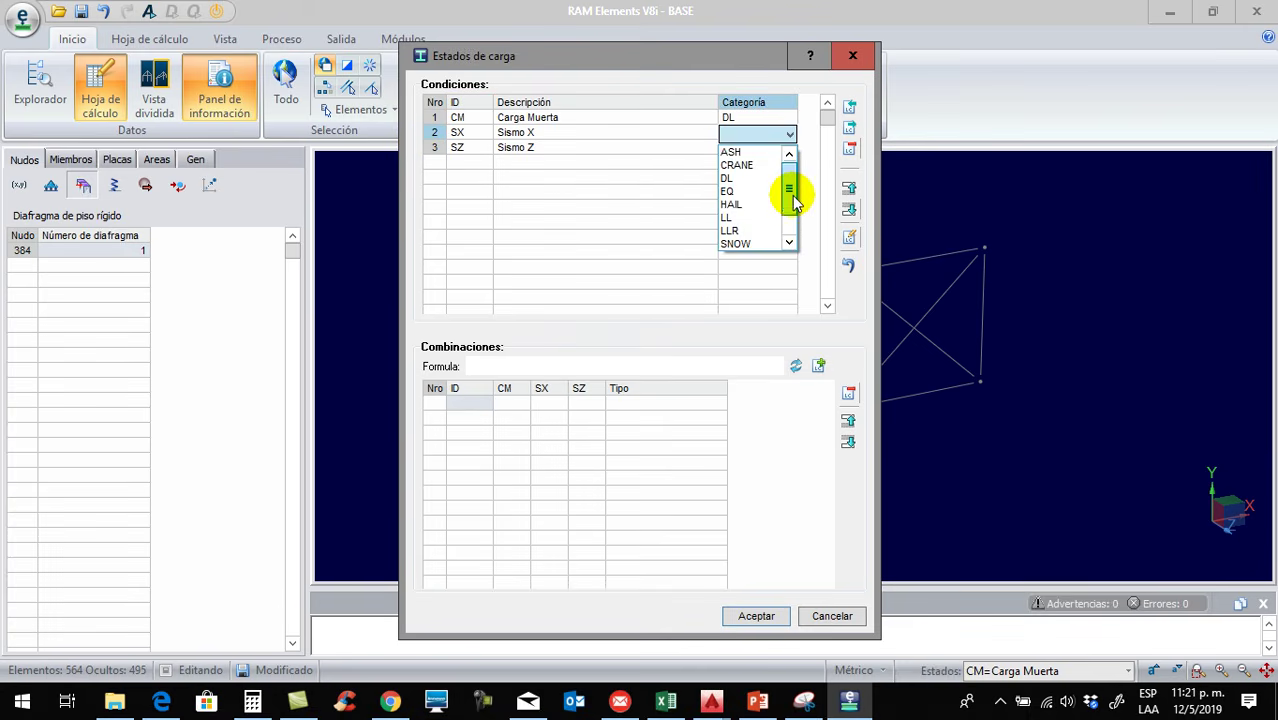
left_click_drag(793, 188, 793, 227)
left_click(765, 243)
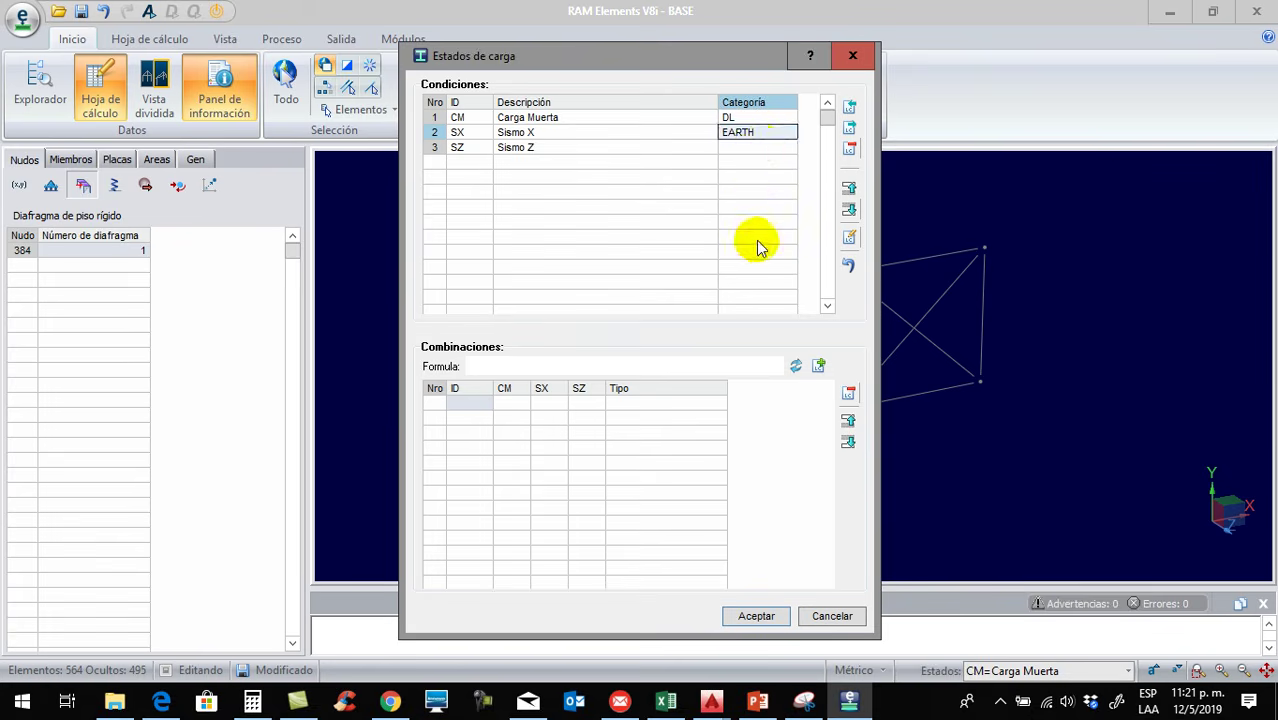
left_click(767, 148)
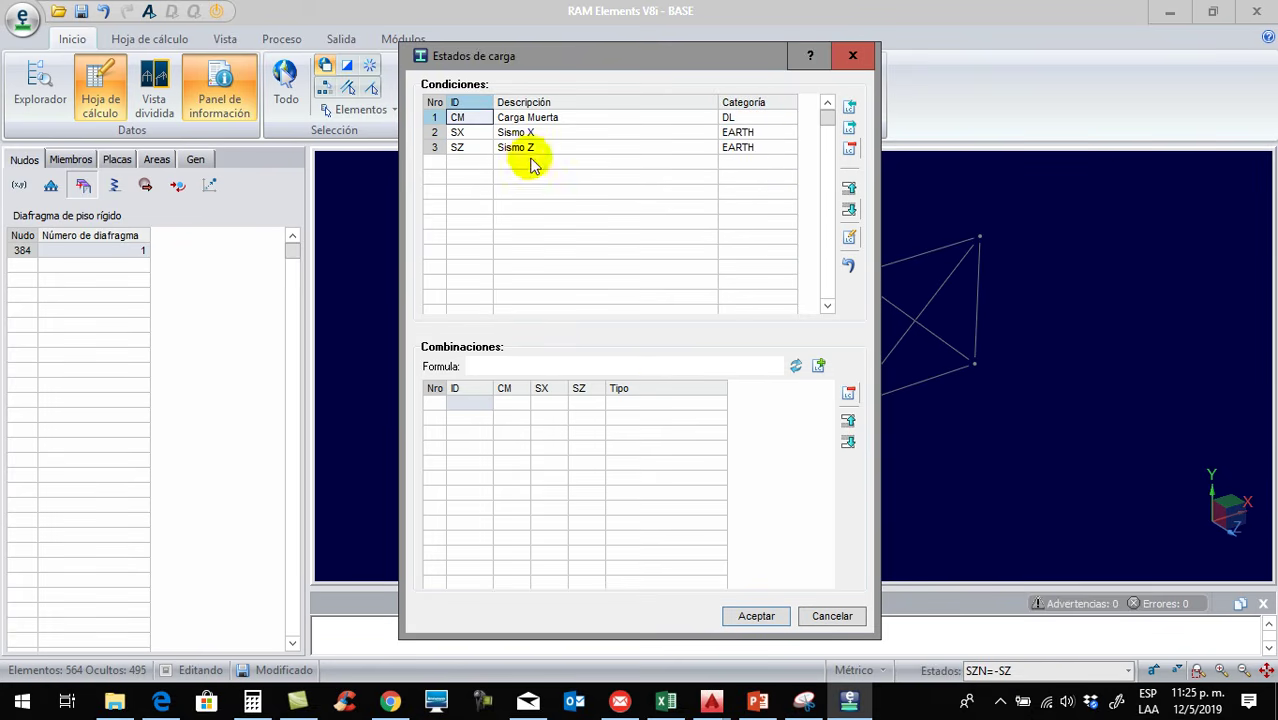
Add four load combinations with the IDs SXP, SXN, SZP and SZN
left_click(469, 401)
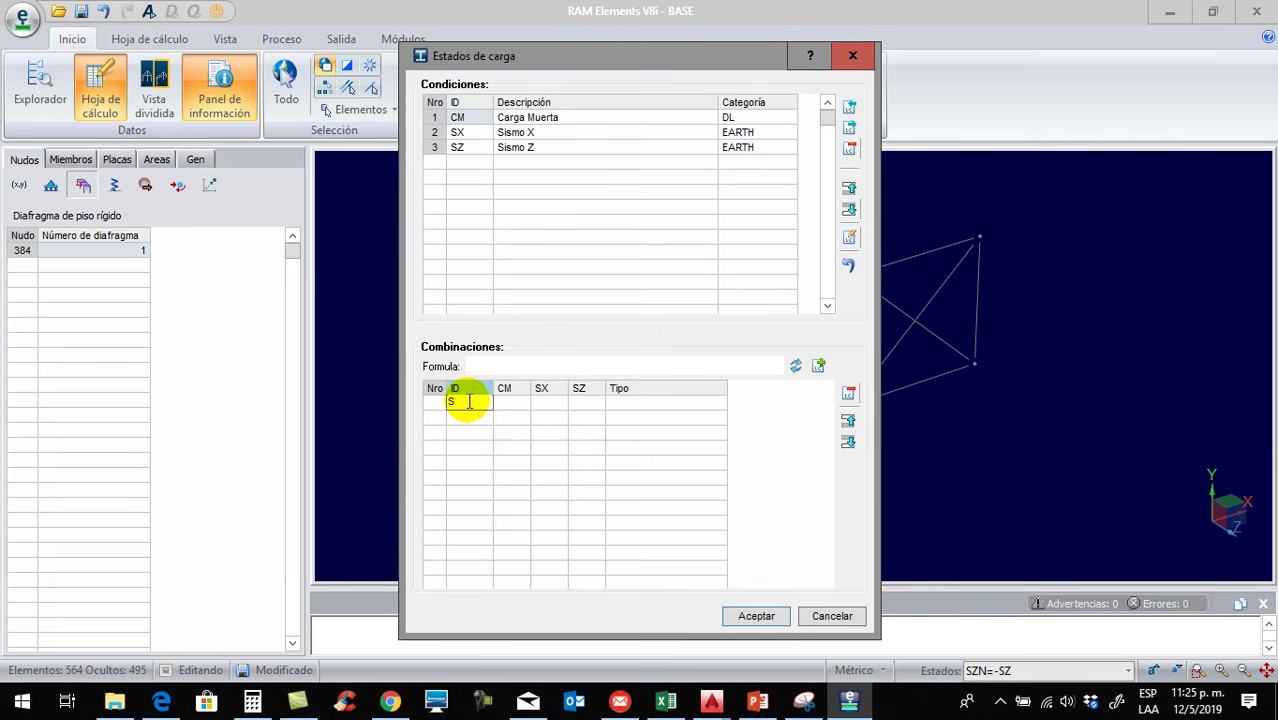
type("SXP")
key("Return")
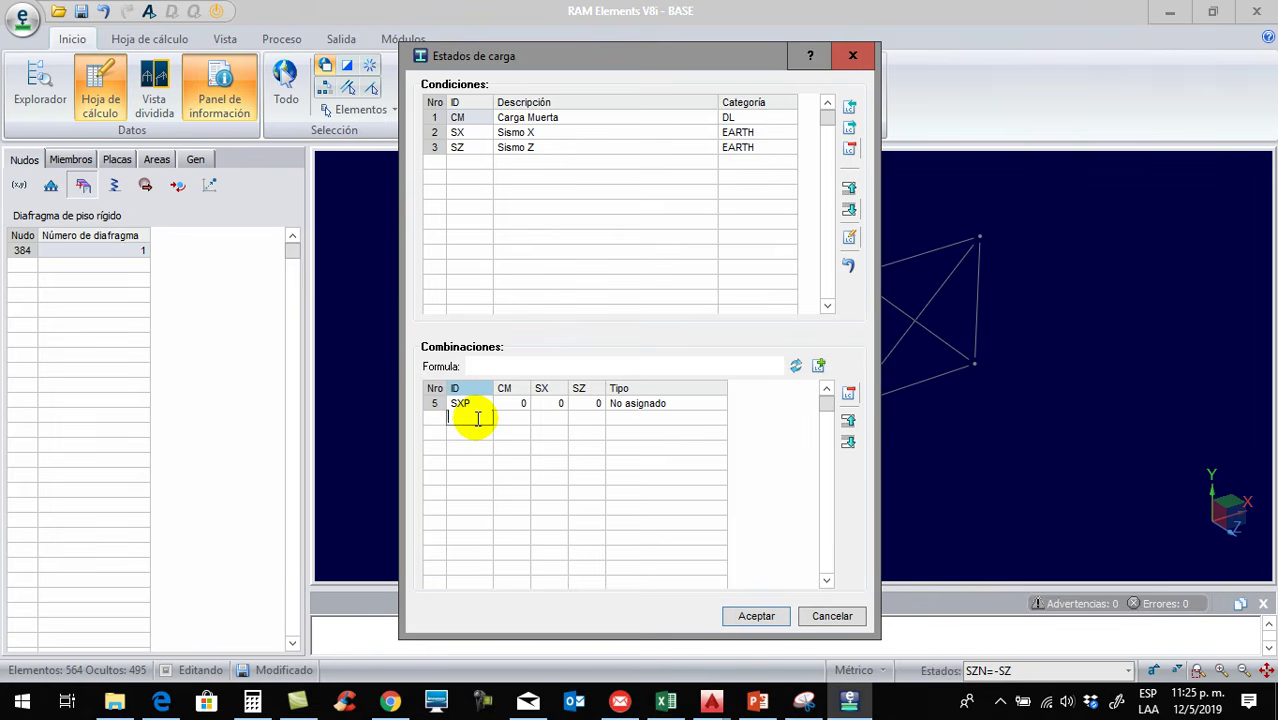
type("SXN")
key("Return")
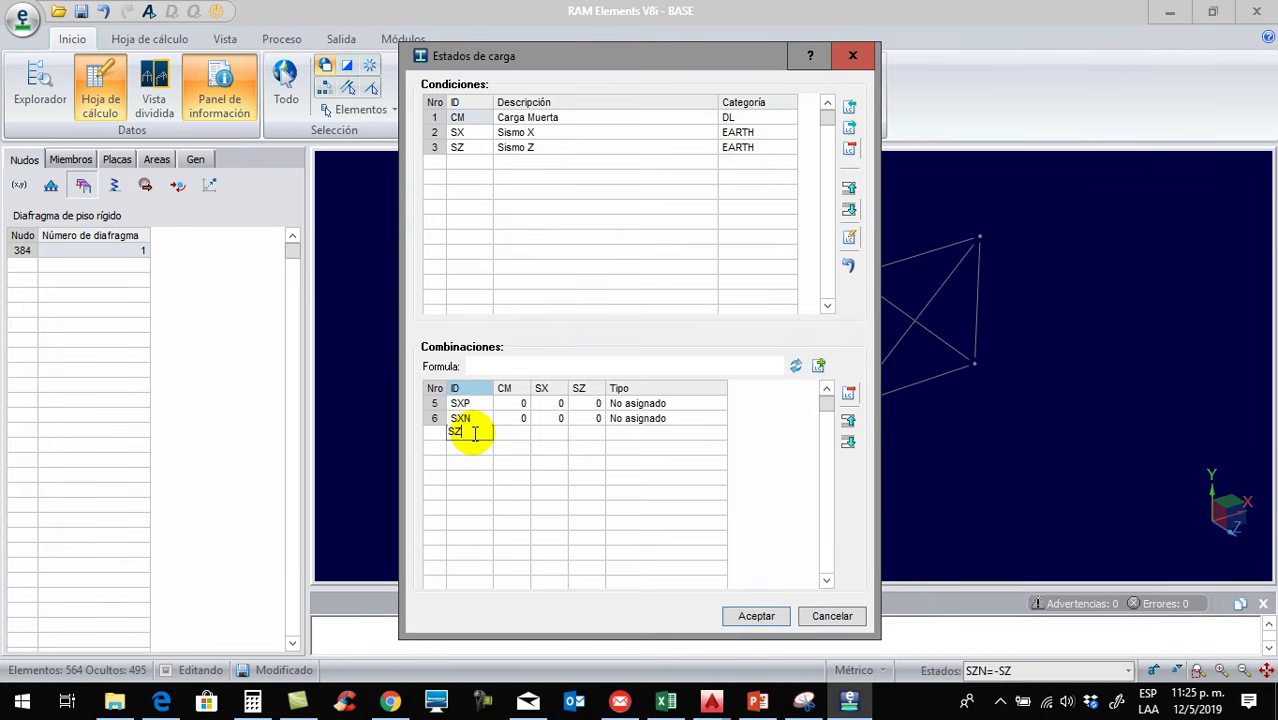
key("Return")
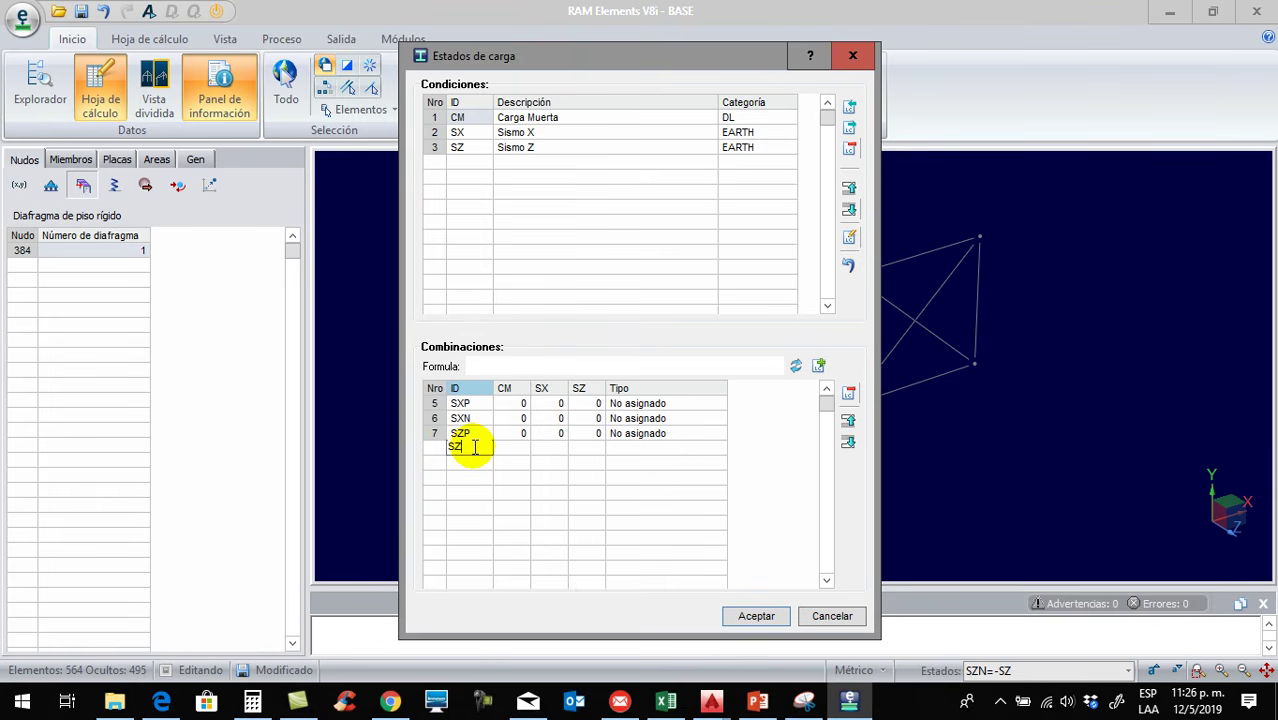
type("SZN")
Set the SX factor to 1 for SXP and -1 for SXN, and the SZ factor to 1 for SZP and -1 for SZN
left_click(555, 402)
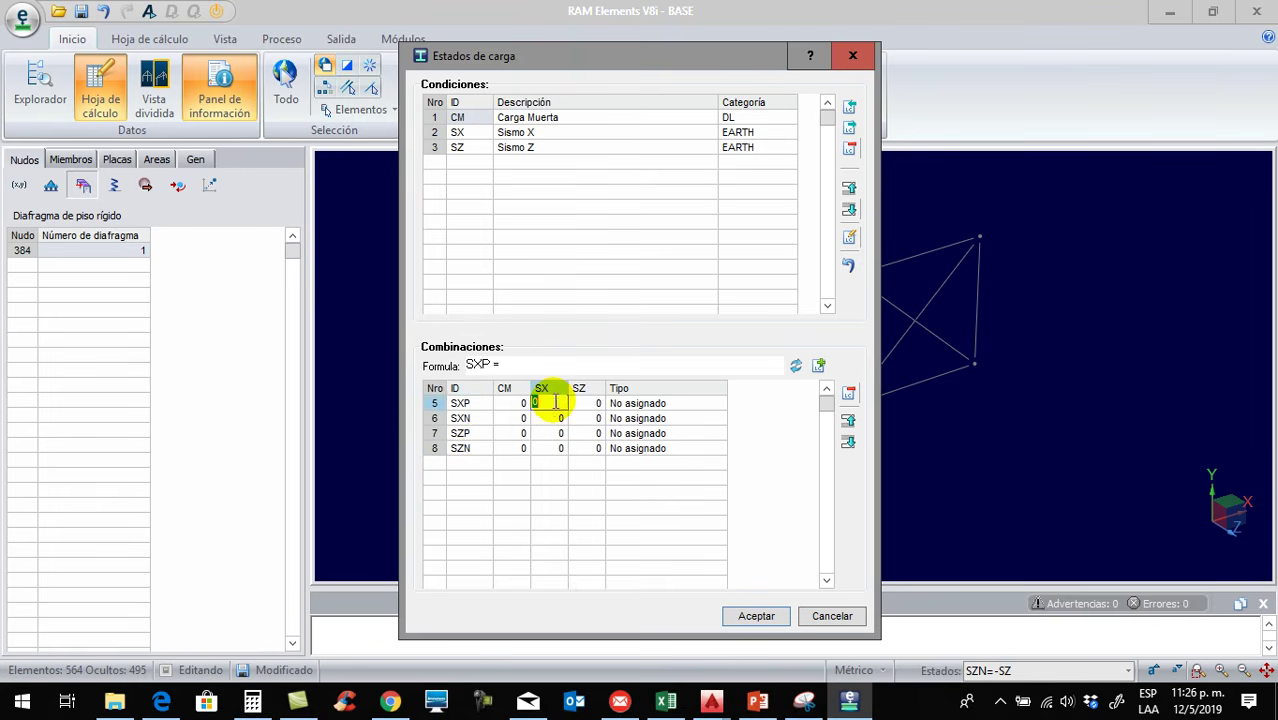
type("1")
left_click(561, 420)
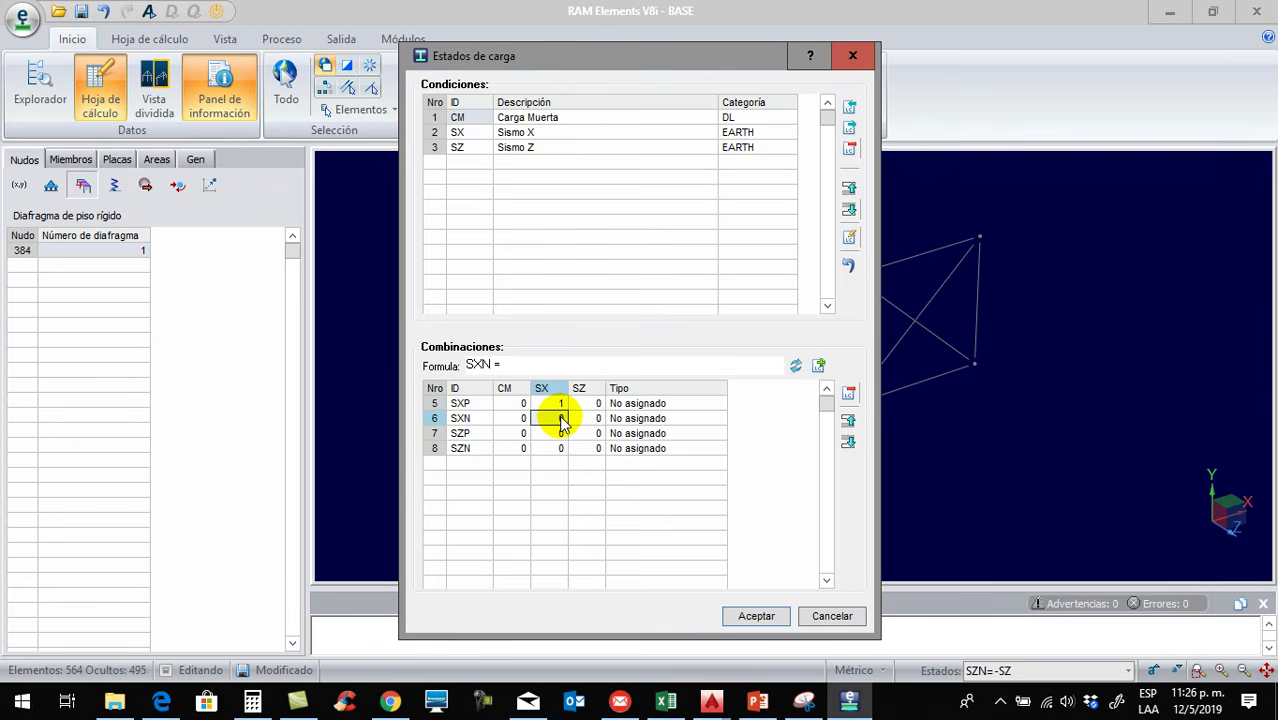
type("-1")
left_click(592, 436)
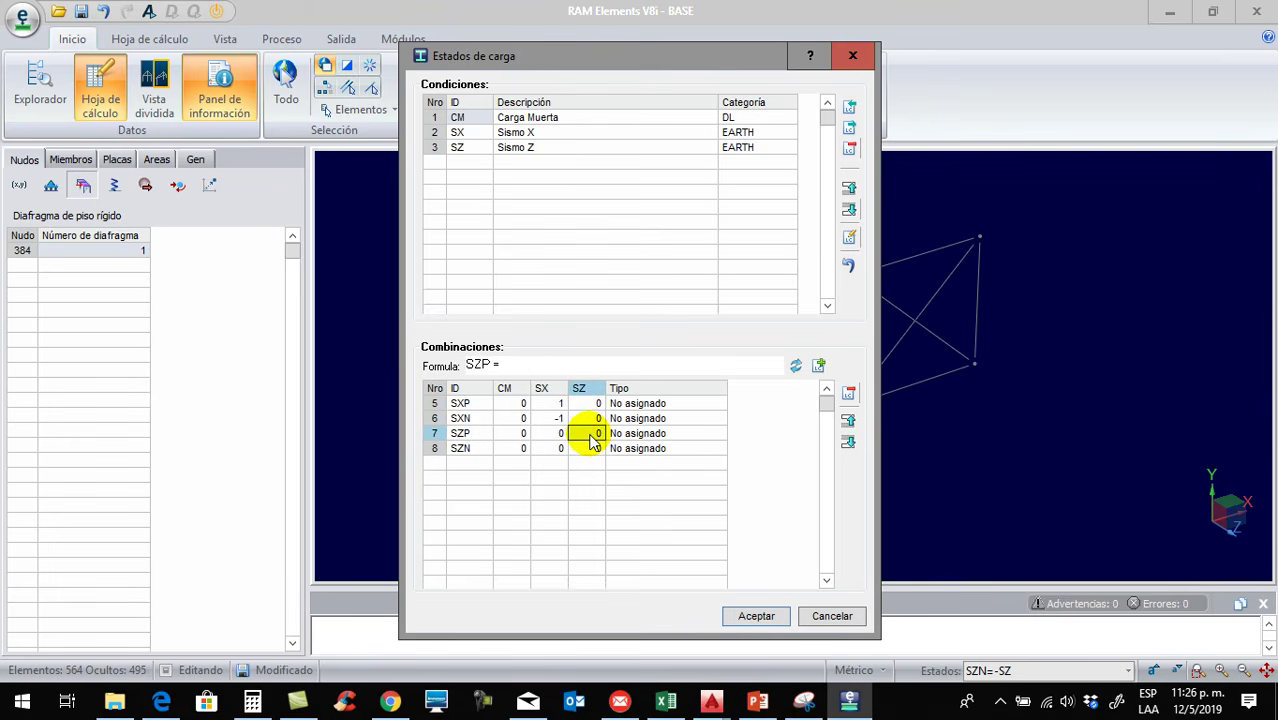
type("1")
left_click(592, 450)
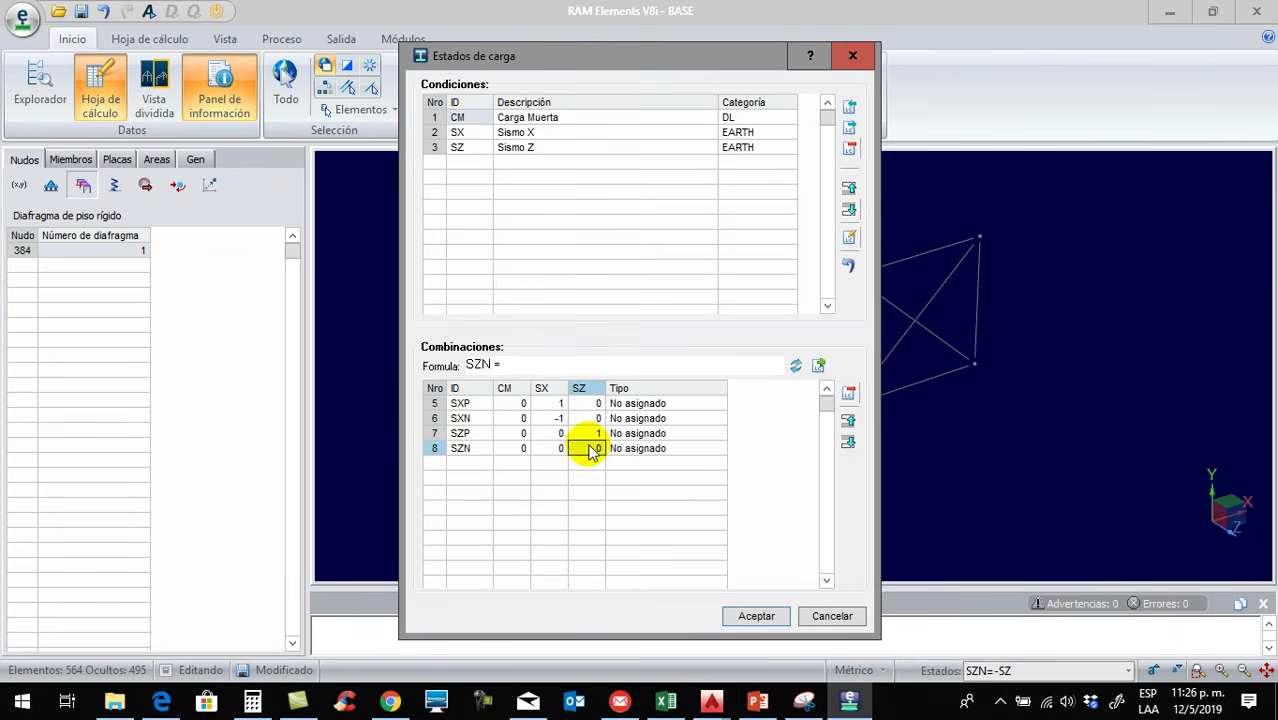
type("-1")
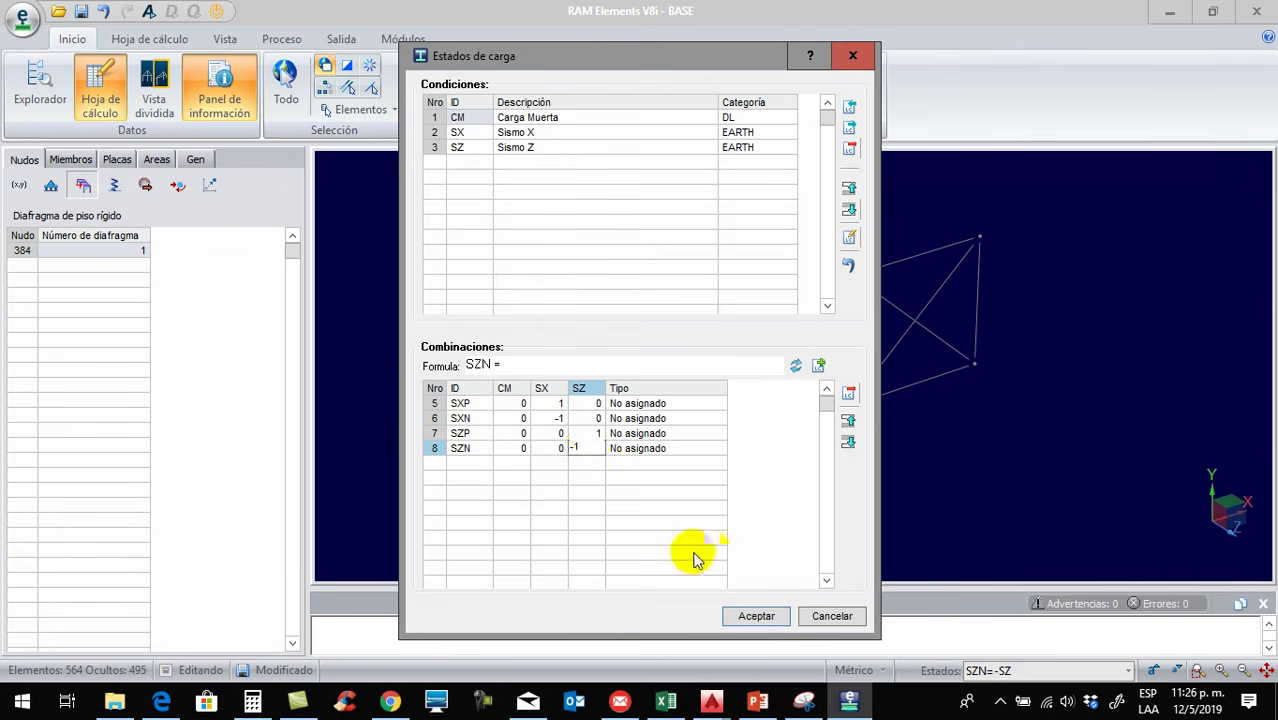
left_click(755, 617)
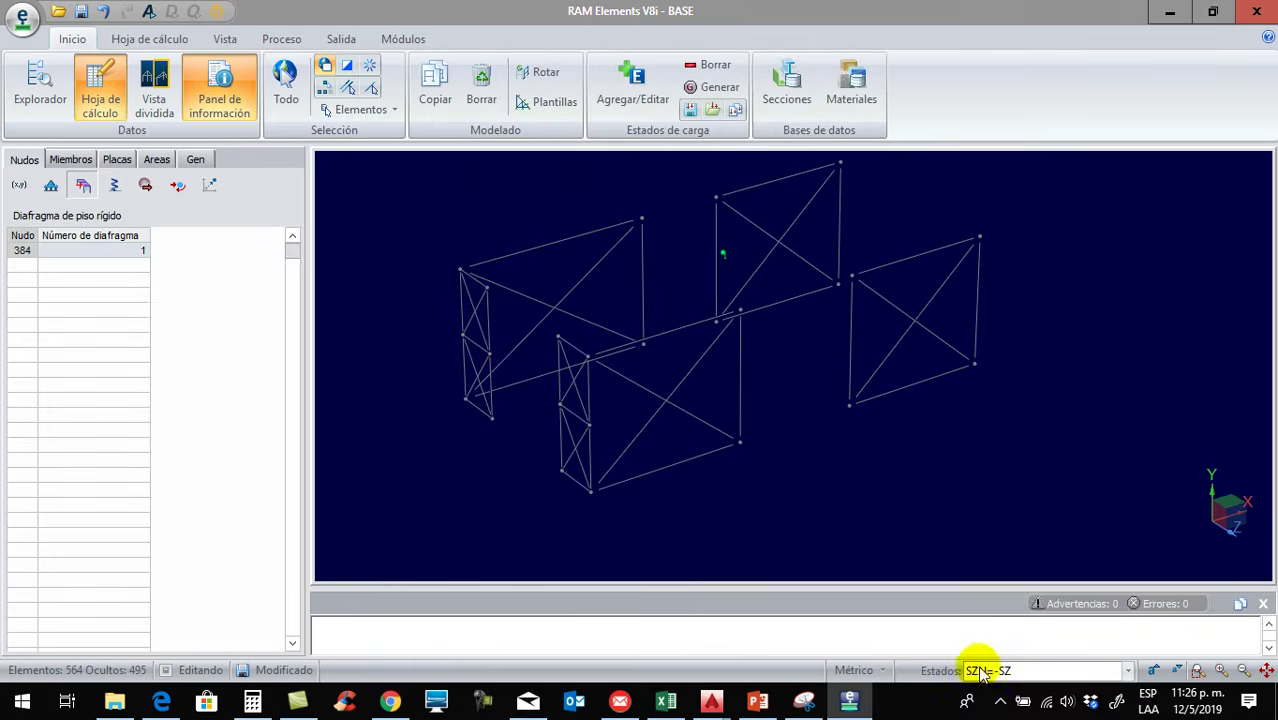
Apply an FX force of 10 Ton to the diaphragm's central node in the SX=Sismo X condition
middle_click_drag(873, 539, 745, 290)
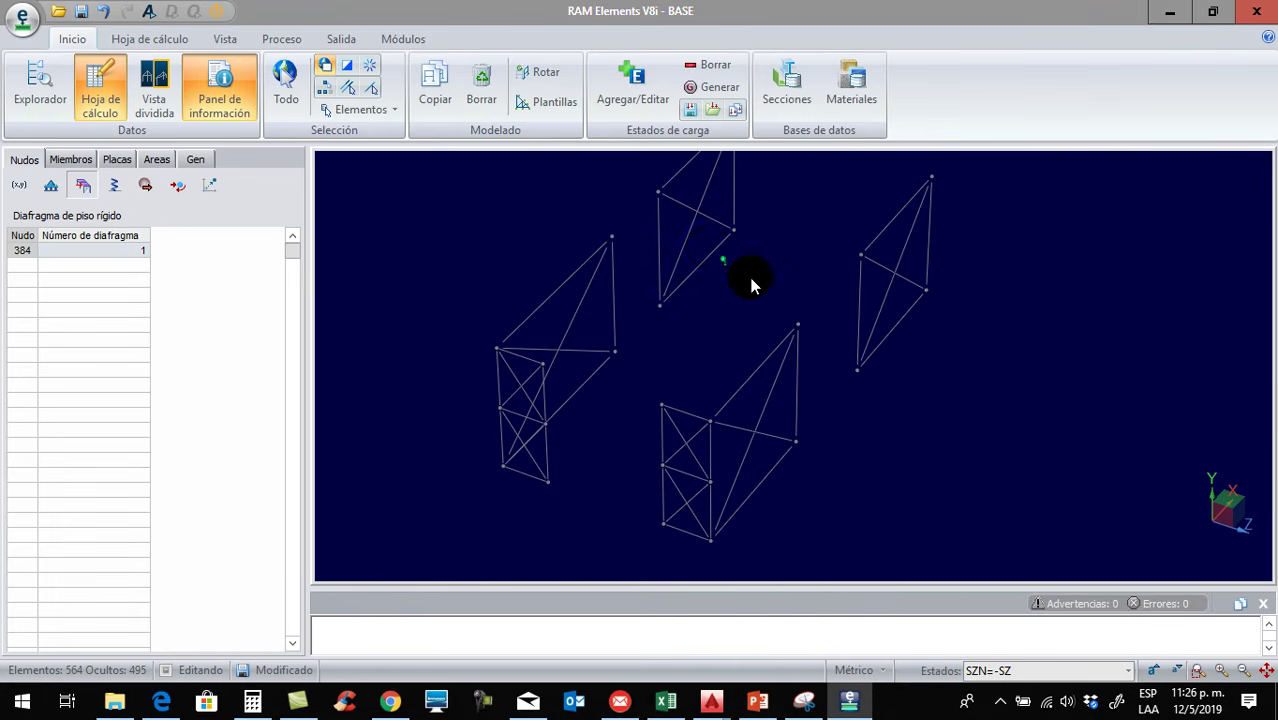
left_click(1127, 670)
left_click(1080, 572)
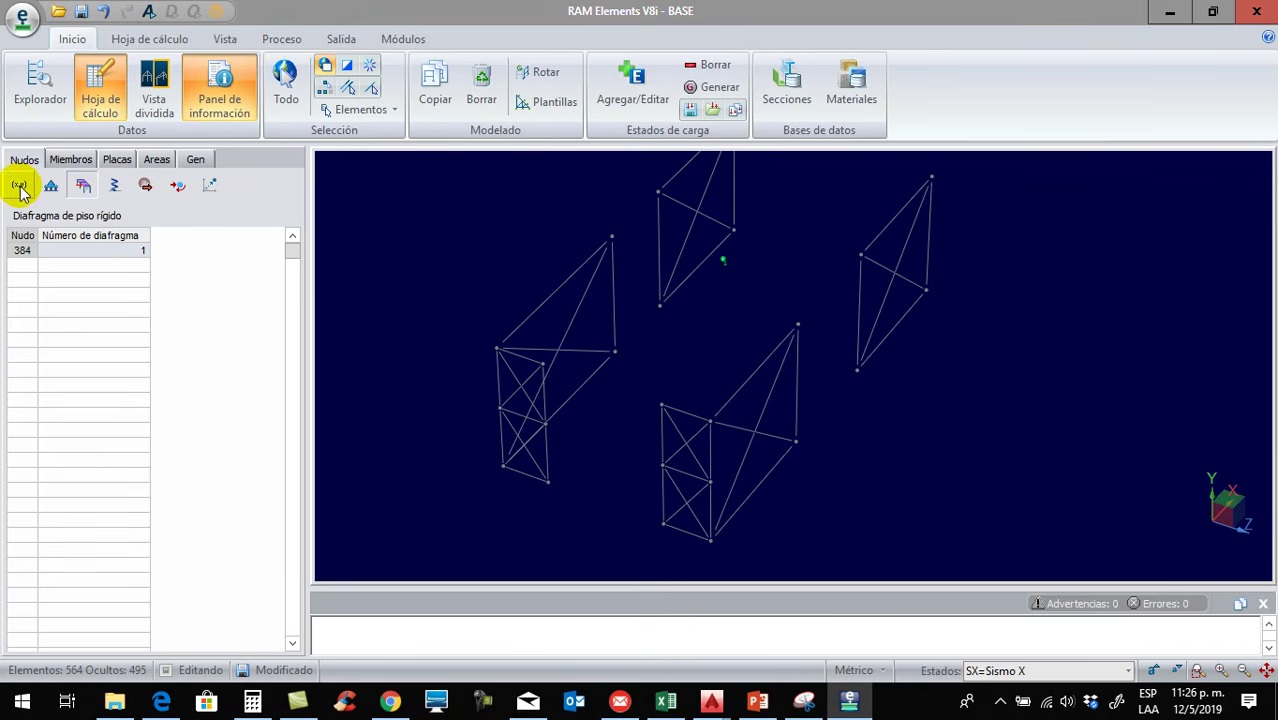
left_click(178, 185)
left_click(87, 251)
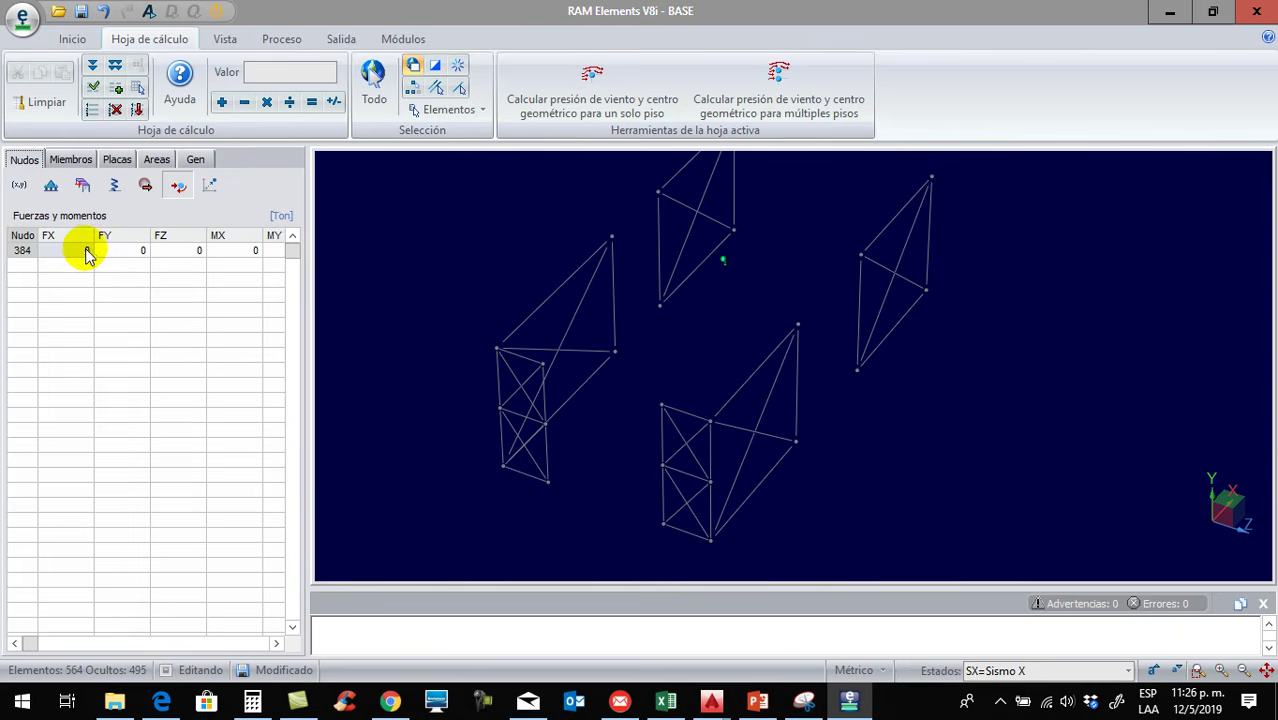
left_click(87, 251)
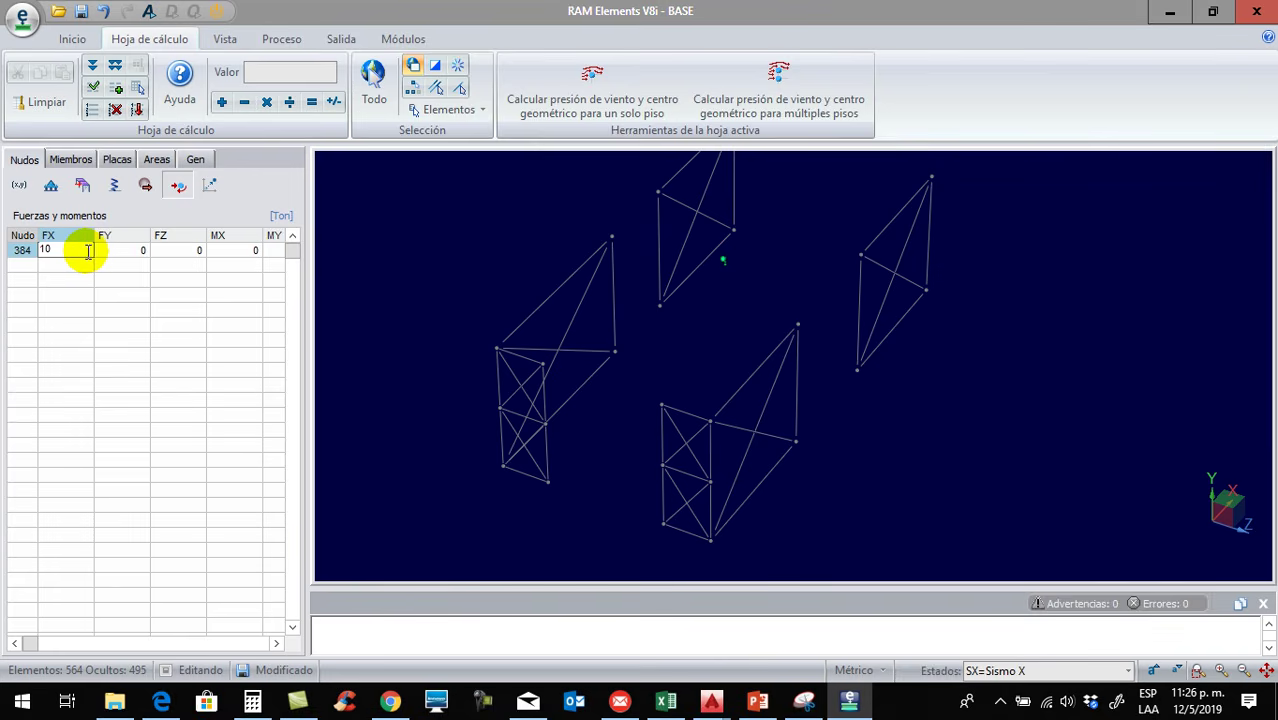
left_click(405, 341)
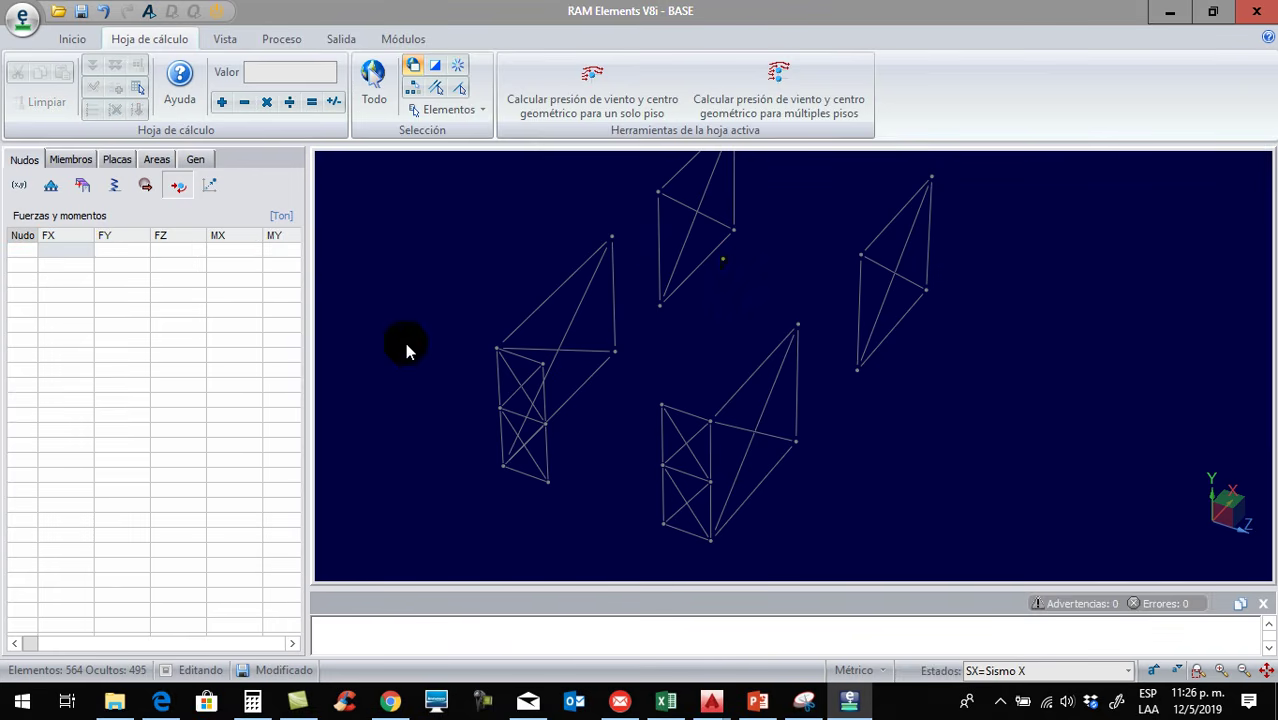
Display the loads with their values on the model for the diaphragm's central node
left_click_drag(708, 243, 748, 296)
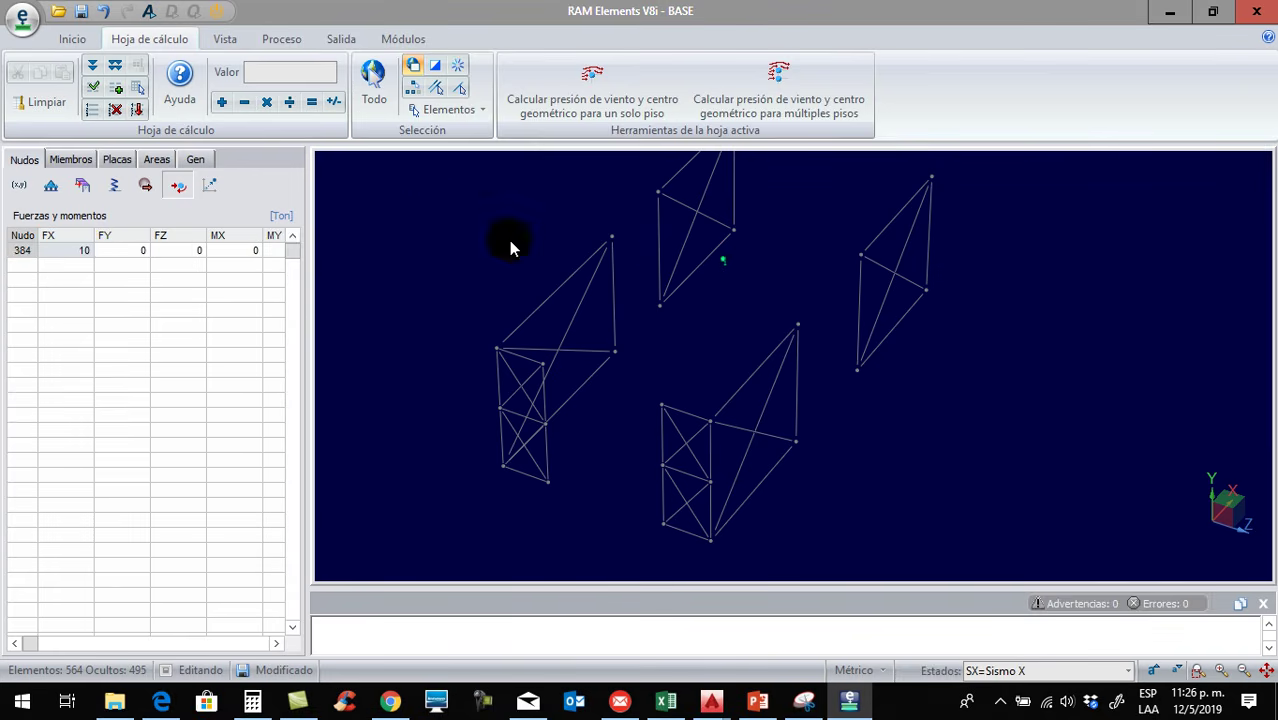
left_click(226, 41)
left_click(252, 86)
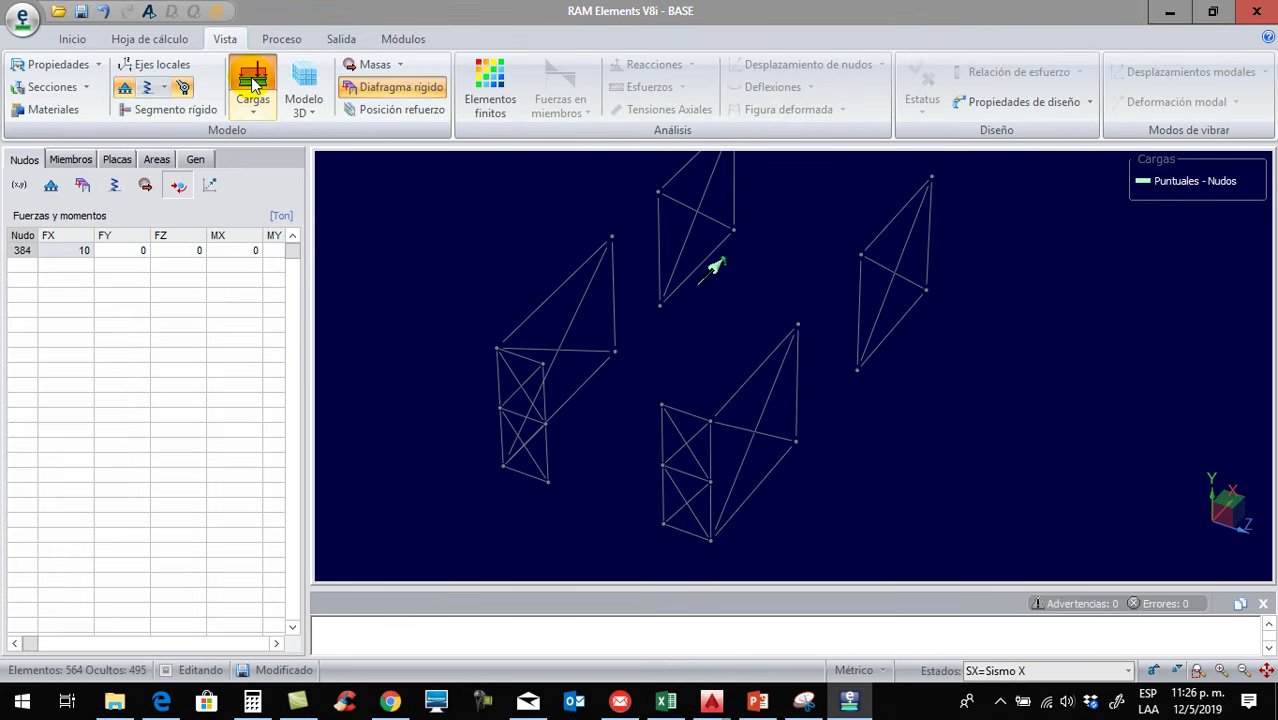
left_click(253, 106)
left_click(285, 134)
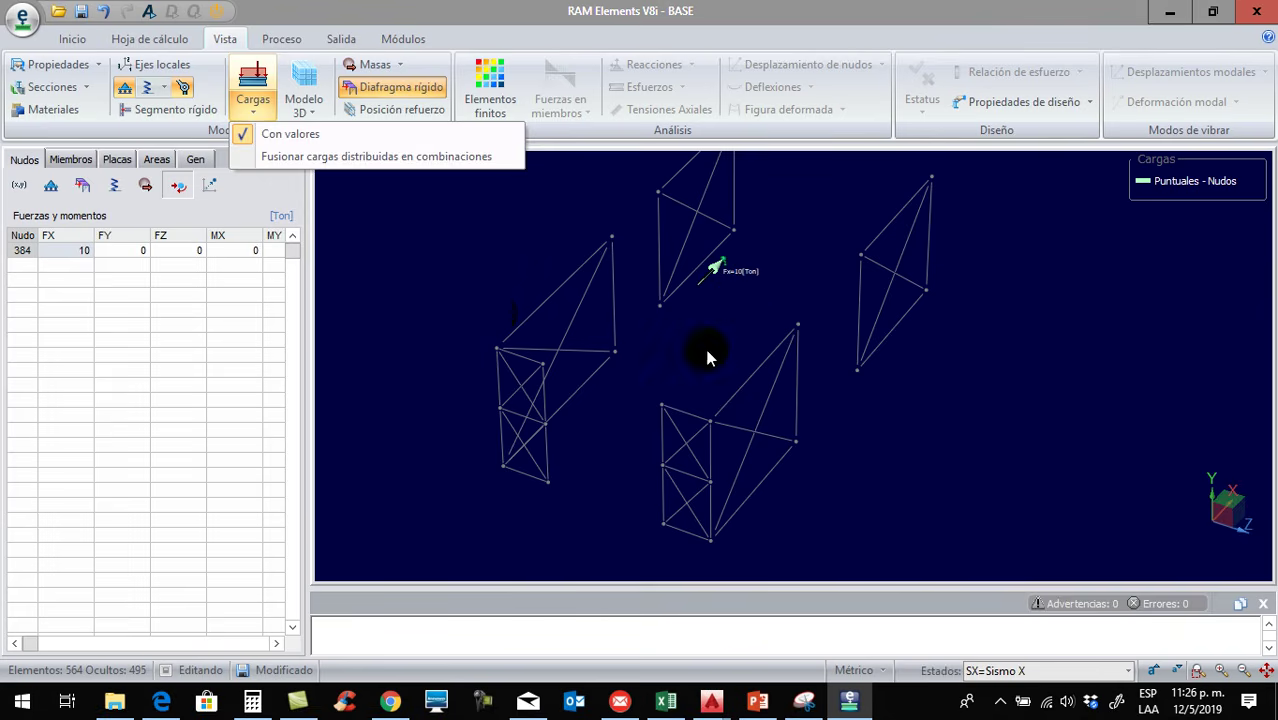
left_click(745, 328)
scroll(743, 328, "down", 2)
scroll(740, 345, "up", 3)
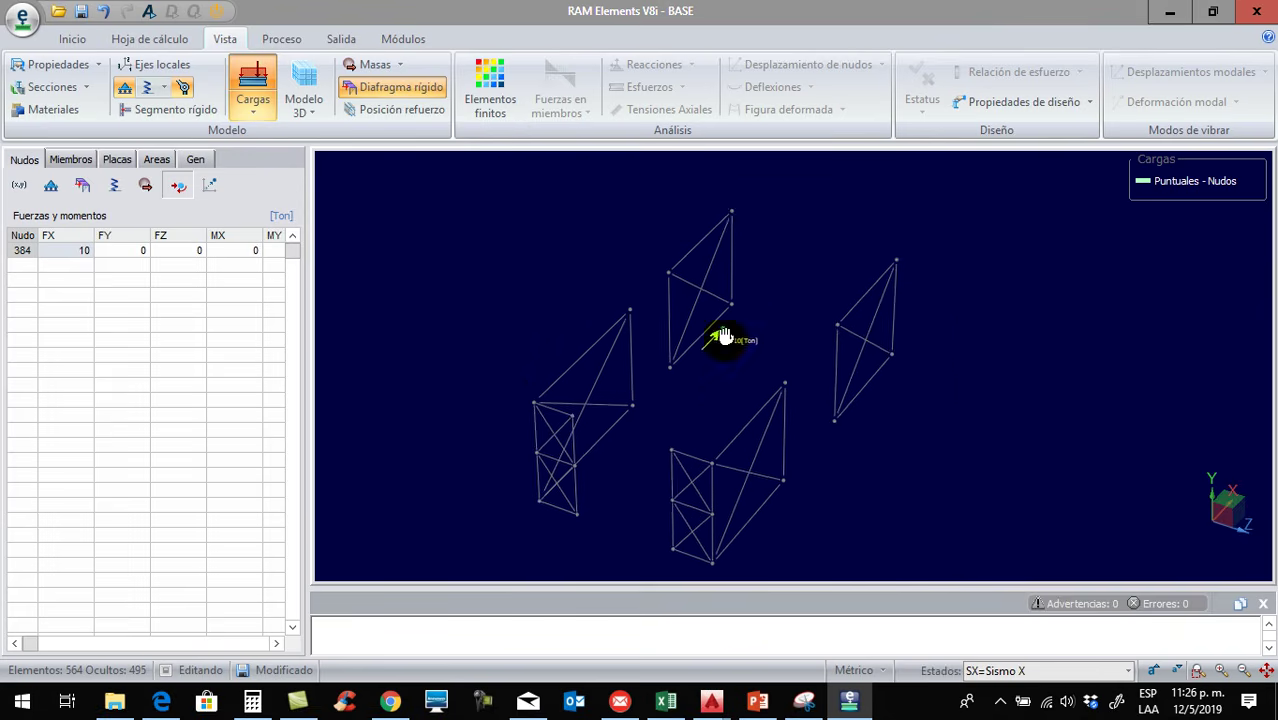
scroll(737, 362, "down", 2)
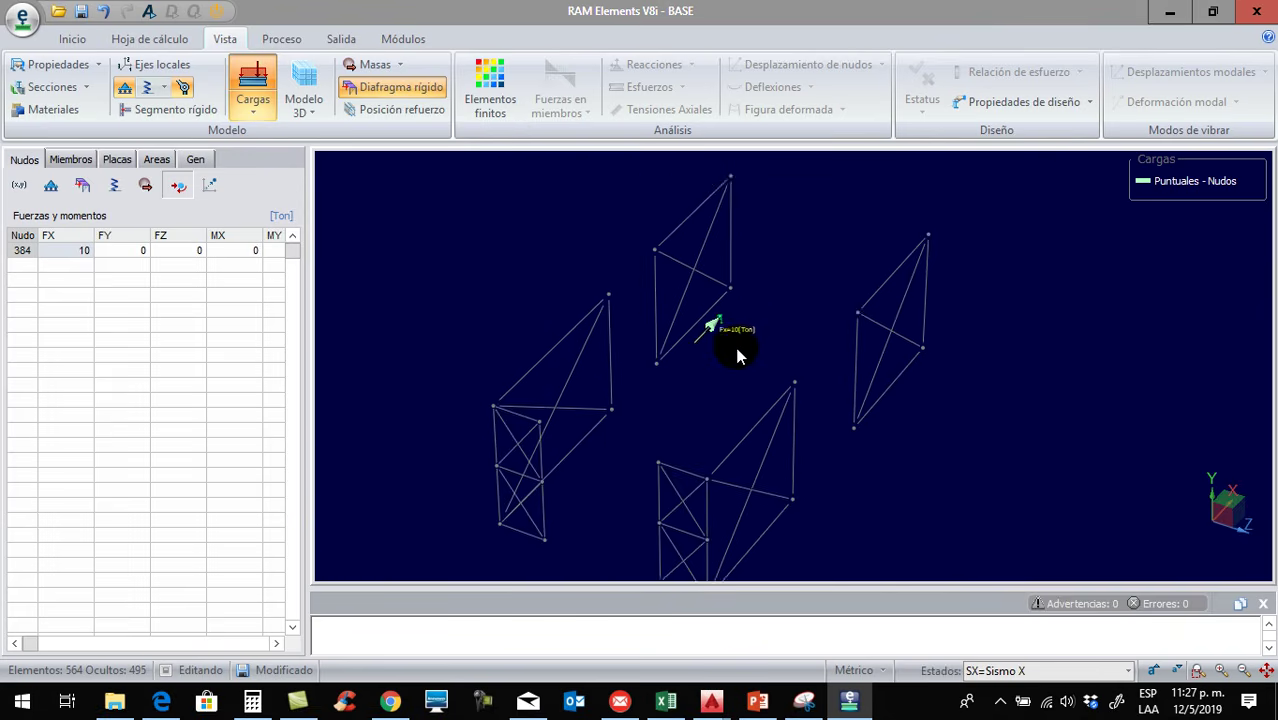
middle_click_drag(734, 342, 737, 277)
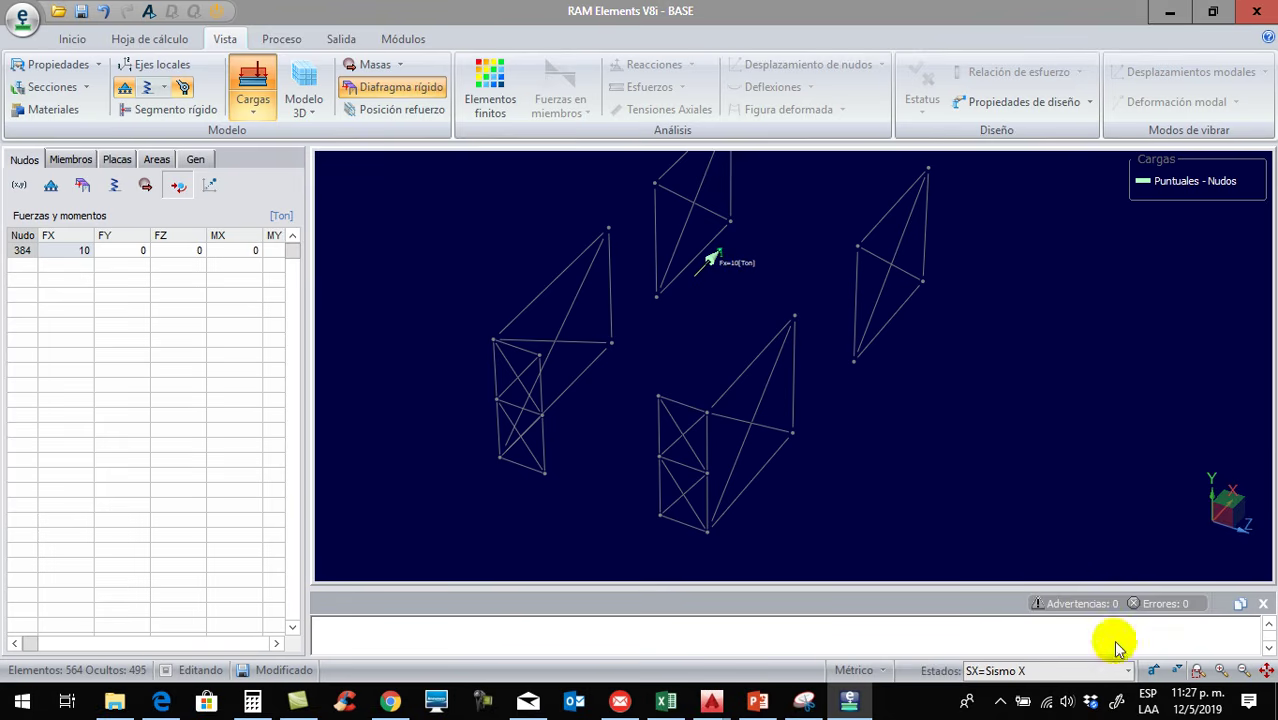
Apply an FZ force of 10 Ton to the central node in the SZ=Sismo Z condition
left_click(1128, 671)
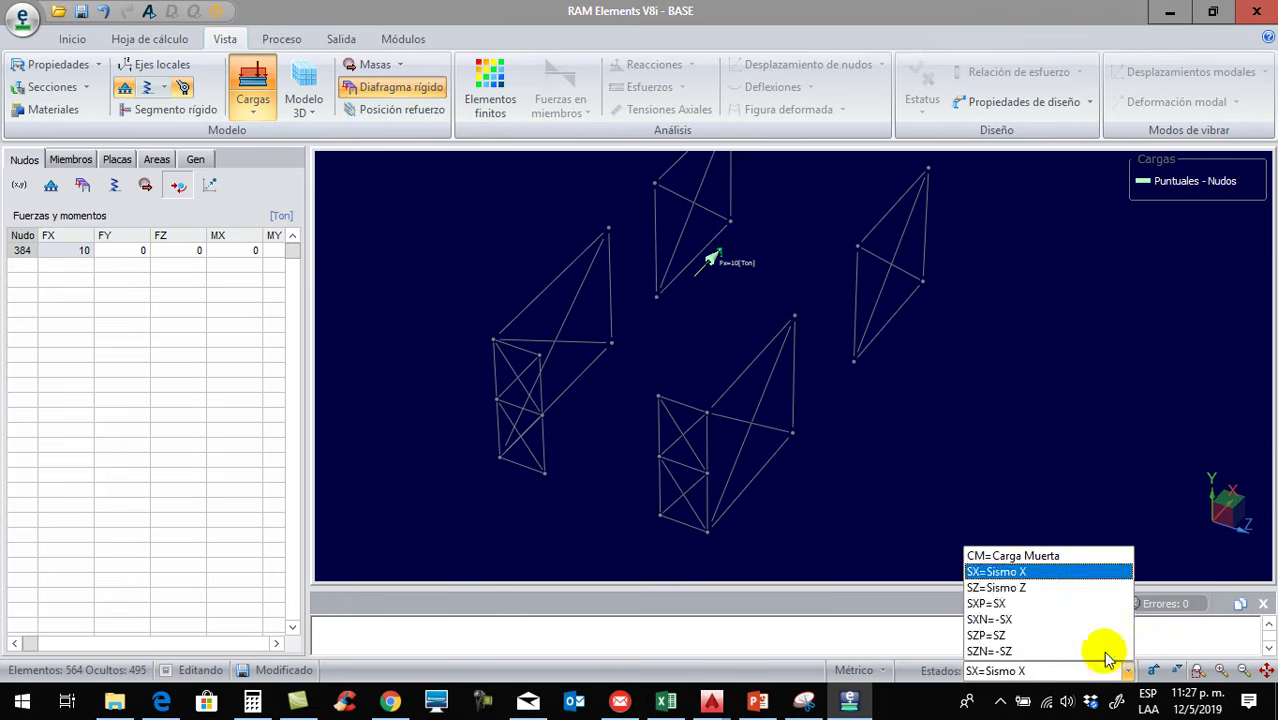
left_click(1047, 591)
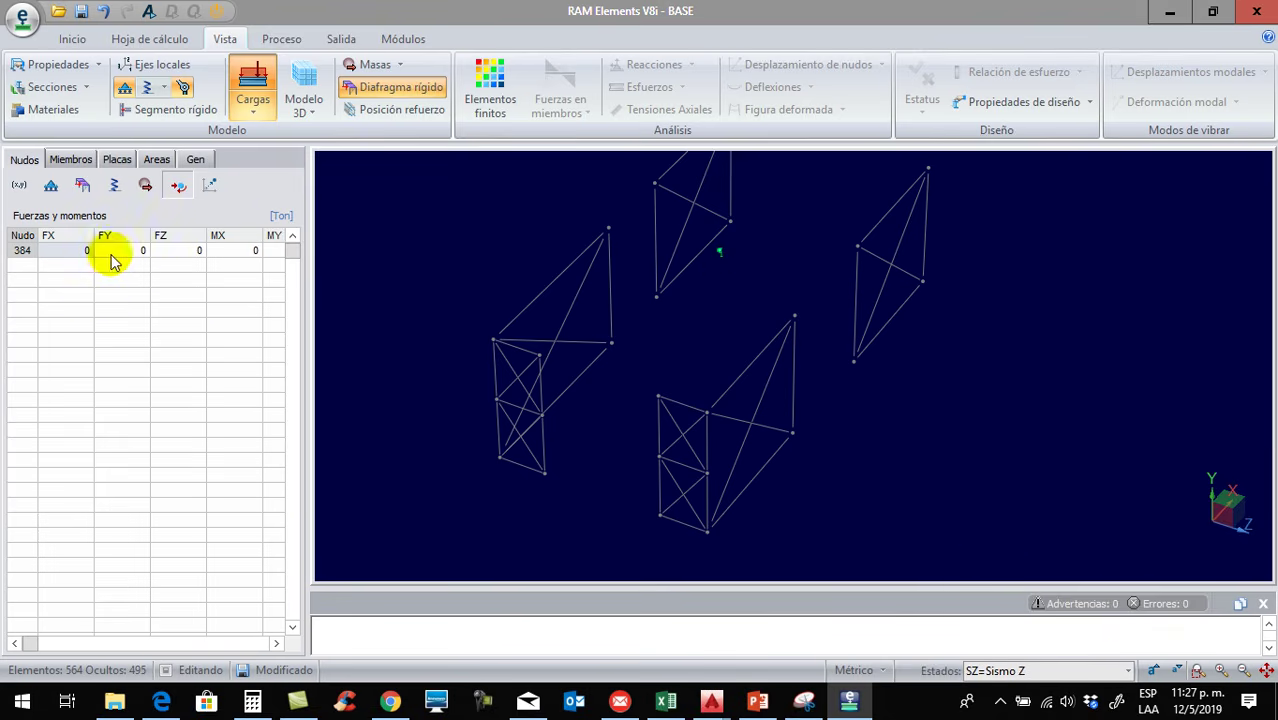
left_click(185, 258)
left_click(185, 256)
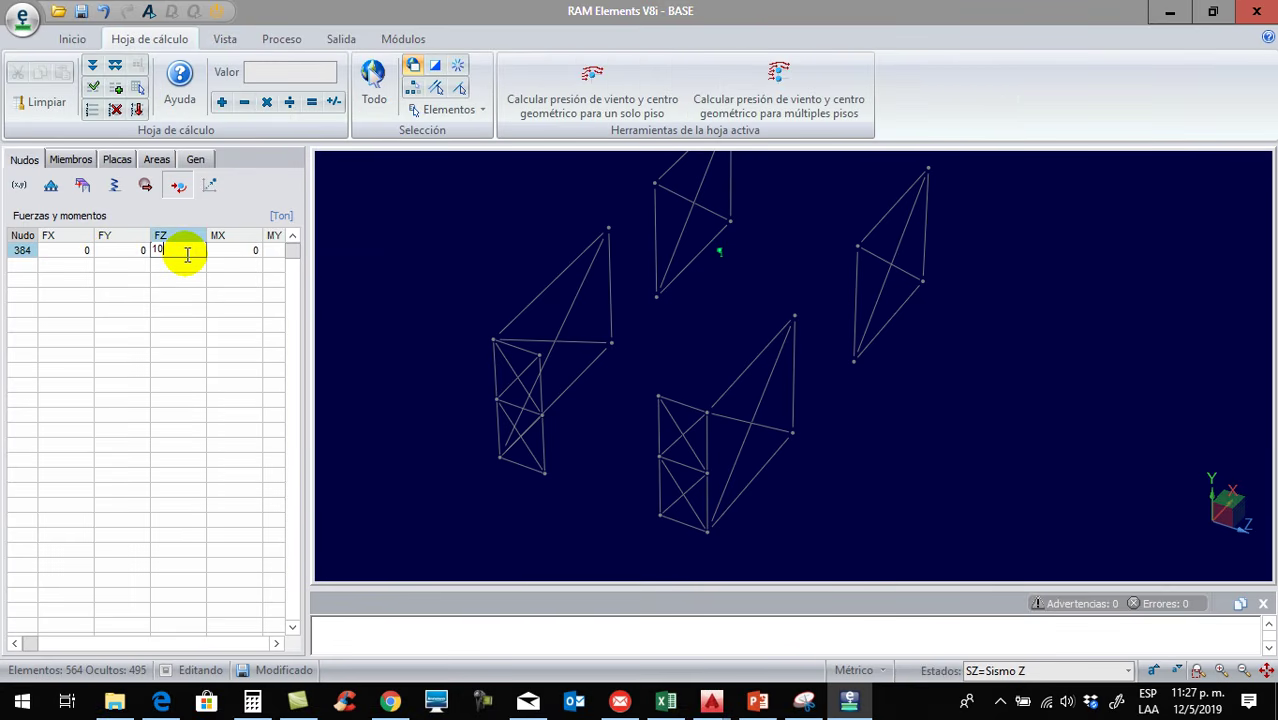
key("Return")
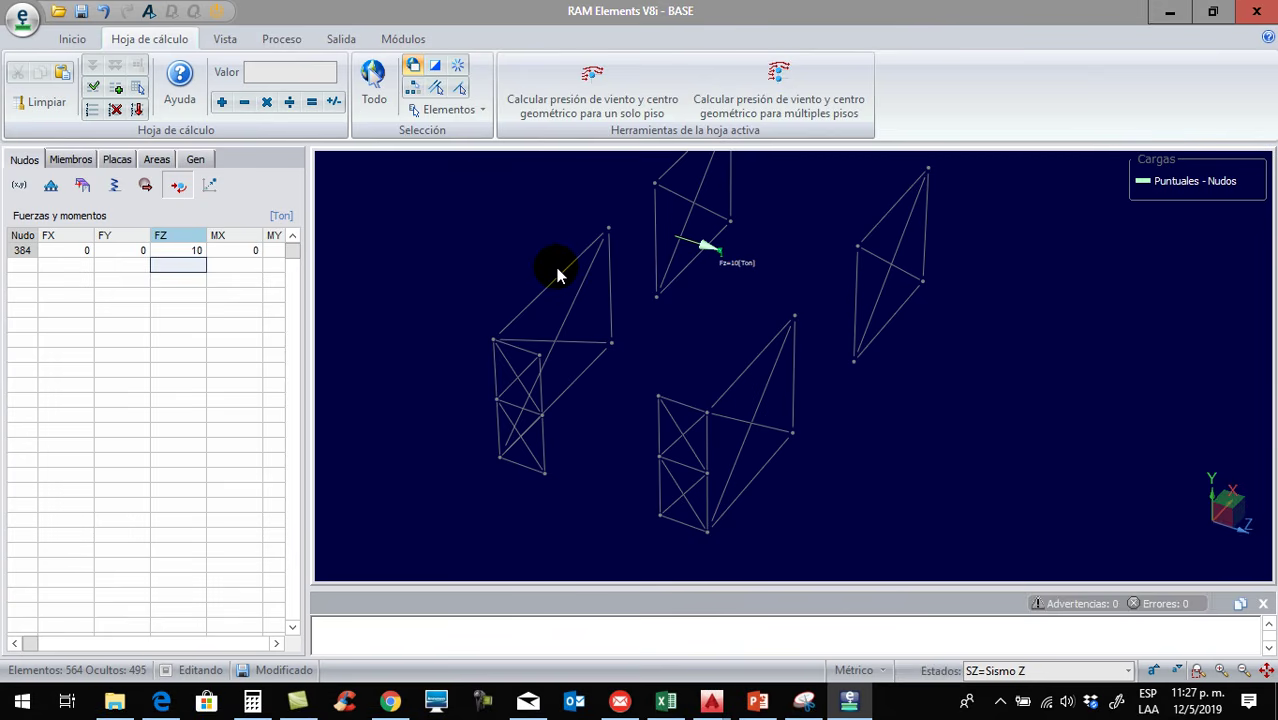
middle_click_drag(662, 405, 696, 358)
scroll(696, 361, "down", 2)
left_click_drag(512, 216, 913, 456)
middle_click_drag(745, 458, 827, 447)
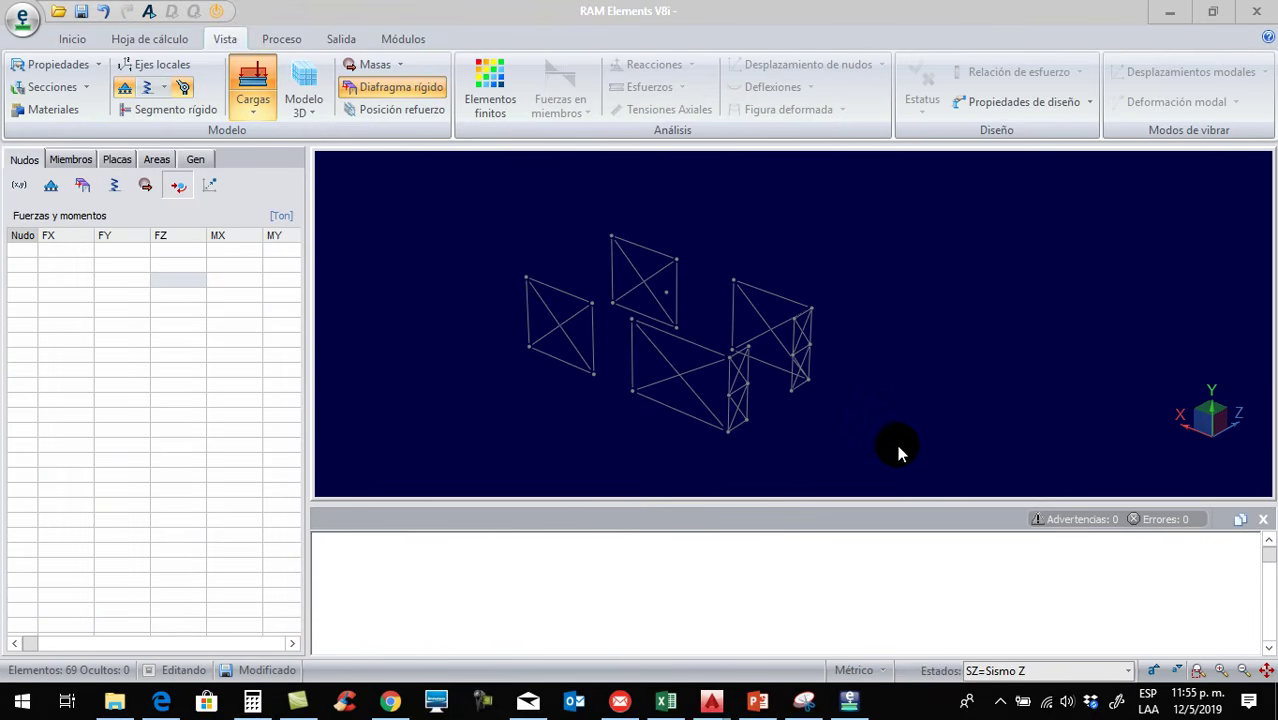
middle_click_drag(910, 408, 841, 414)
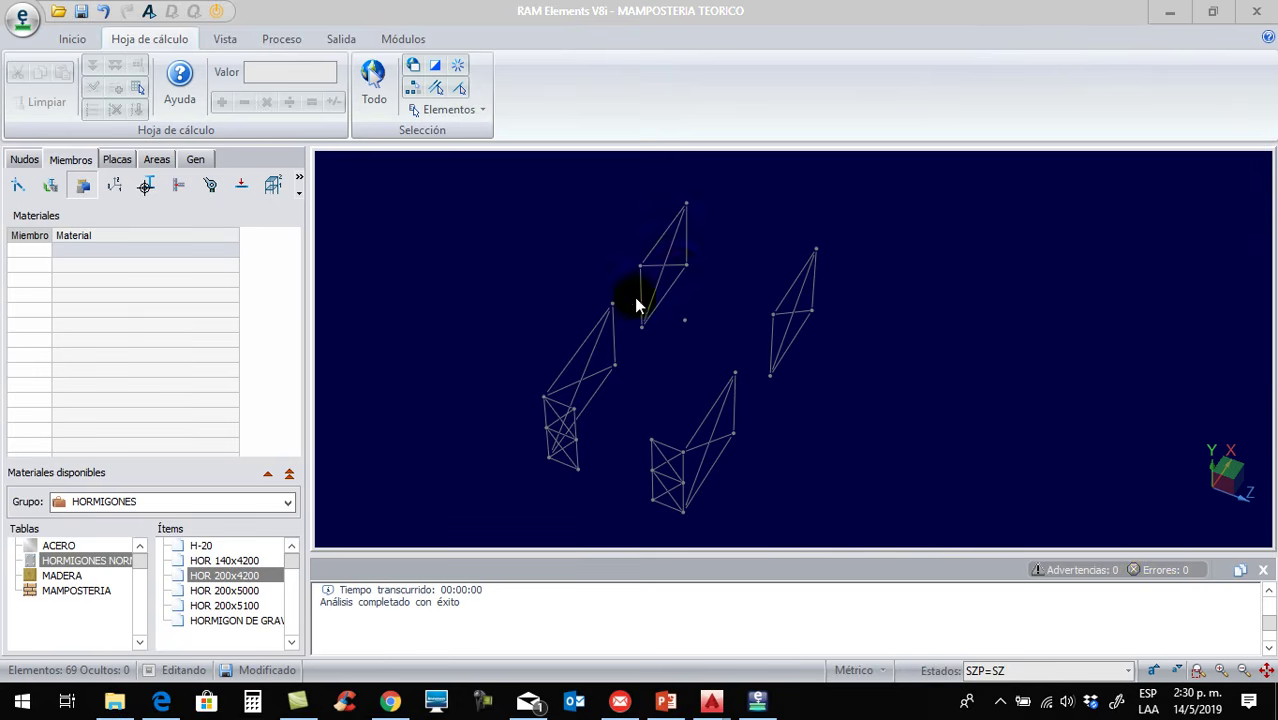
Connect the facing upper nodes of adjacent wall panels with a member across the gap on each long side
left_click(560, 391)
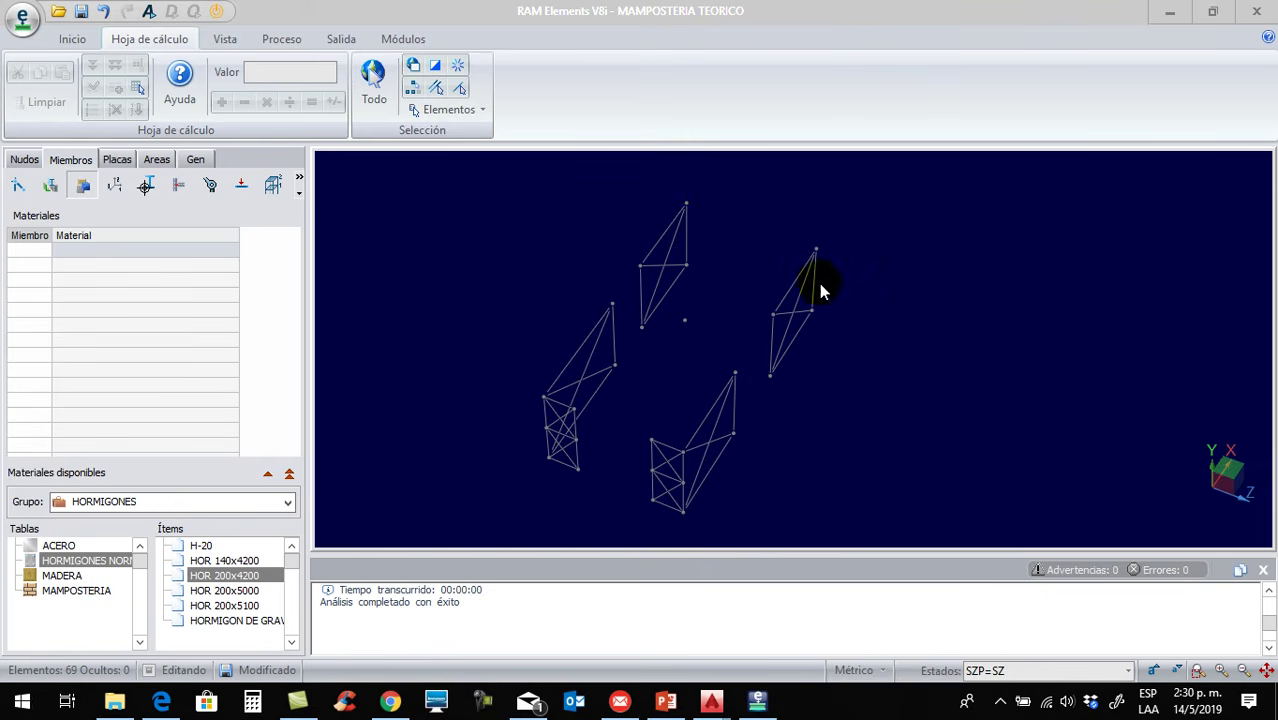
left_click(615, 305)
left_click(641, 287)
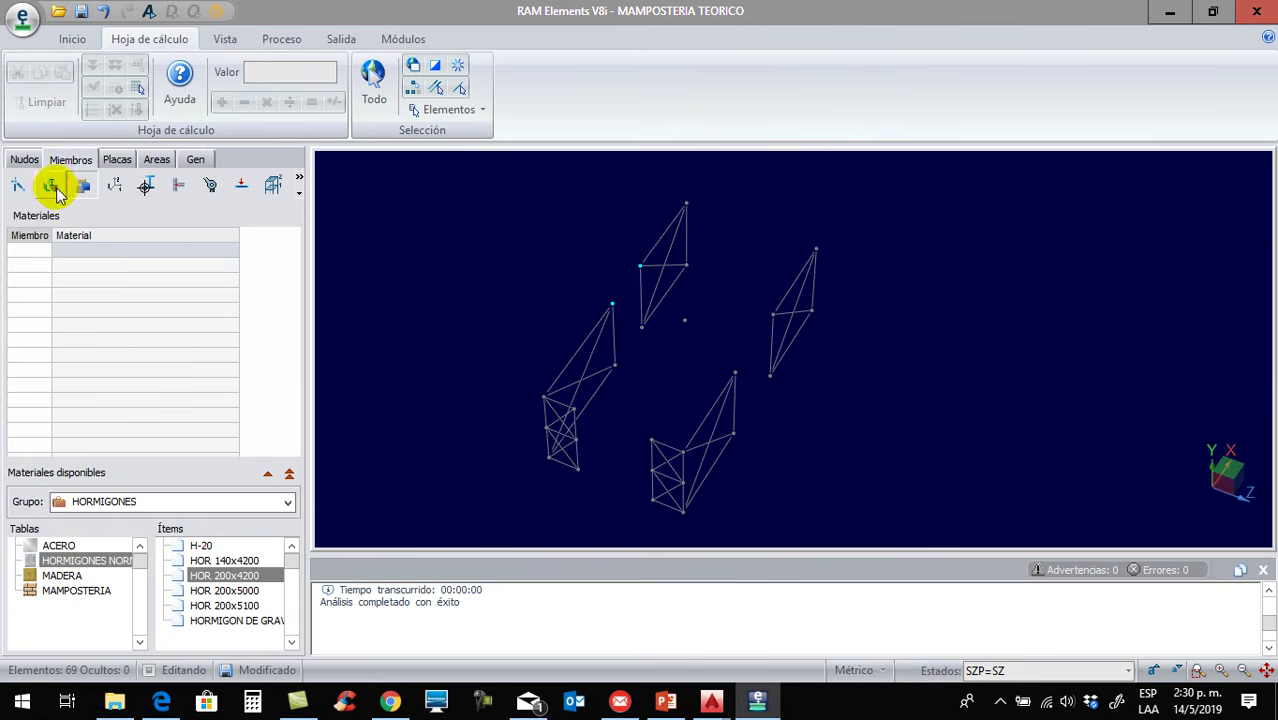
left_click(18, 185)
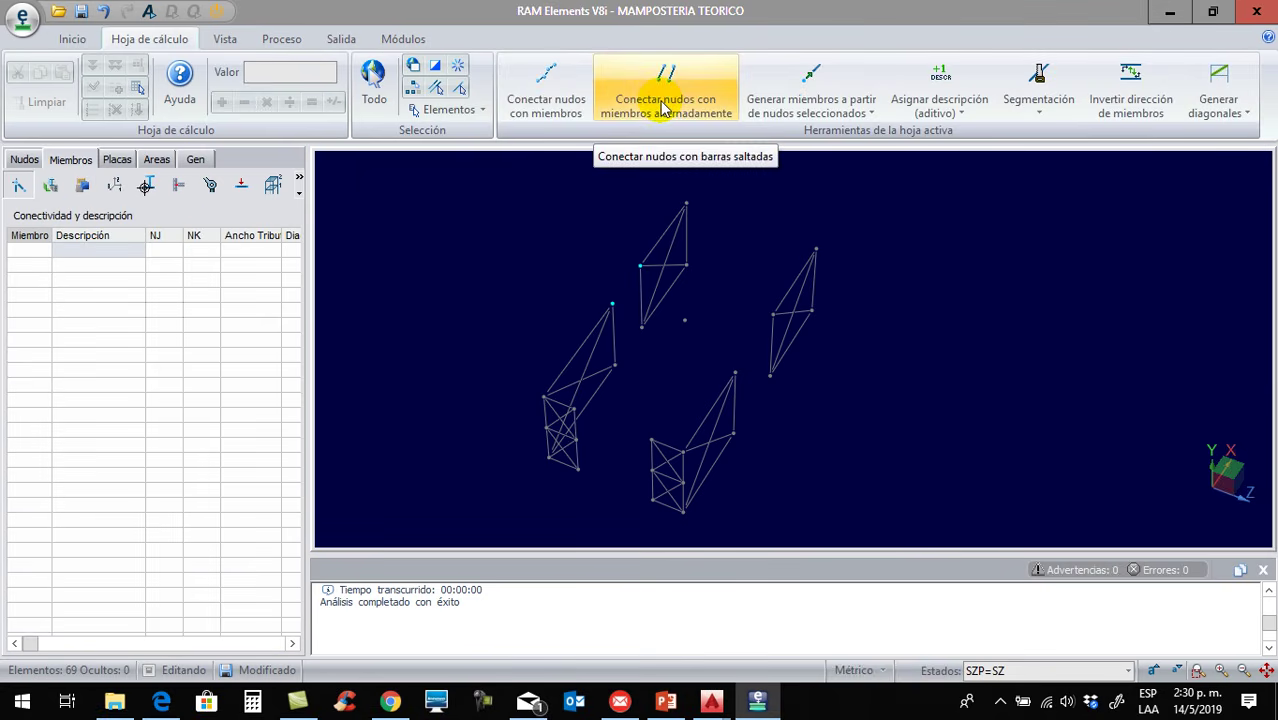
left_click(545, 90)
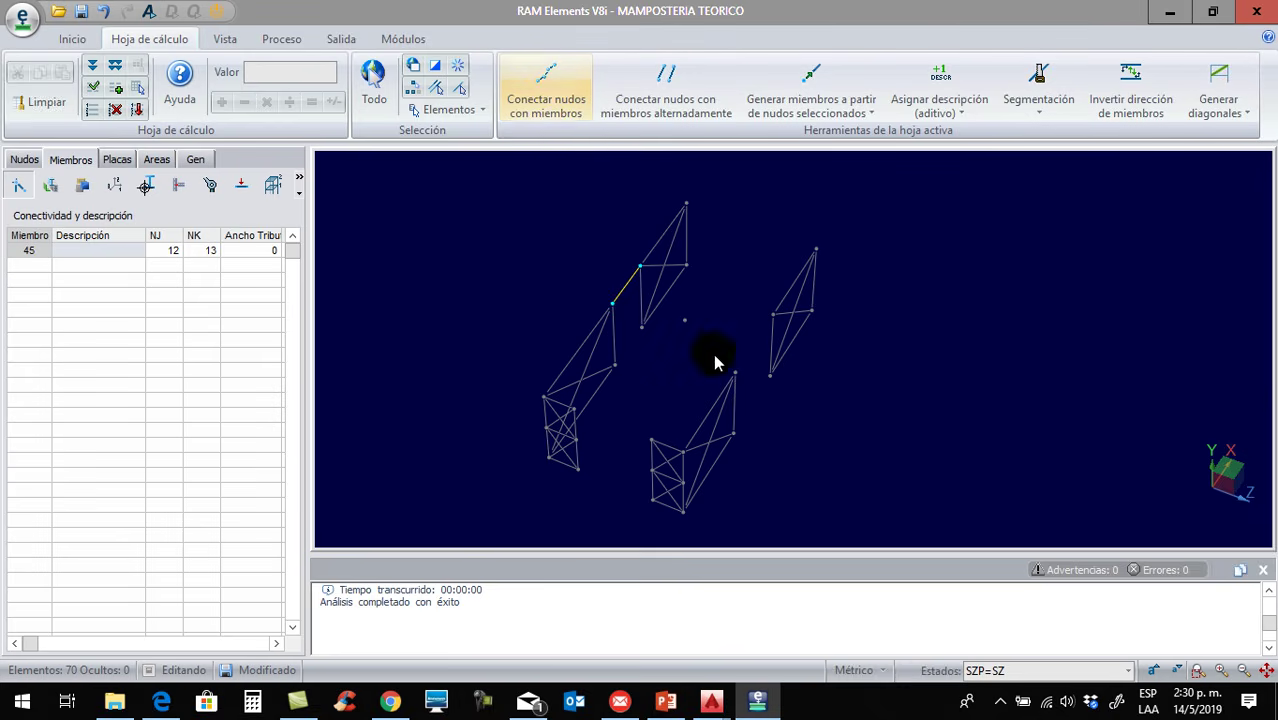
left_click(745, 378)
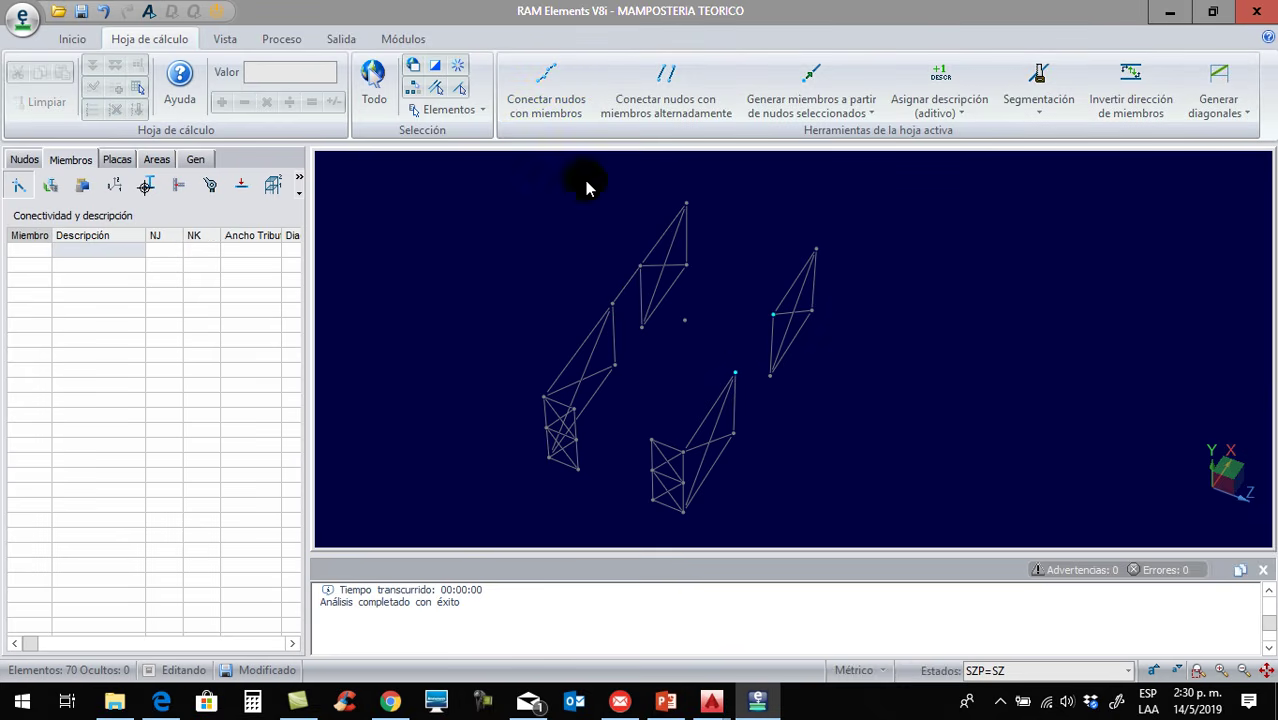
left_click(553, 100)
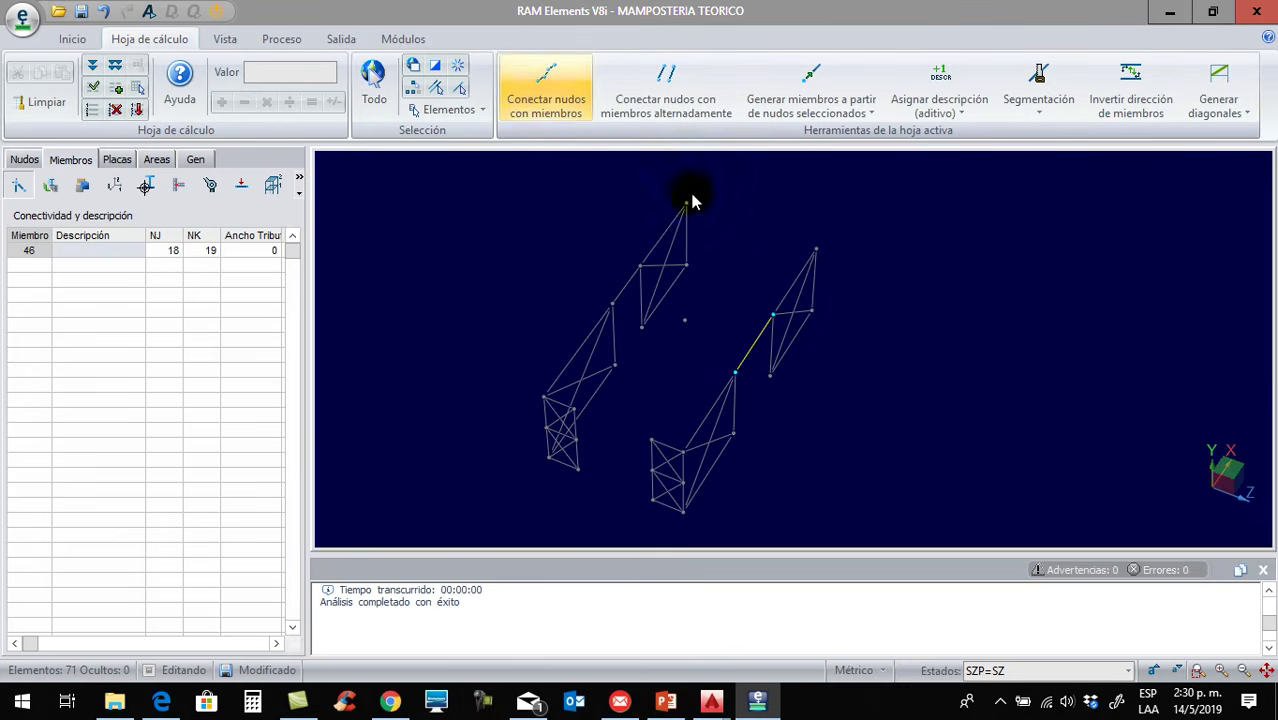
Connect the two long sides with a member at the far end and another between the upper inner nodes of the short walls
left_click_drag(718, 217, 722, 220)
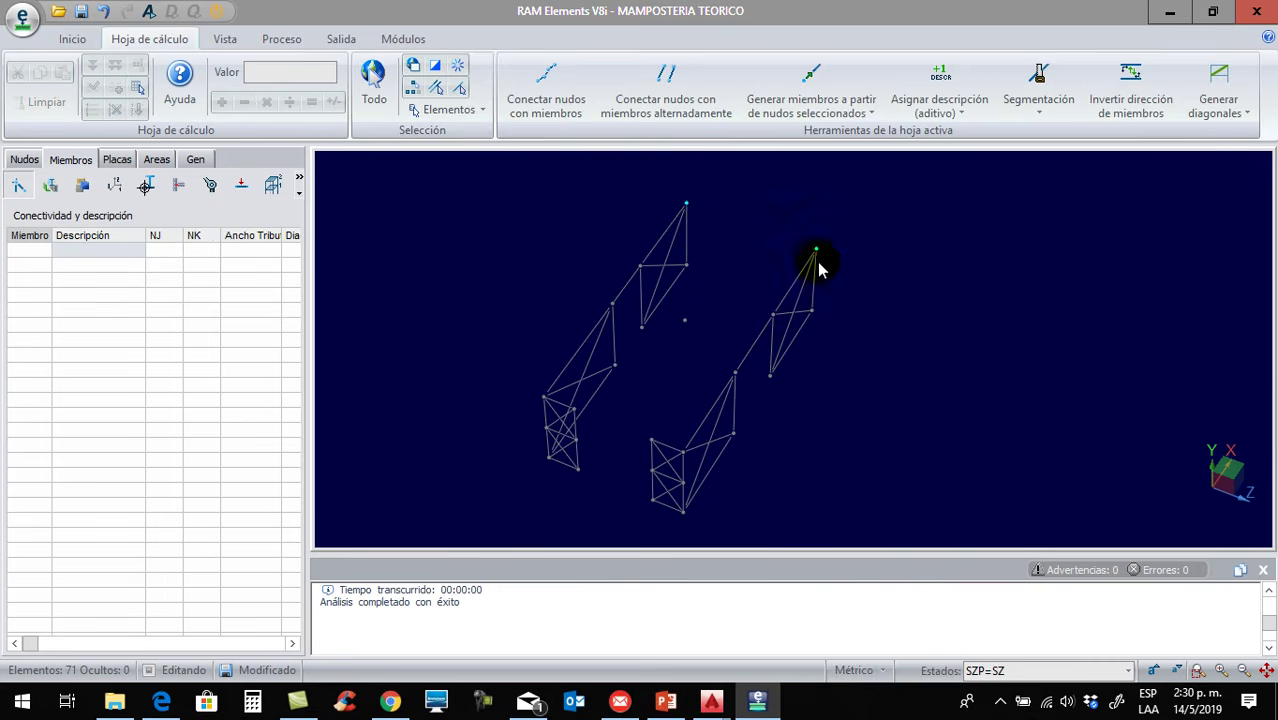
left_click(548, 105)
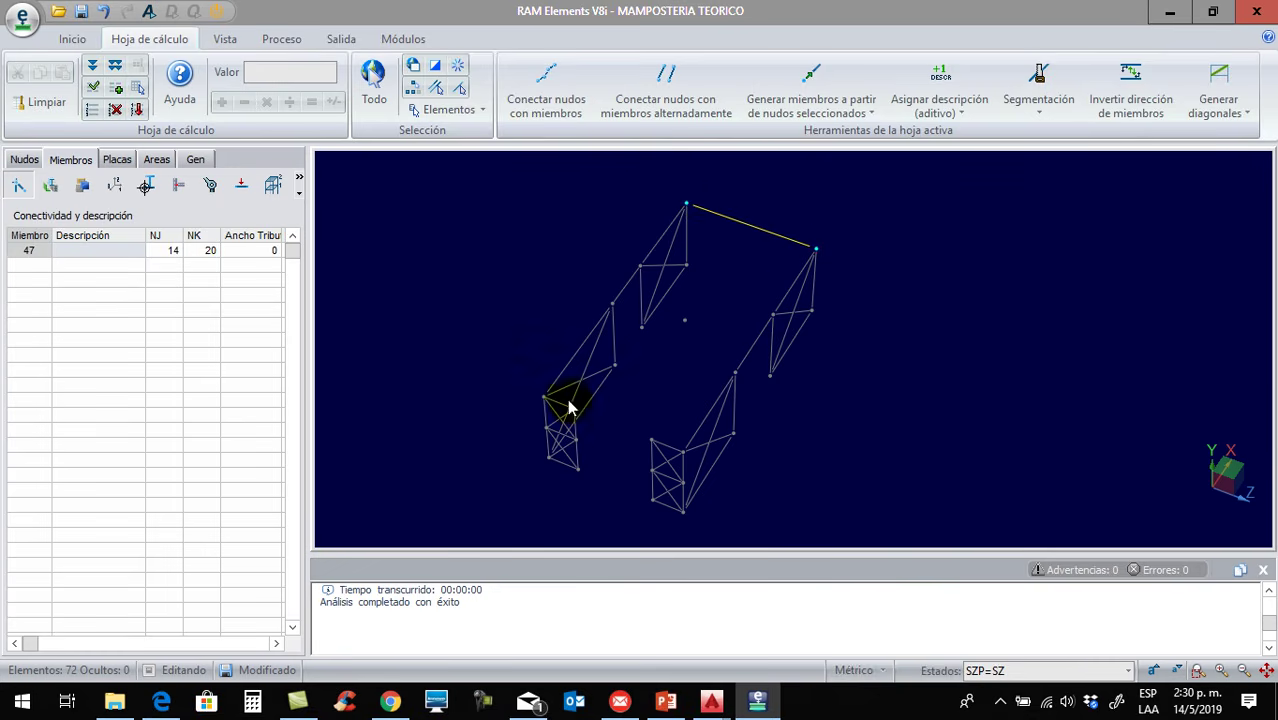
left_click_drag(591, 411, 593, 413)
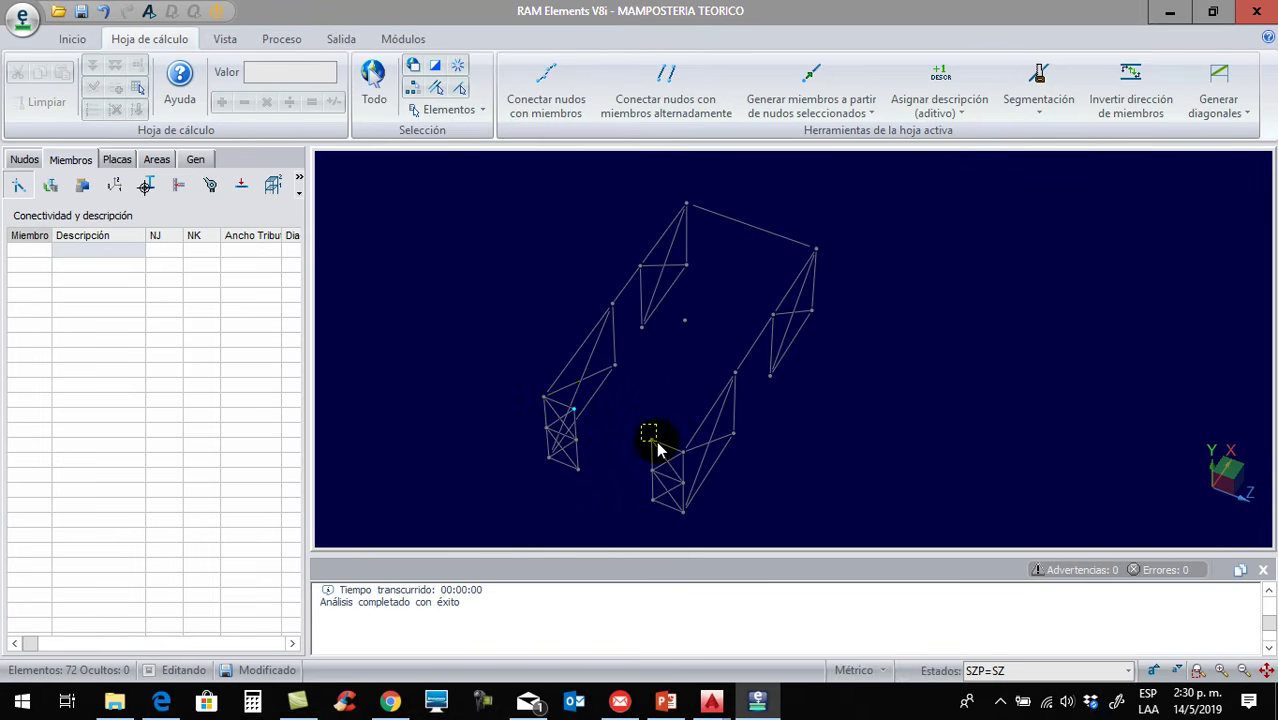
left_click(566, 116)
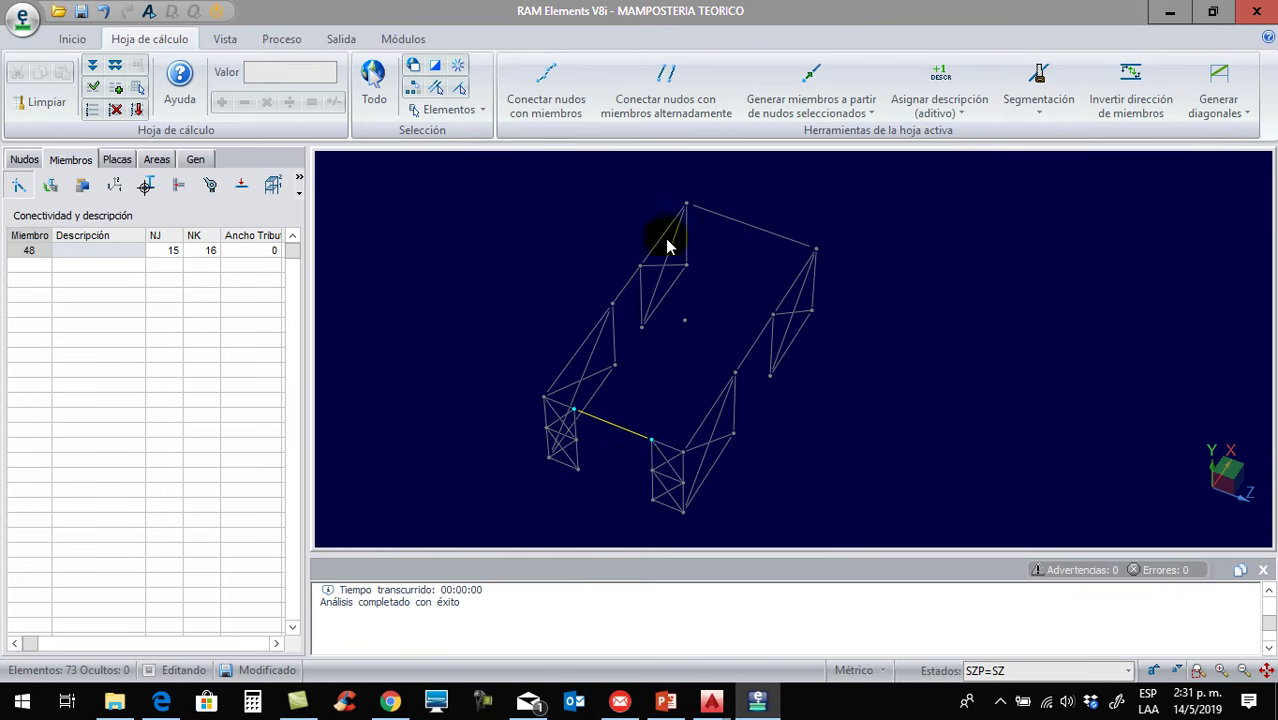
Copy the far-end member connecting the two long sides once, offset 0.6 m in X
left_click(742, 228)
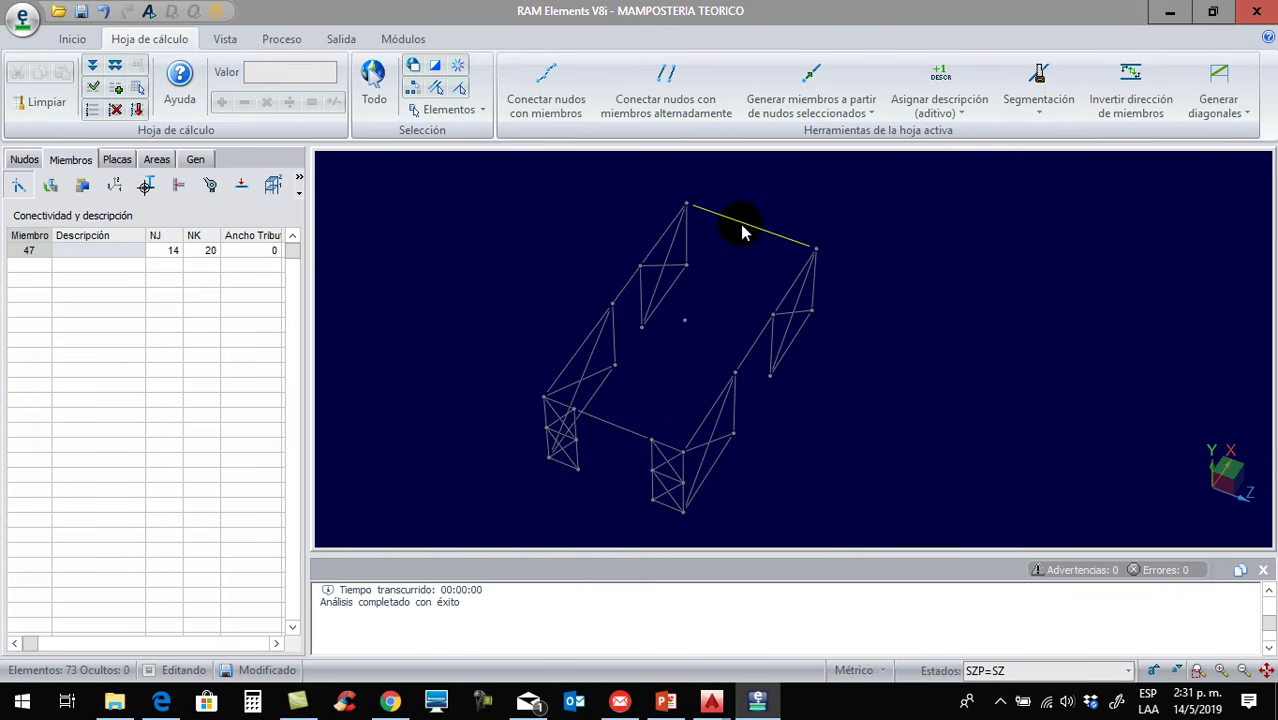
right_click(742, 232)
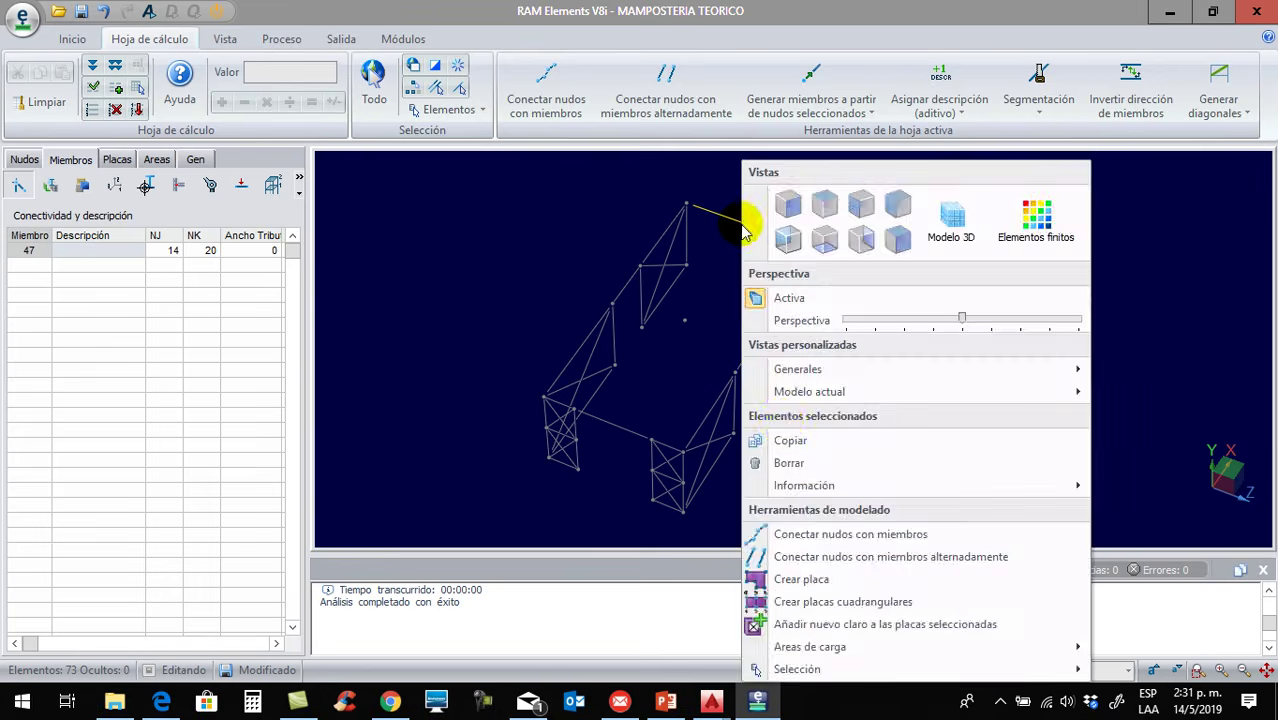
left_click(783, 436)
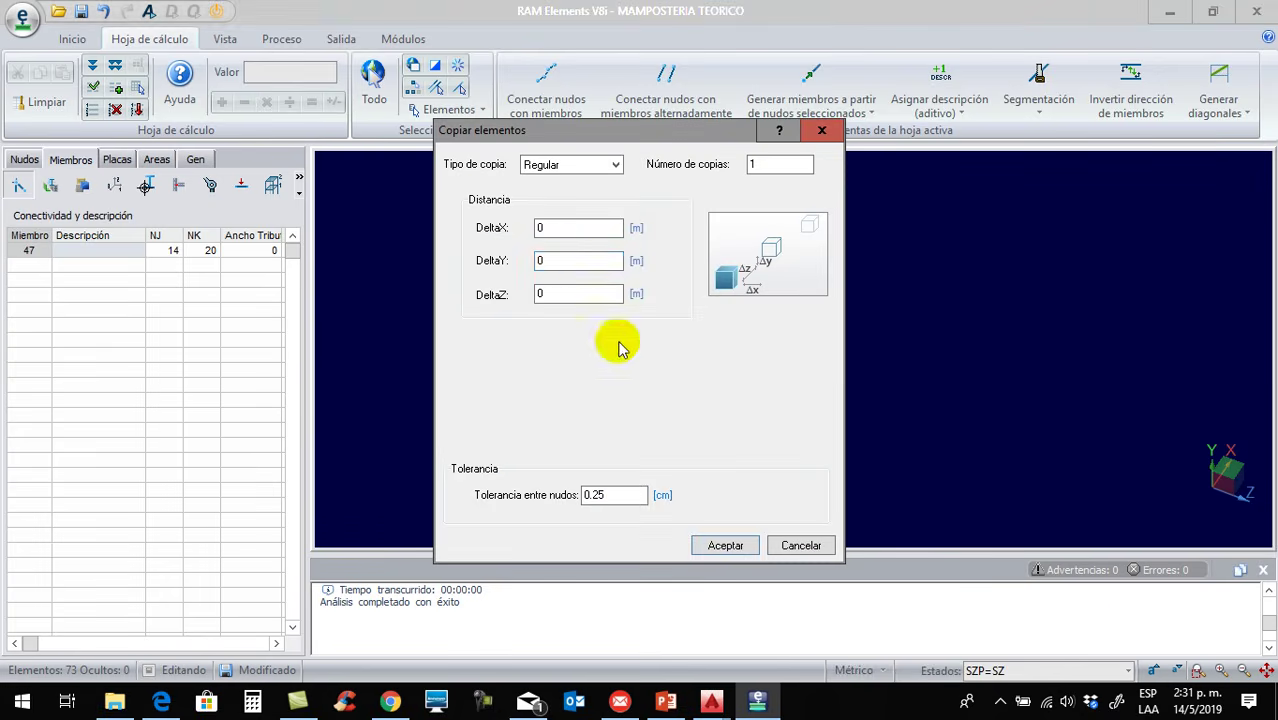
double_click(551, 228)
type("0.6")
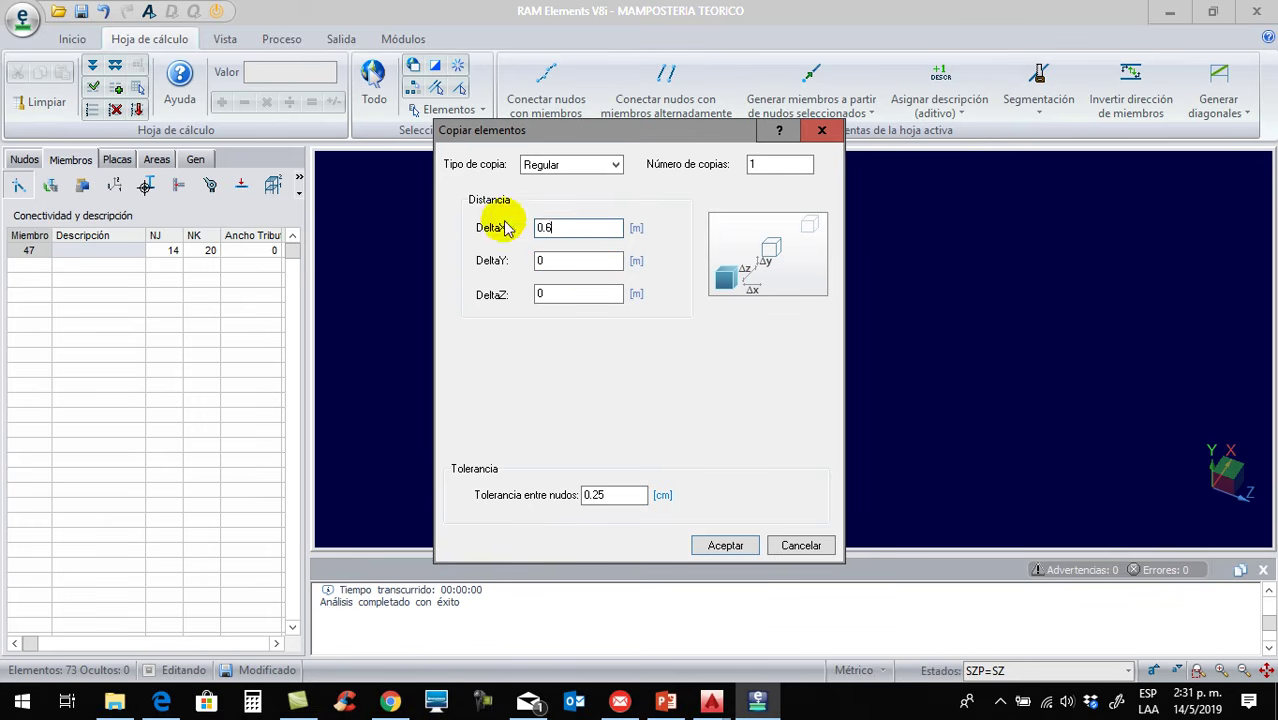
left_click(724, 543)
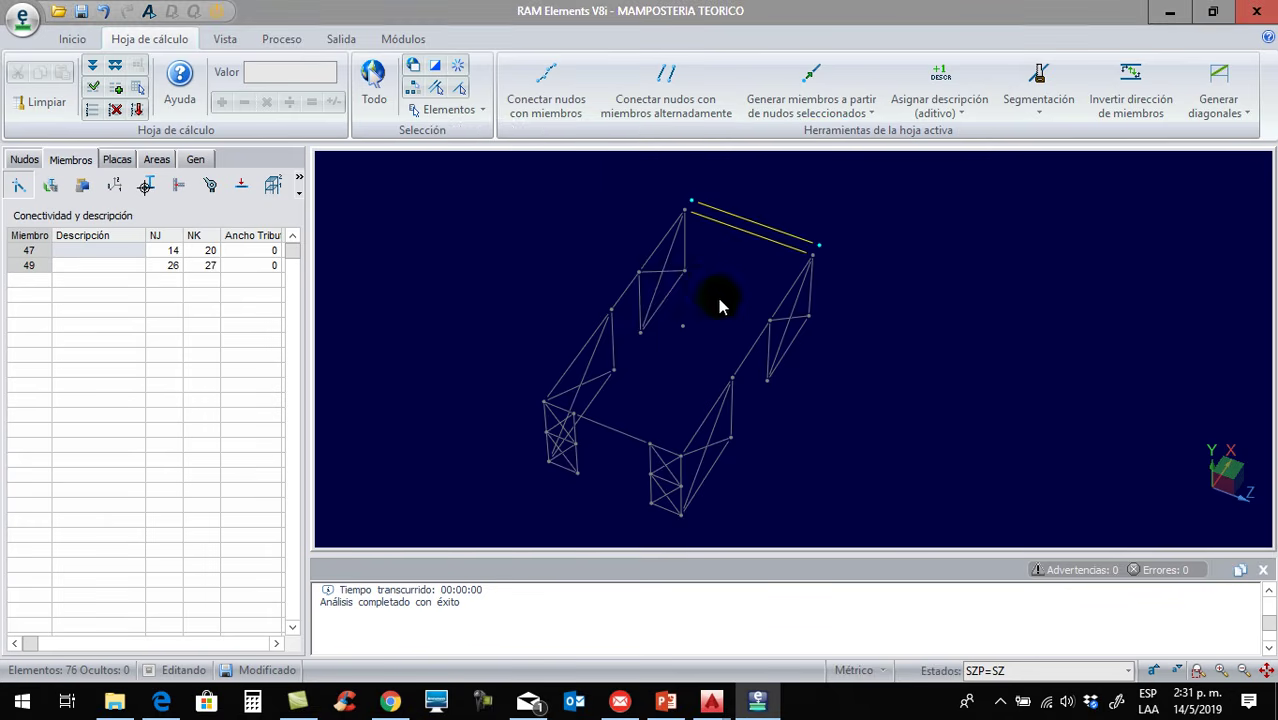
Connect each end node of the copied member to the adjacent original end node with a short member
left_click_drag(668, 184, 698, 212)
left_click(546, 88)
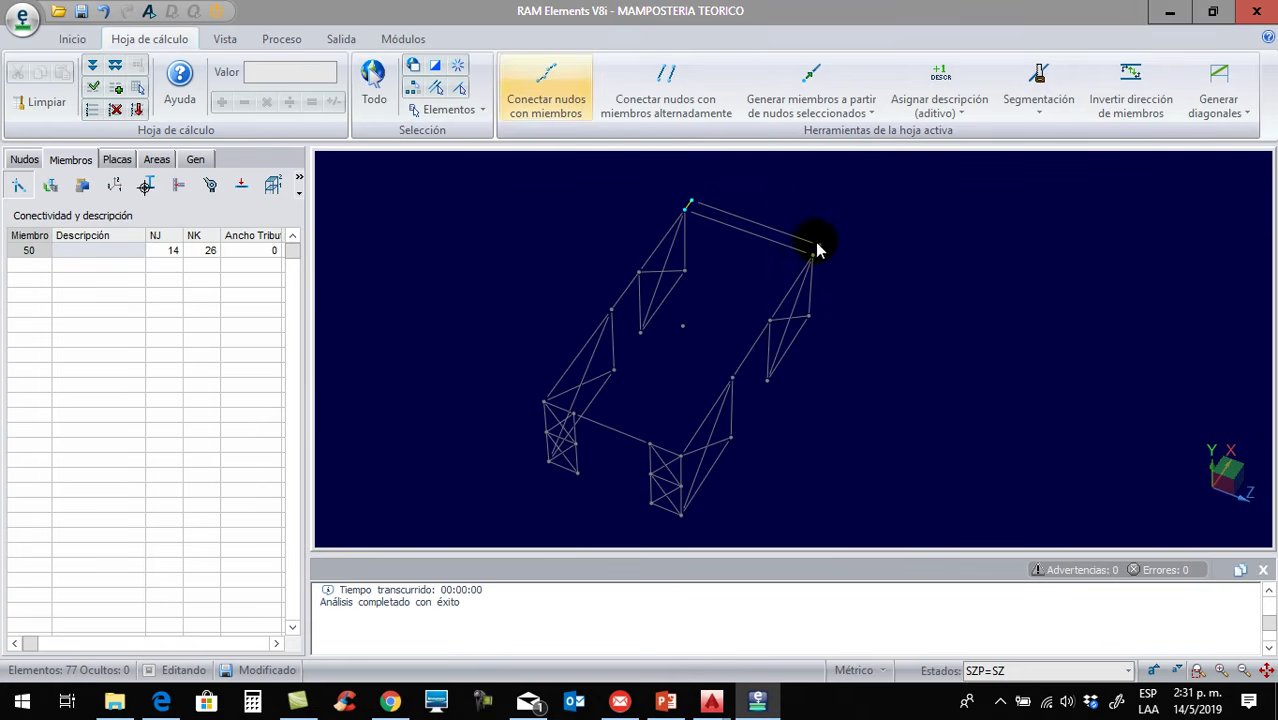
left_click_drag(838, 272, 826, 258)
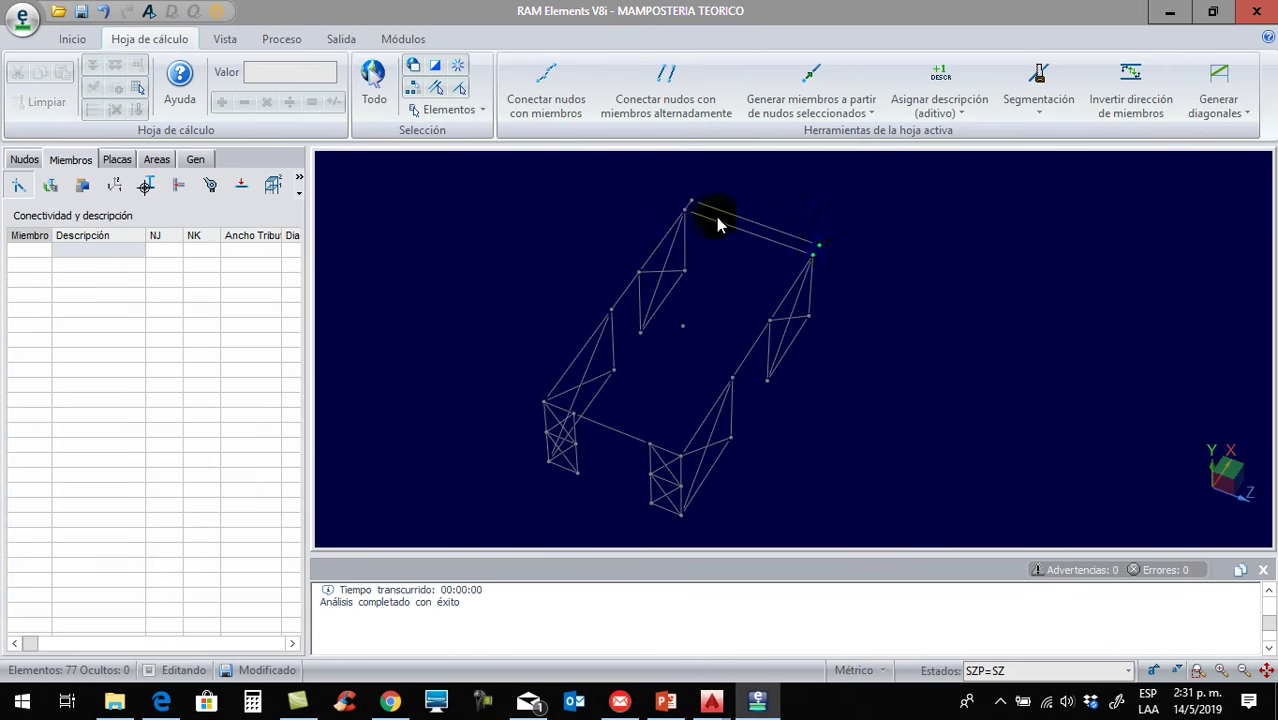
left_click(556, 104)
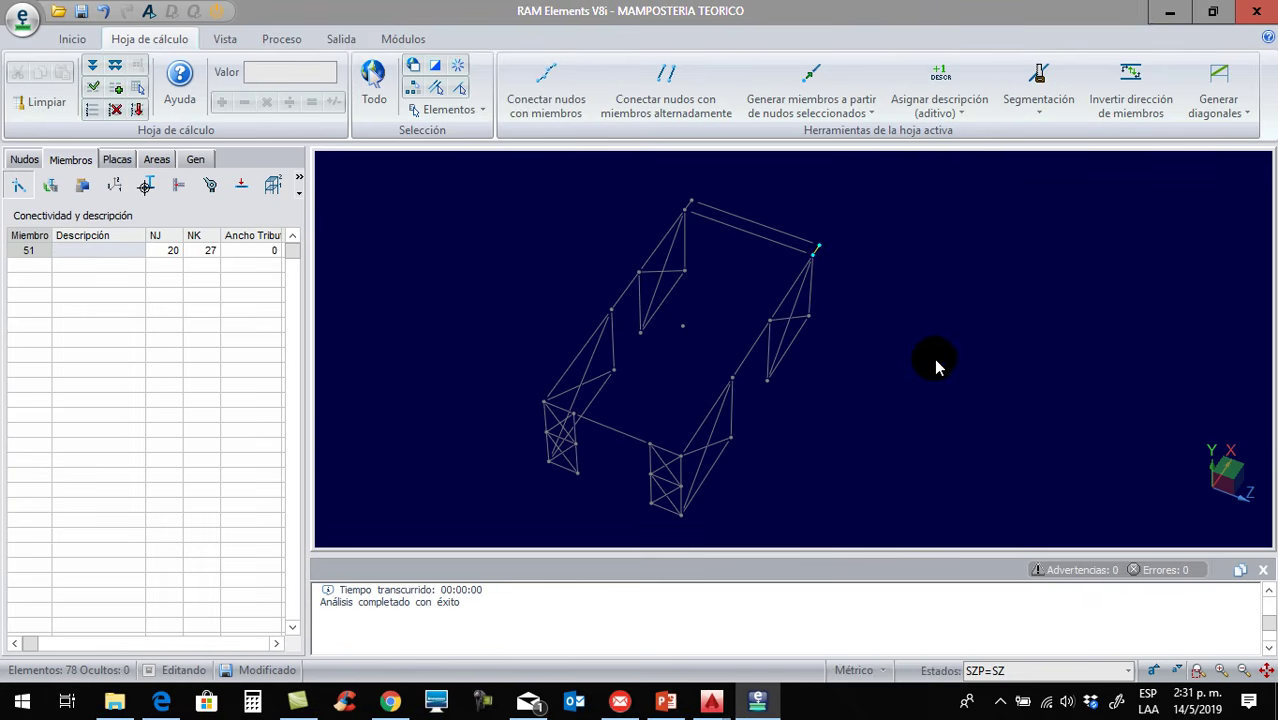
Assign the concrete material HOR 200x4200 to all connecting members, including the far-end copy and its two short links
left_click(624, 291)
left_click(750, 355, "ctrl")
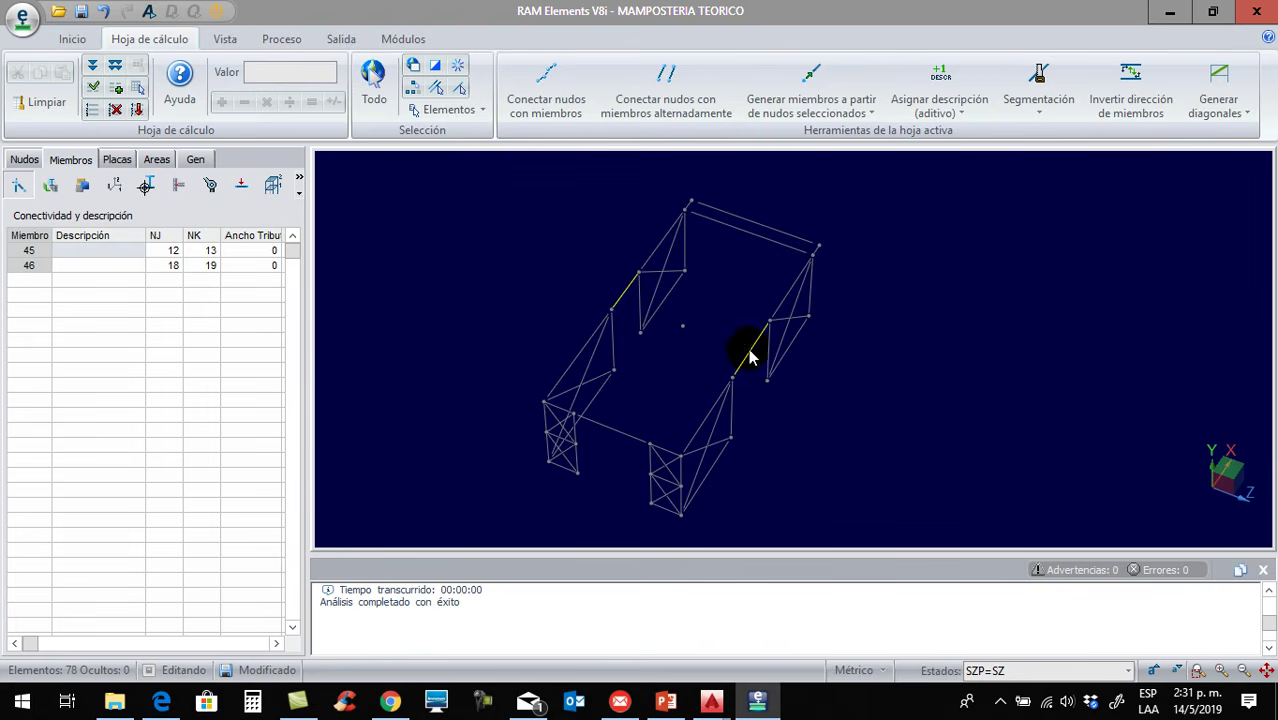
left_click(621, 428, "ctrl")
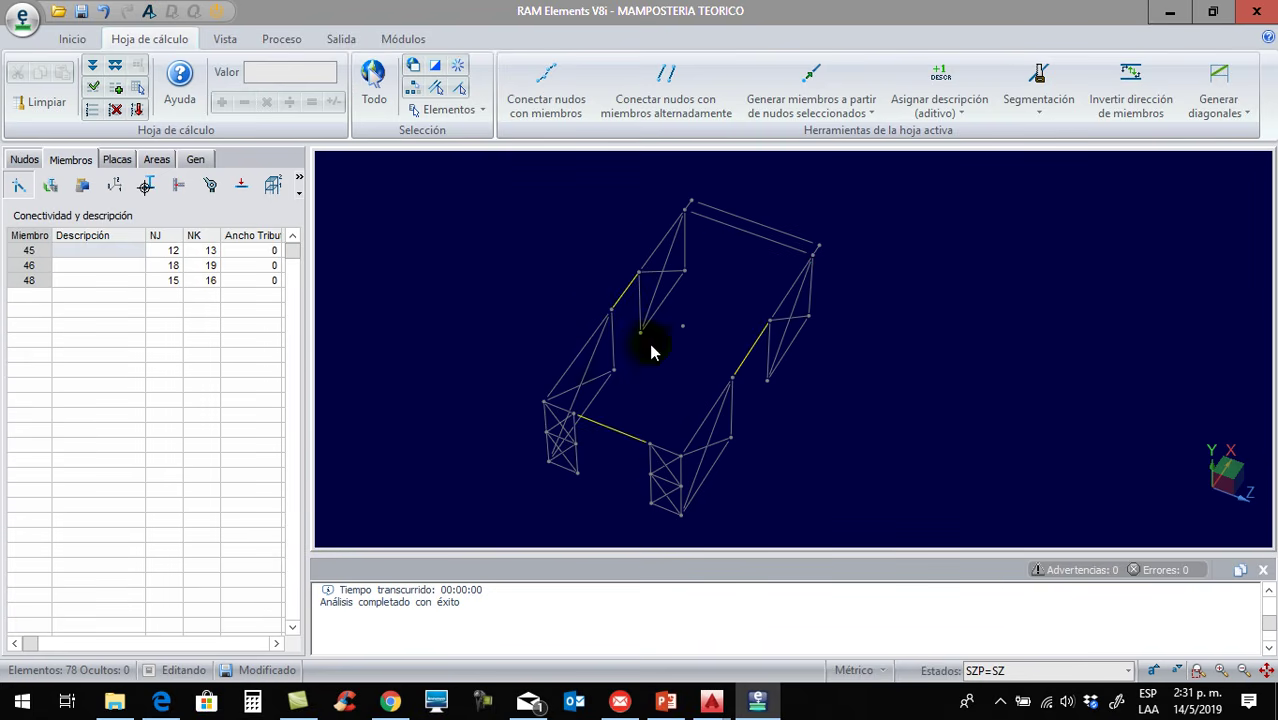
left_click_drag(676, 186, 726, 236)
left_click(741, 220, "ctrl")
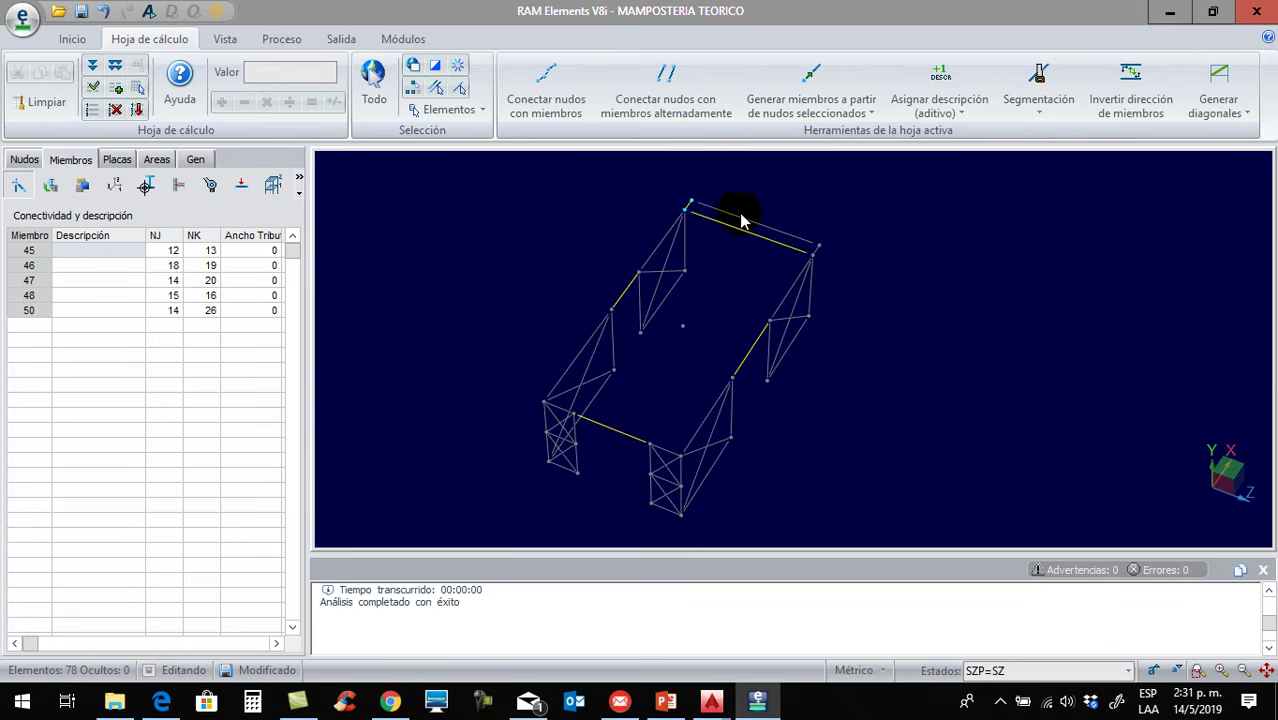
left_click(745, 226, "ctrl")
left_click_drag(785, 208, 850, 288)
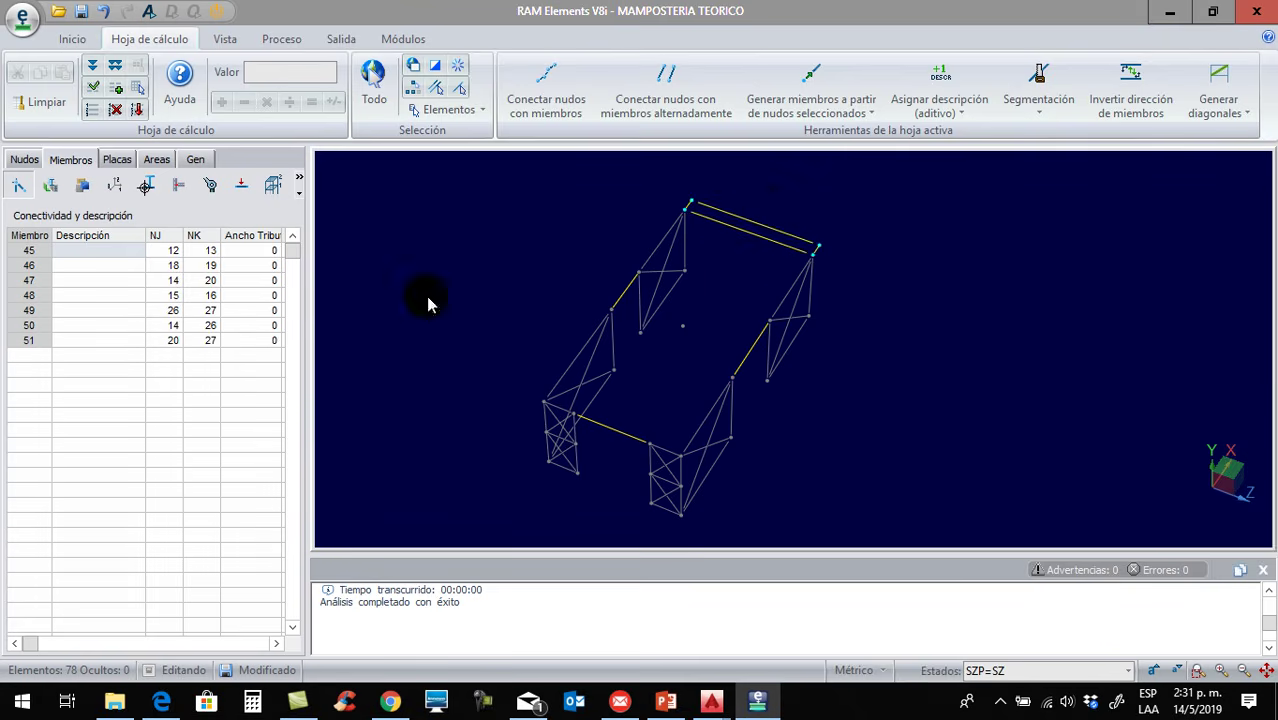
left_click(83, 185)
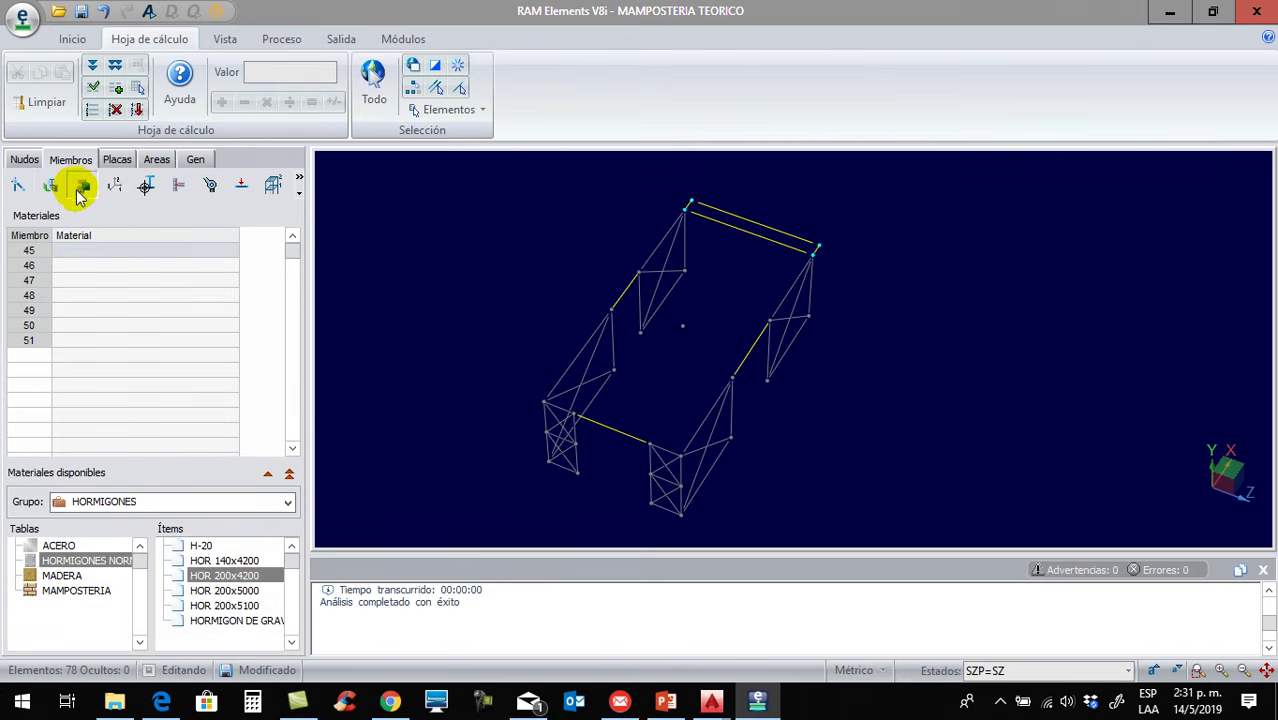
double_click(222, 575)
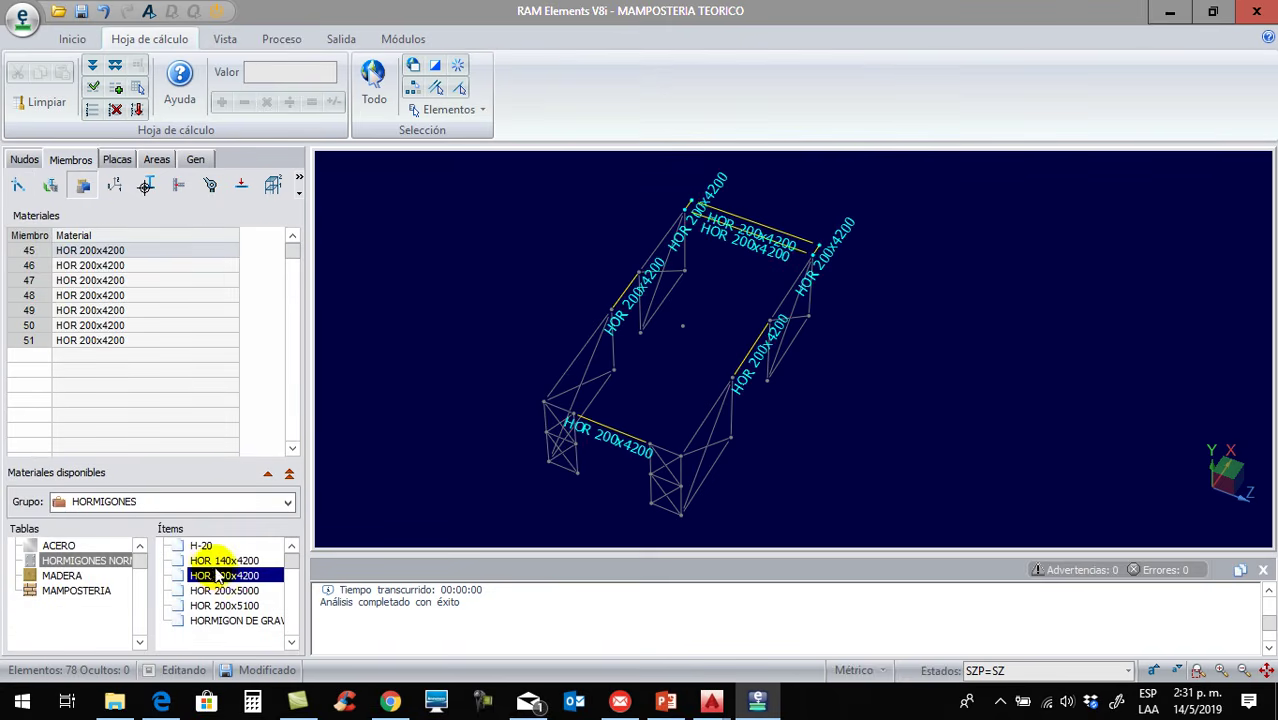
left_click(444, 300)
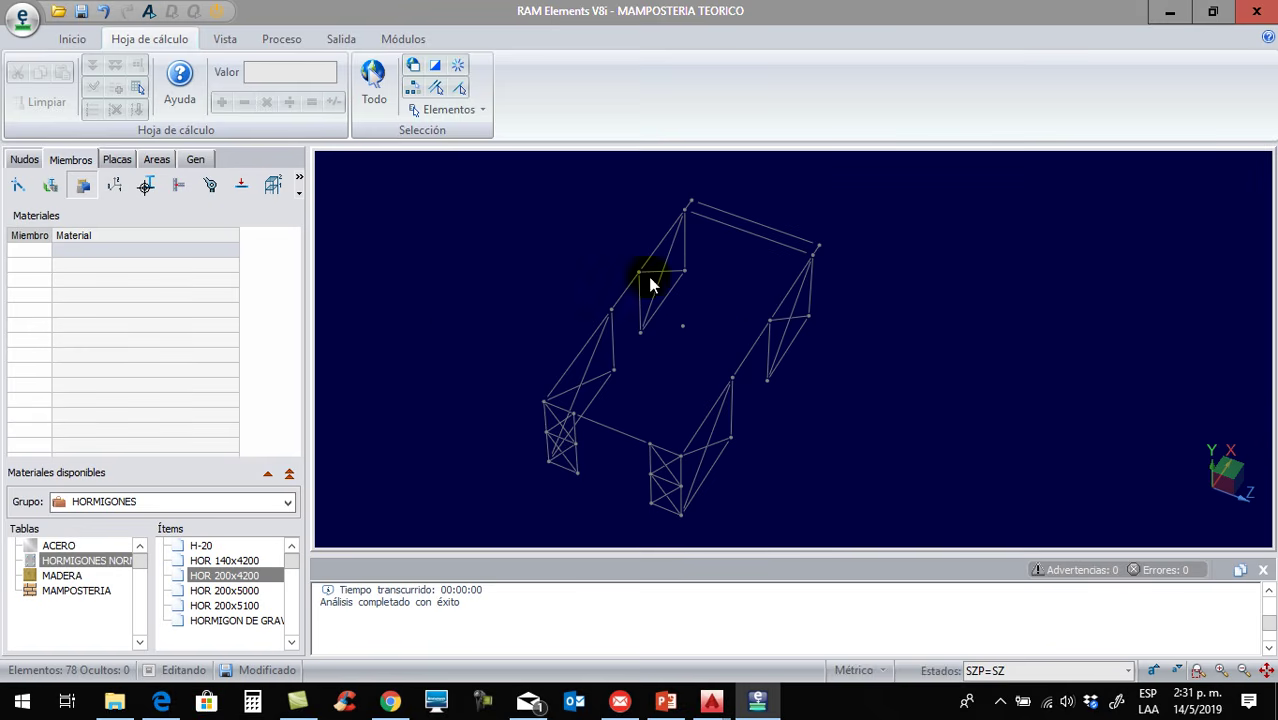
Assign the rectangular beam section VIGA 20x35 to the two members spanning the gaps on the long sides
left_click(618, 300)
left_click(745, 360)
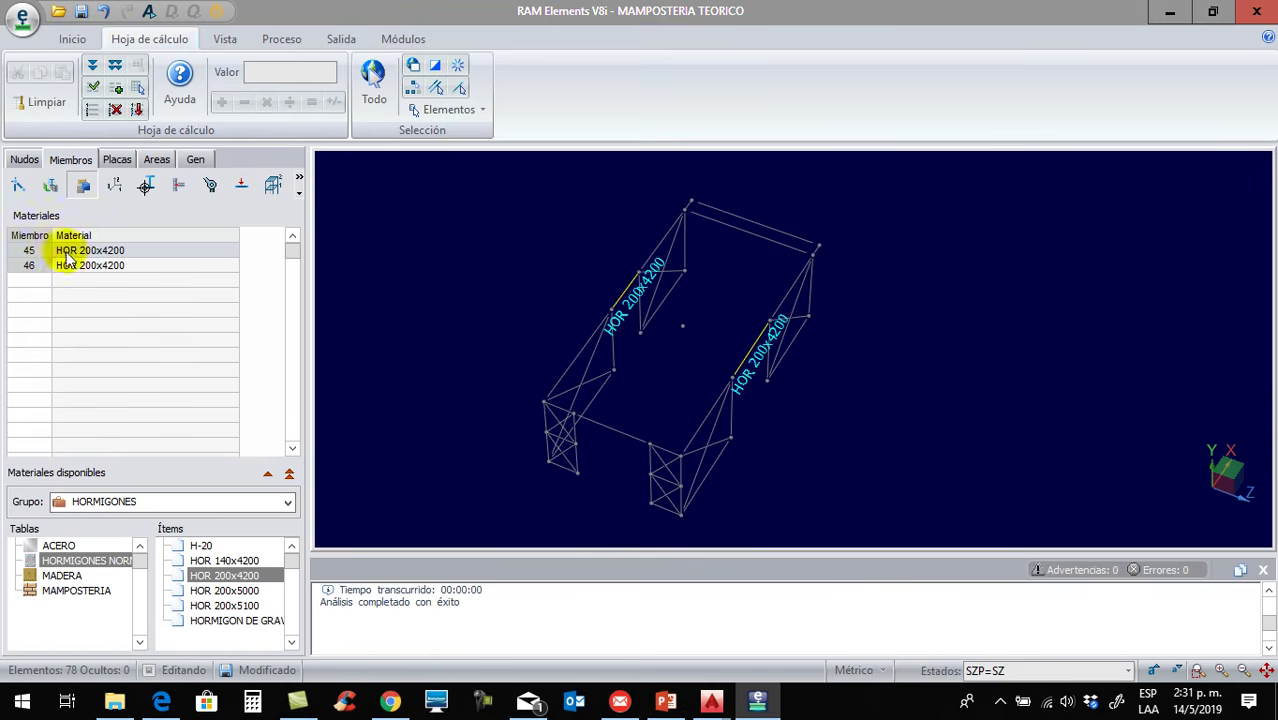
left_click(50, 184)
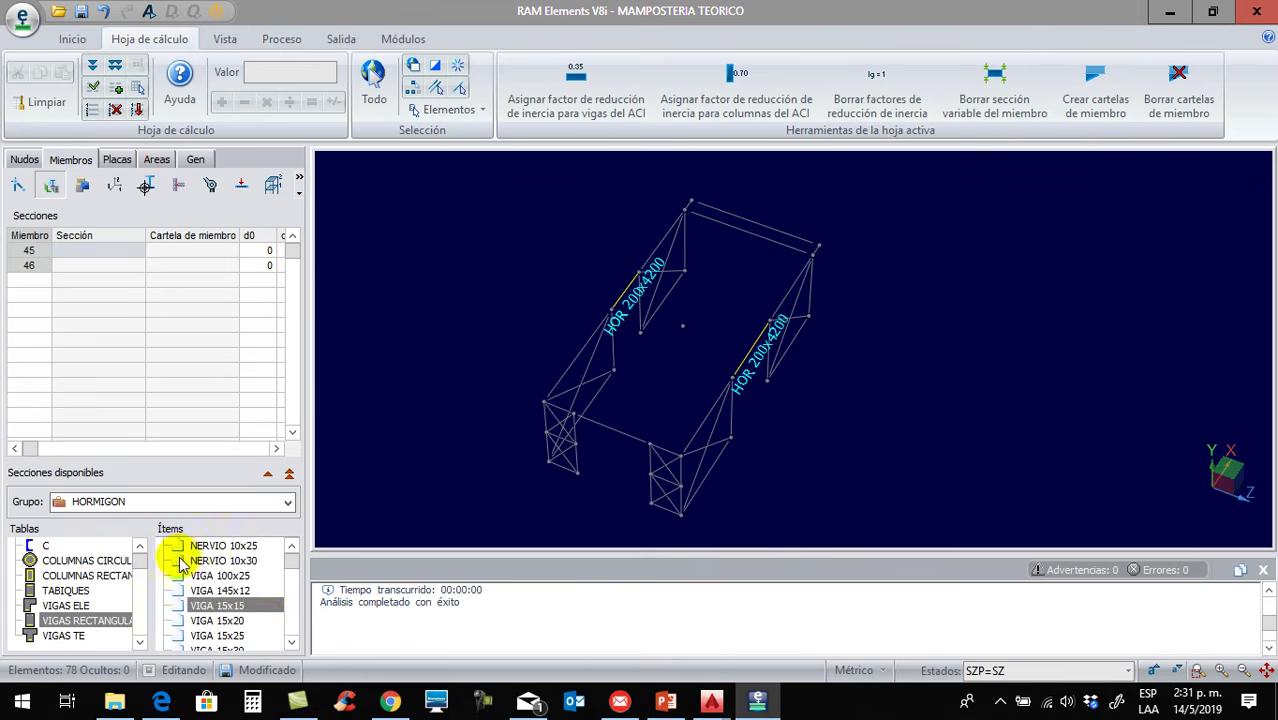
left_click(292, 622)
left_click(294, 622)
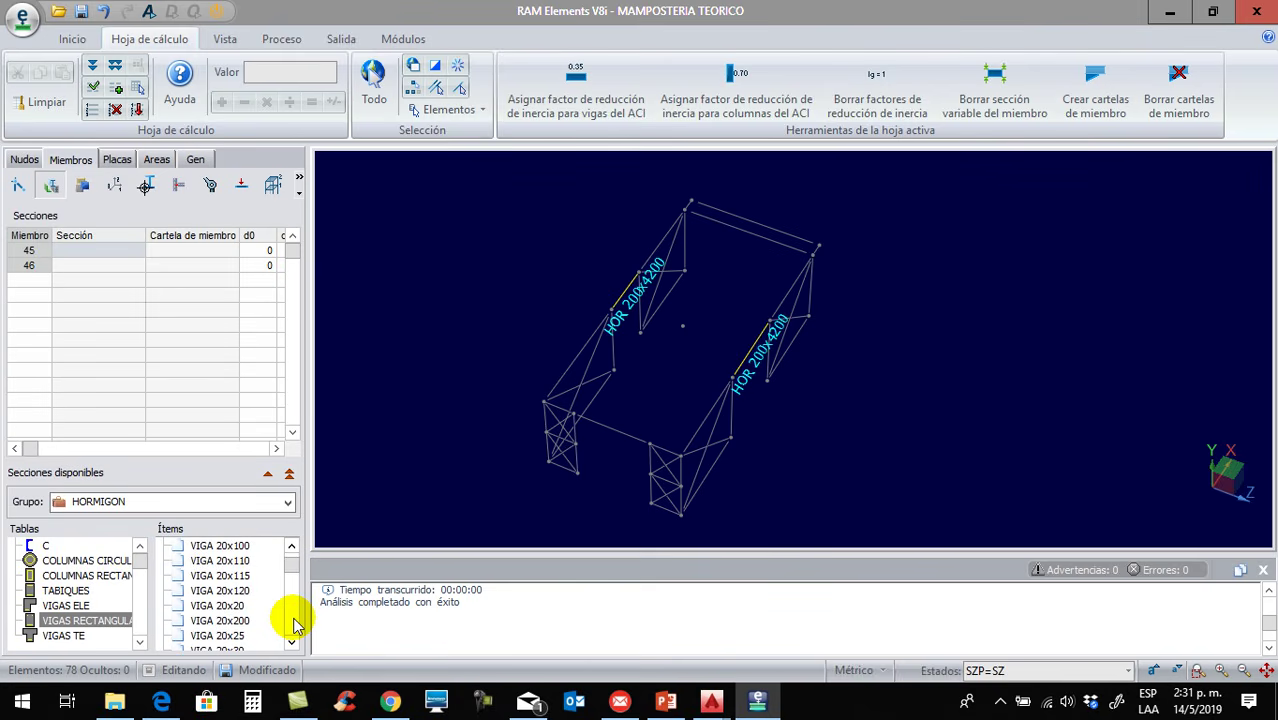
left_click(294, 622)
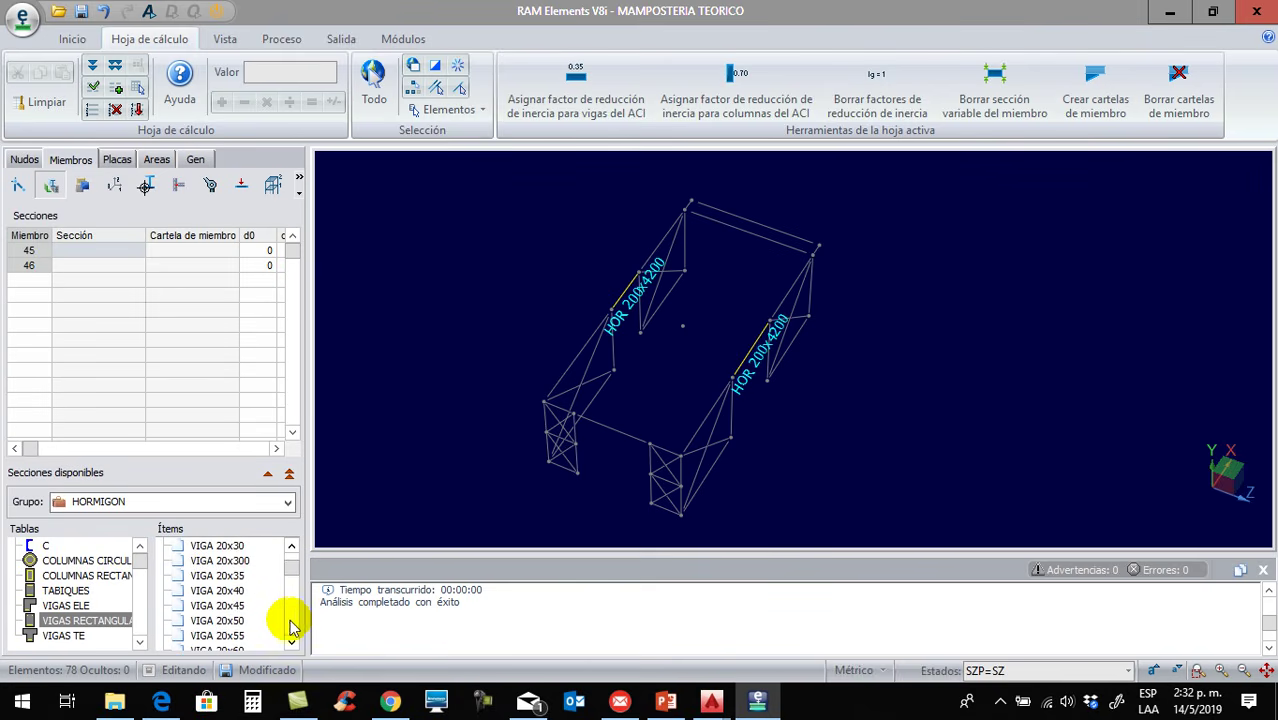
left_click(255, 577)
Assign section VIGA 20x25 to the member between the short walls and VIGA 20x40 to the inner far-end member
left_click(604, 430)
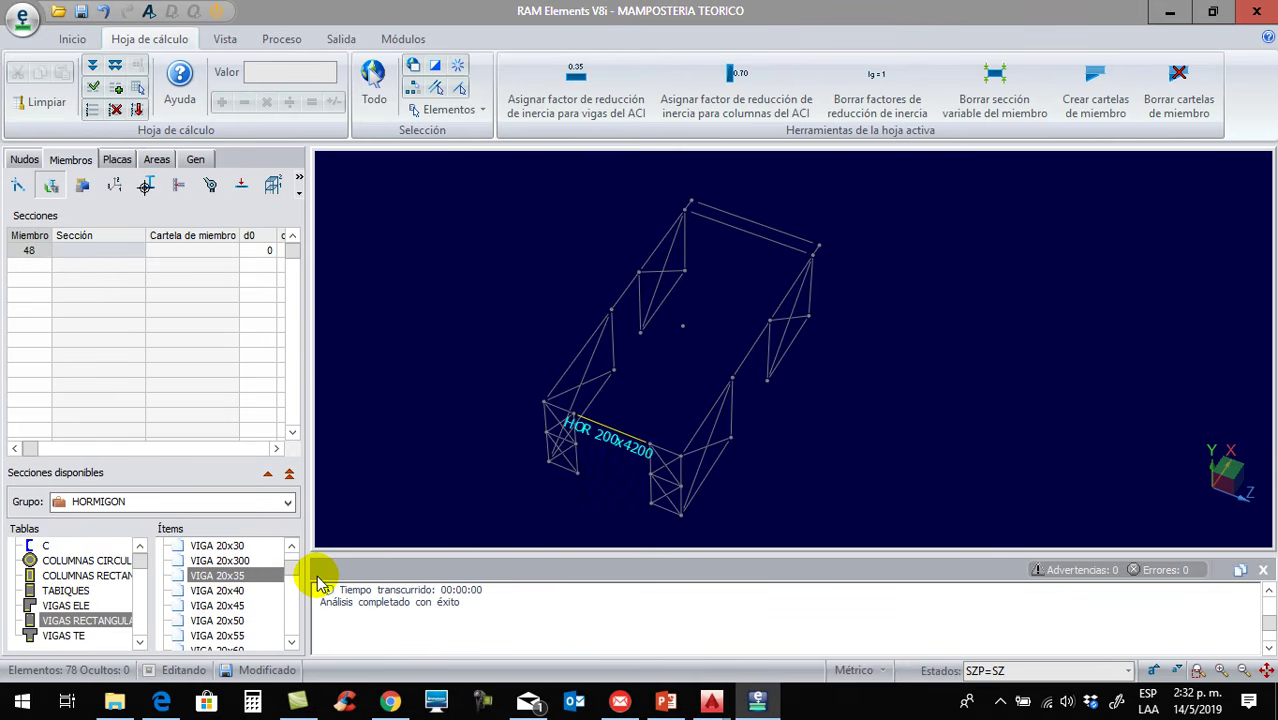
left_click(292, 548)
left_click(292, 548)
double_click(245, 561)
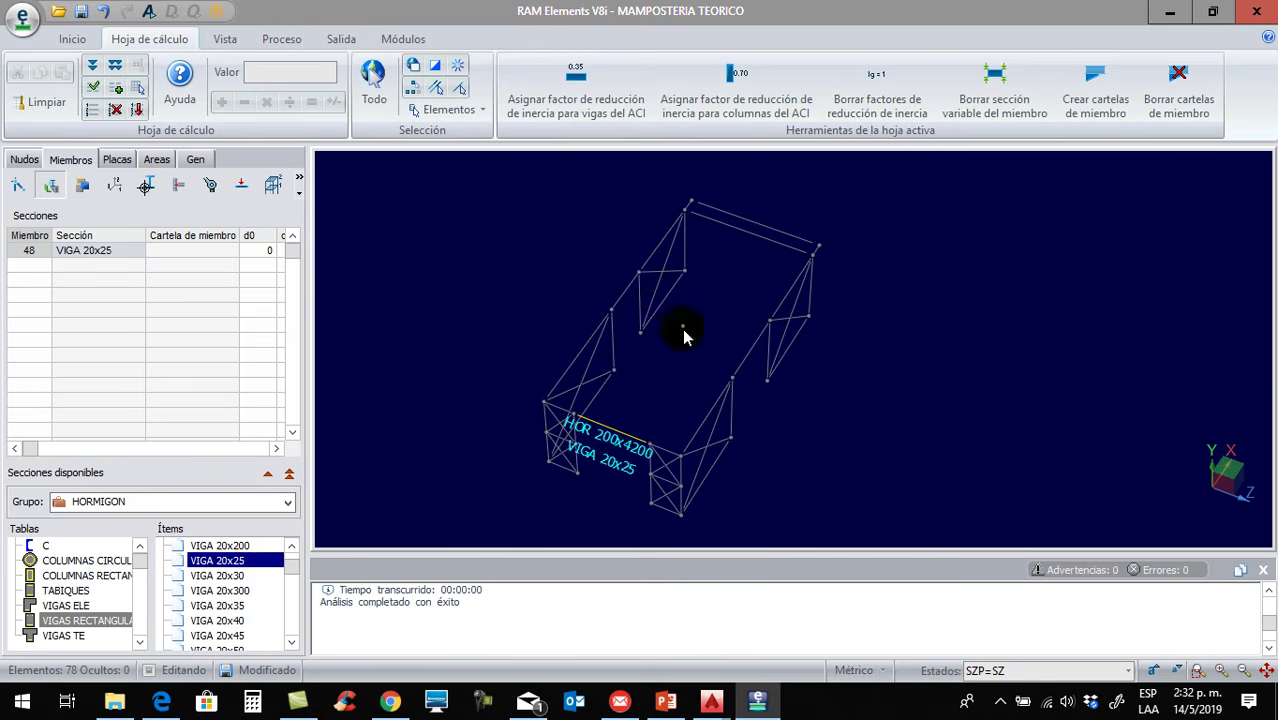
left_click(722, 224)
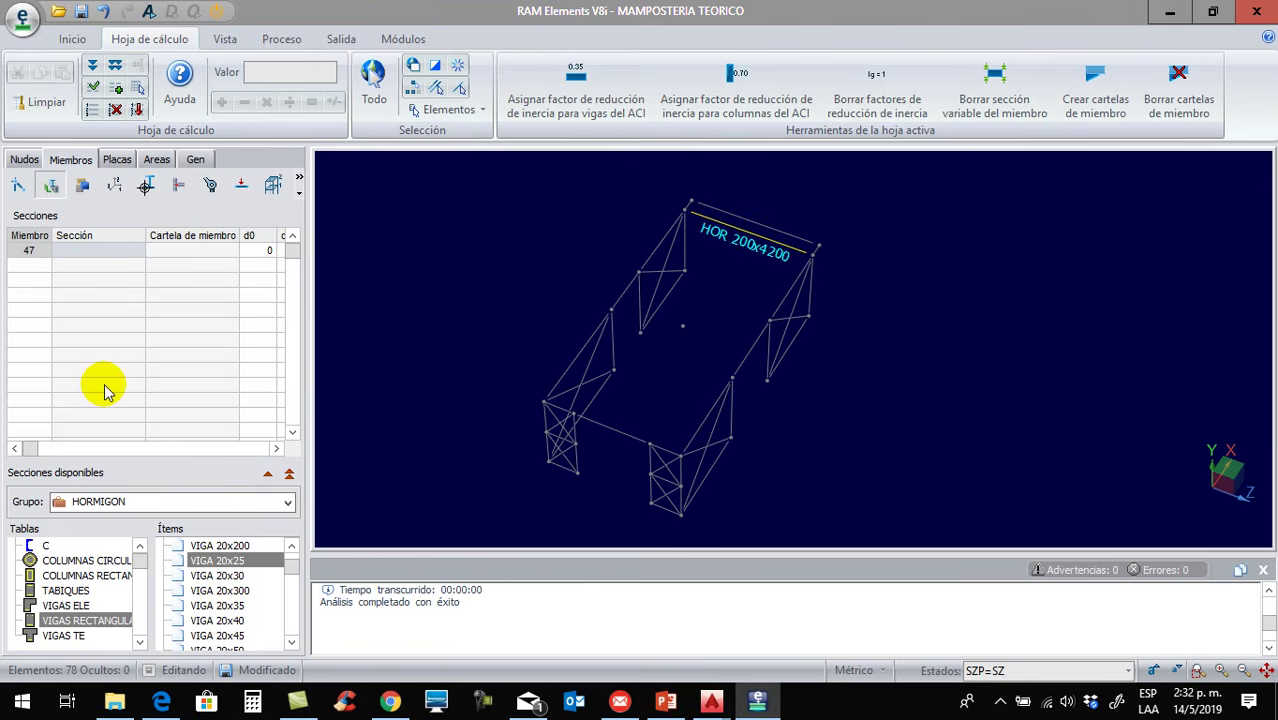
double_click(245, 621)
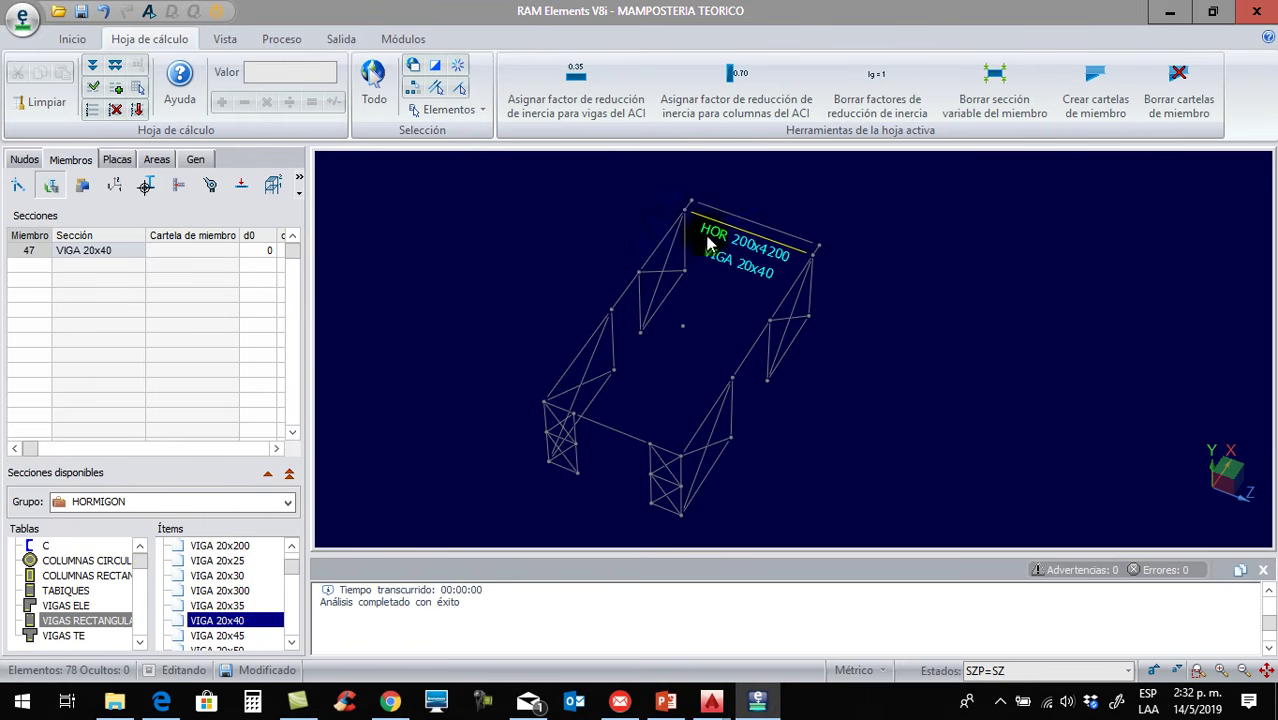
Assign section VIGA 15x15 to the outer far-end member and its two short link members
left_click(687, 210)
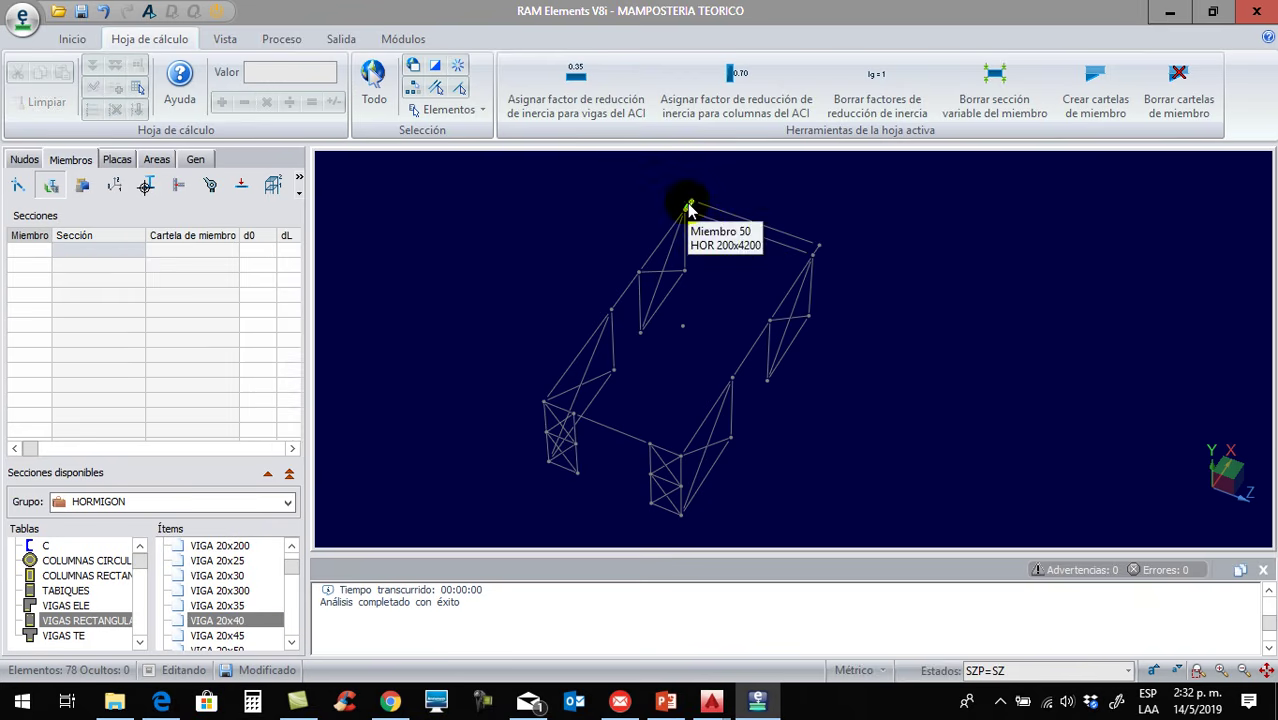
left_click(705, 213)
left_click(821, 247)
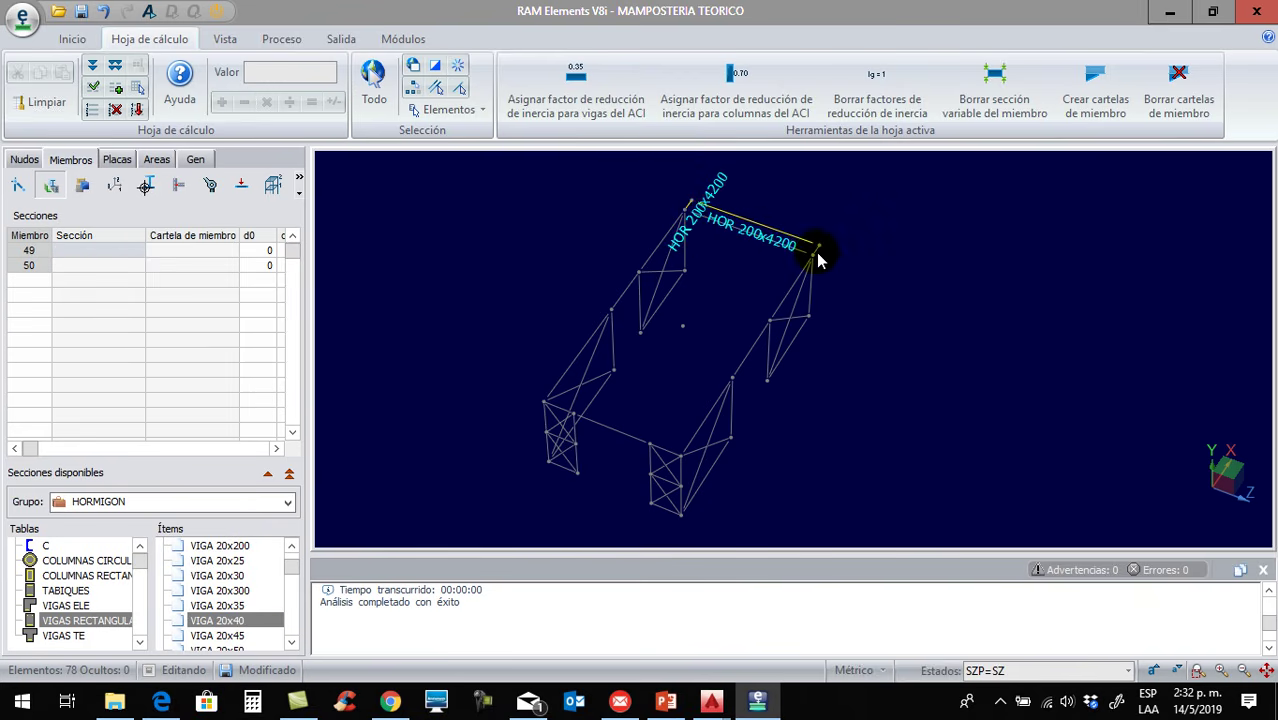
left_click(815, 258)
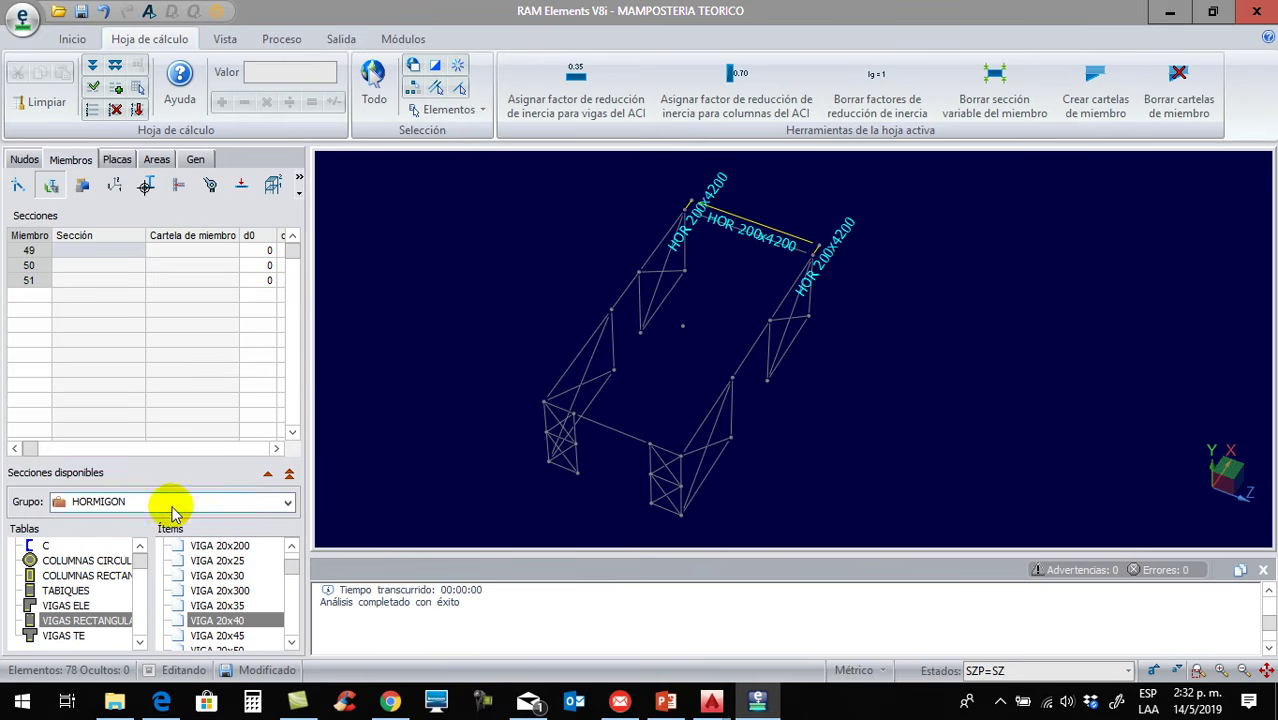
scroll(285, 565, "up", 3)
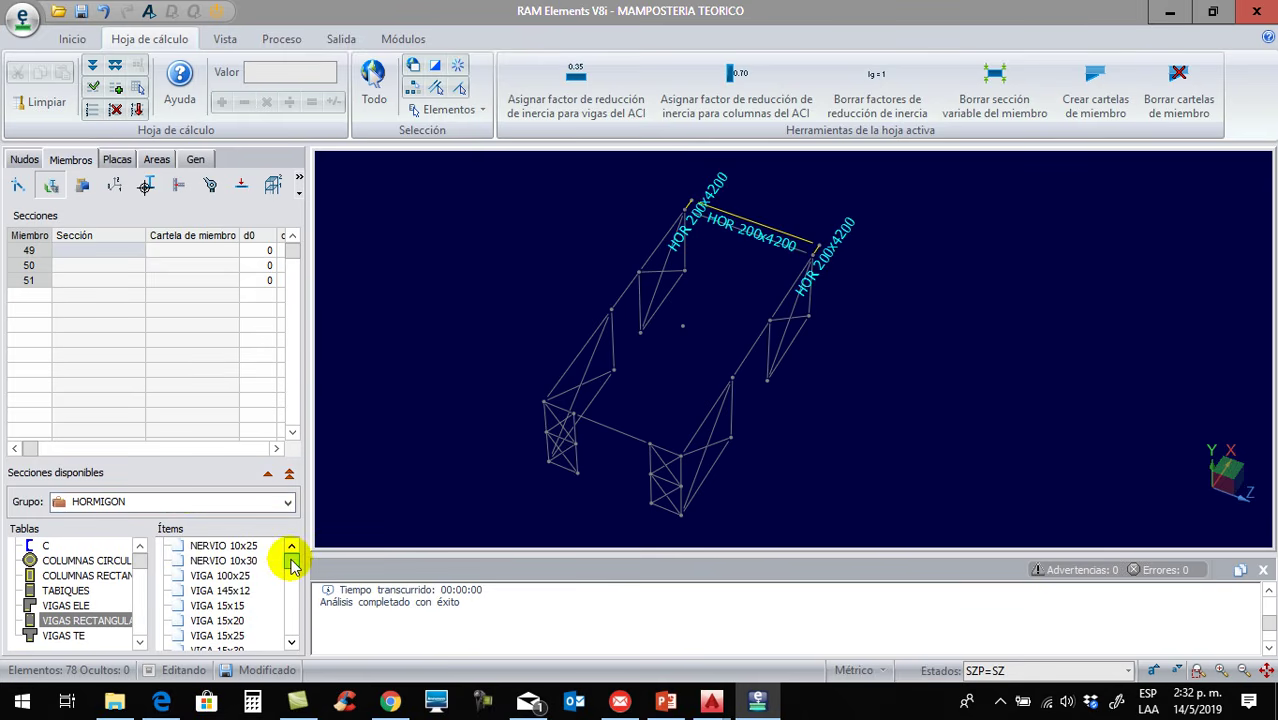
double_click(254, 606)
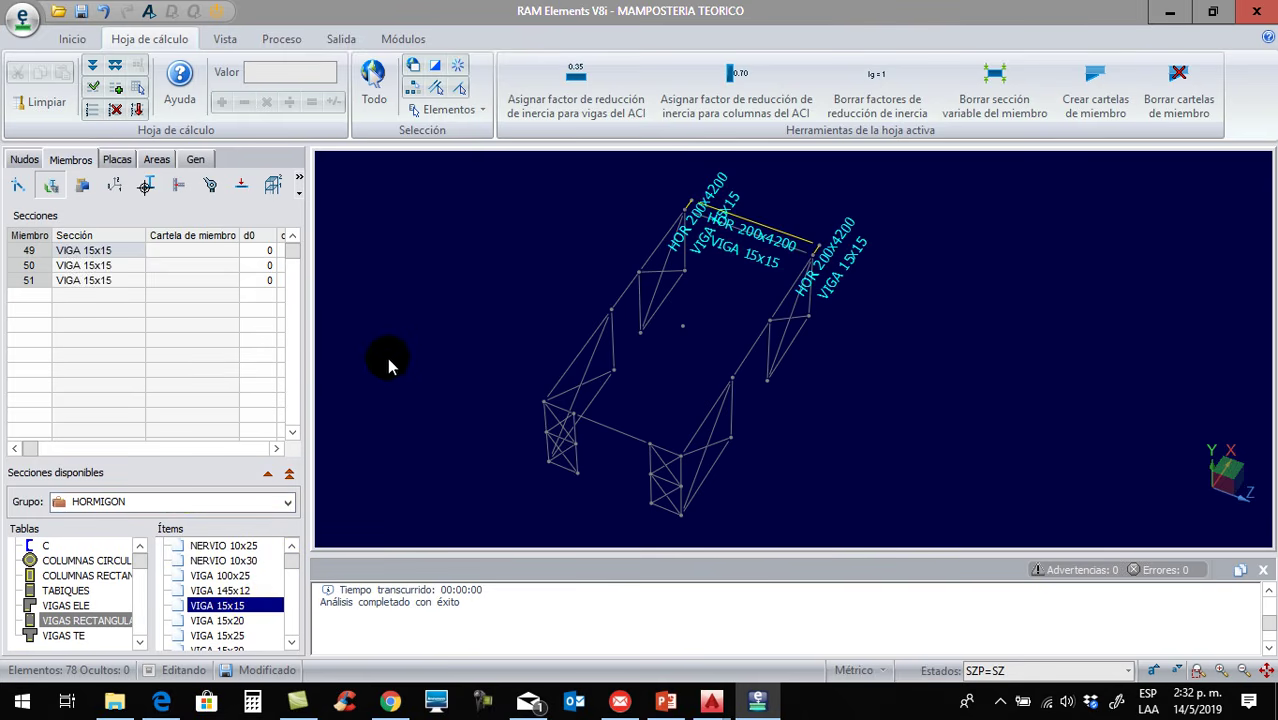
Select the whole model and hide the section and material labels
left_click_drag(432, 369, 979, 491)
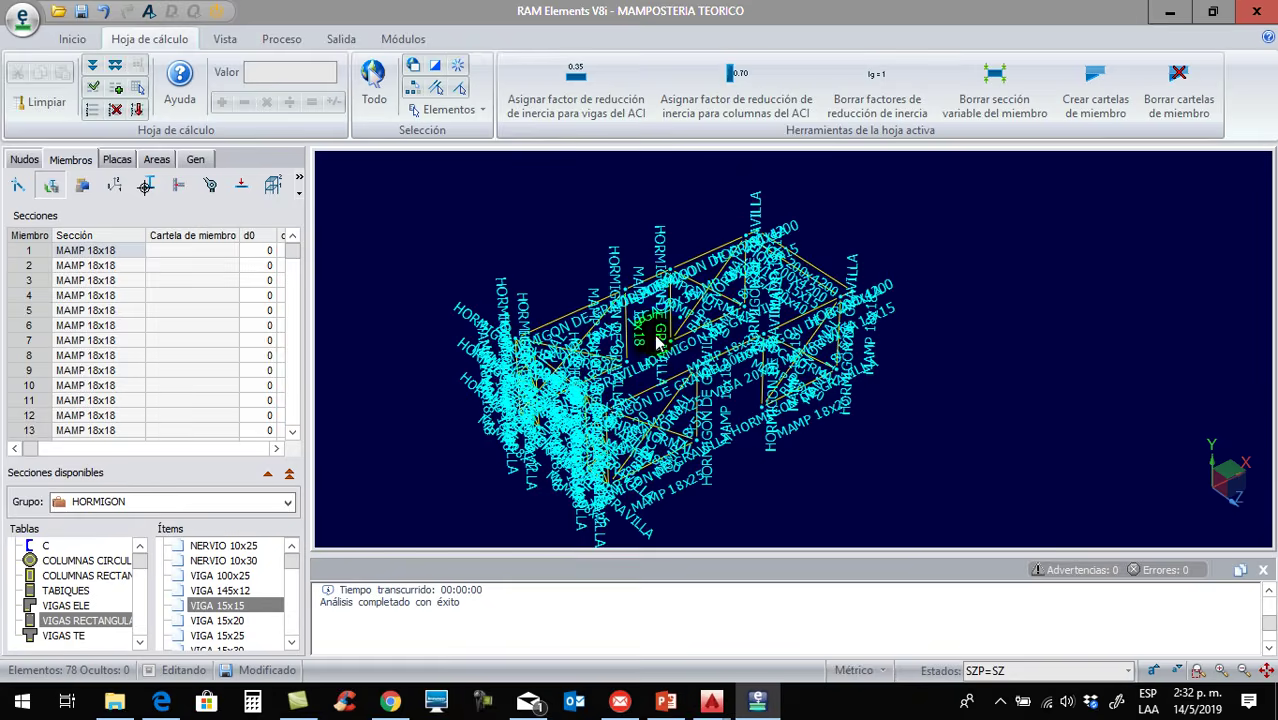
left_click(224, 39)
left_click(52, 87)
left_click(45, 109)
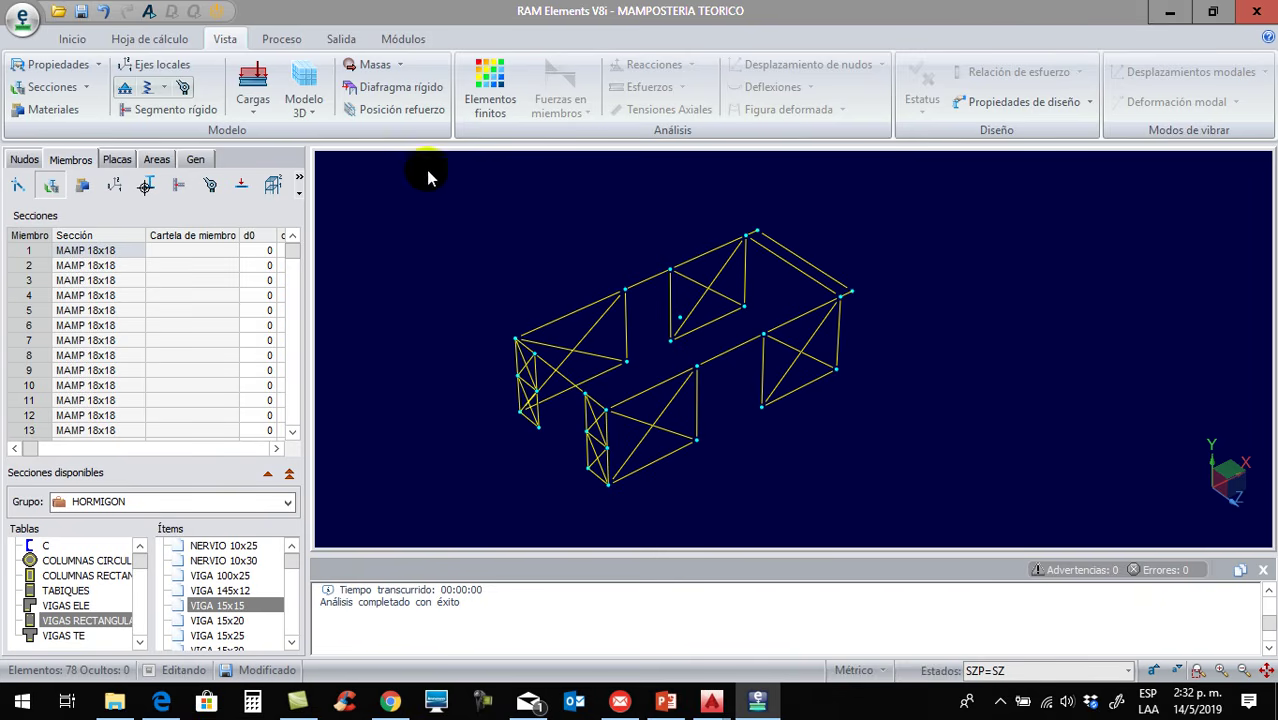
Display all members as a solid 3D model and inspect the walls and connecting beams
left_click(318, 88)
left_click_drag(653, 325, 785, 328)
scroll(534, 336, "up", 5)
left_click_drag(532, 364, 521, 362)
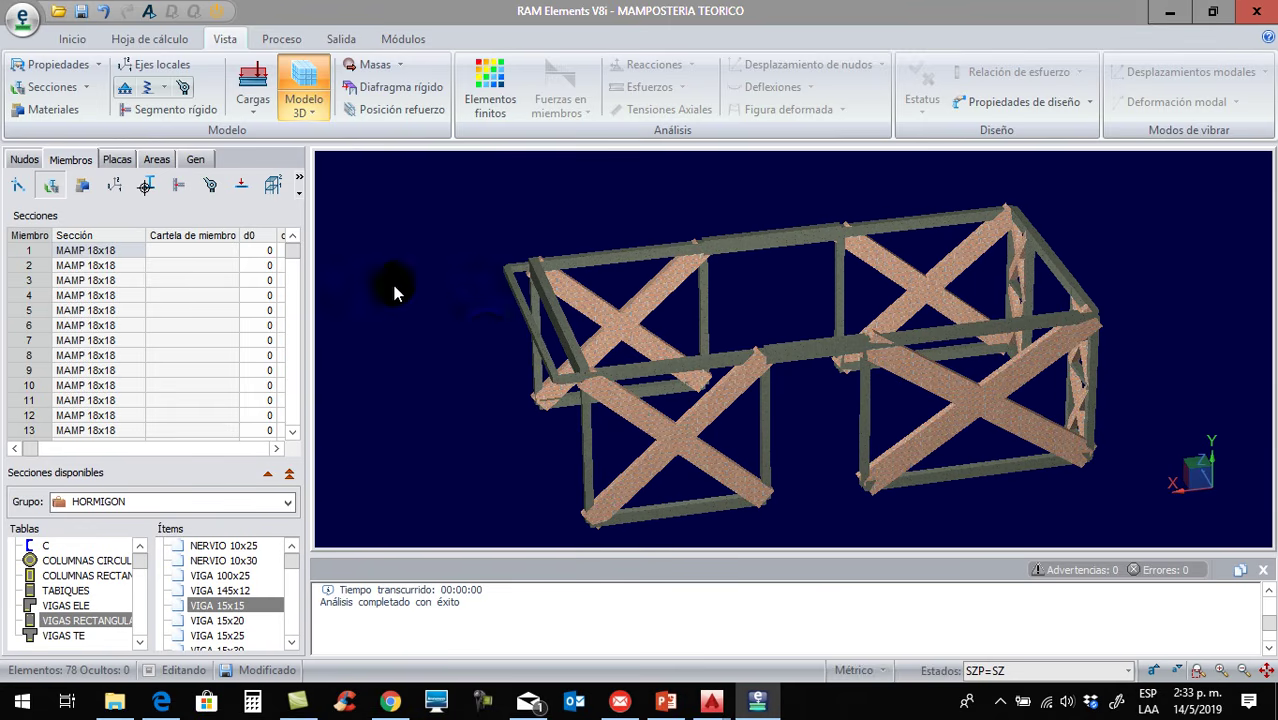
Analyze the structure with the existing settings and show the deformed shape on the 3D model for state SZP=SZ
left_click(150, 14)
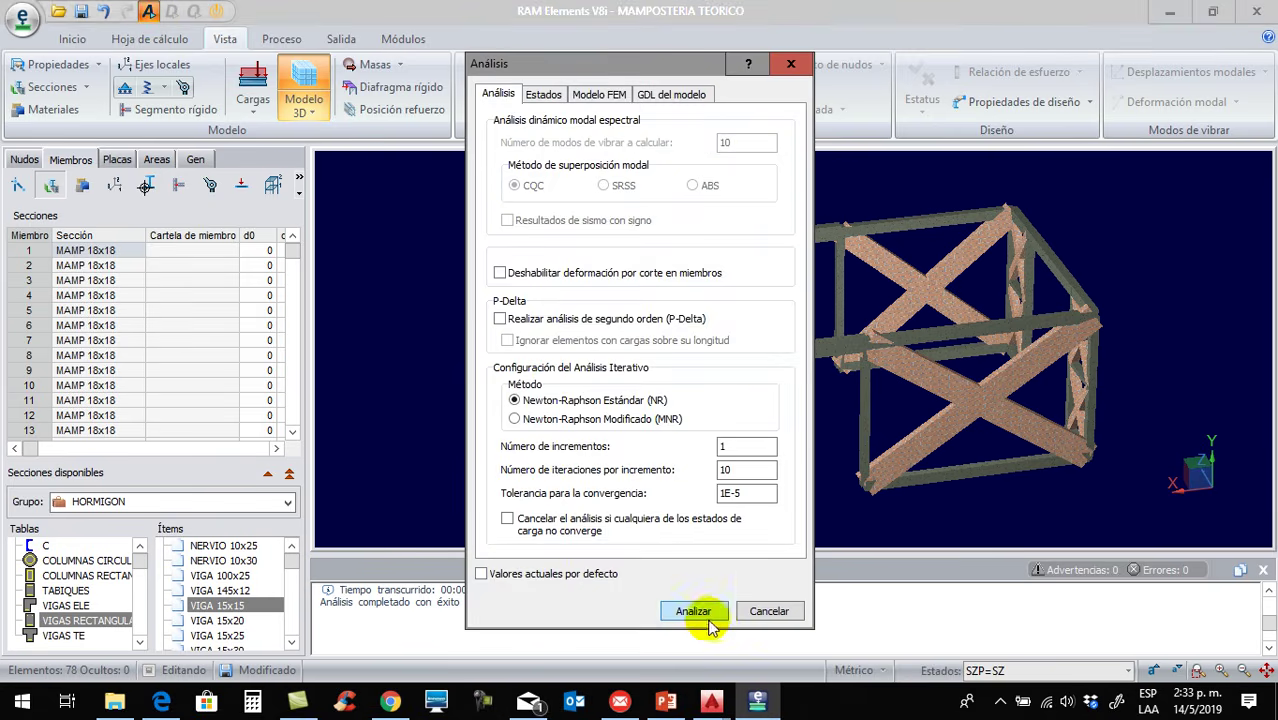
left_click(712, 618)
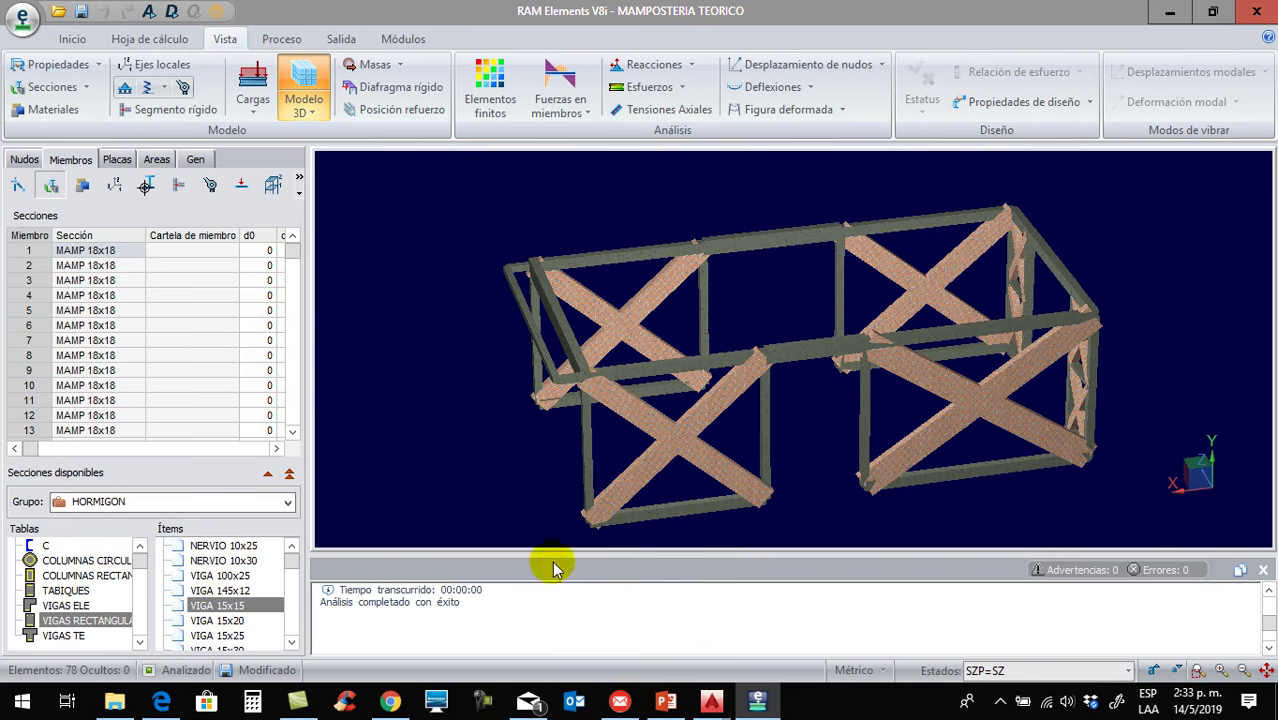
left_click(303, 107)
left_click(330, 132)
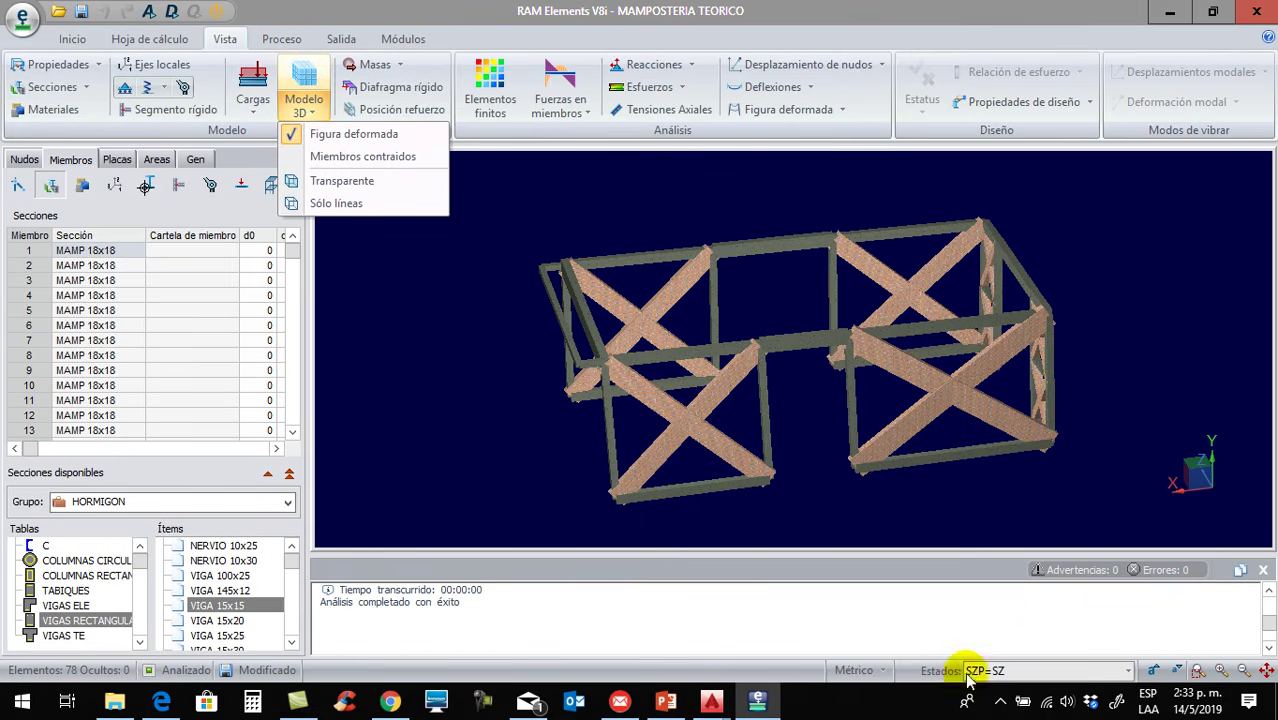
left_click(835, 456)
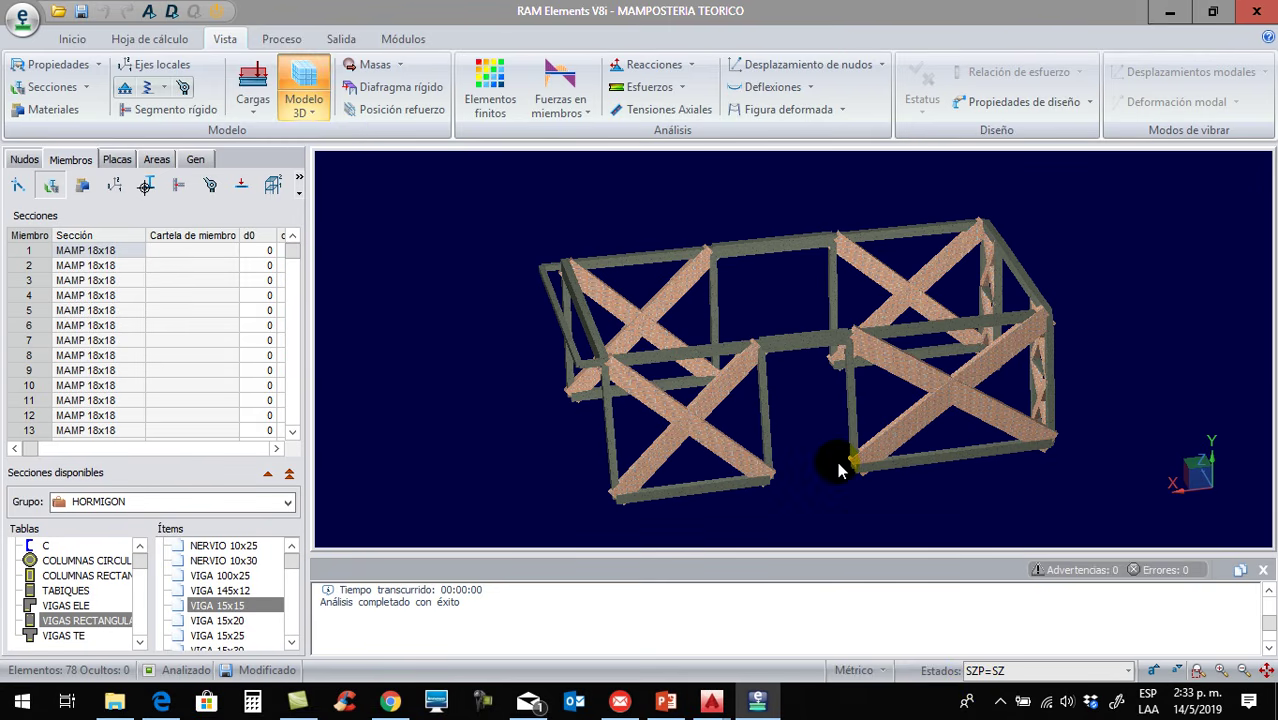
middle_click_drag(768, 425, 736, 424)
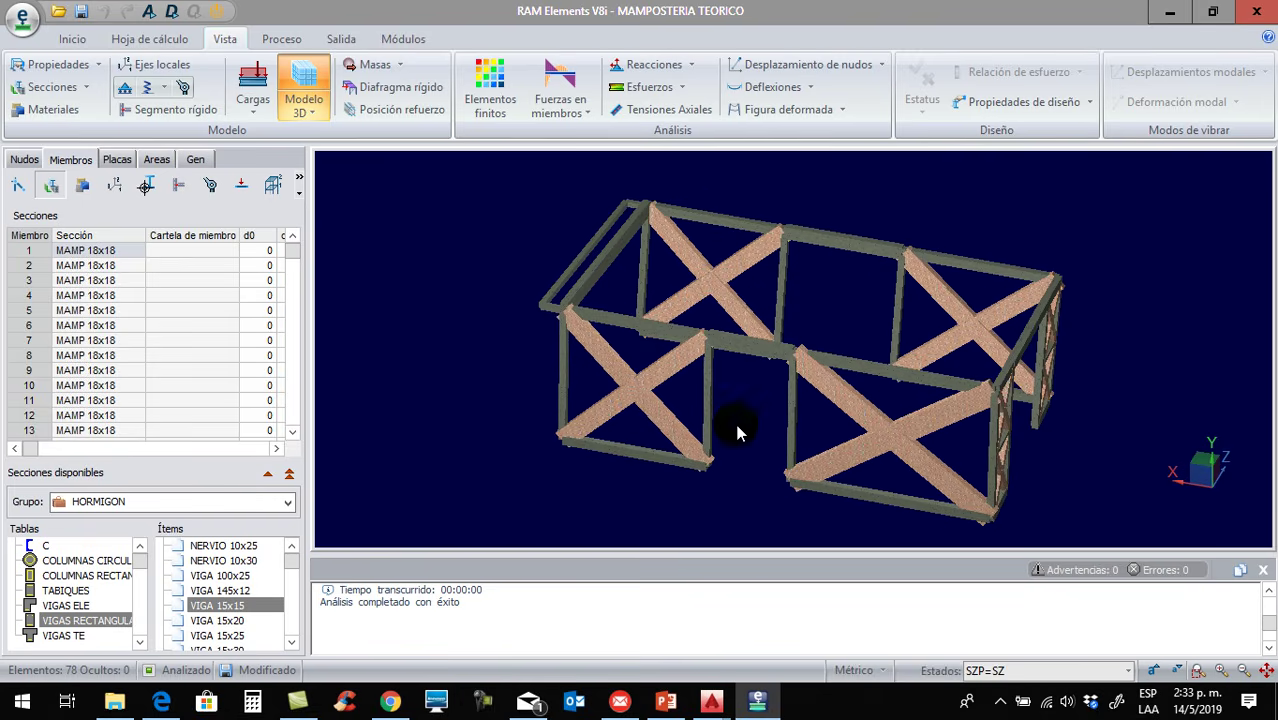